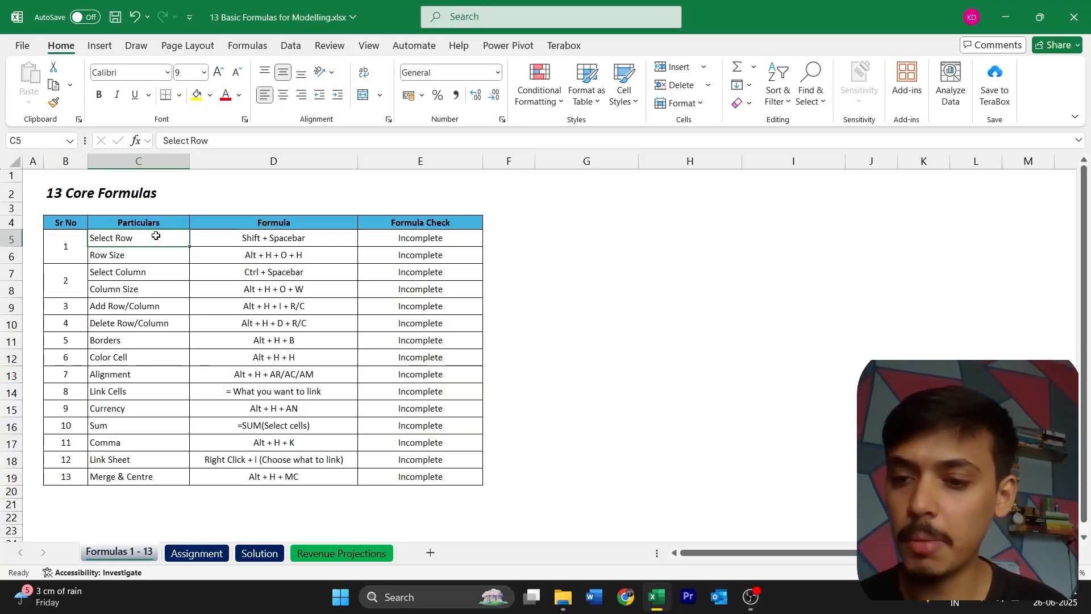
Step: Review the list of 13 core formulas and compare the Assignment sheet with the finished P&L projections on the Solution sheet
key("ctrl+shift+Down")
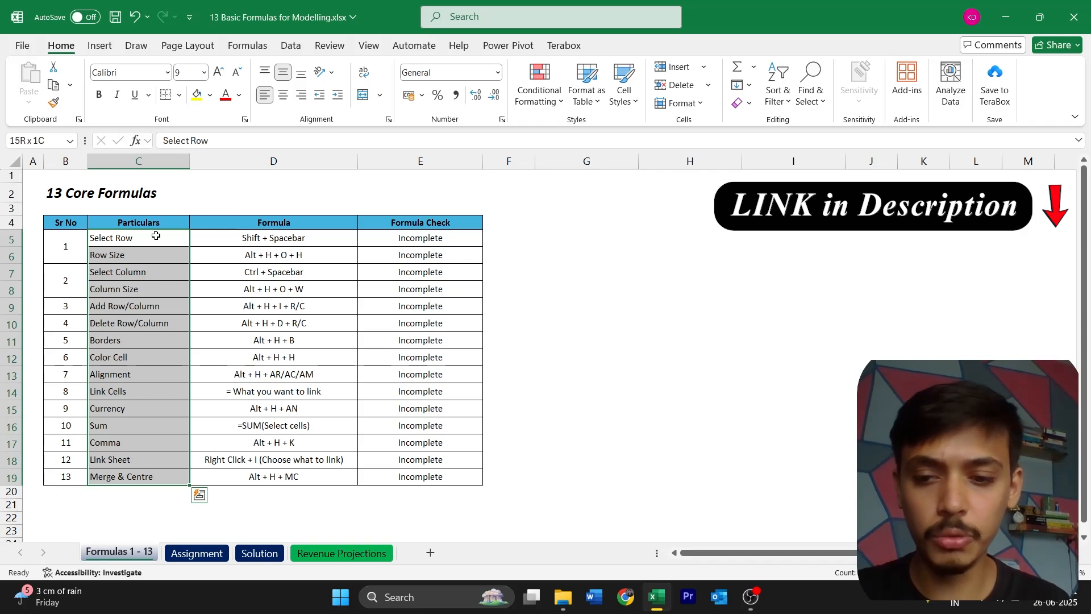
key("ctrl+Page_Down")
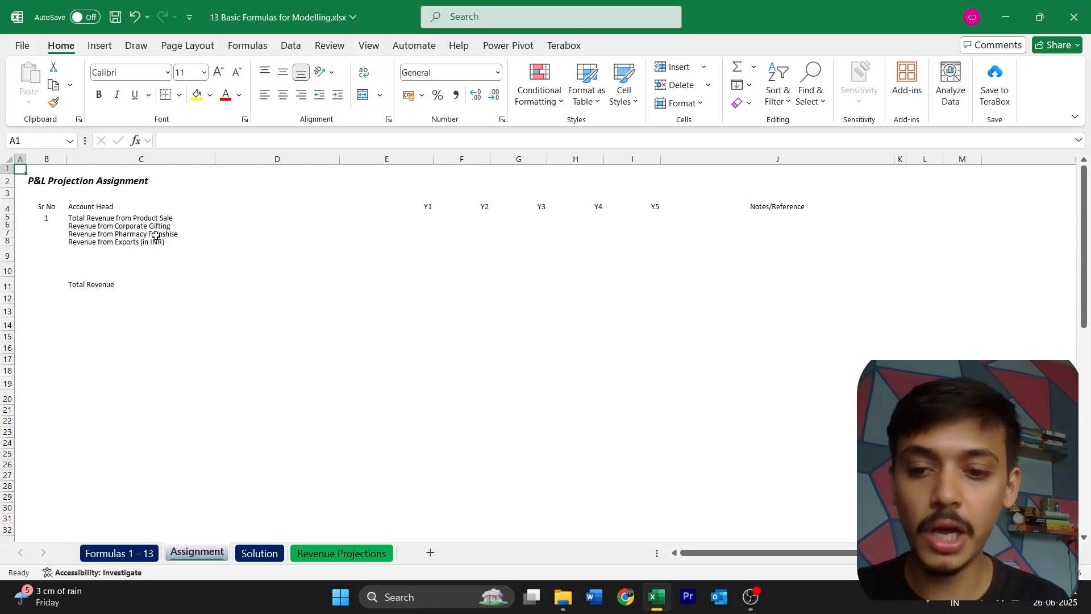
left_click(259, 553)
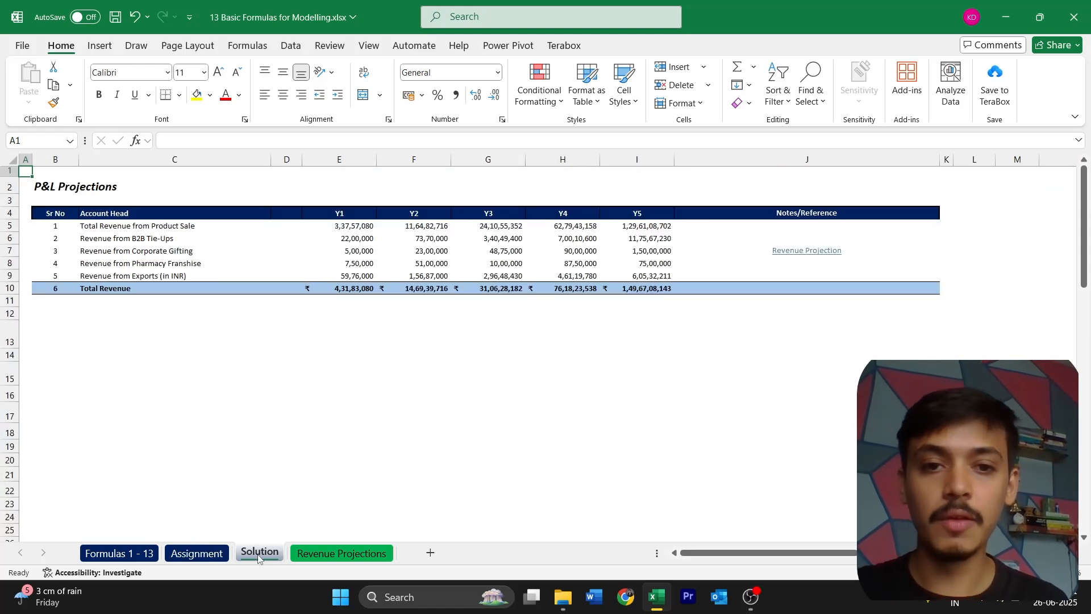
key("ctrl+Page_Up")
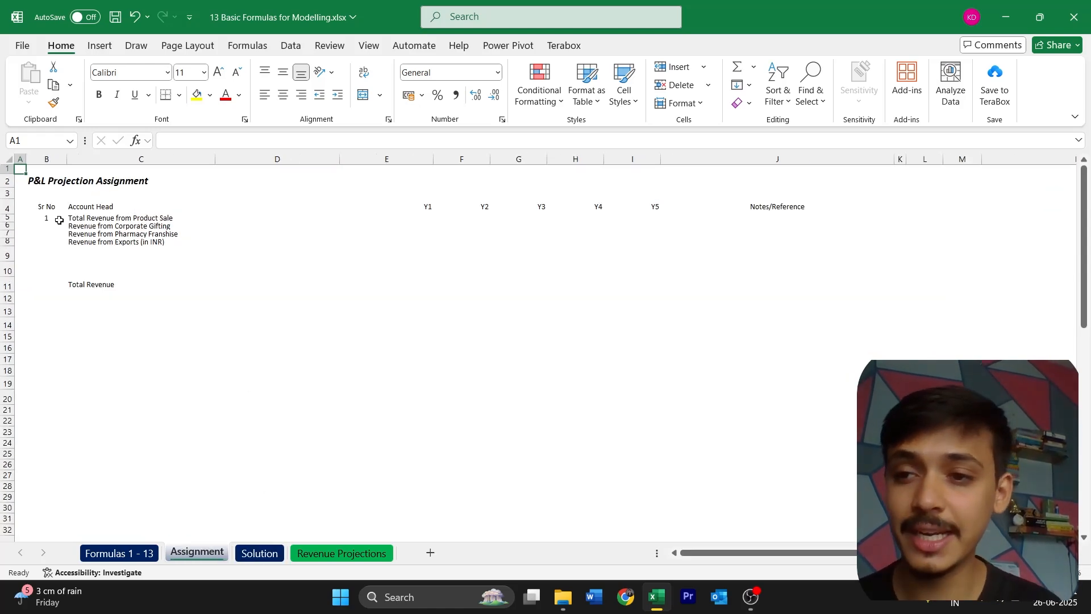
left_click(258, 553)
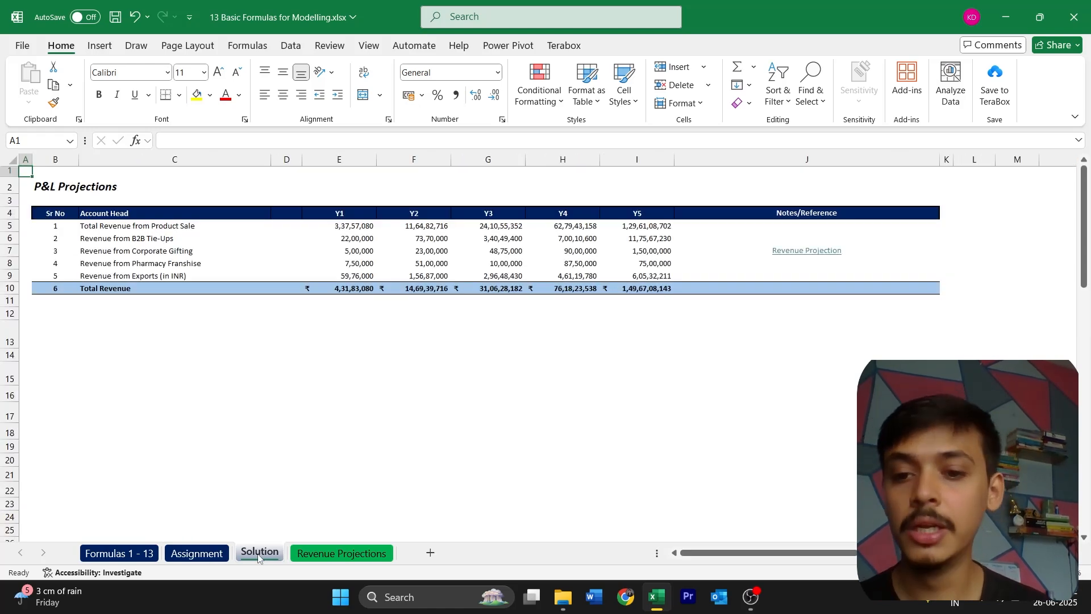
left_click(136, 558)
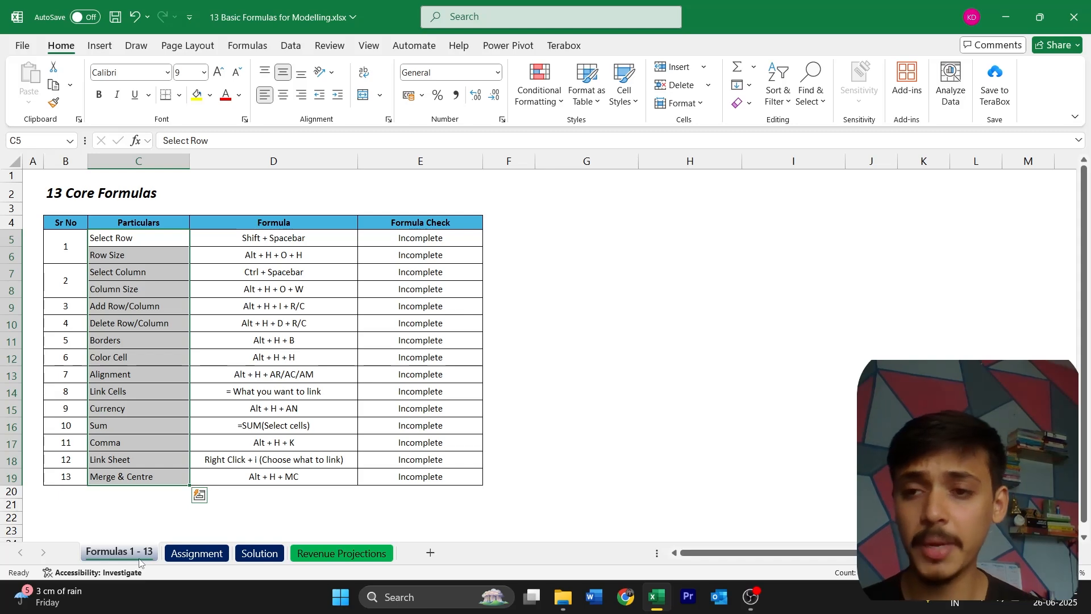
left_click(248, 556)
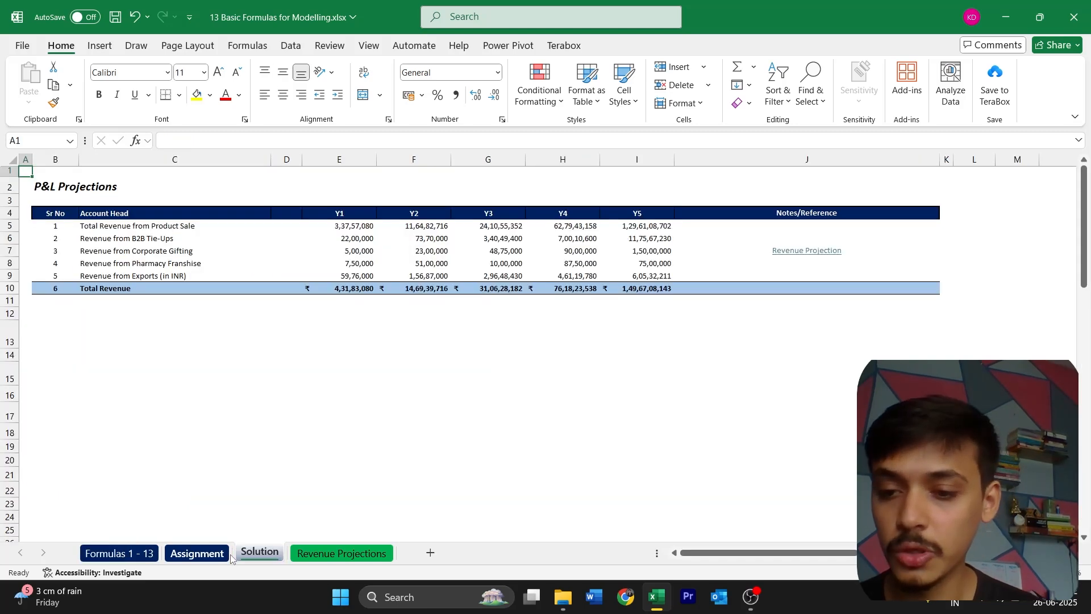
left_click(146, 558)
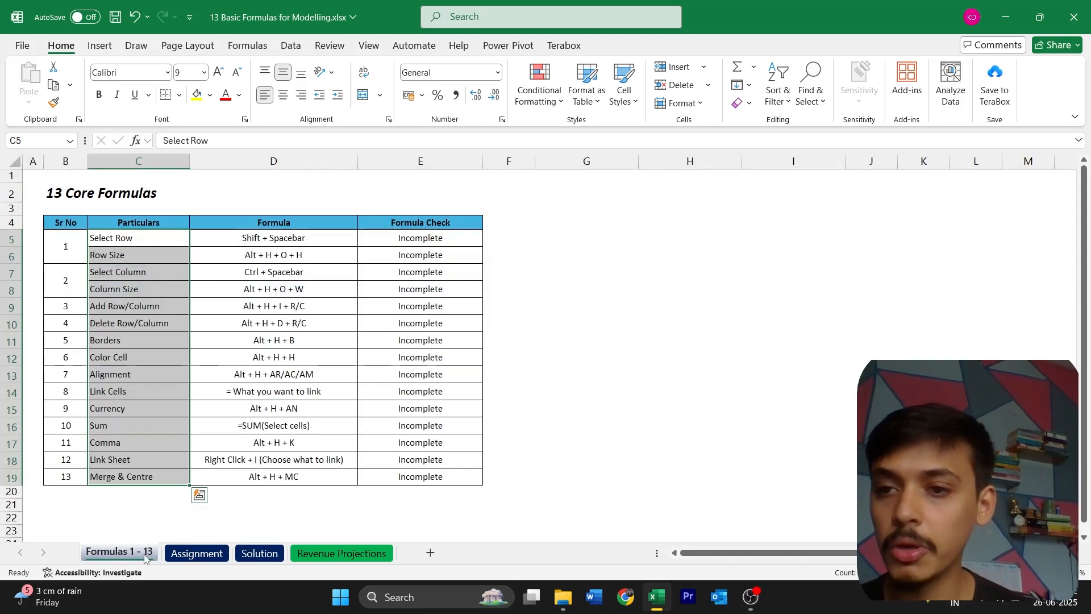
key("ctrl+shift+Up")
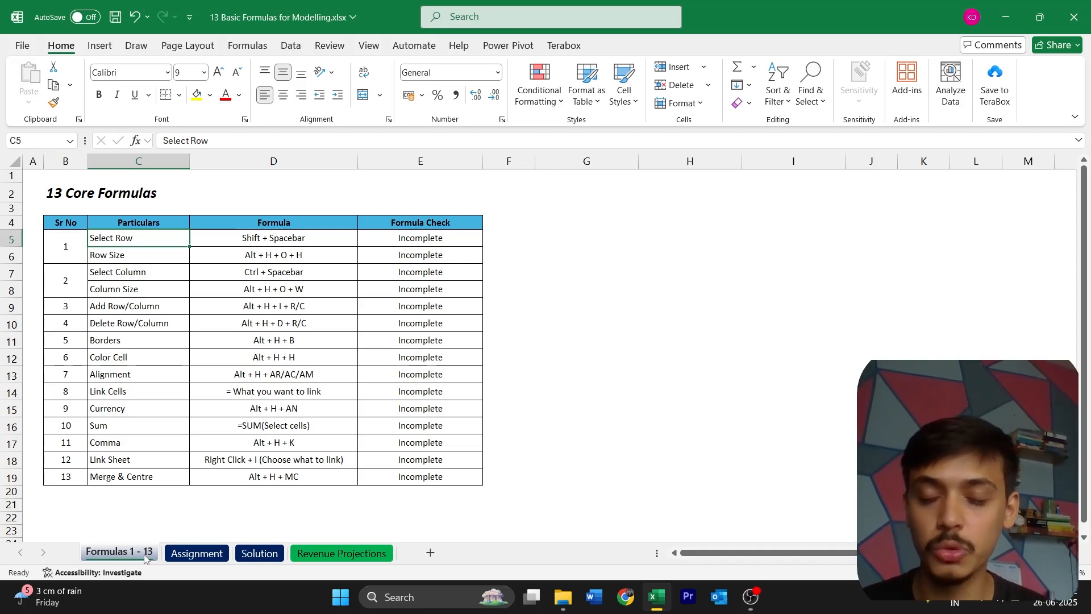
Step: Compare the account heads and row heights on the Assignment sheet with those on the Solution sheet
key("ctrl+Page_Down")
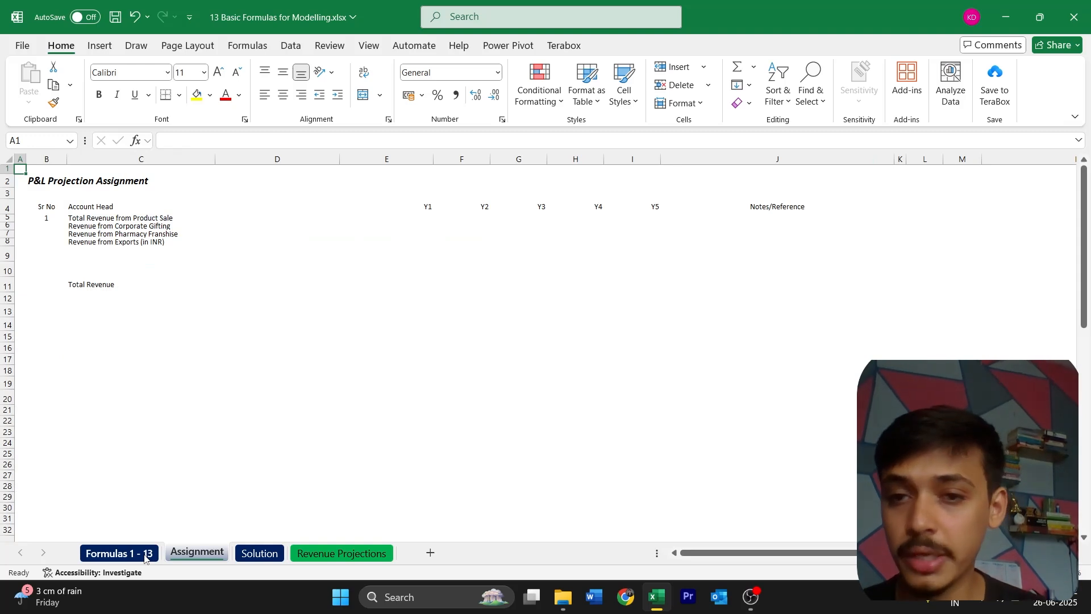
left_click_drag(71, 226, 83, 246)
left_click(82, 226)
key("ctrl+Page_Down")
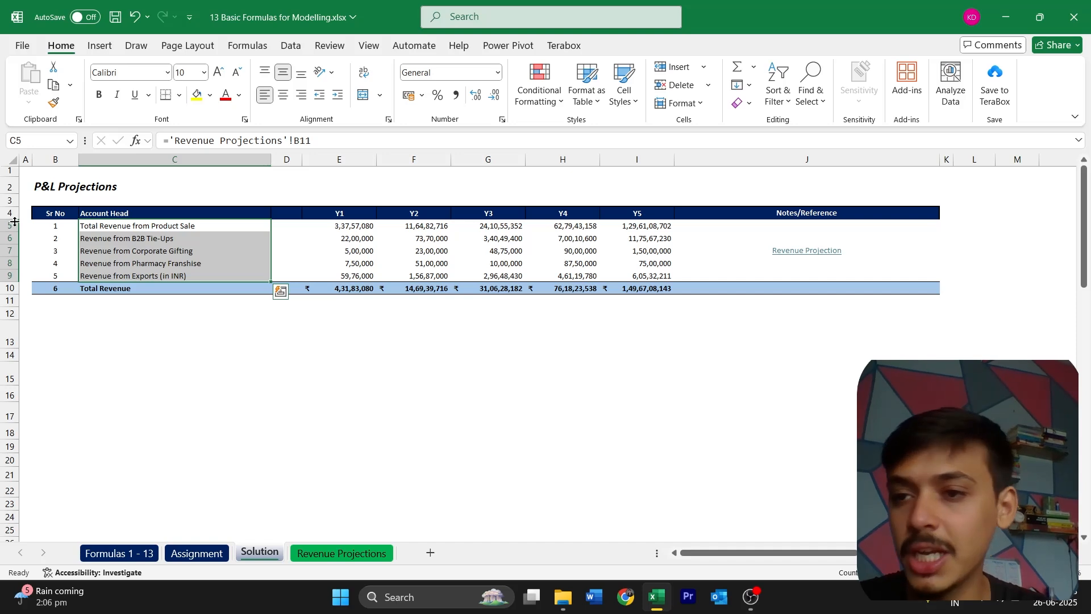
left_click_drag(14, 220, 14, 221)
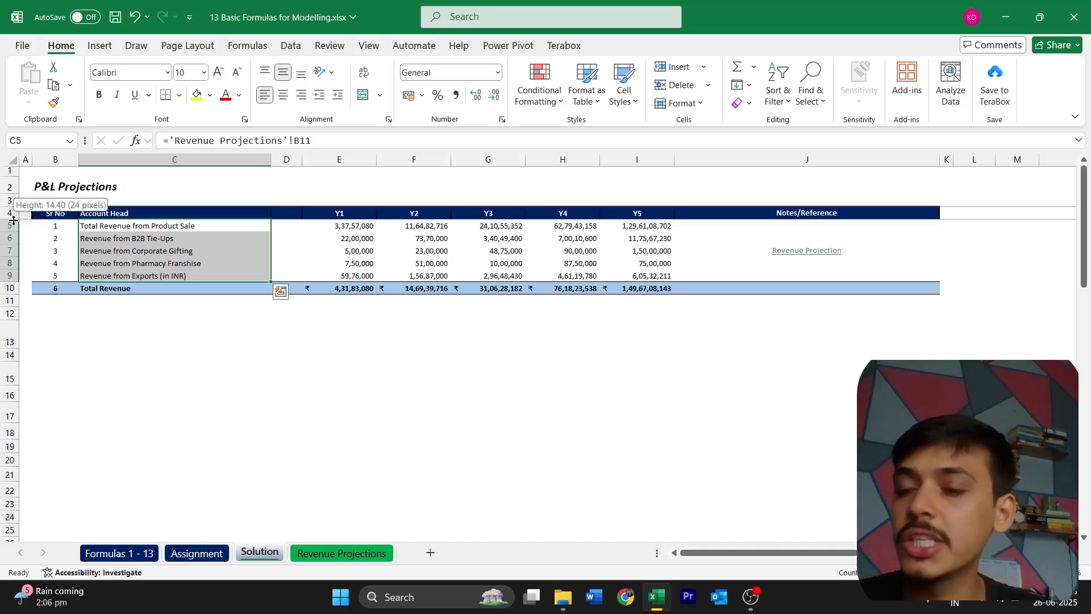
key("ctrl+Page_Up")
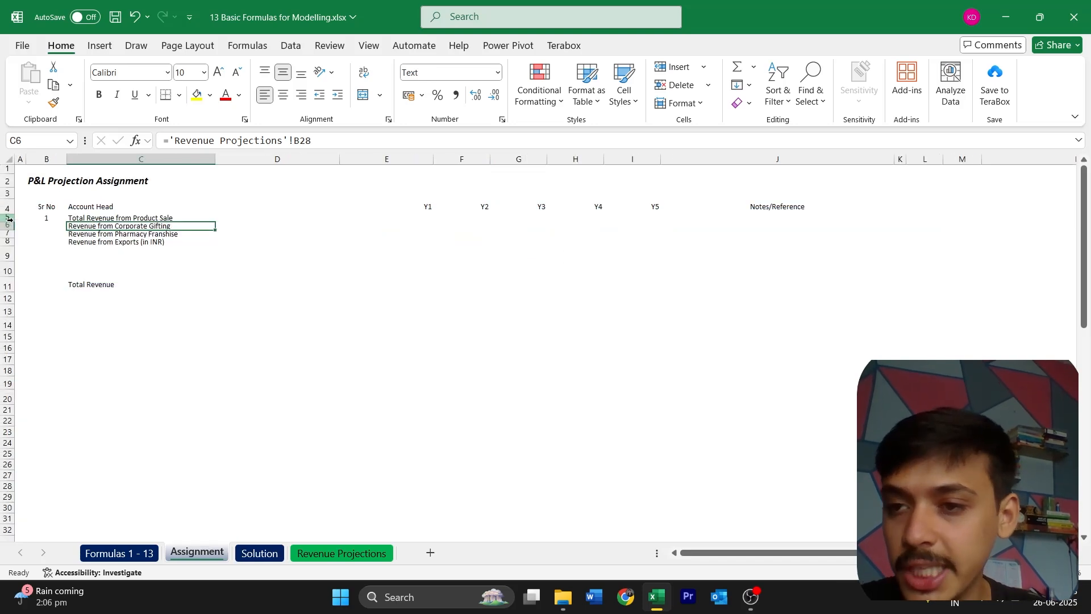
left_click(9, 218)
left_click_drag(9, 222, 9, 223)
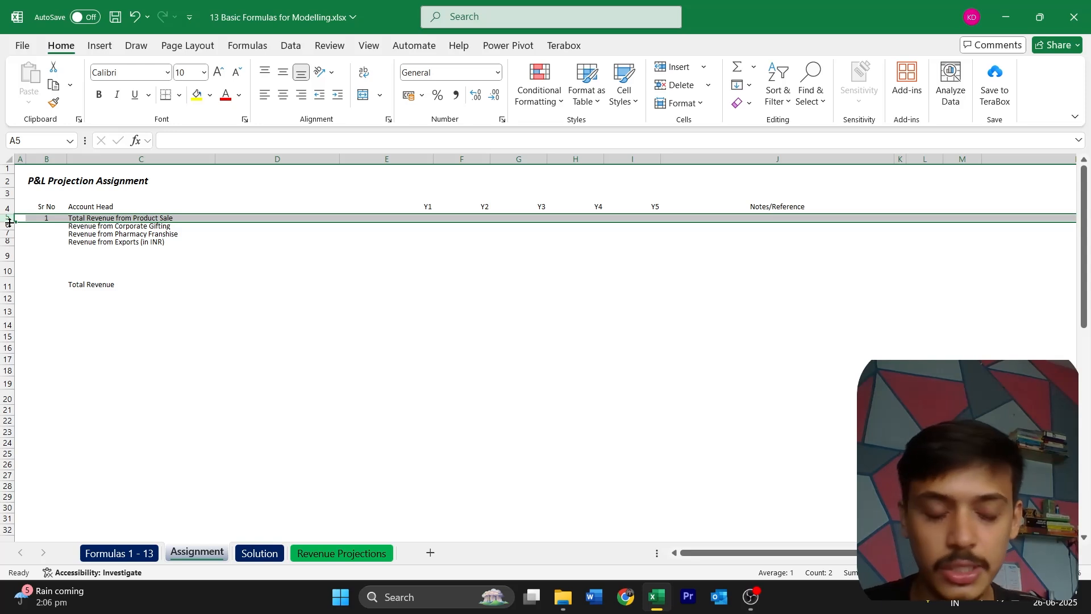
key("Up")
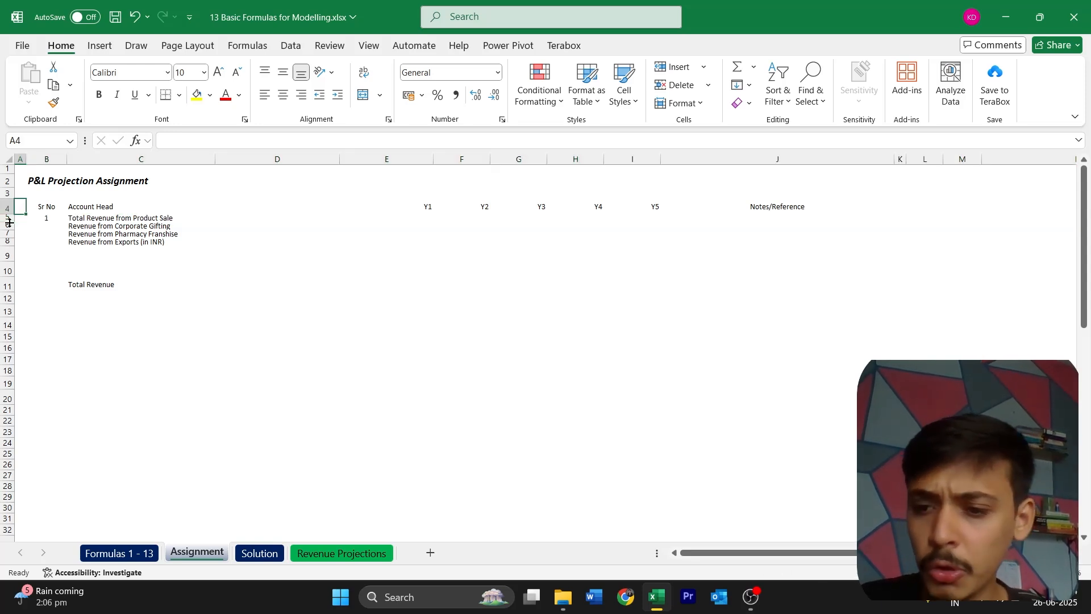
Step: Set the height of rows 4 to 11 on the Assignment sheet to 14.4
key("ctrl+Page_Up")
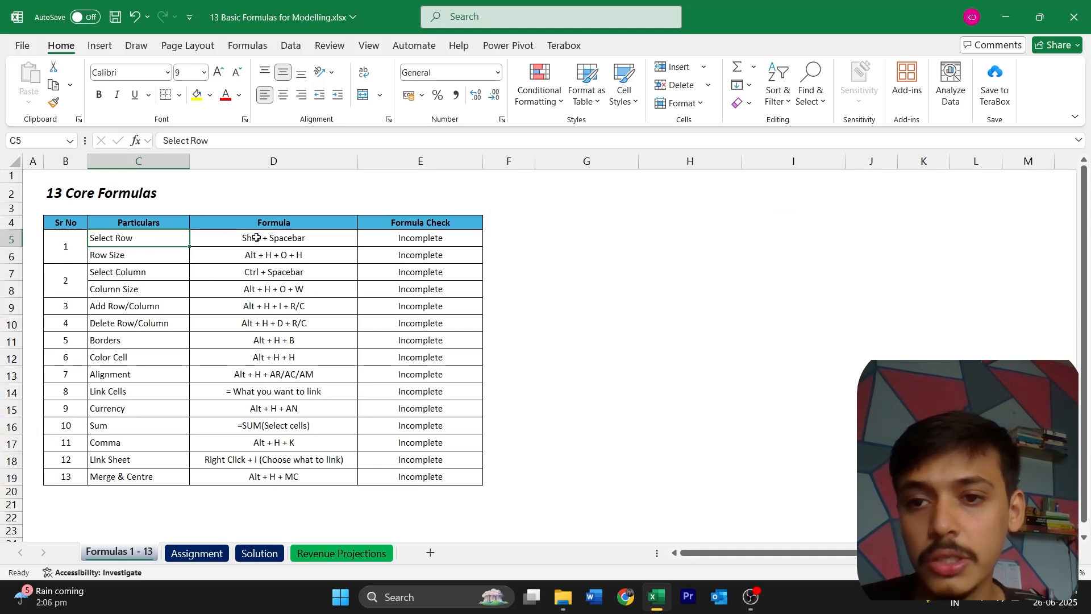
key("ctrl+Page_Down")
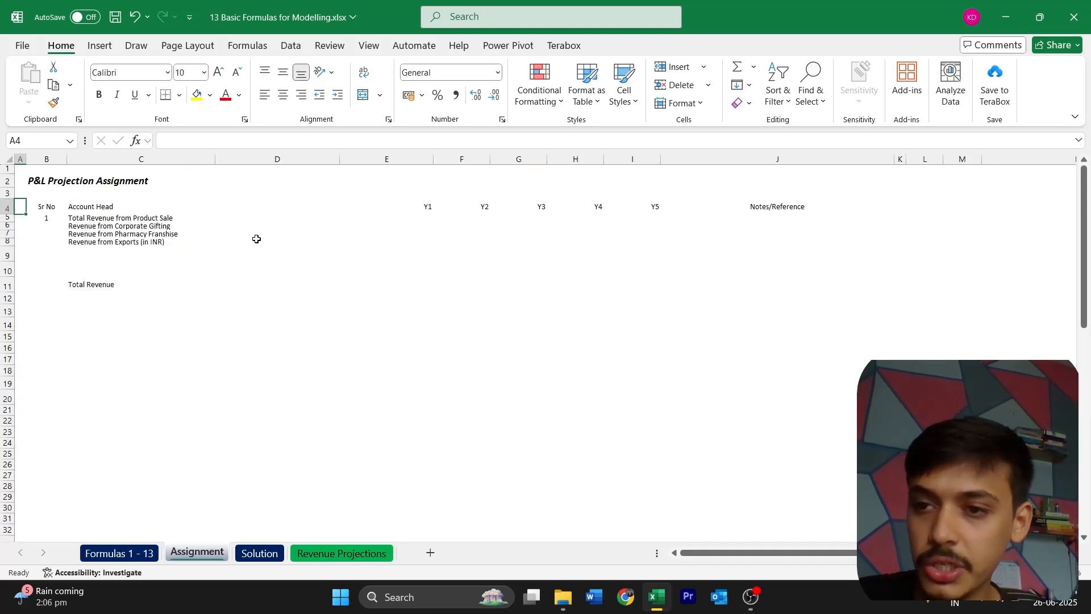
key("shift+space")
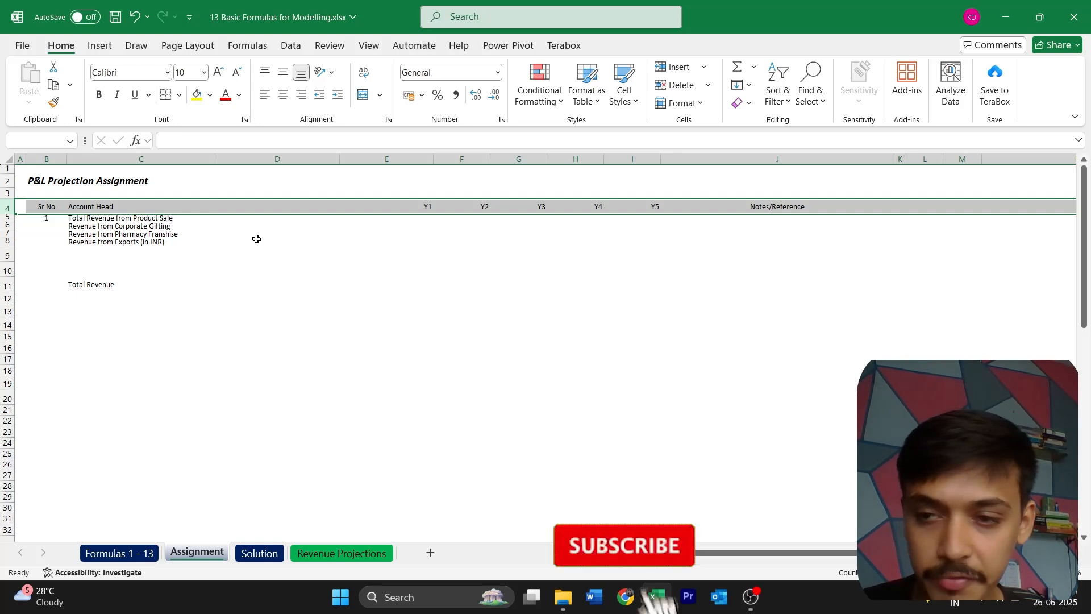
key("shift+Down")
key("shift+Down")
key("shift+Down")
key("shift+Down")
key("shift+Down")
key("shift+Down")
key("shift+Down")
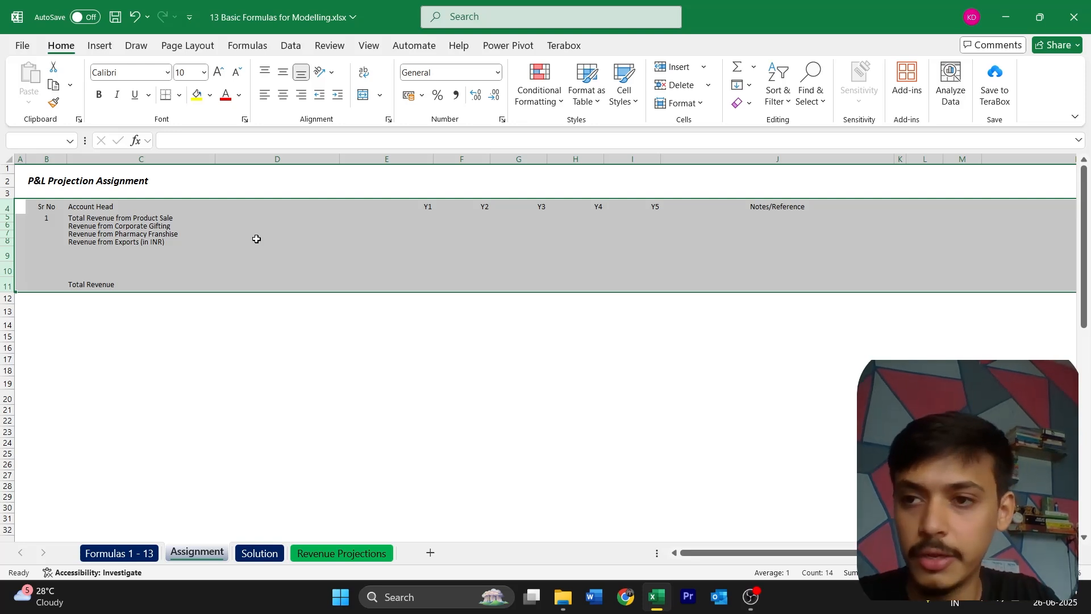
key("alt")
key("h")
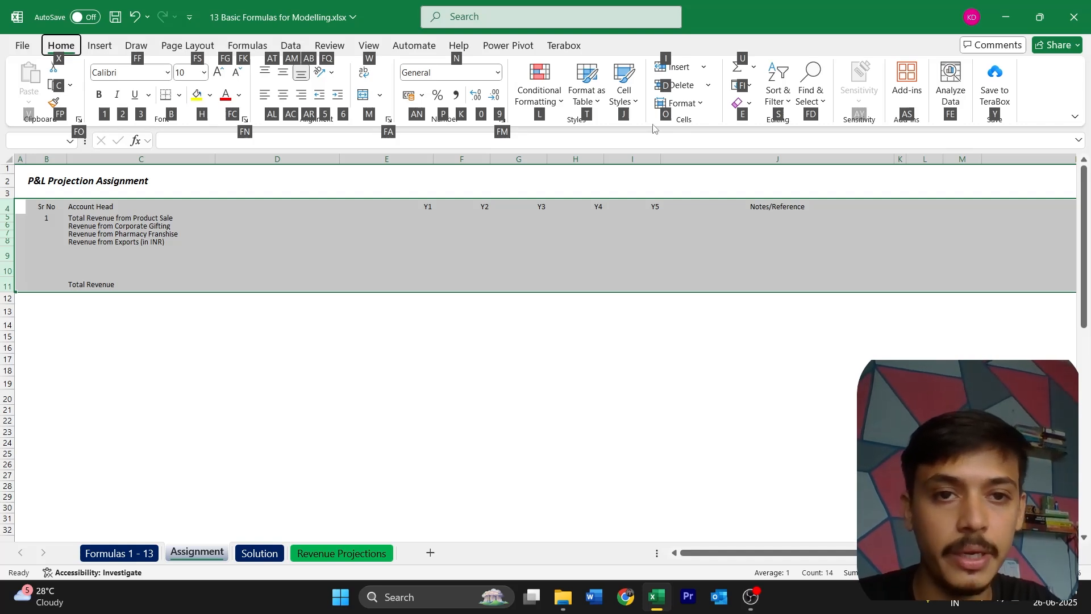
key("o")
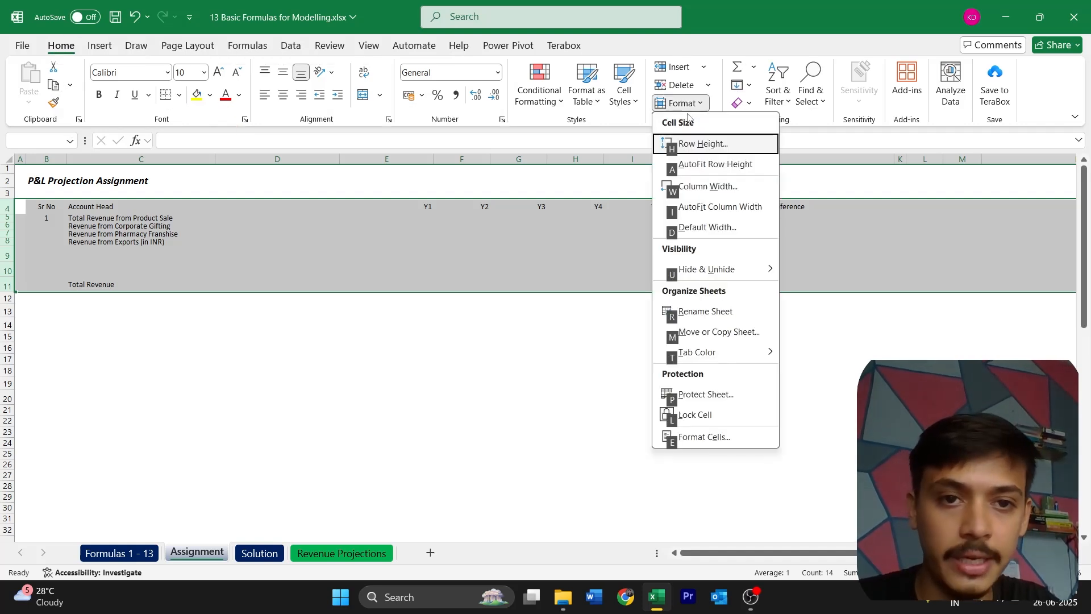
left_click(731, 145)
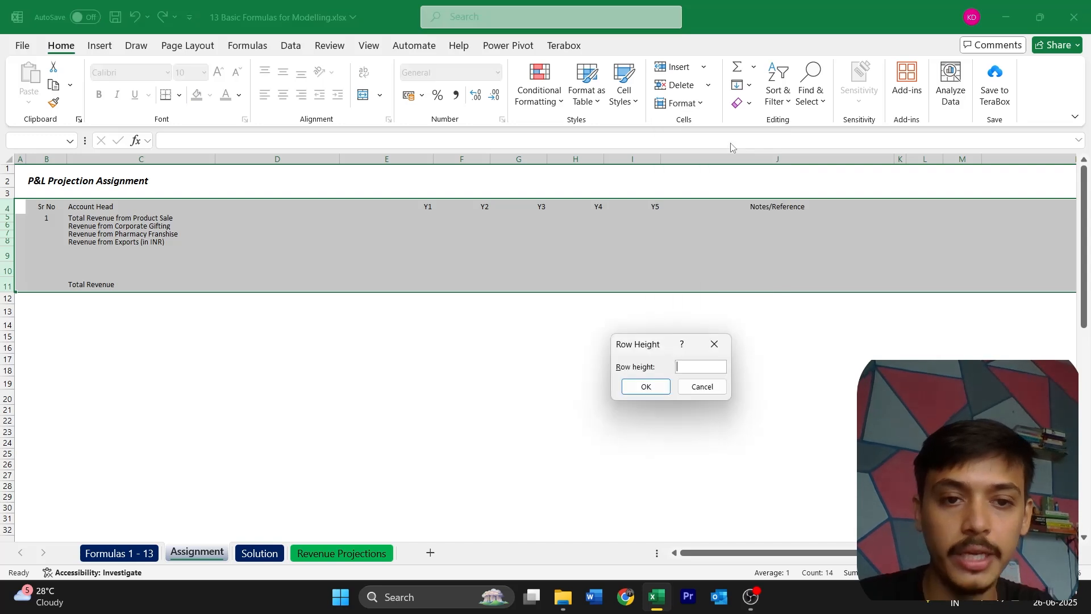
type("1")
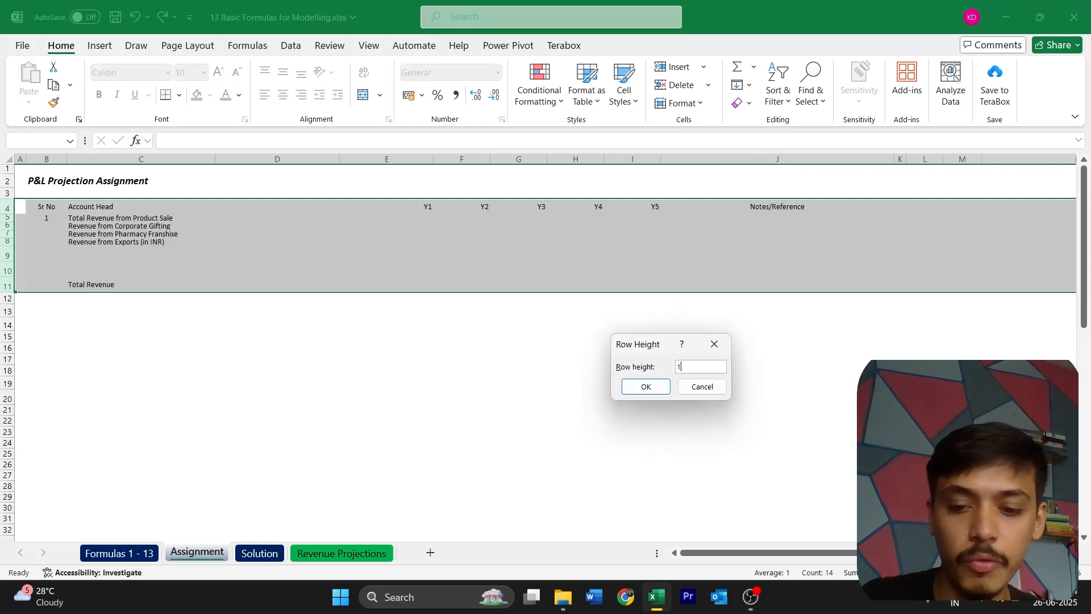
type("4.4")
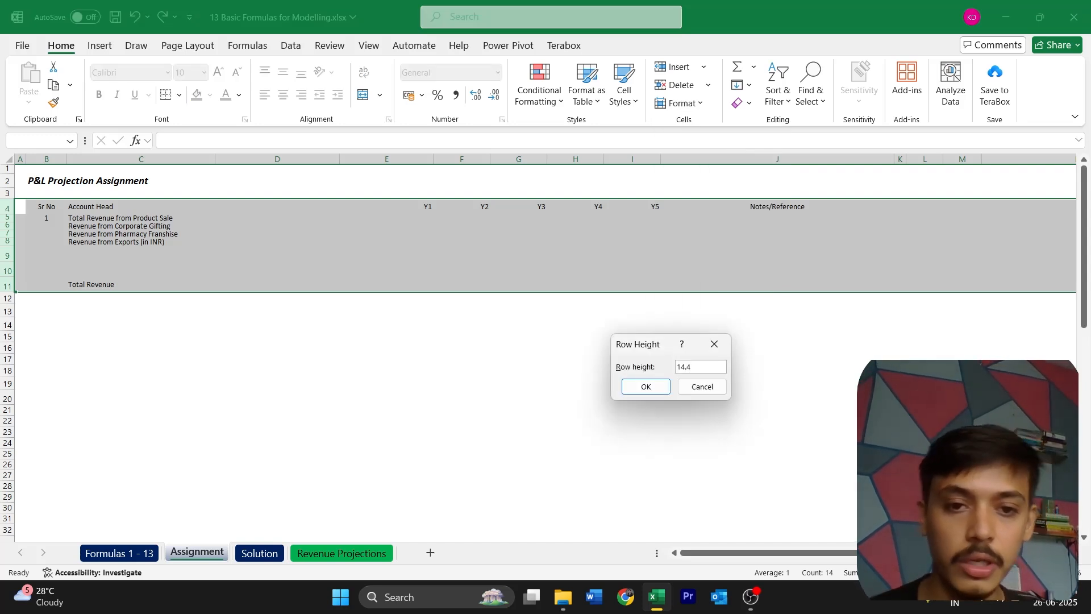
key("Return")
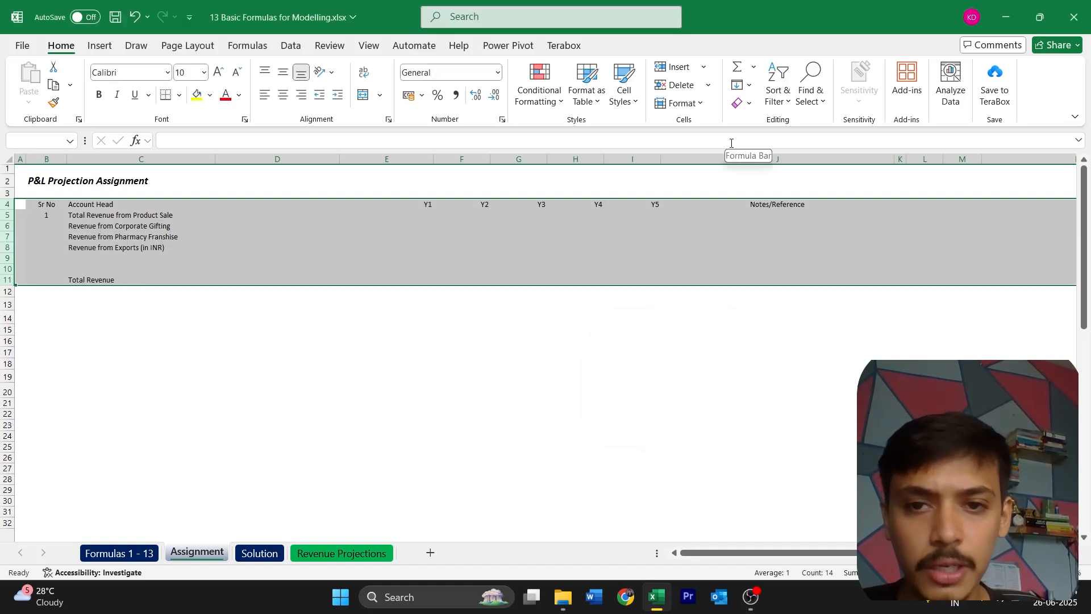
Step: Mark the Select Row and Row Size entries as Complete in the Formula Check column of the Formulas 1 - 13 sheet
key("ctrl+Page_Up")
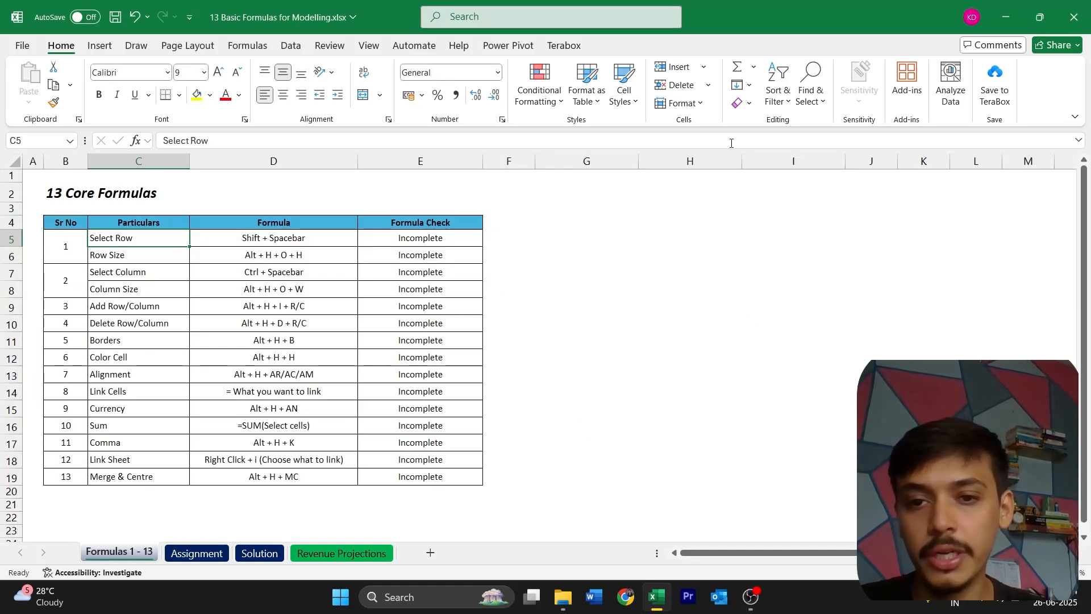
key("Right")
key("Right")
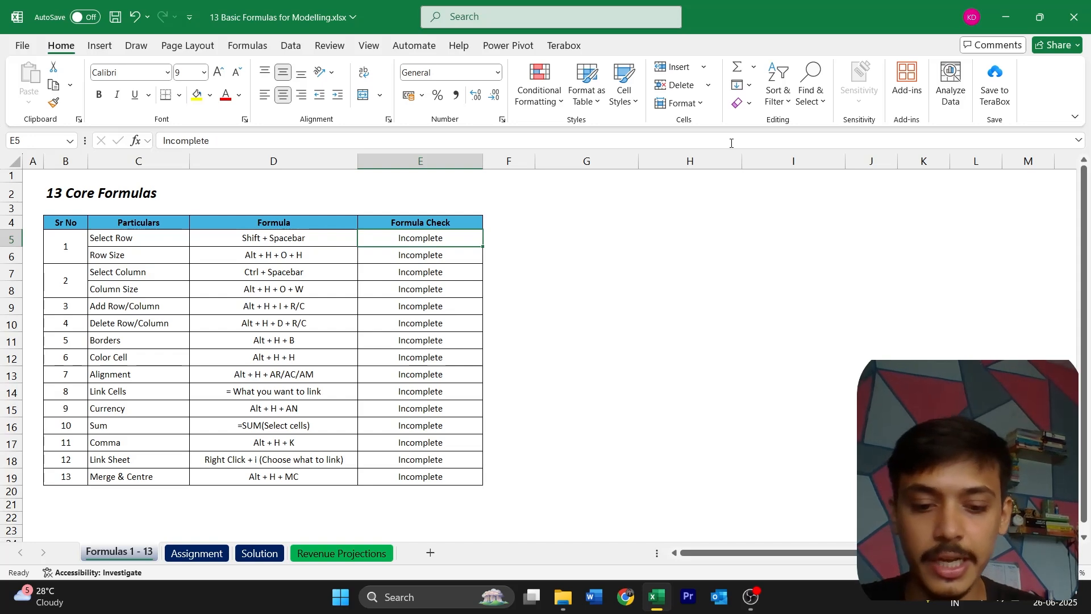
type("Com")
key("Return")
key("Up")
type("Complete")
key("Return")
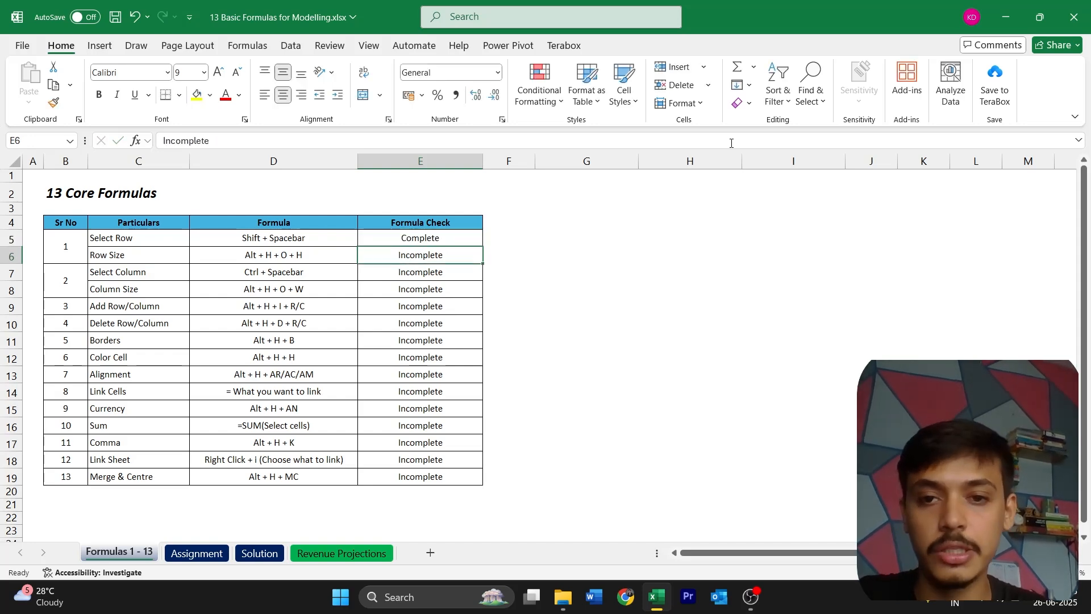
type("Complete")
key("Return")
key("Left")
key("Left")
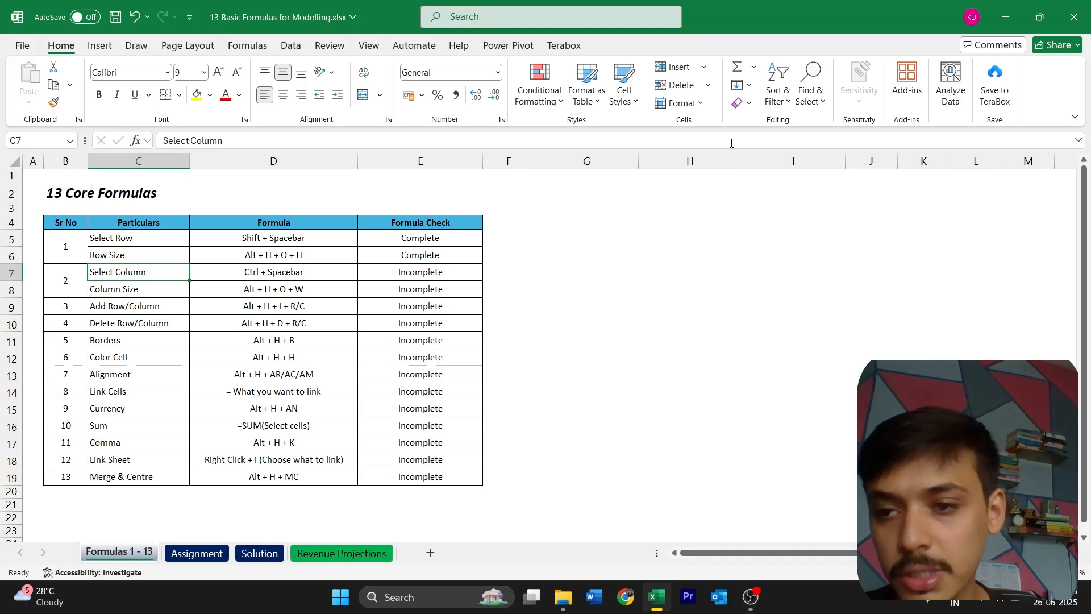
Step: Compare the column layout on the Assignment sheet with the Solution sheet and look up the Select Column shortcut on the Formulas 1 - 13 sheet
key("ctrl+Page_Down")
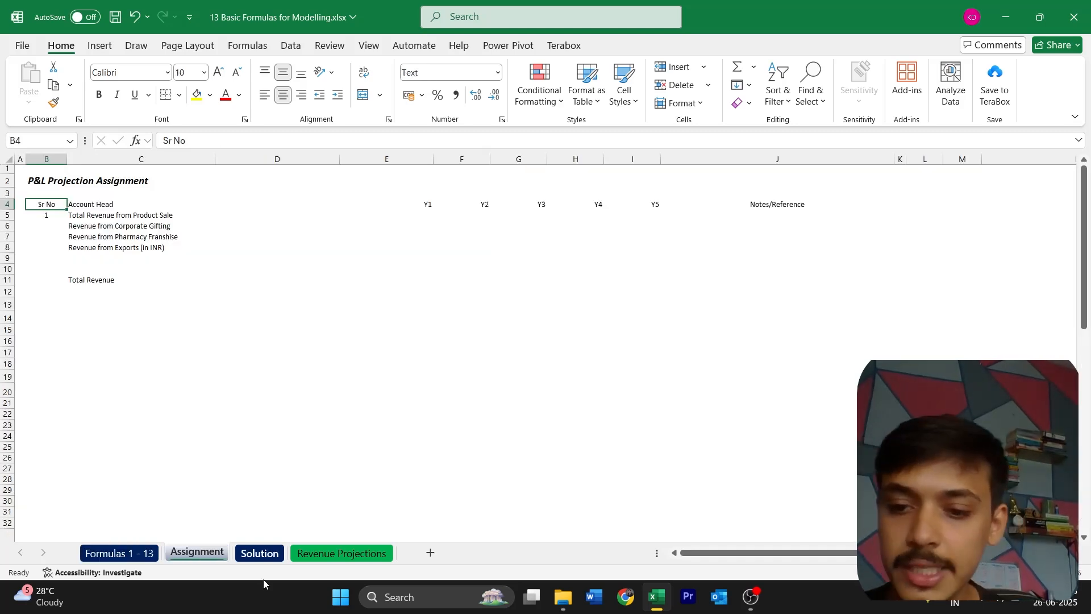
left_click(260, 553)
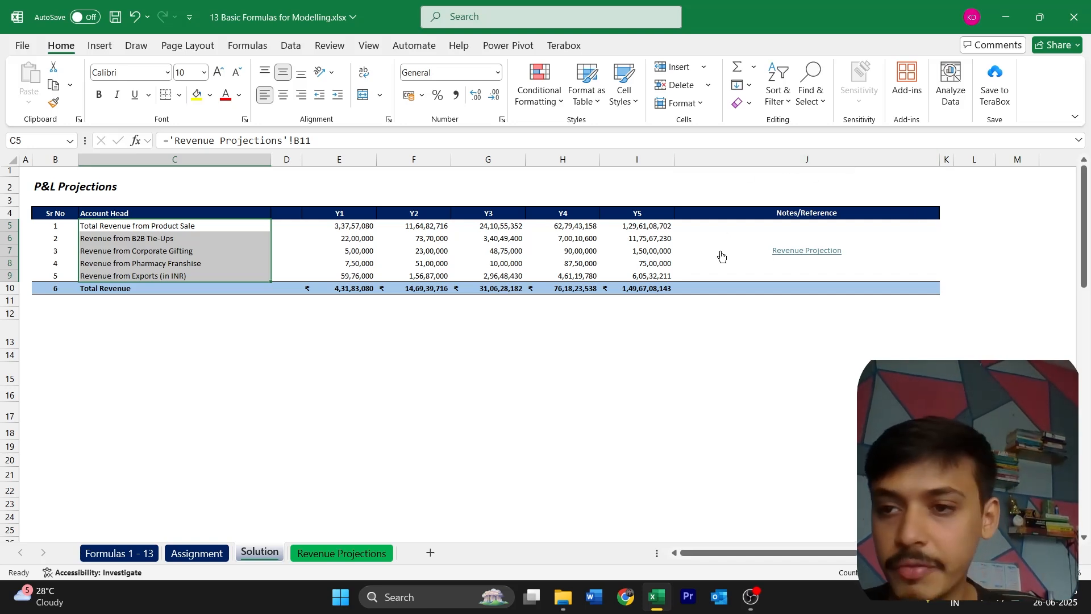
left_click(132, 363)
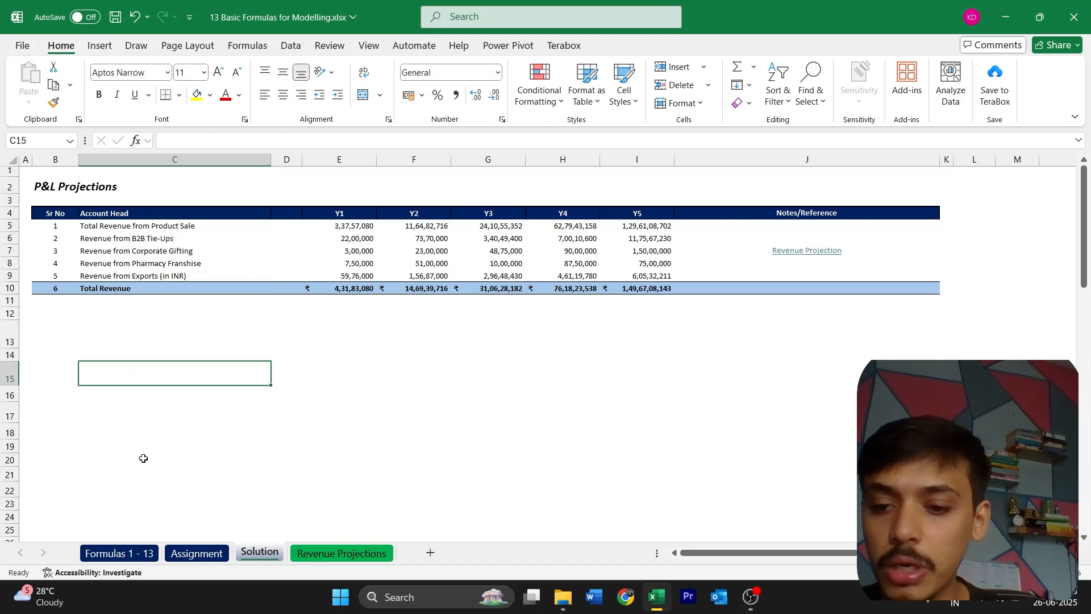
left_click(196, 552)
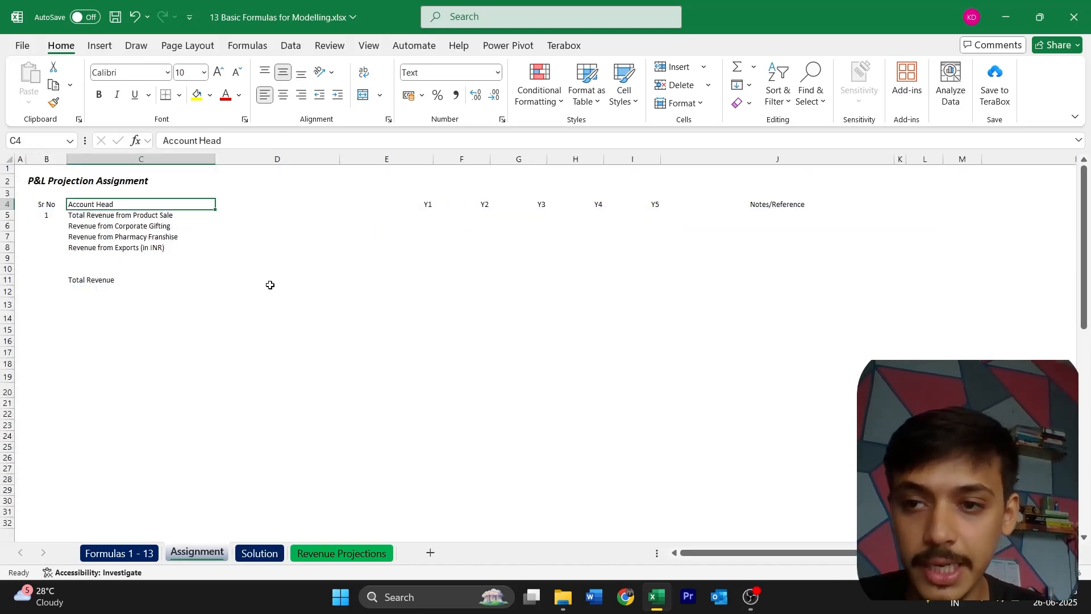
key("ctrl+Page_Up")
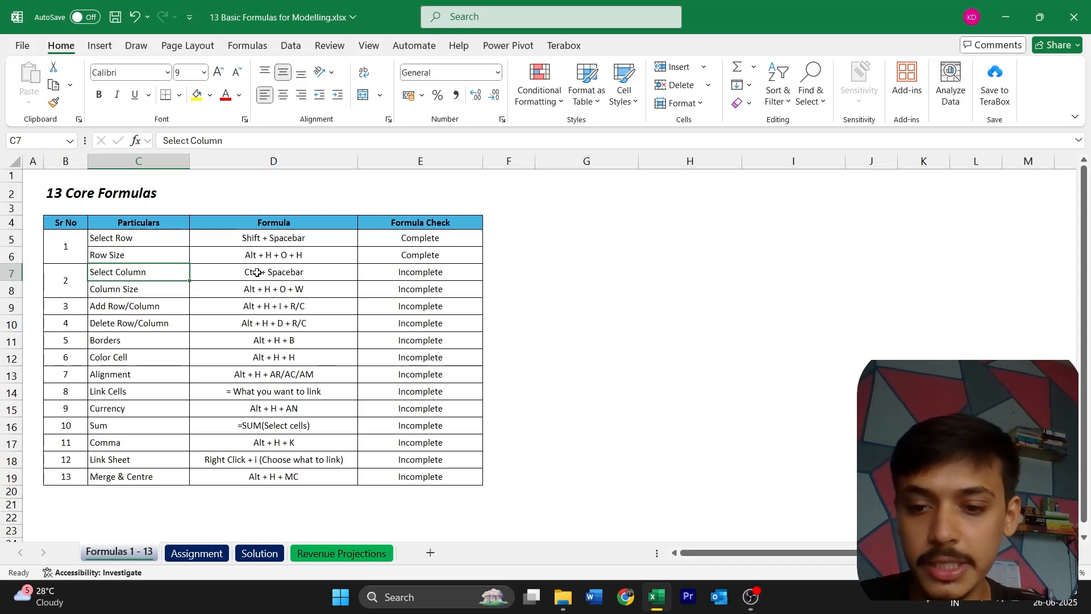
Step: Set the width of the Account Head column C on the Assignment sheet to 40
key("ctrl+Page_Down")
key("ctrl+space")
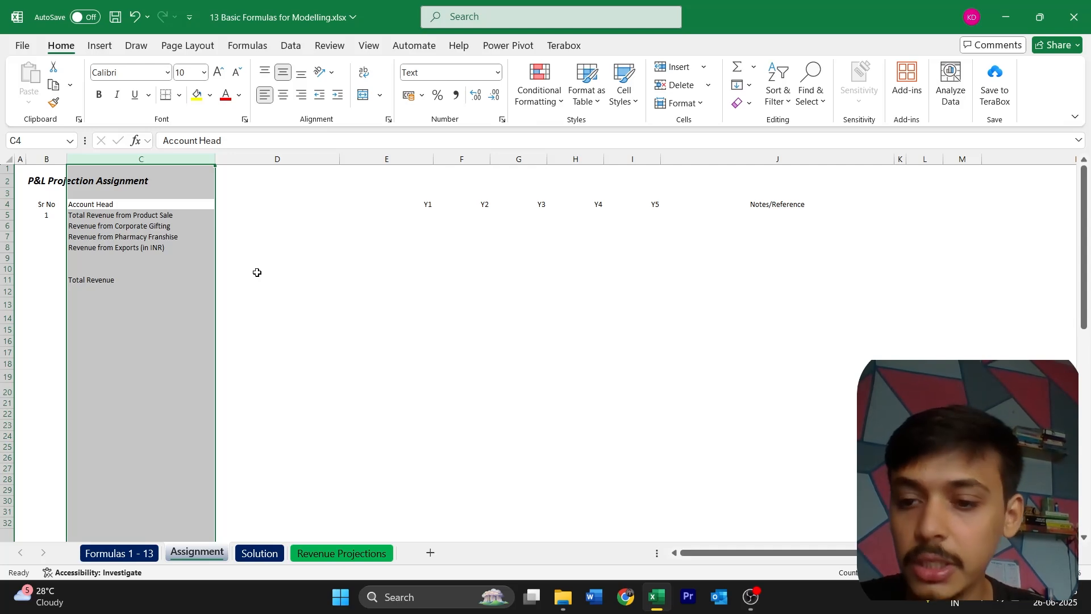
key("ctrl+Page_Up")
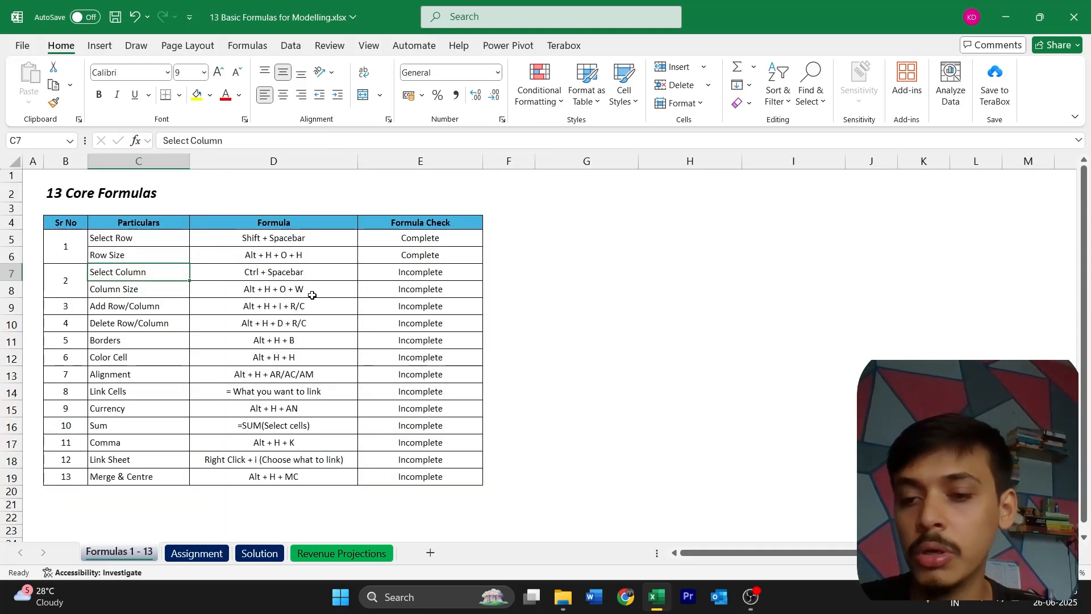
key("ctrl+Page_Down")
key("alt")
key("h")
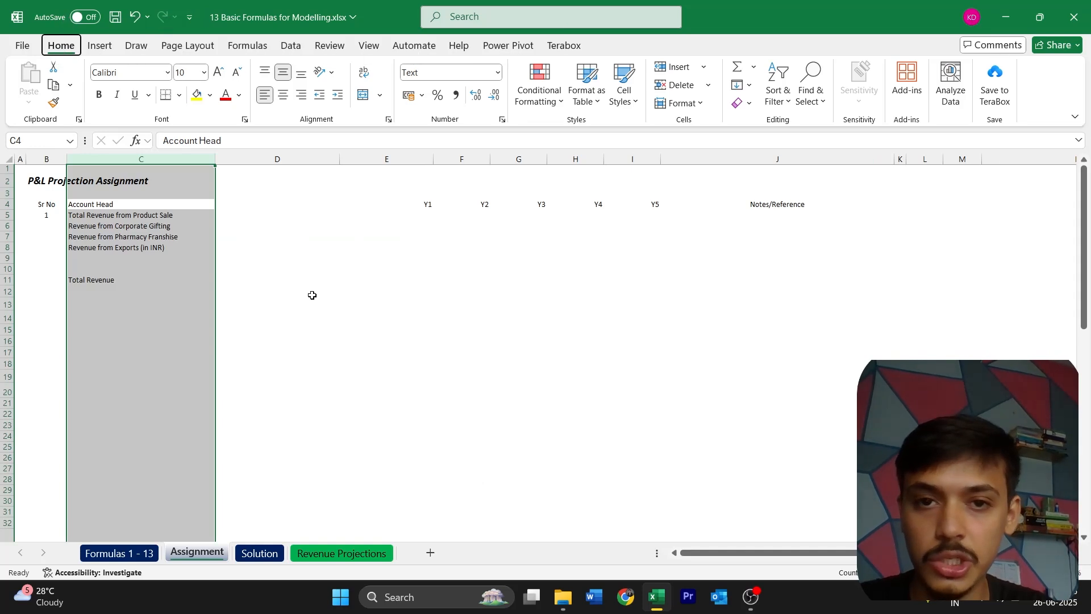
key("o")
key("w")
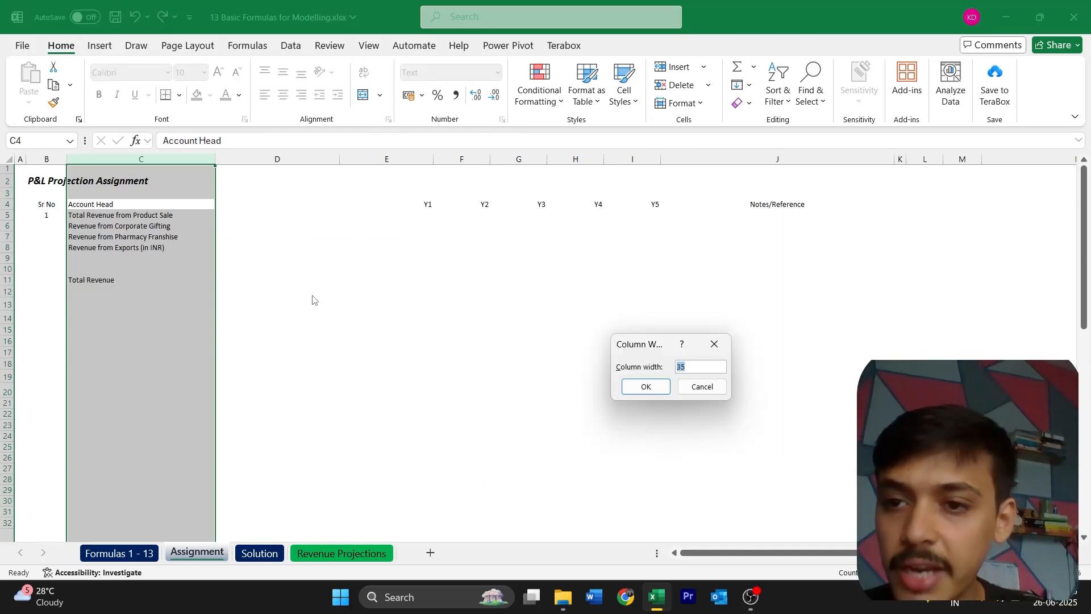
type("35")
key("BackSpace")
key("BackSpace")
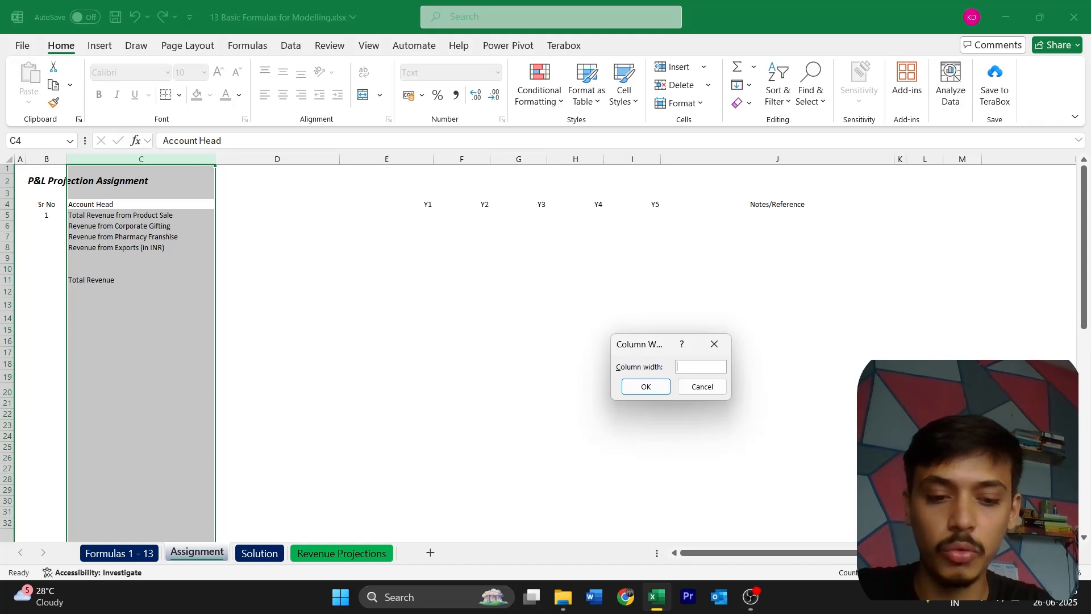
type("40")
key("Return")
Step: Set the width of the blank column D on the Assignment sheet to 10 and reduce it further to 5
key("Right")
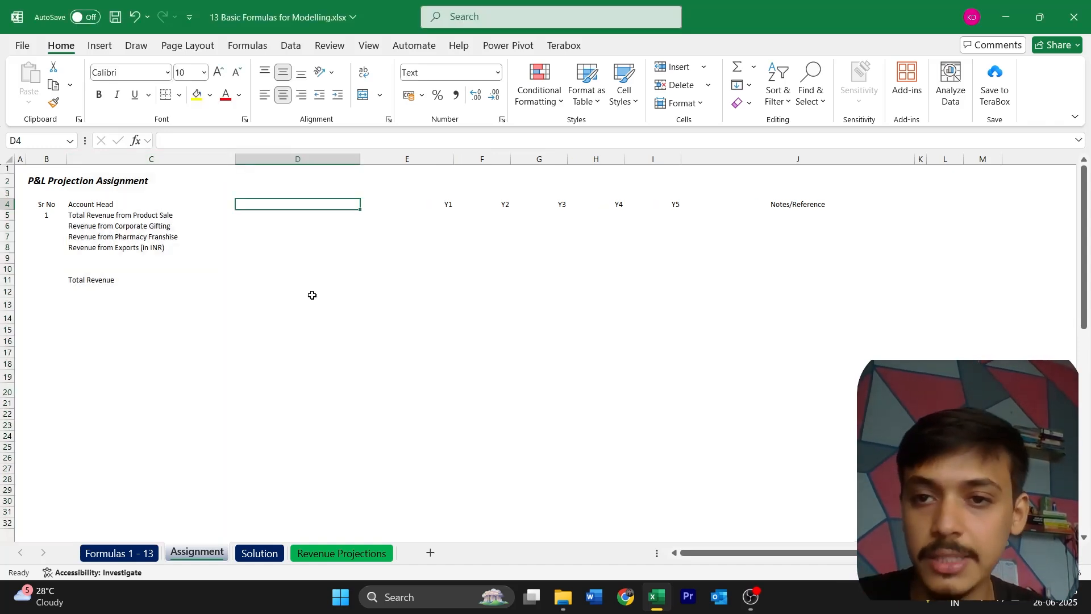
key("ctrl+space")
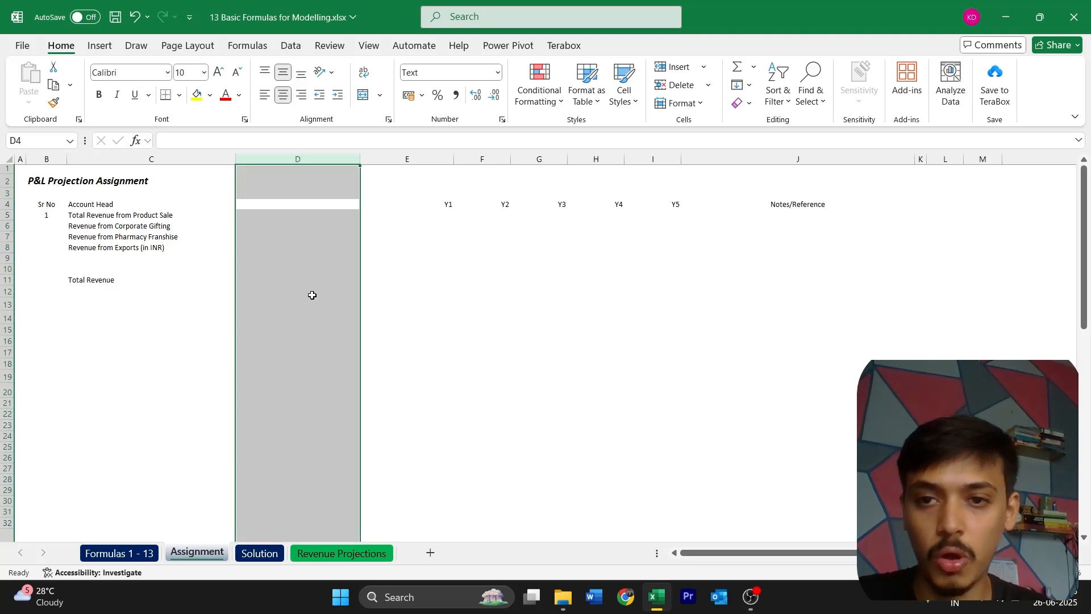
key("alt+h")
key("o")
key("w")
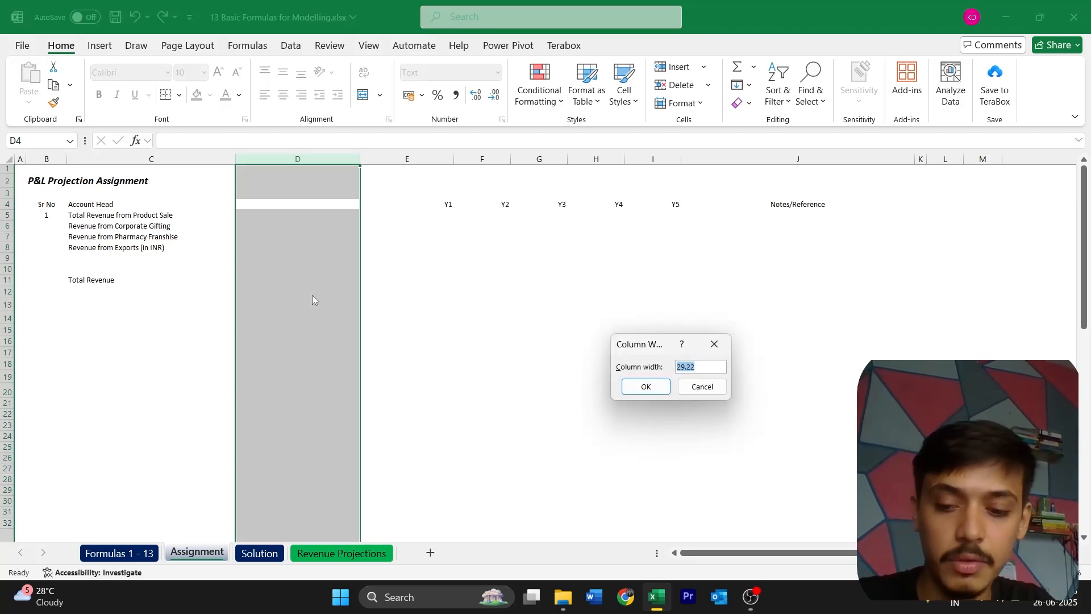
type("10")
key("Return")
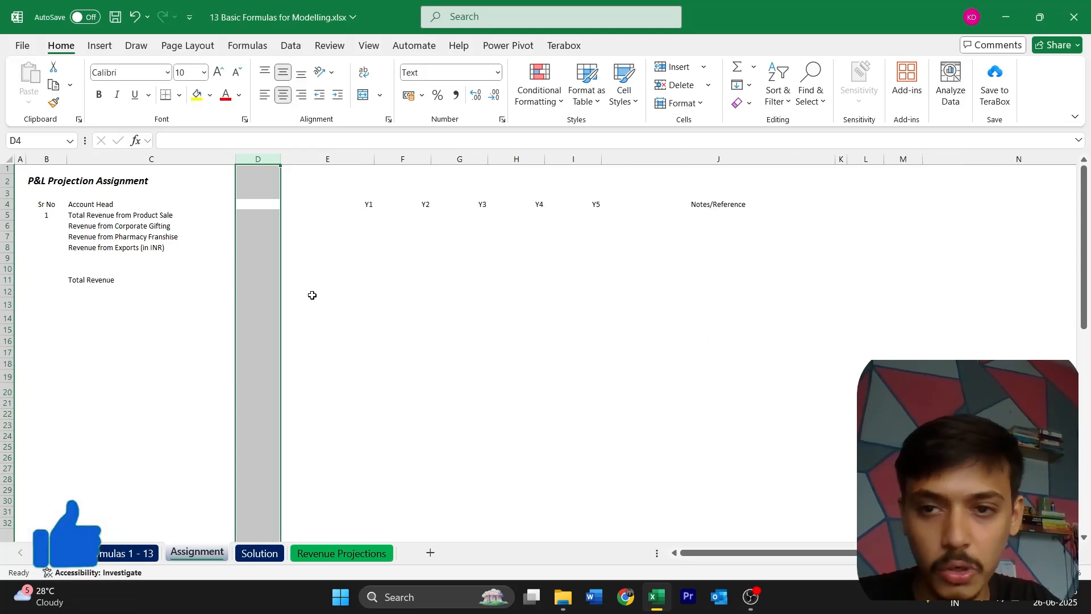
key("alt+h")
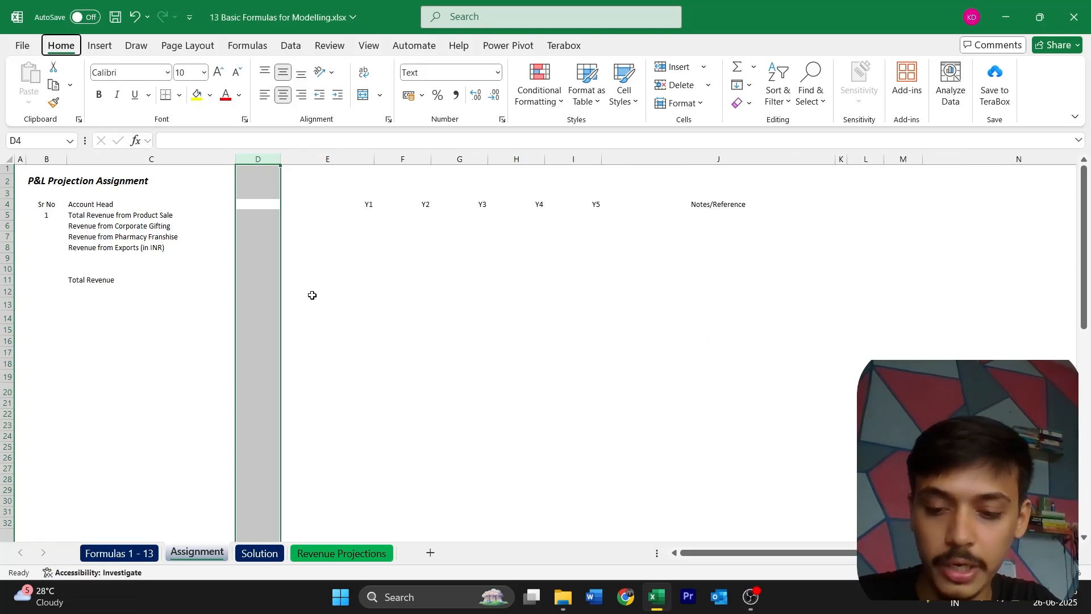
type("ow5")
key("Return")
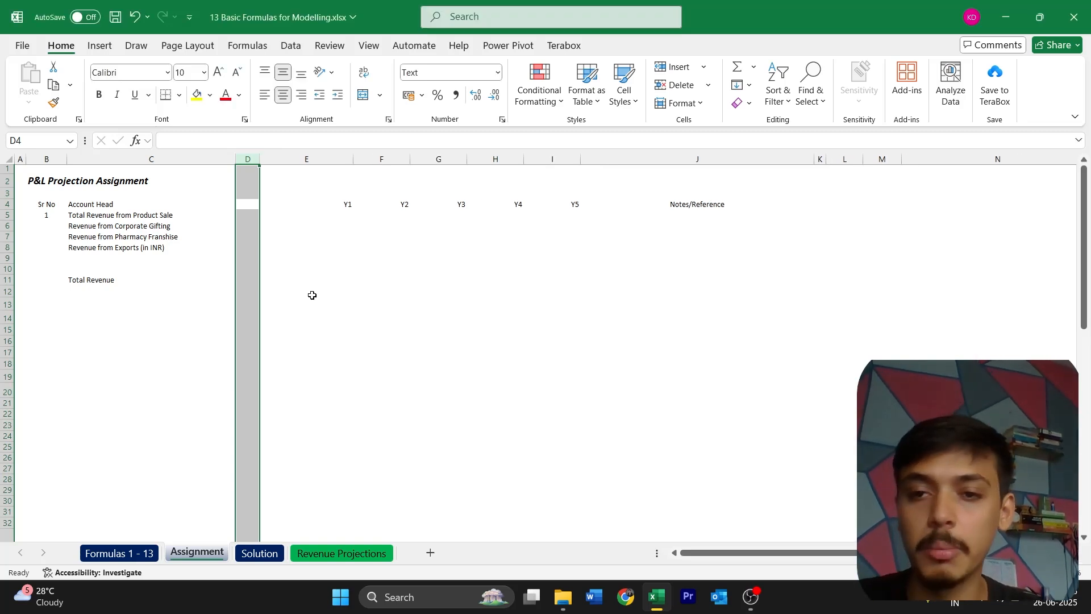
Step: Check the year columns on the Solution sheet and set the width of columns E to I (Y1 to Y5) on the Assignment sheet to 20
key("Right")
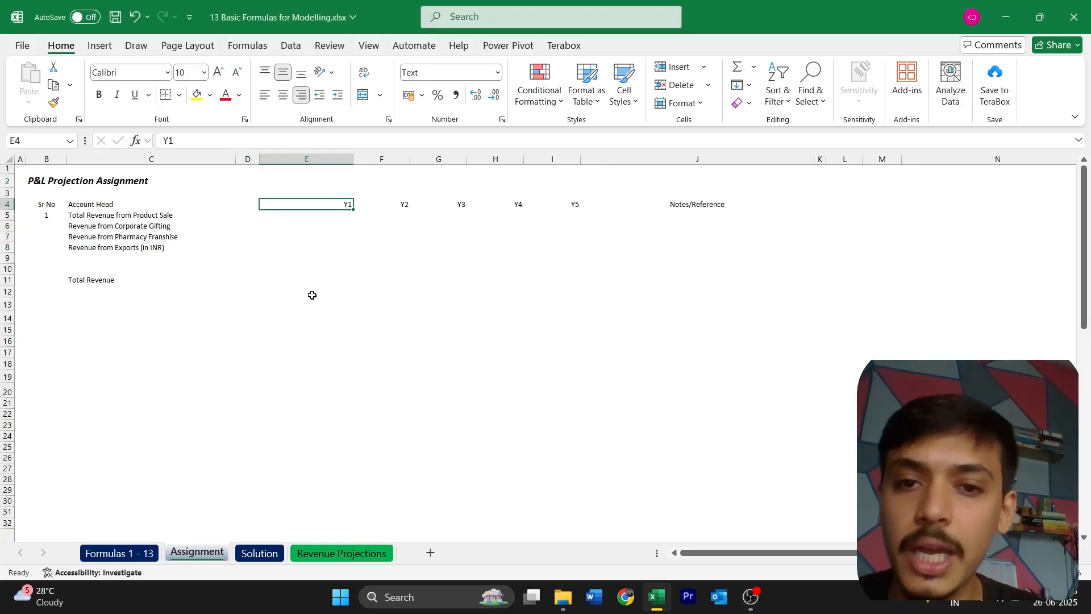
key("ctrl+Page_Down")
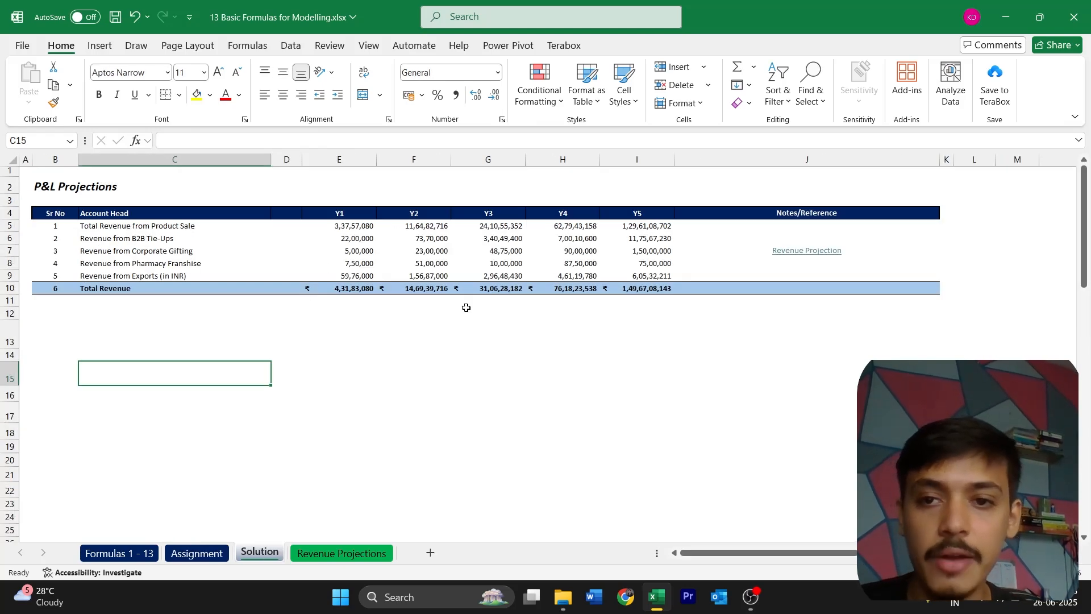
key("ctrl+Page_Up")
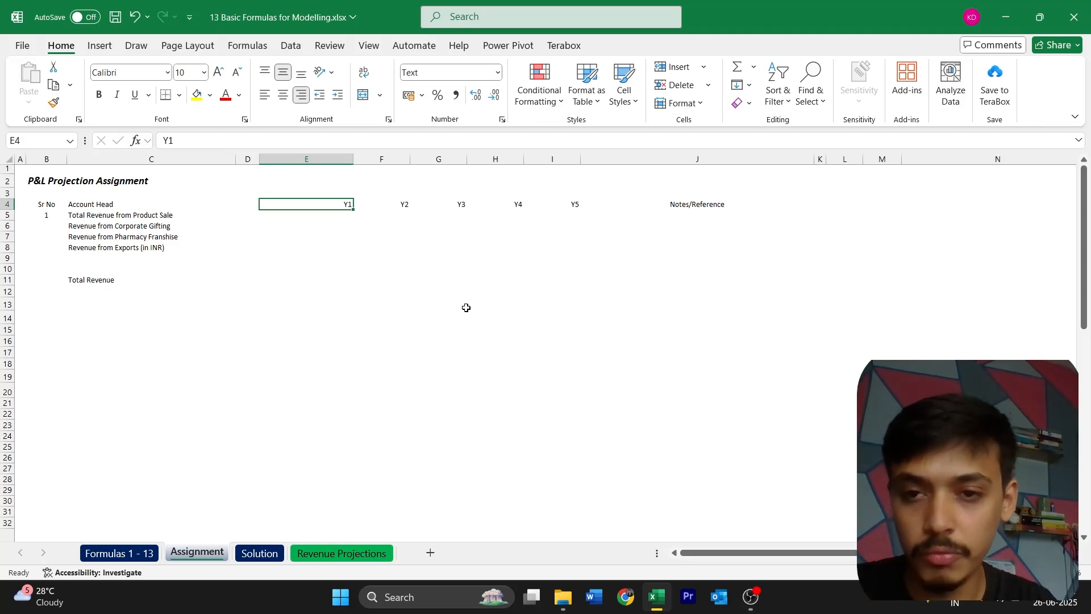
key("ctrl+space")
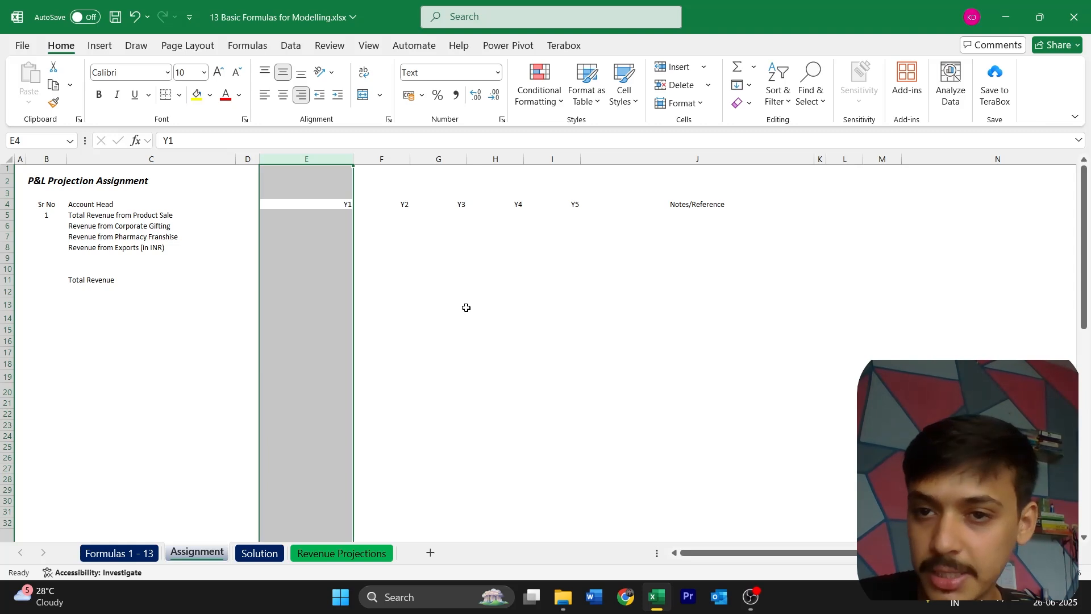
key("shift+Right")
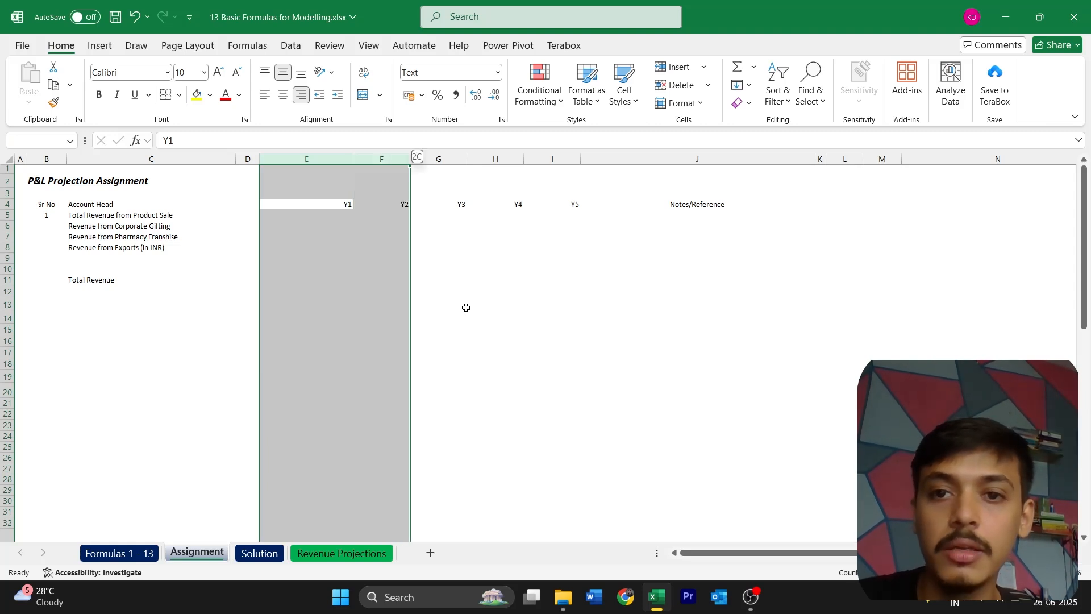
key("shift+Right")
key("shift+Right")
key("shift+Right")
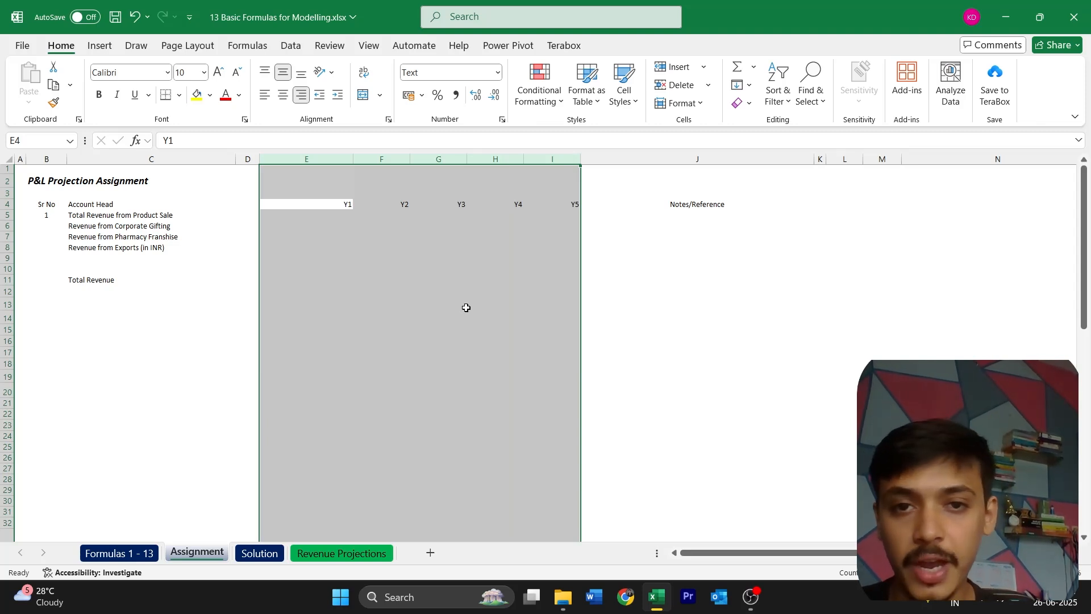
key("alt")
key("h")
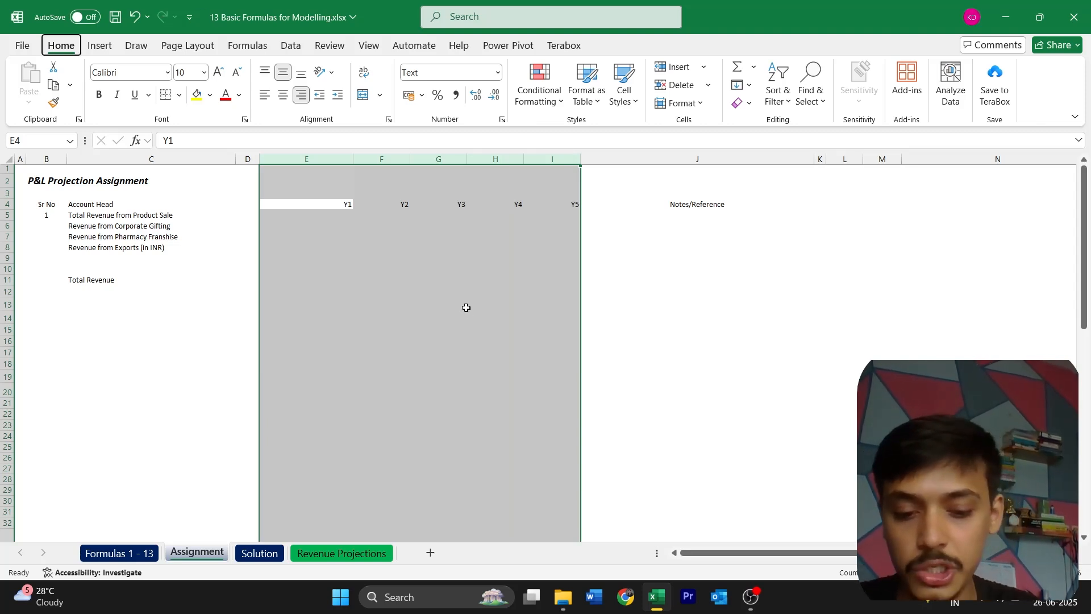
type("ow20")
key("Return")
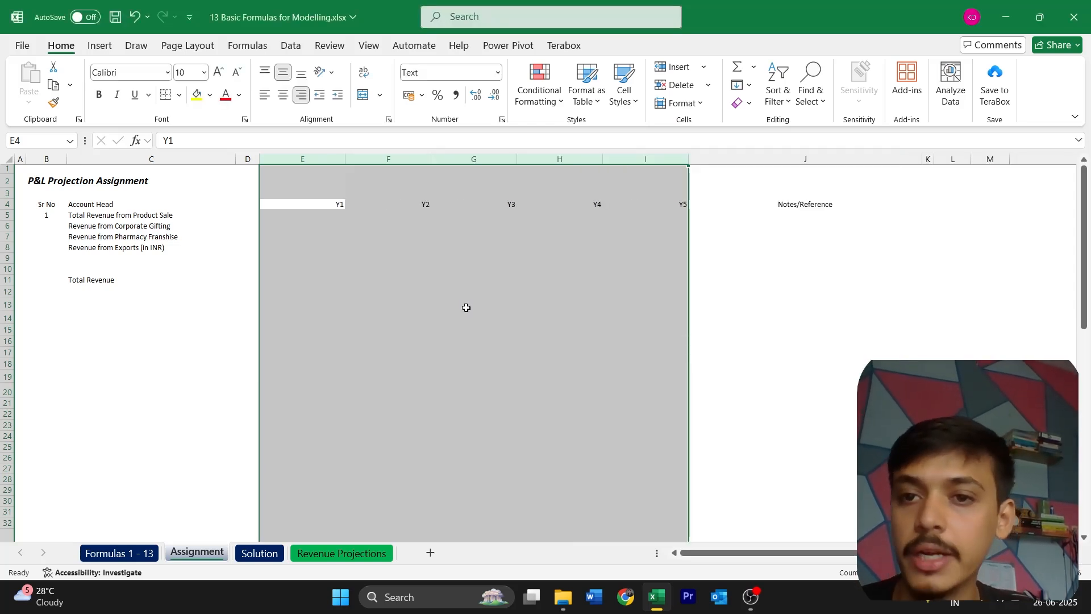
key("Down")
key("Right")
key("Right")
key("Right")
key("Right")
key("Right")
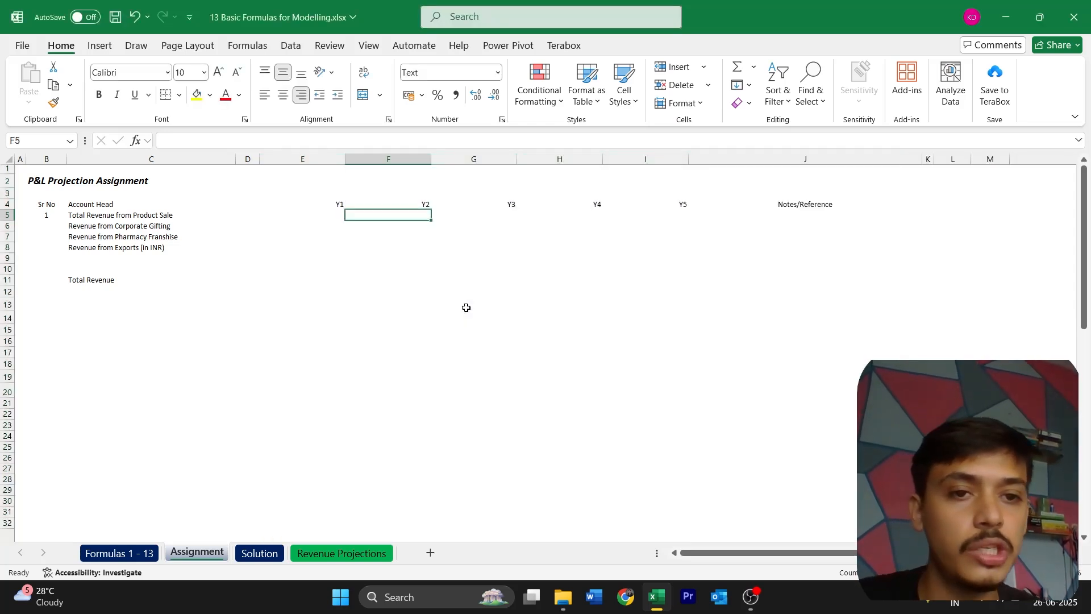
key("Up")
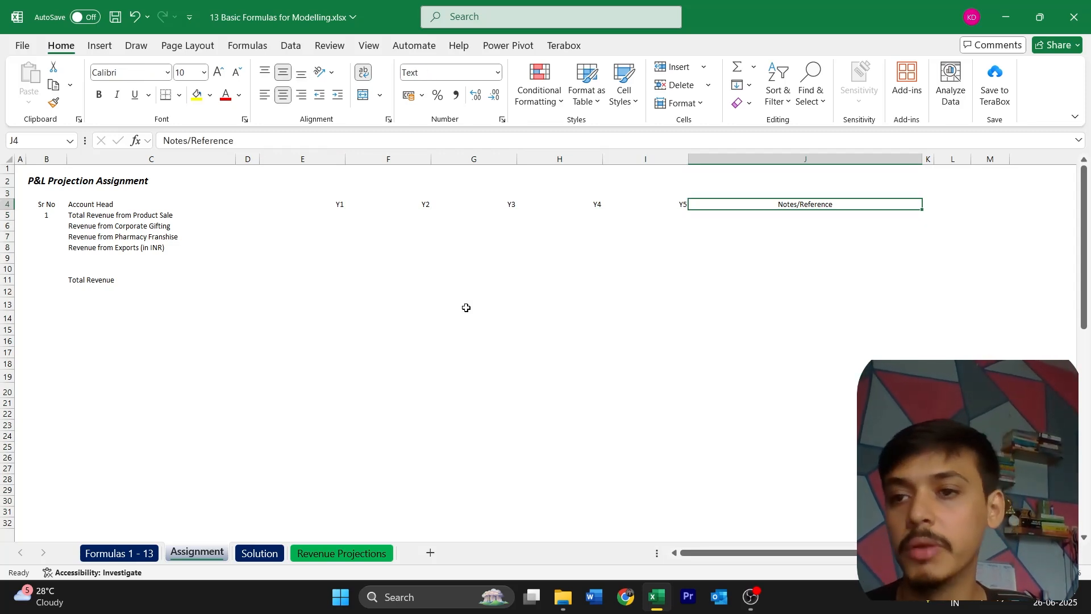
Step: Mark the Select Column and Column Size entries as Complete in the Formula Check column of the Formulas 1 - 13 sheet
key("ctrl+Page_Up")
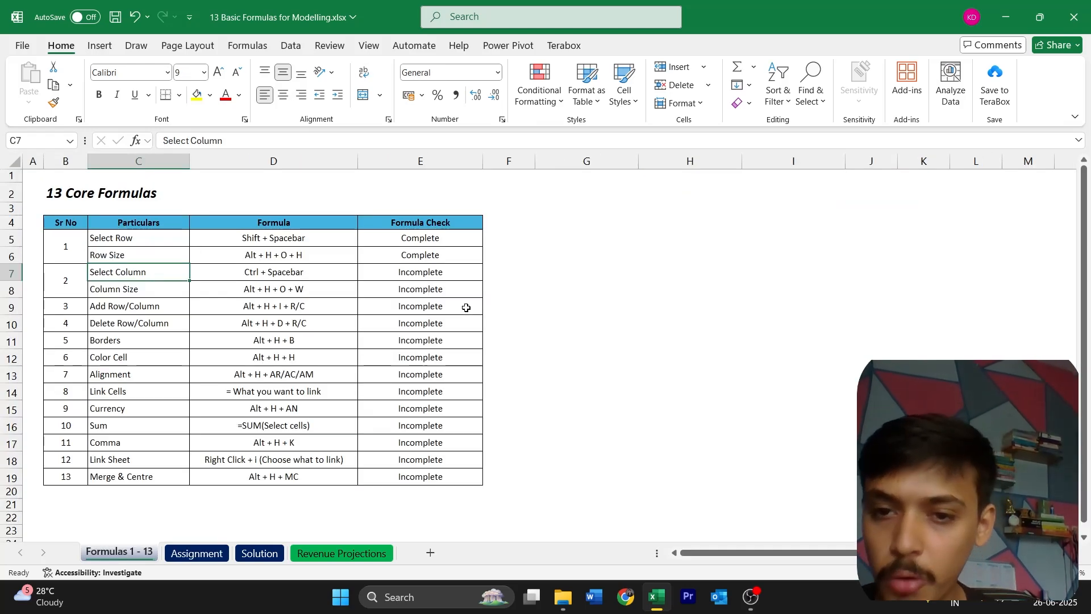
key("Right")
key("Right")
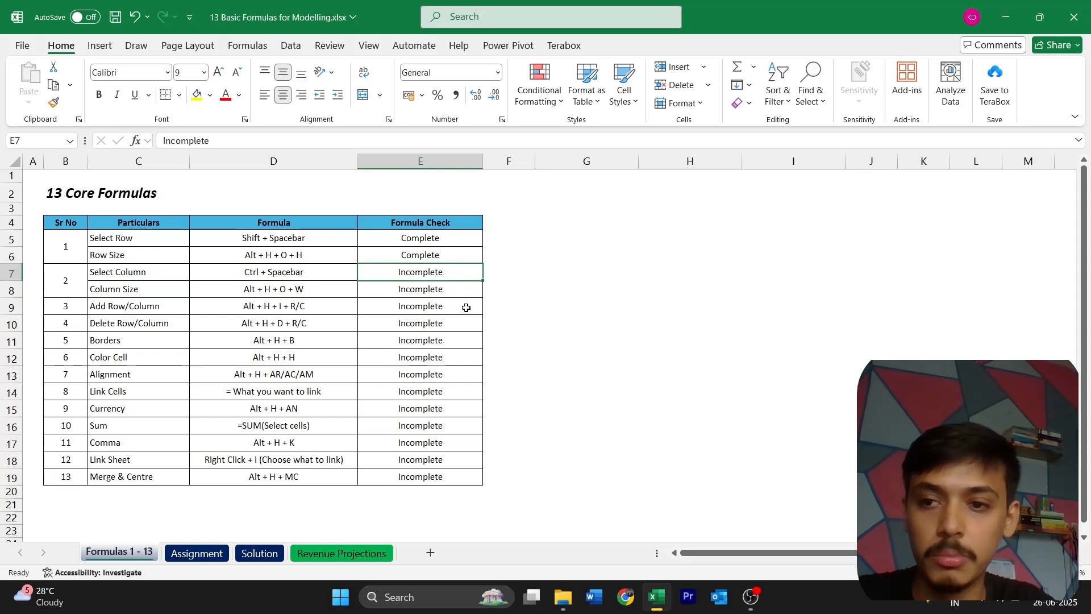
type("Complete")
key("Return")
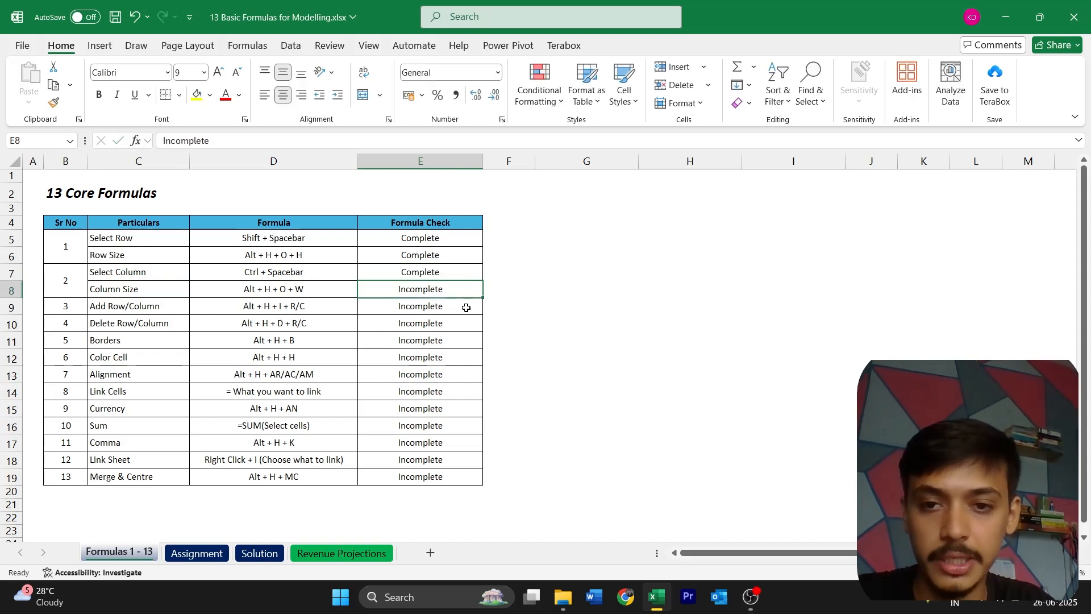
type("Complete")
key("Return")
key("Left")
key("Left")
key("Left")
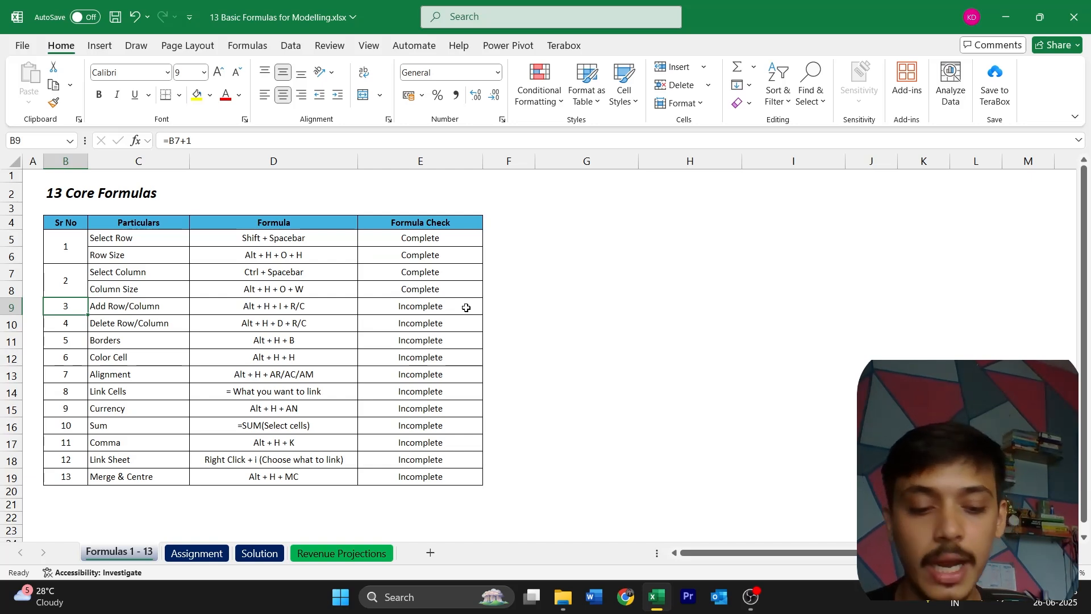
Step: Compare the account heads in C5:C8 of the Assignment sheet with the Solution sheet's list, and check the blank rows above Total Revenue
key("ctrl+Page_Down")
key("ctrl+Page_Down")
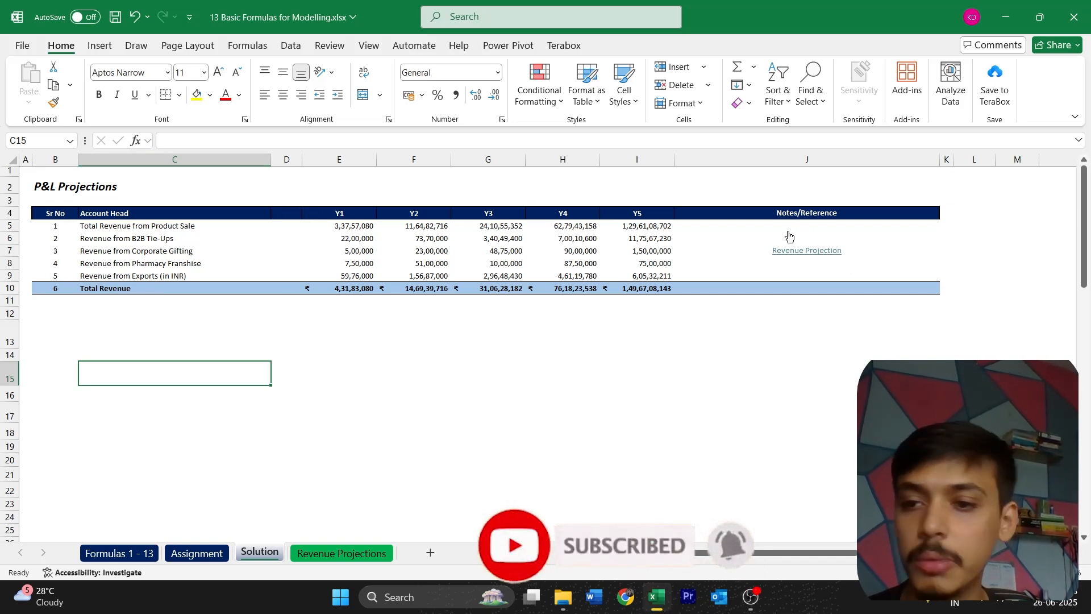
key("ctrl+Page_Up")
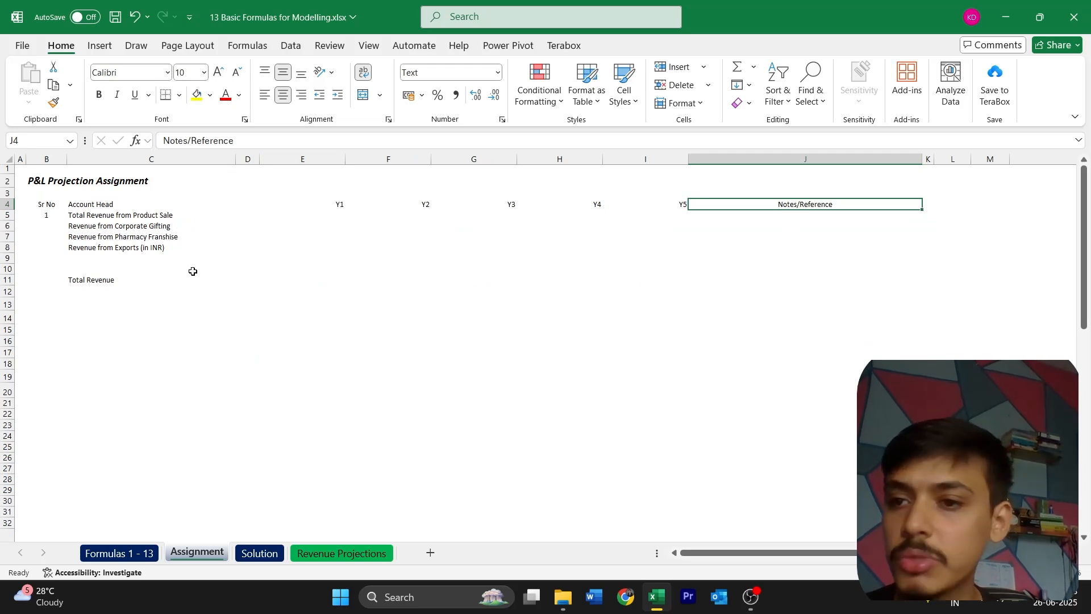
scroll(187, 271, "up", 1)
scroll(188, 272, "down", 1)
left_click_drag(77, 214, 103, 247)
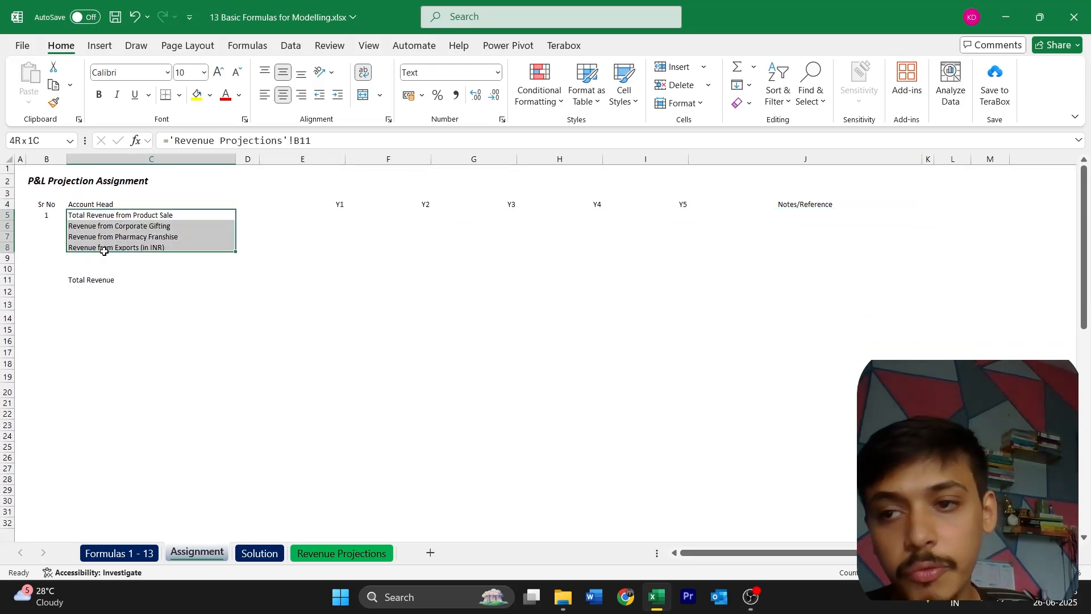
left_click(103, 259)
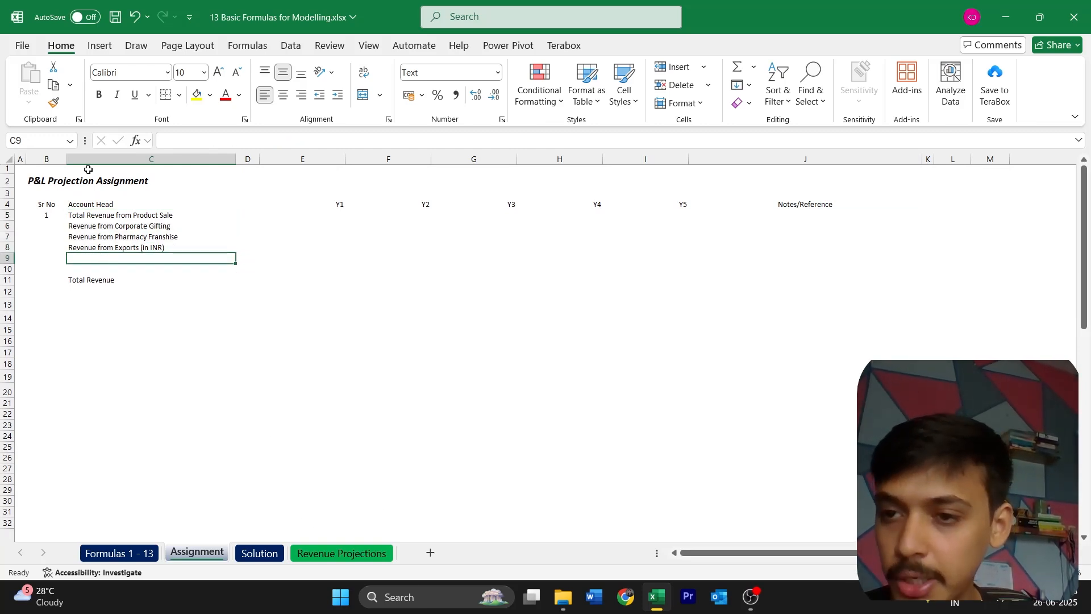
key("Down")
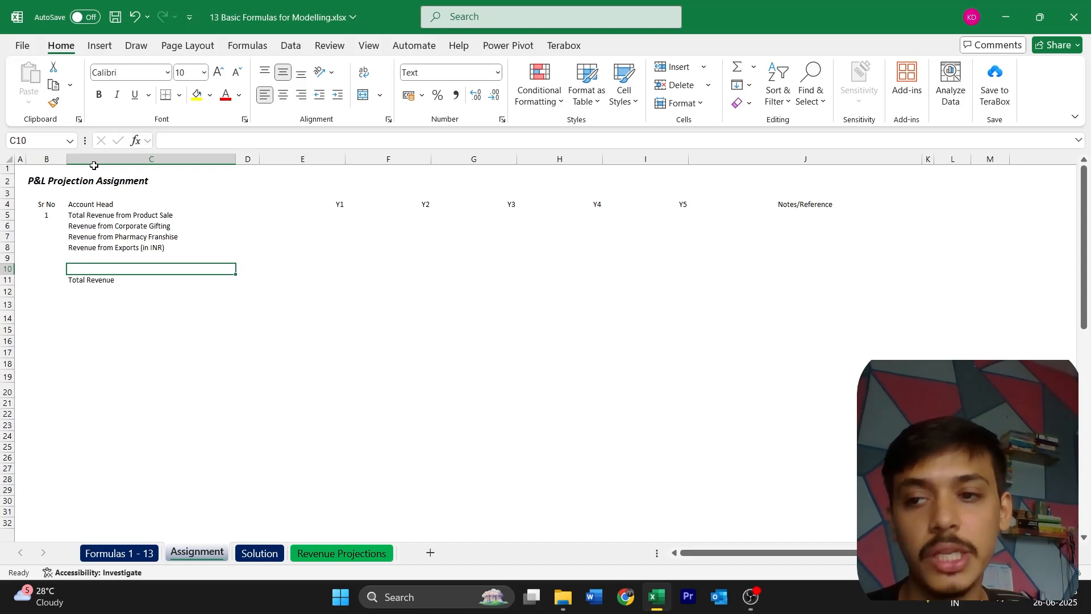
Step: Check the Delete Row/Column entry on the Formulas 1 - 13 sheet and delete blank row 10 above Total Revenue on the Assignment sheet
scroll(170, 324, "up", 1)
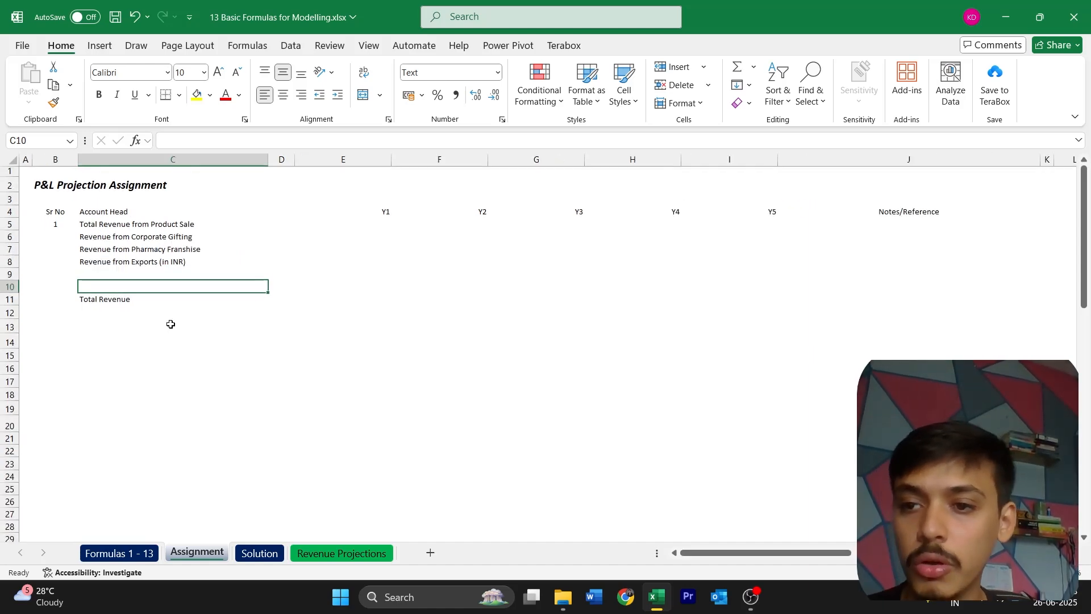
key("ctrl+Page_Up")
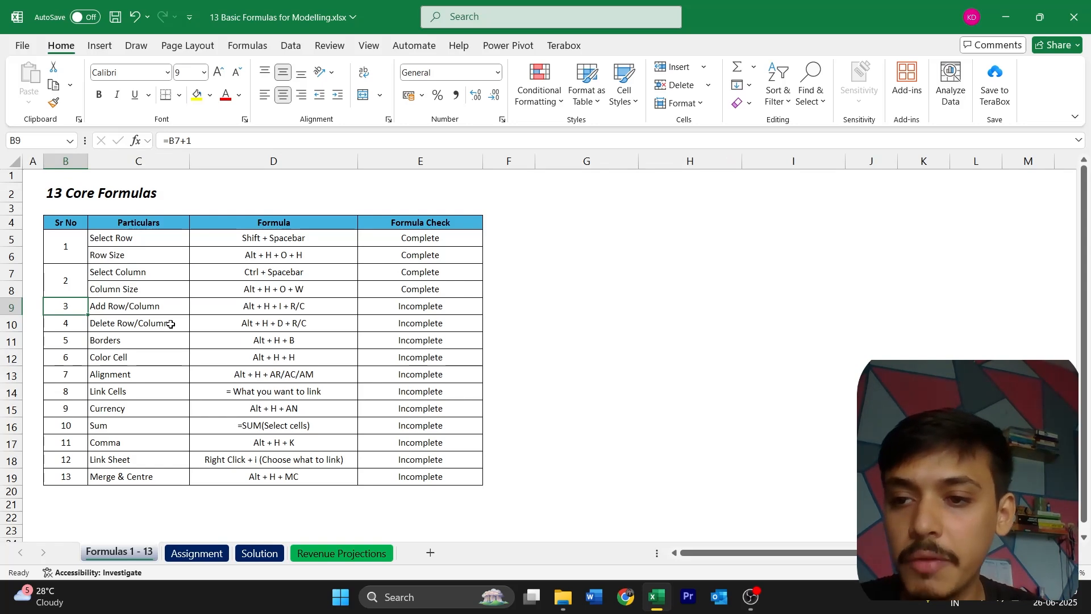
left_click(170, 323)
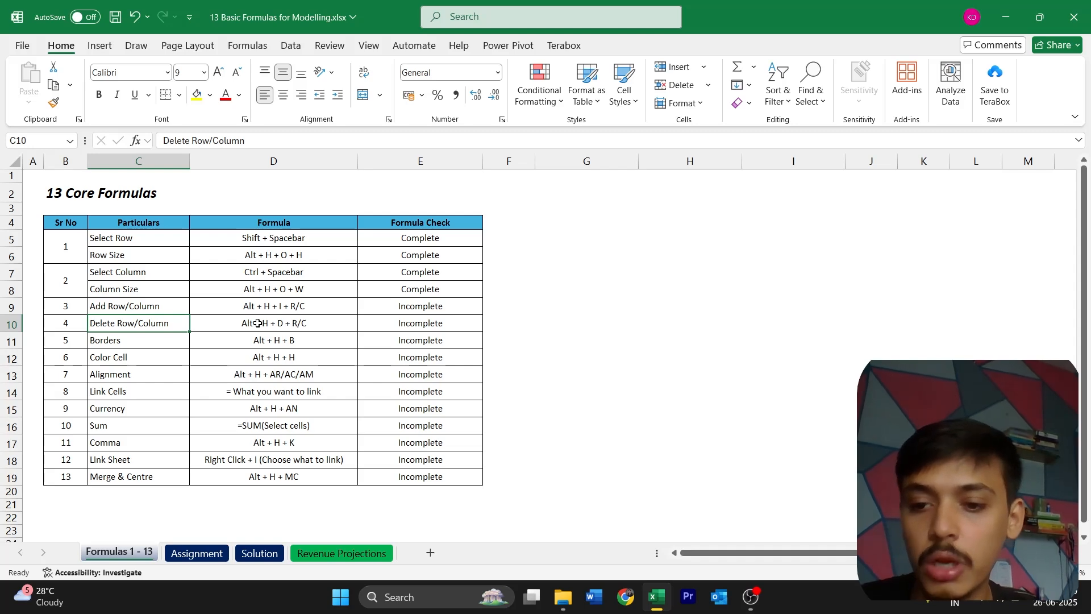
key("ctrl+Page_Down")
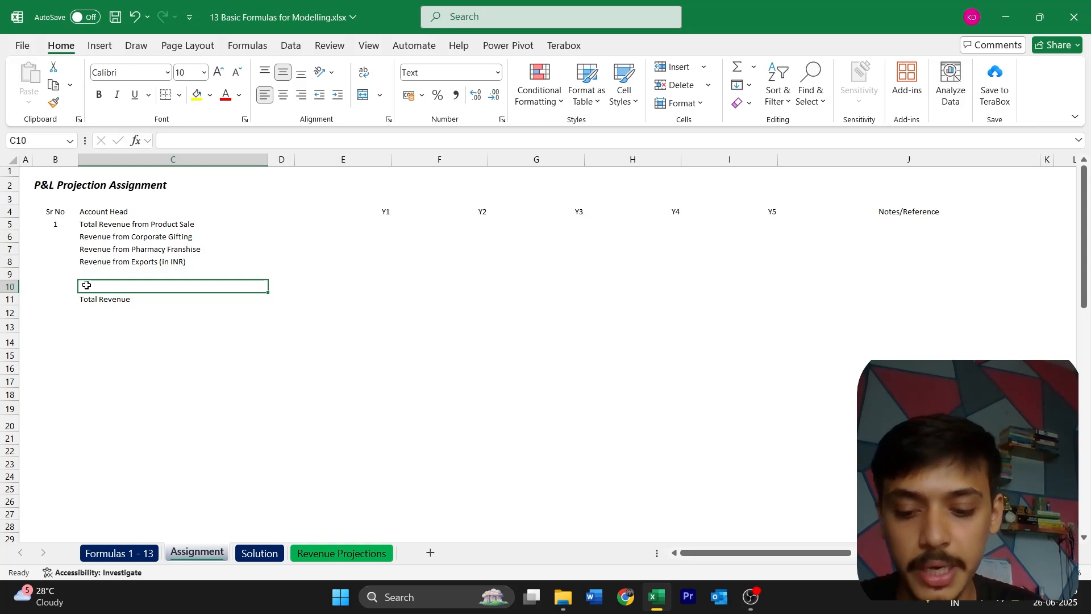
key("alt")
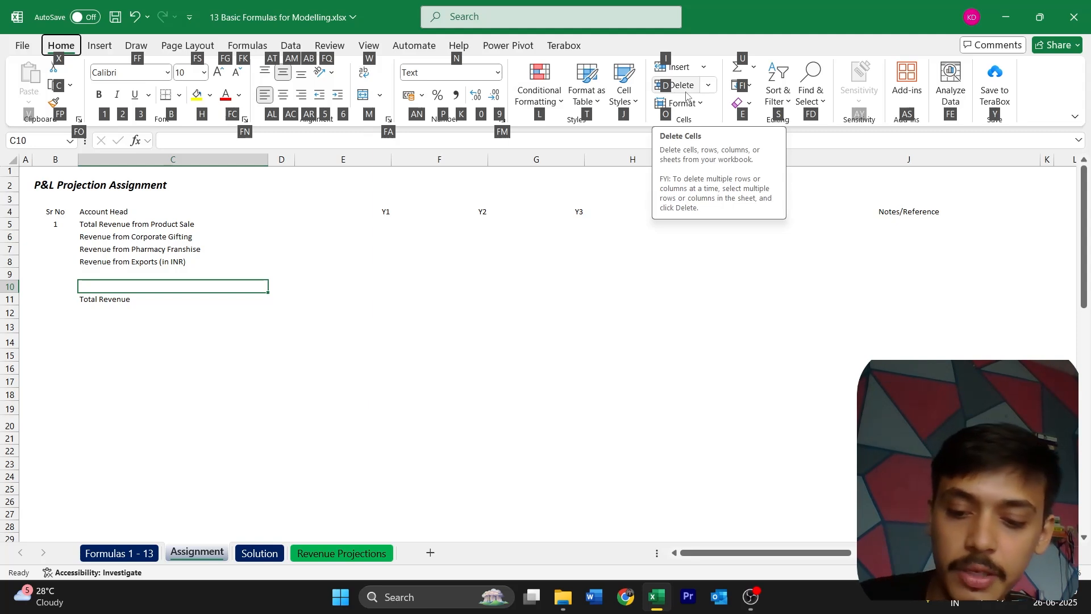
key("d")
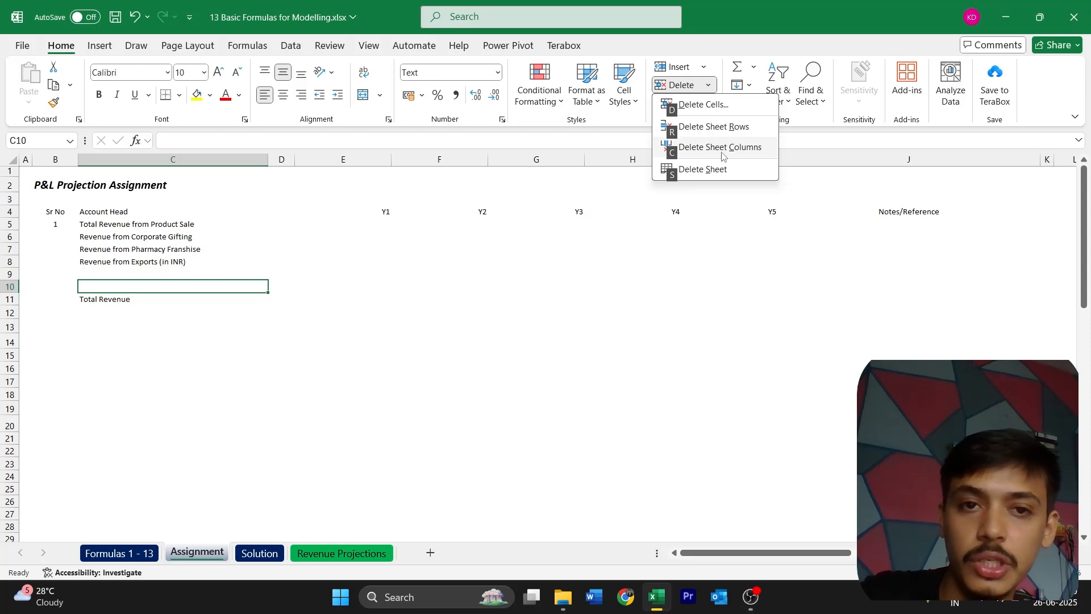
key("r")
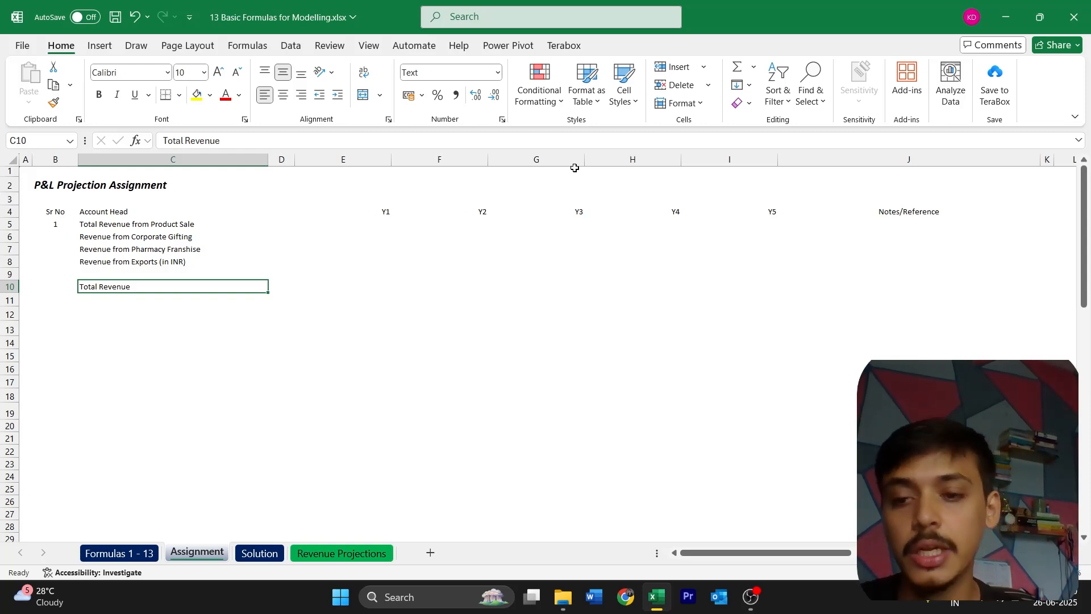
Step: Delete the remaining blank row 9 between Revenue from Exports (in INR) and Total Revenue on the Assignment sheet
key("ctrl+Page_Up")
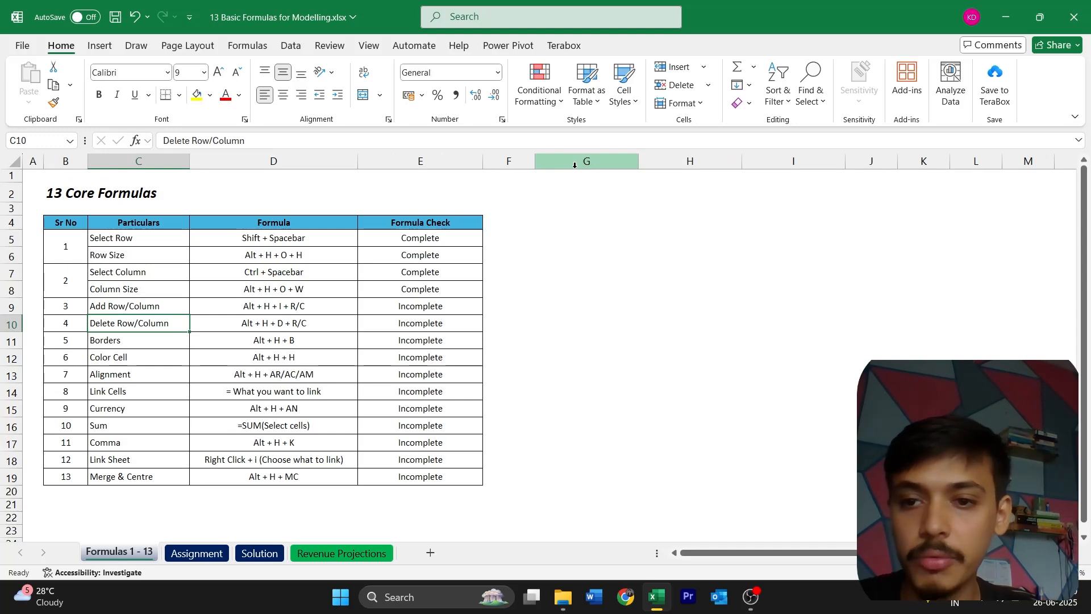
key("ctrl+Page_Down")
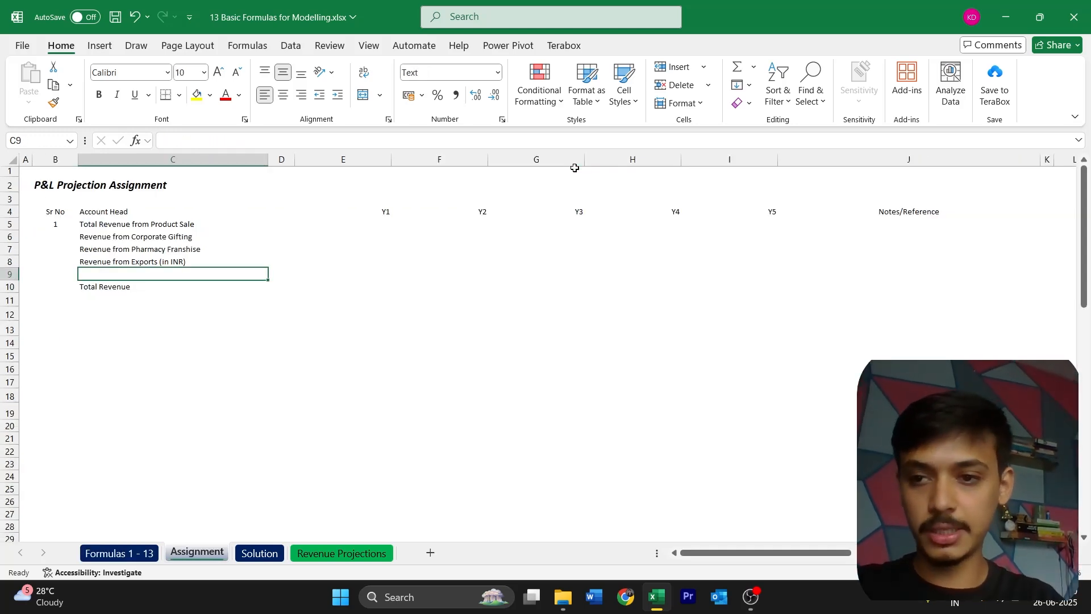
key("shift+space")
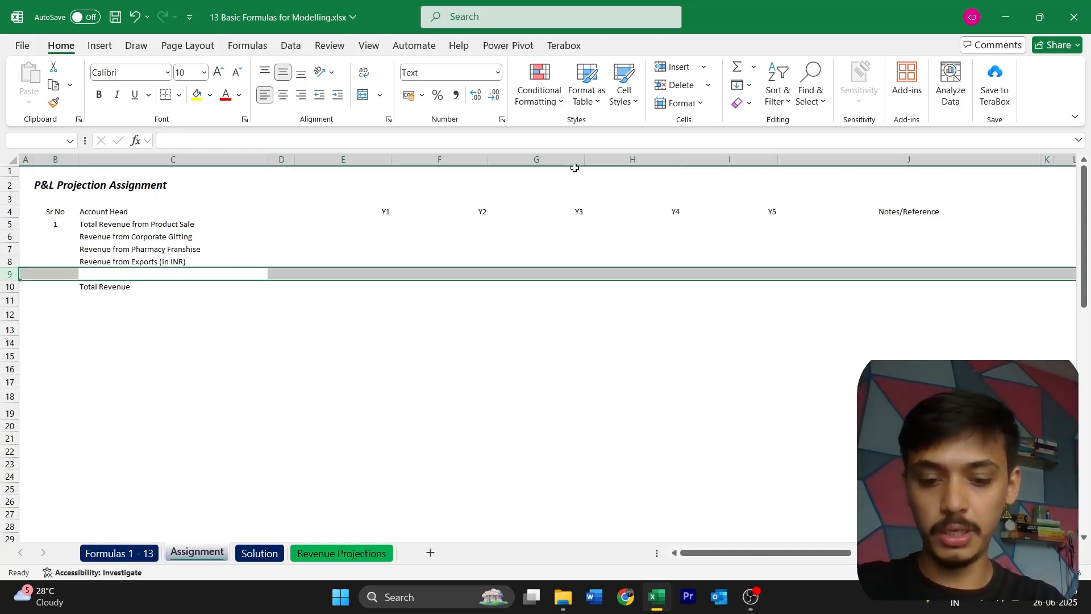
key("ctrl+minus")
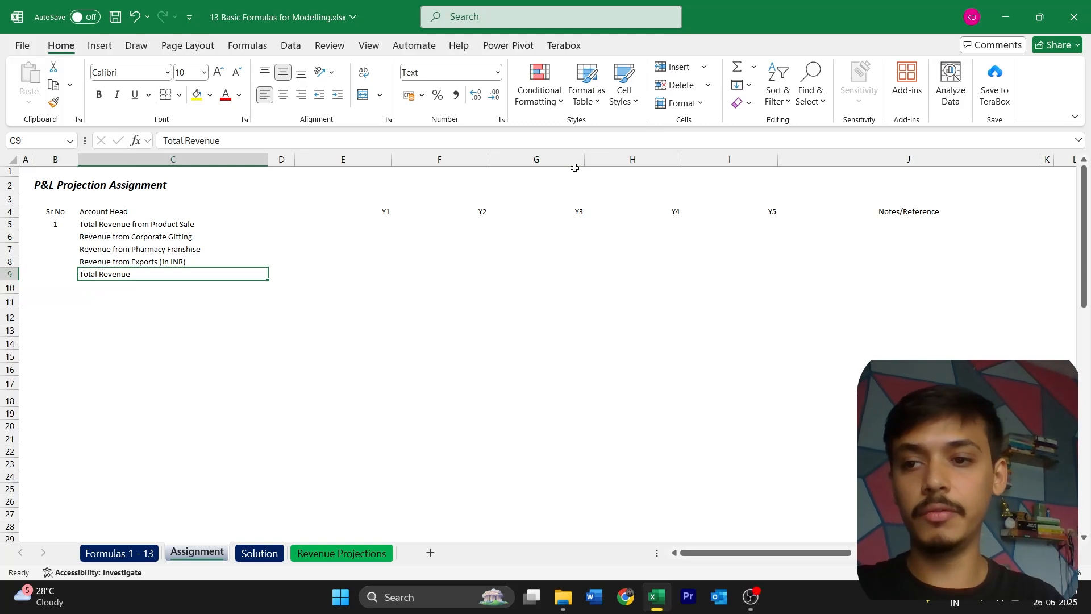
Step: Insert a blank sheet row above Total Revenue, directly below Revenue from Exports (in INR)
key("Up")
key("shift+Up")
key("shift+Up")
key("shift+Up")
key("Down")
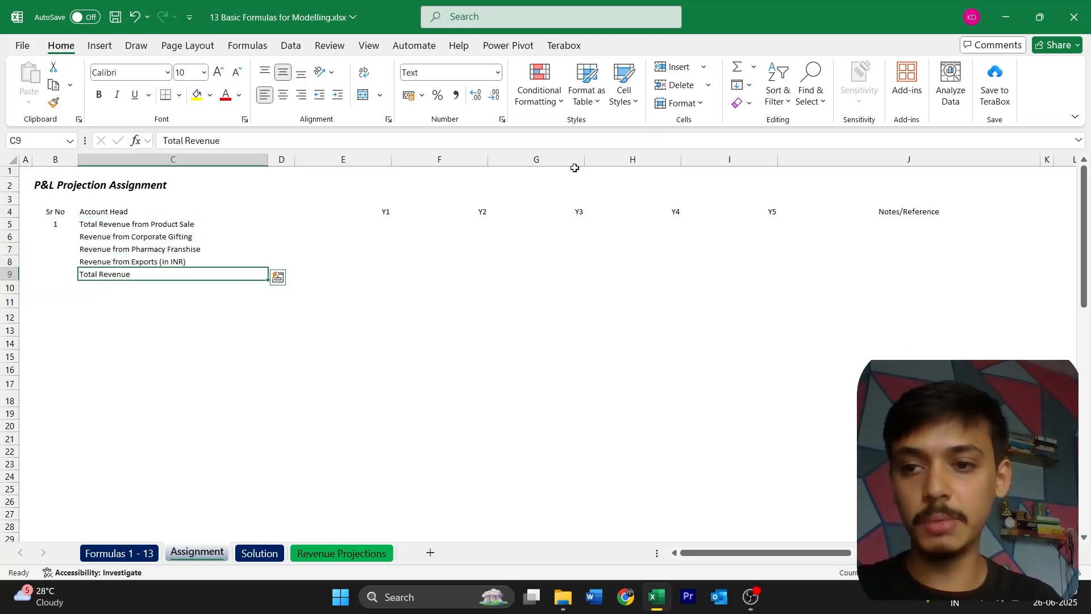
key("Down")
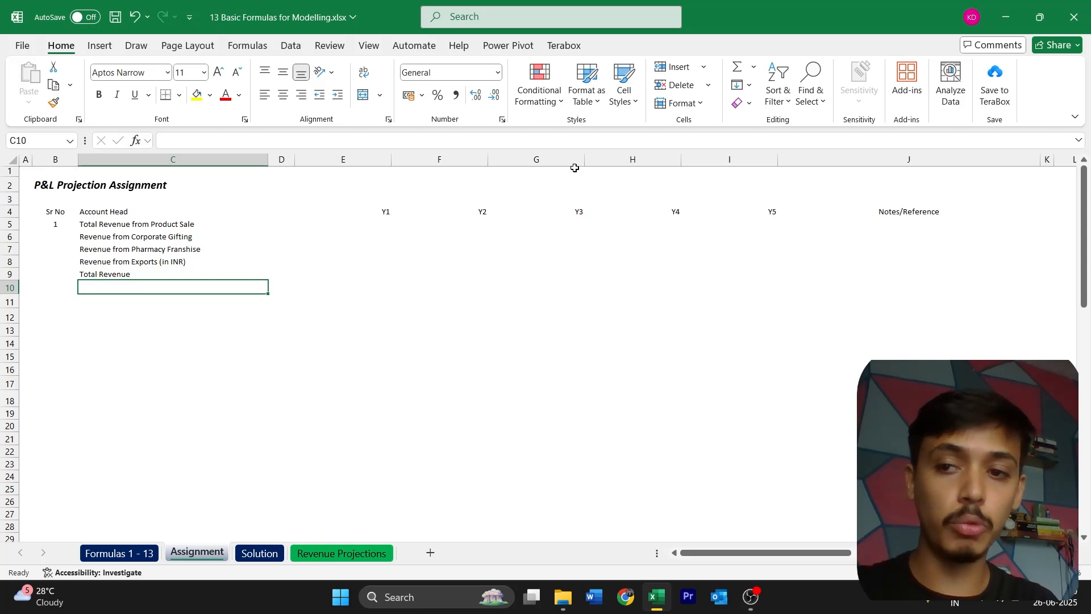
key("Up")
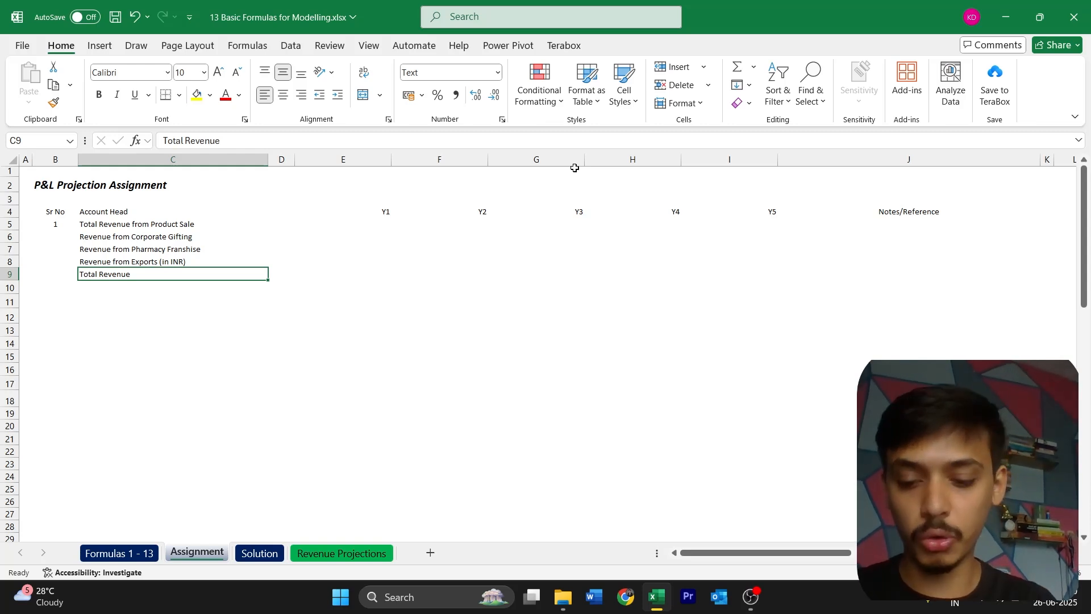
key("alt")
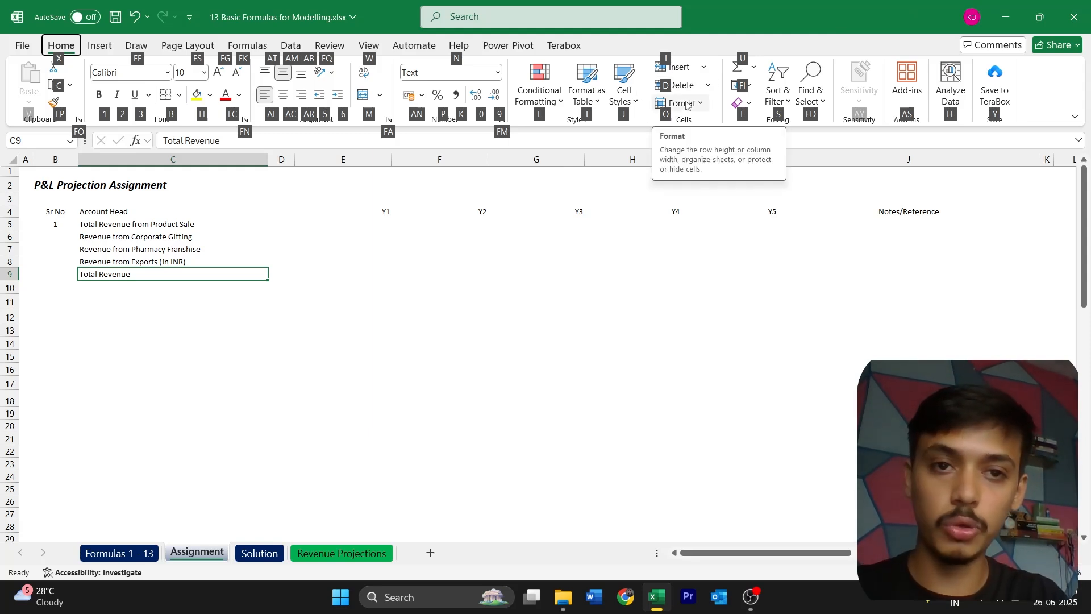
key("i")
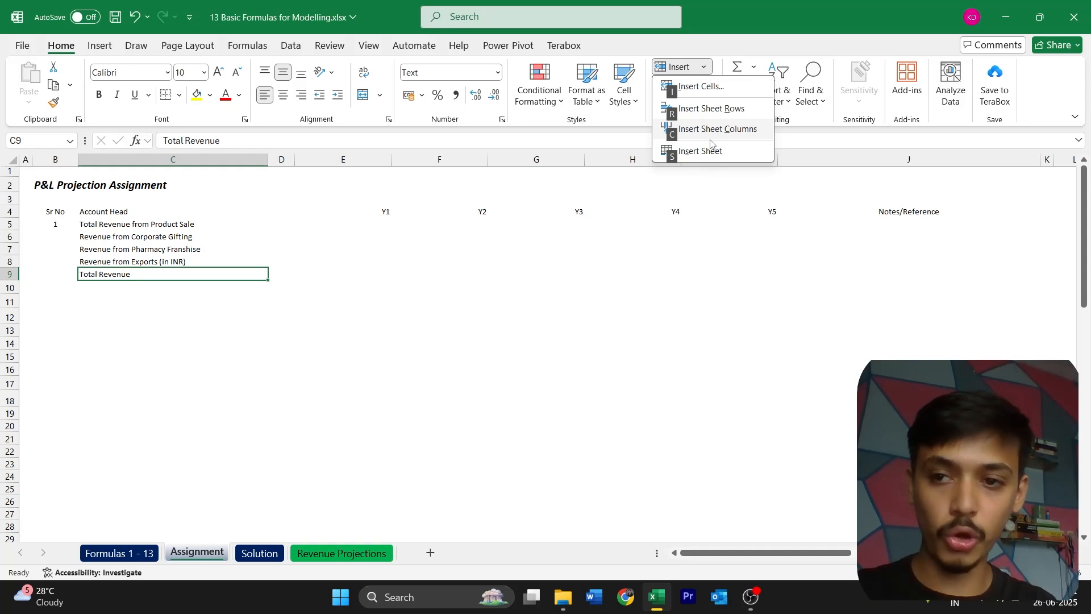
left_click(718, 113)
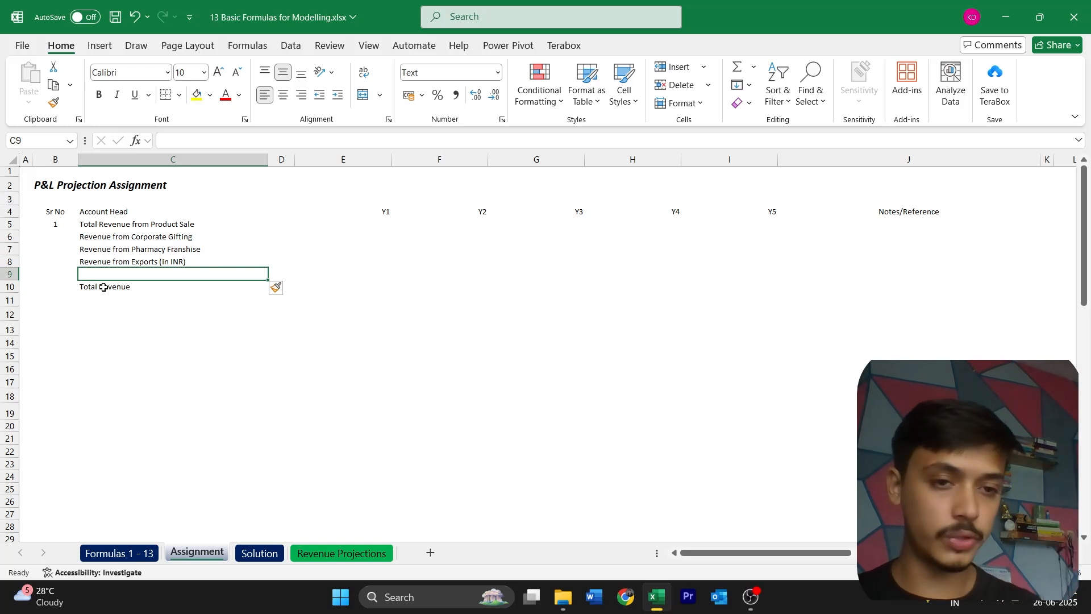
Step: Delete the Y2 column F from the Assignment sheet and go through the remaining year headings in row 4
left_click(465, 159)
key("ctrl+minus")
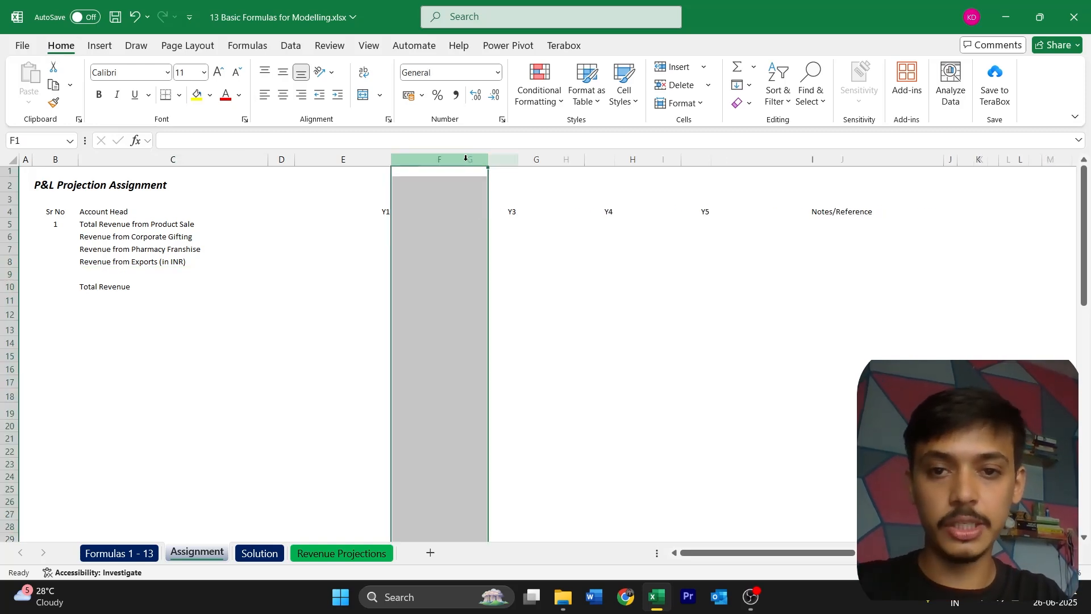
left_click(374, 216)
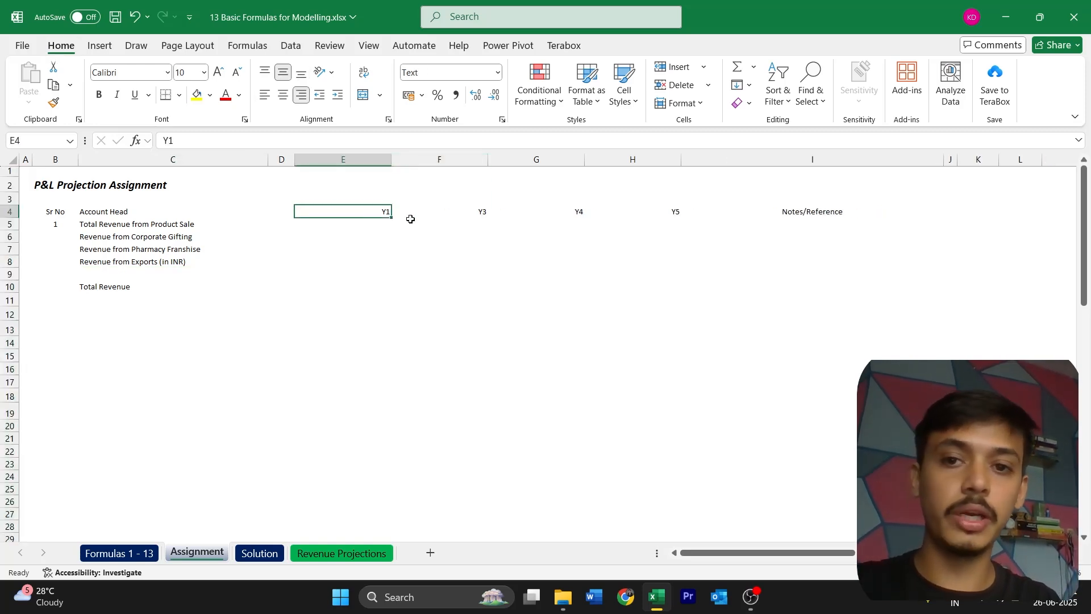
key("Right")
key("Right")
key("Right")
key("Right")
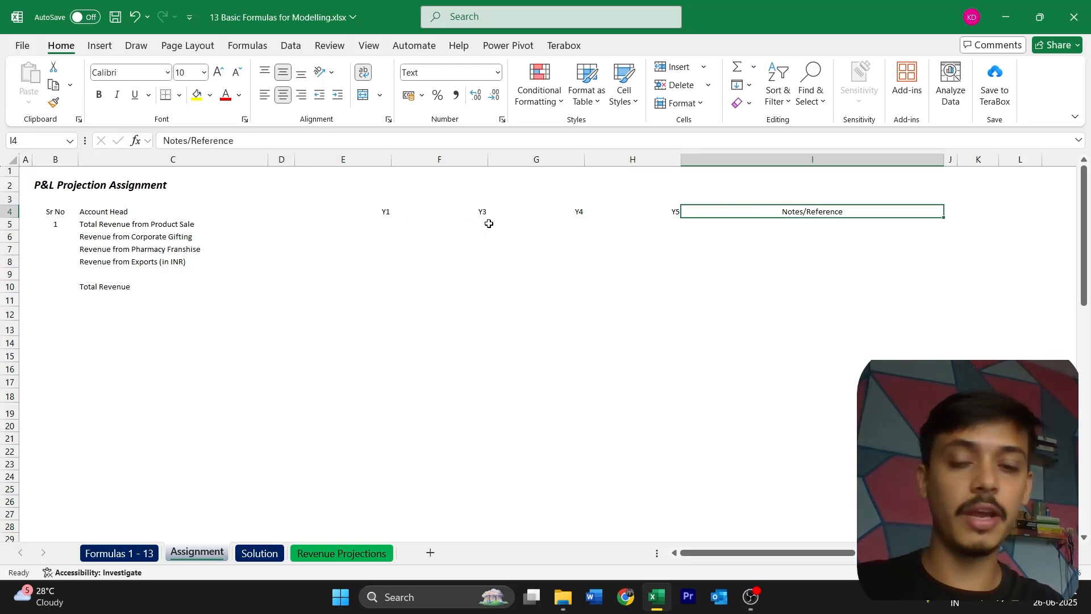
Step: Insert a new sheet column between the Y1 and Y3 columns
key("Left")
key("Left")
key("Left")
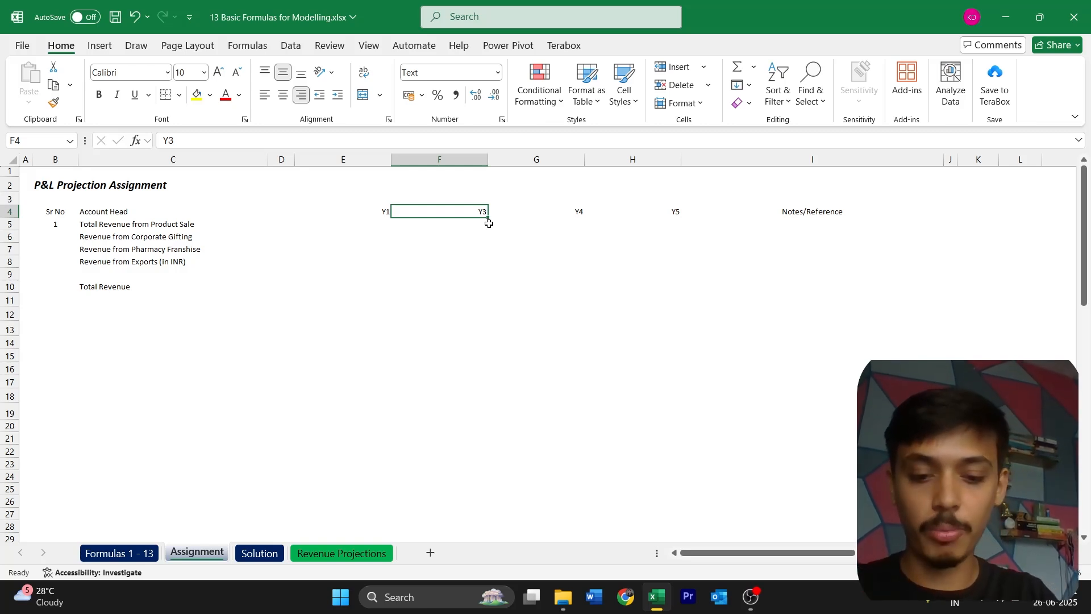
key("alt")
key("h")
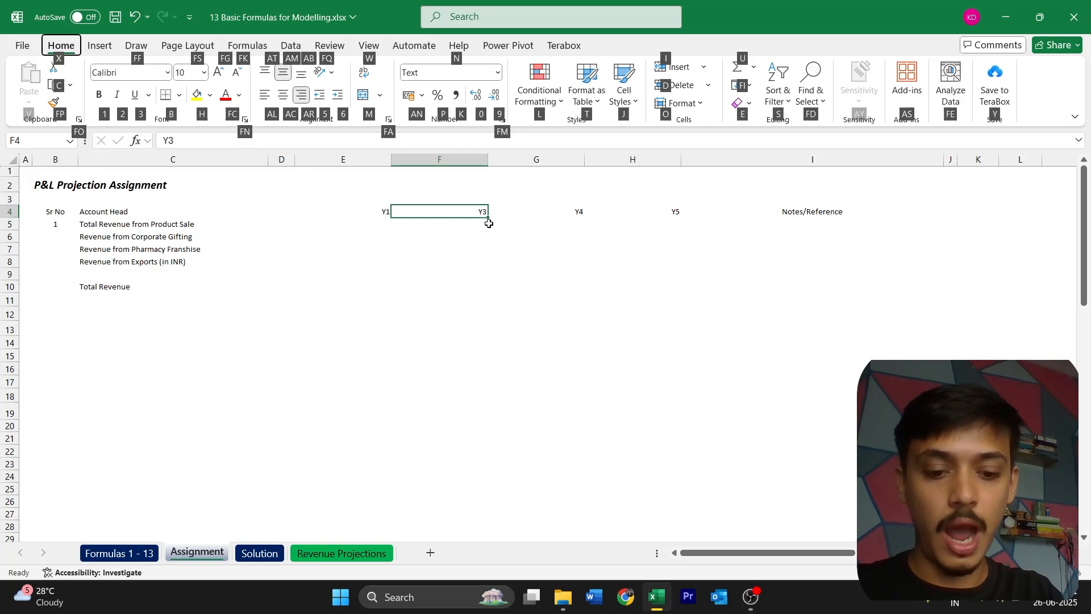
key("i")
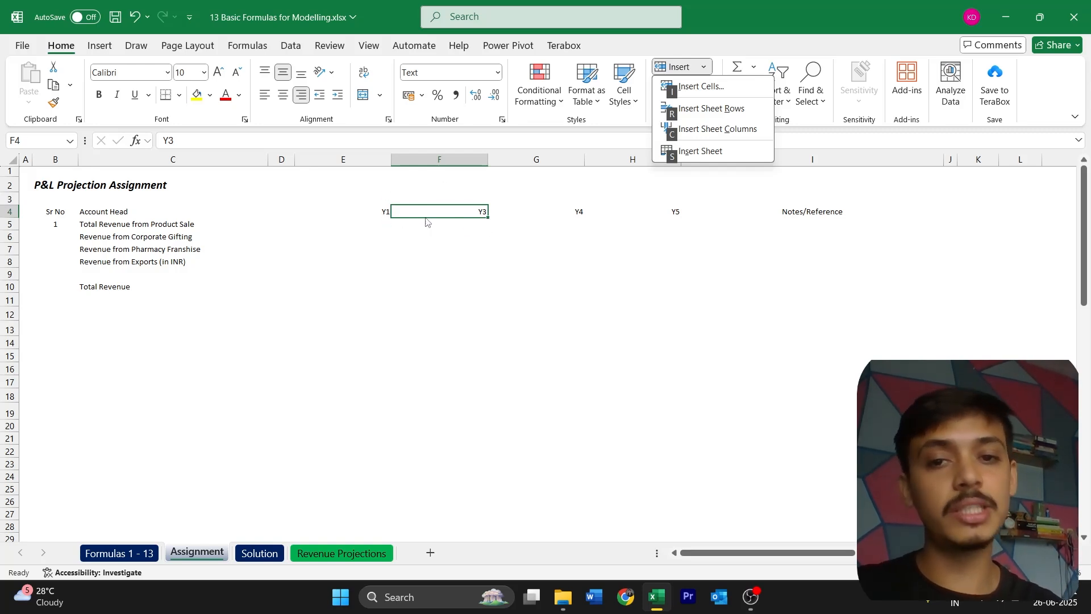
key("c")
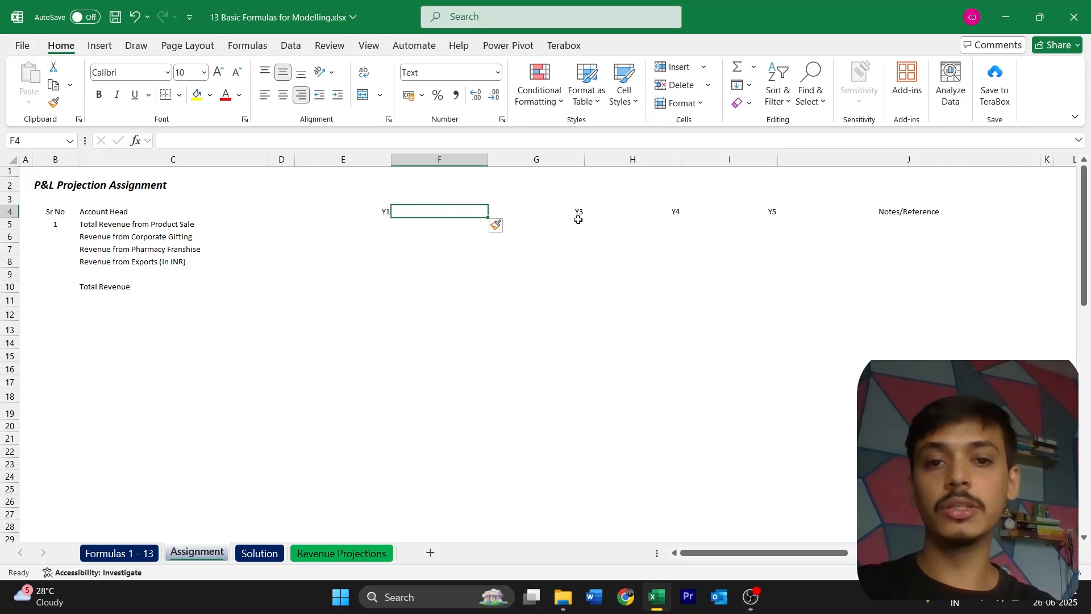
Step: Enter the heading Y2 in cell F4 of the newly inserted column
left_click(557, 213)
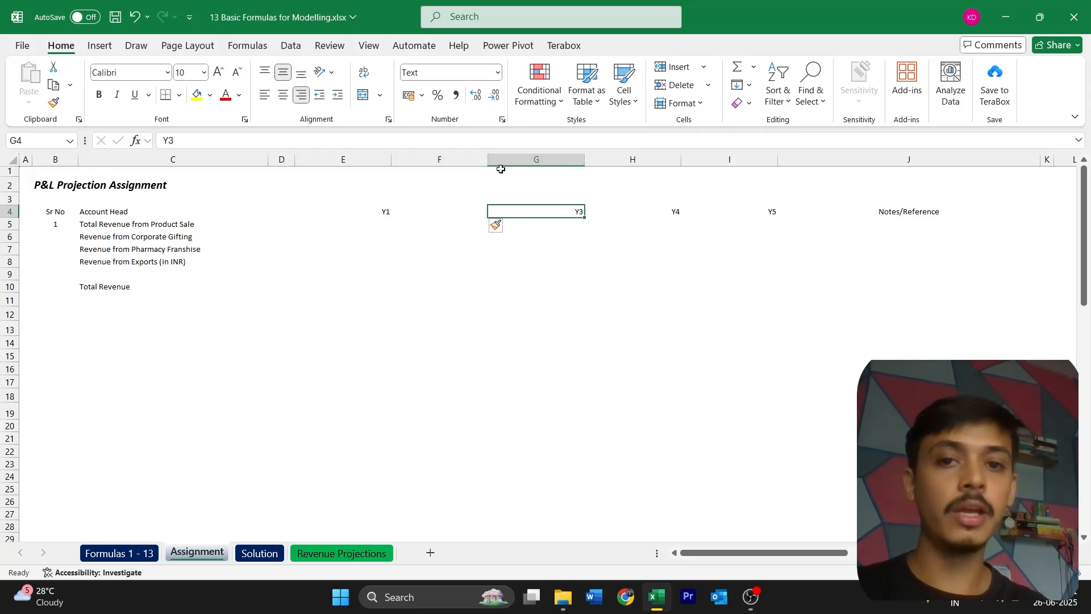
left_click(453, 209)
type("Y2")
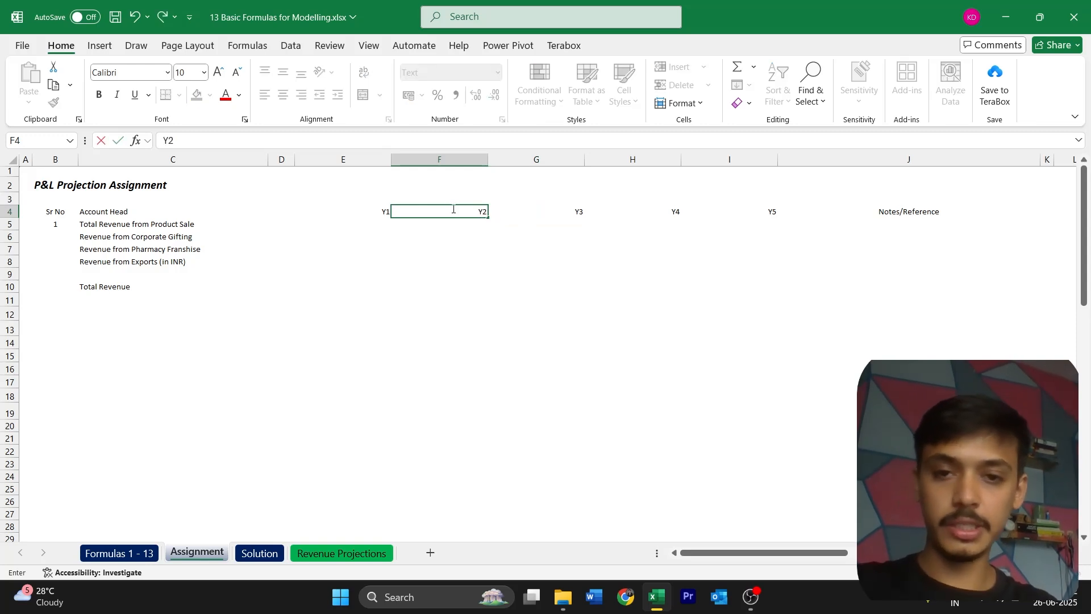
key("Return")
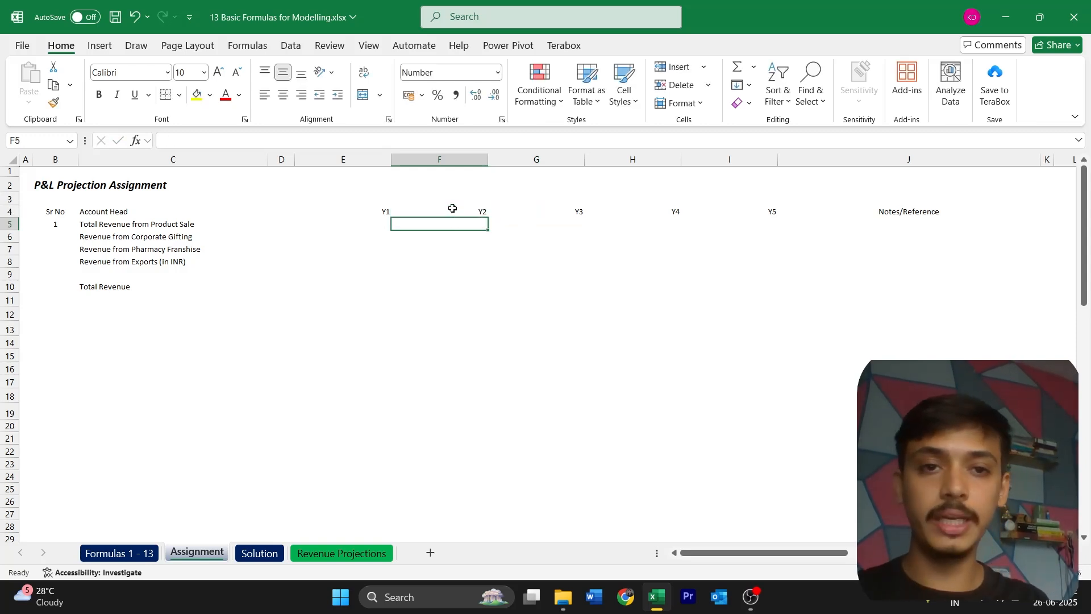
Step: Mark the Add Row/Column and Delete Row/Column entries as Complete in the Formula Check column of the Formulas 1 - 13 sheet
key("ctrl+Page_Up")
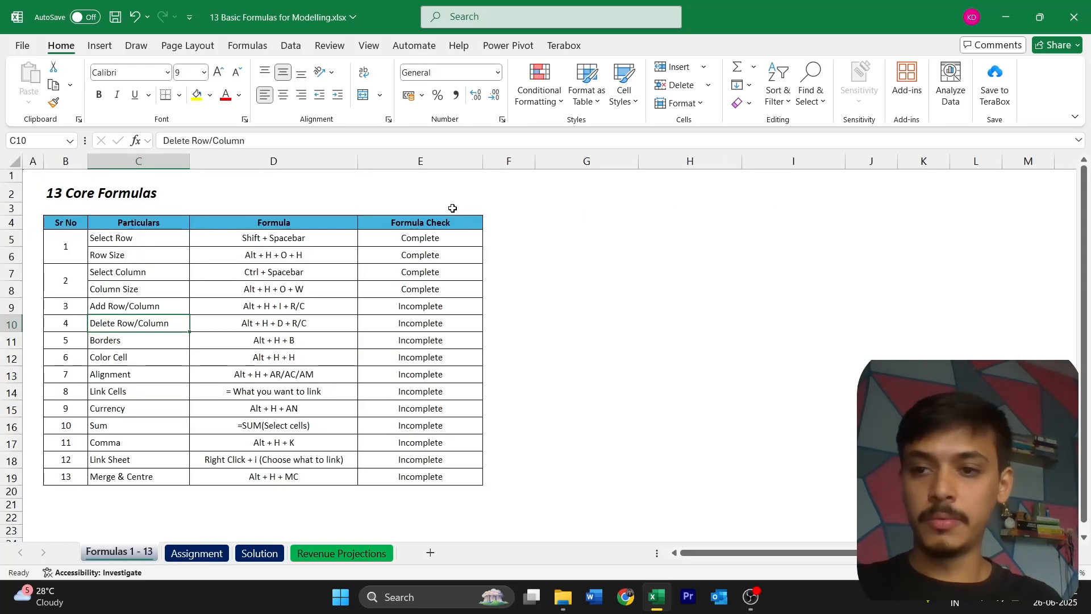
key("Up")
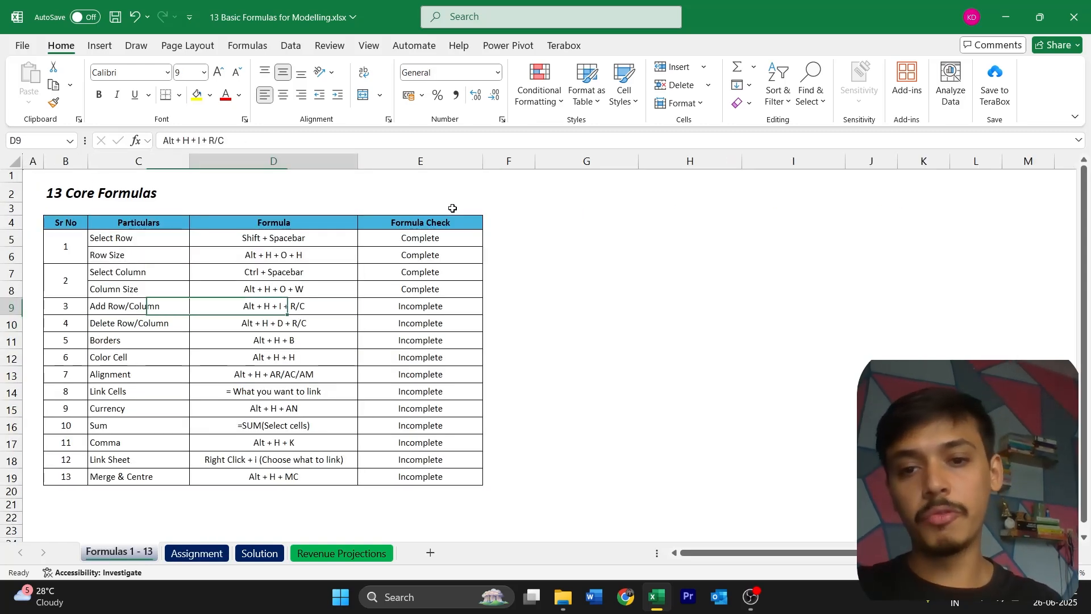
key("Right")
key("Right")
key("Up")
key("Down")
type("Complete")
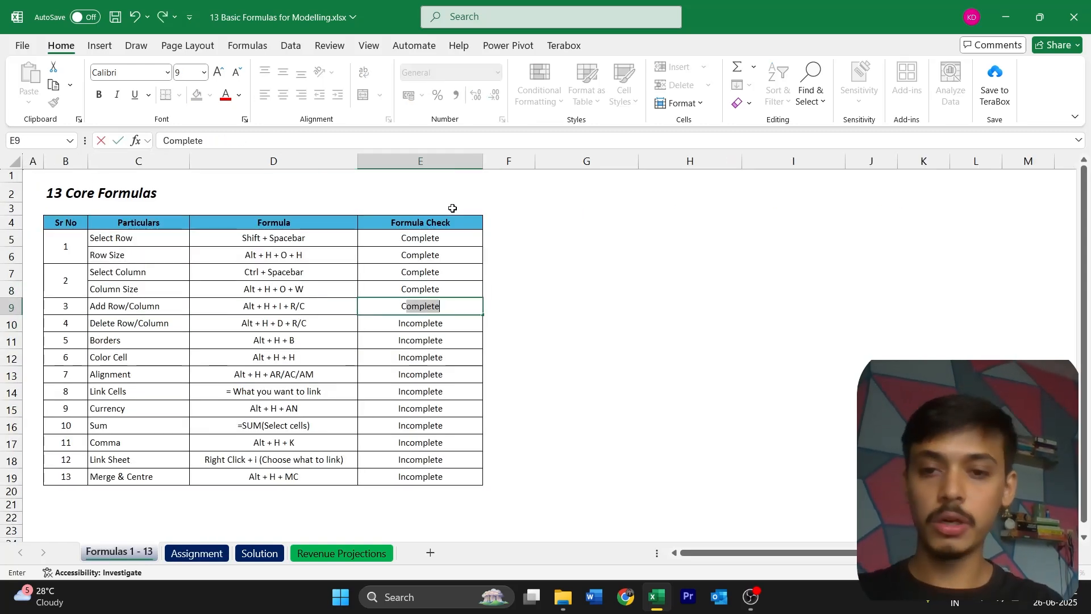
key("Return")
type("Complete")
key("Return")
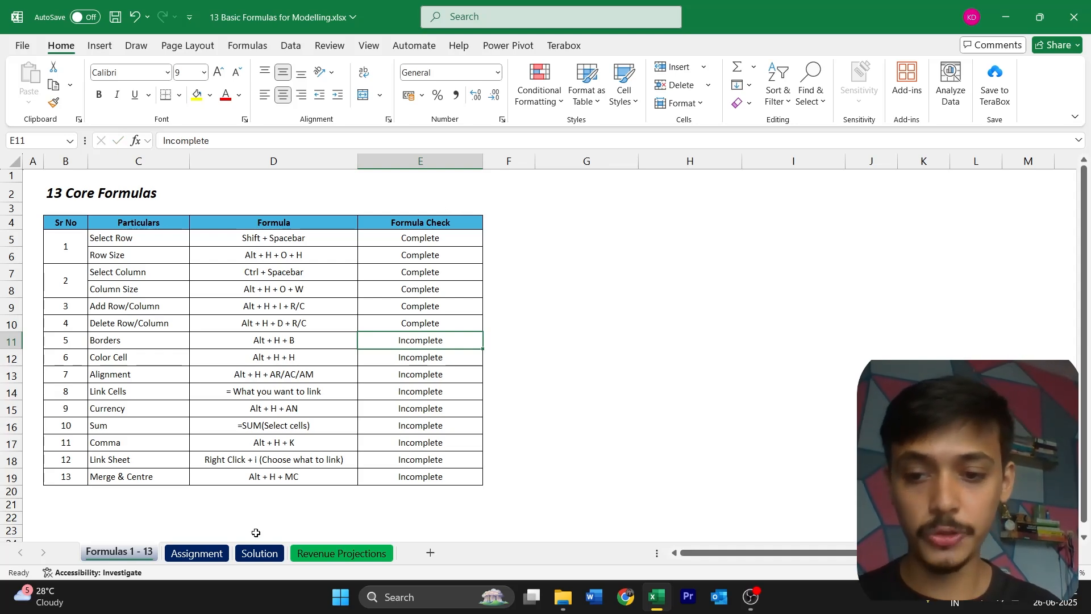
Step: Examine the header row, Total Revenue row and border formatting of the P&L Projections table on the Solution sheet
left_click(254, 551)
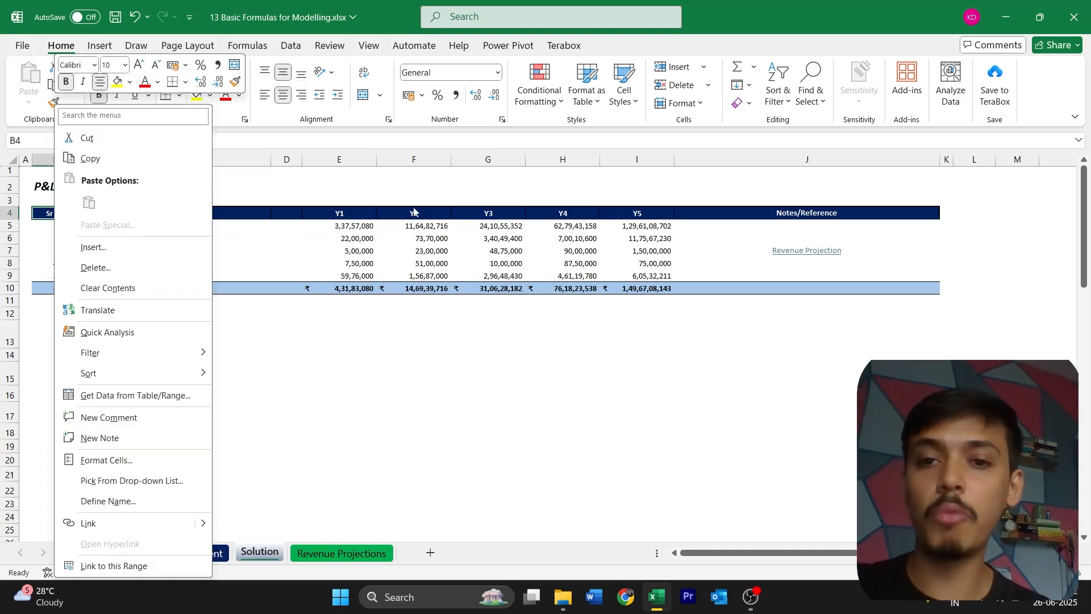
left_click(414, 209)
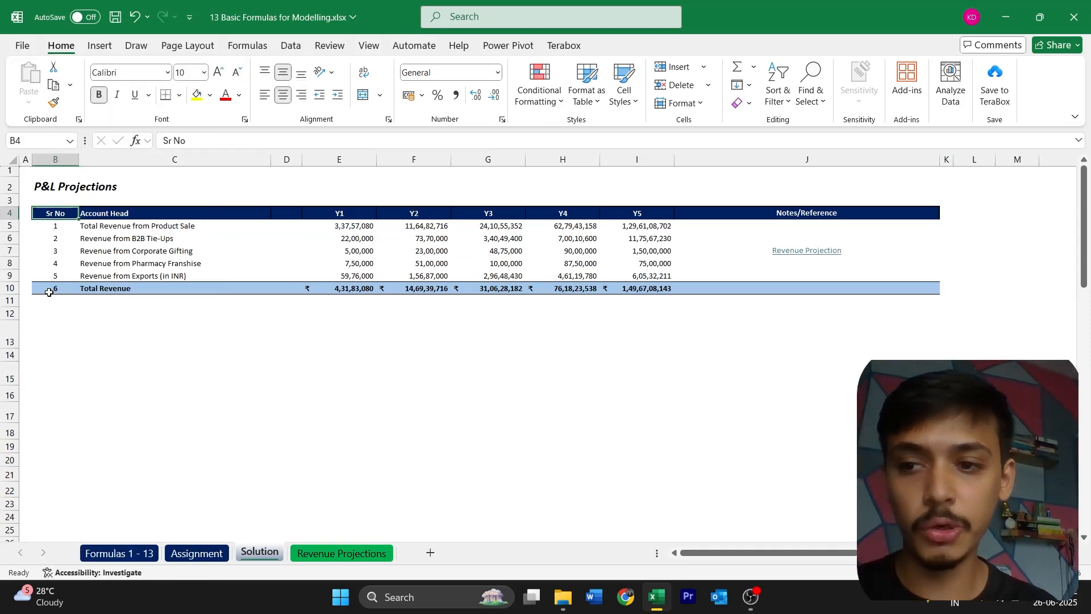
right_click(144, 236)
left_click(80, 243)
scroll(78, 238, "up", 2)
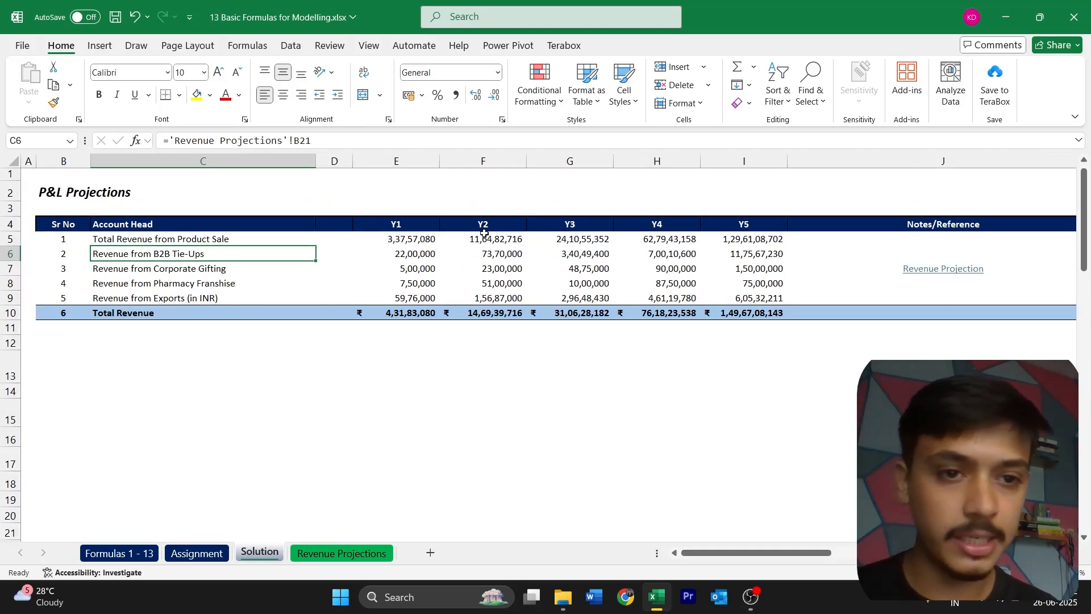
scroll(484, 233, "right", 2)
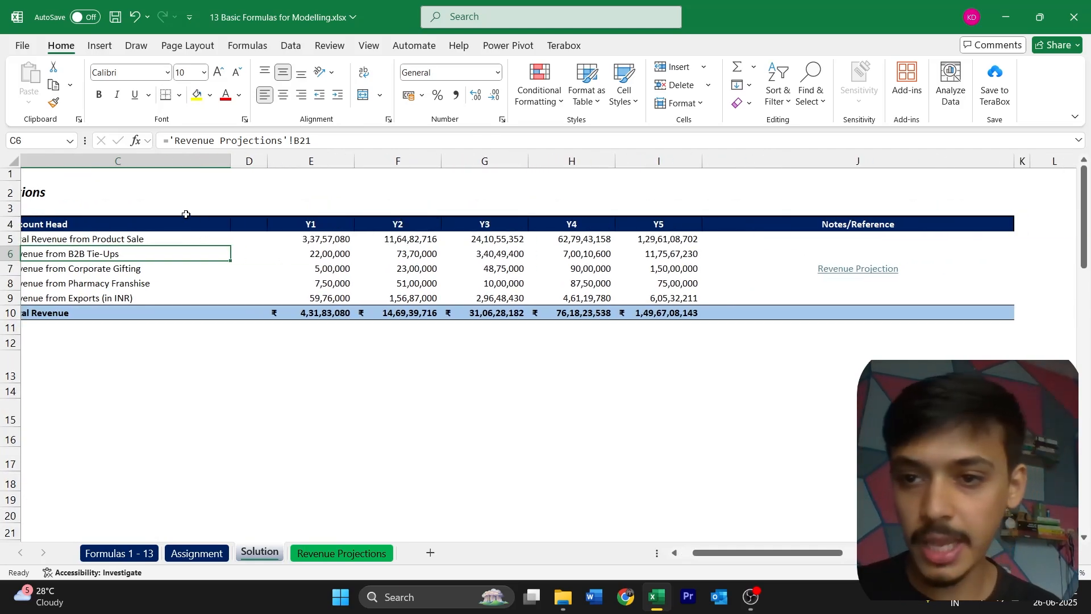
scroll(277, 295, "left", 2)
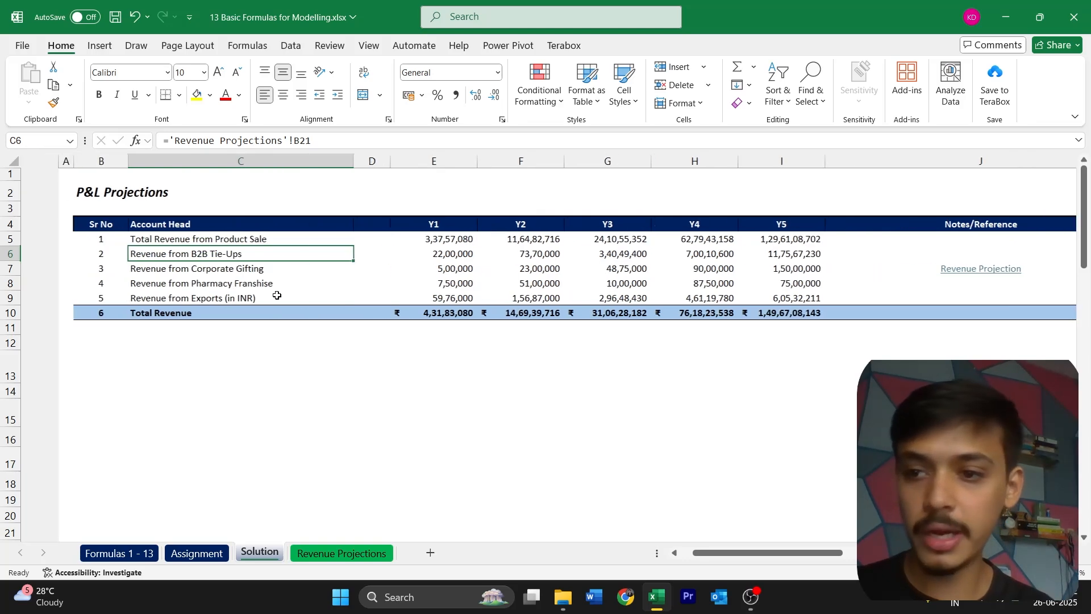
scroll(278, 295, "right", 2)
scroll(140, 317, "left", 2)
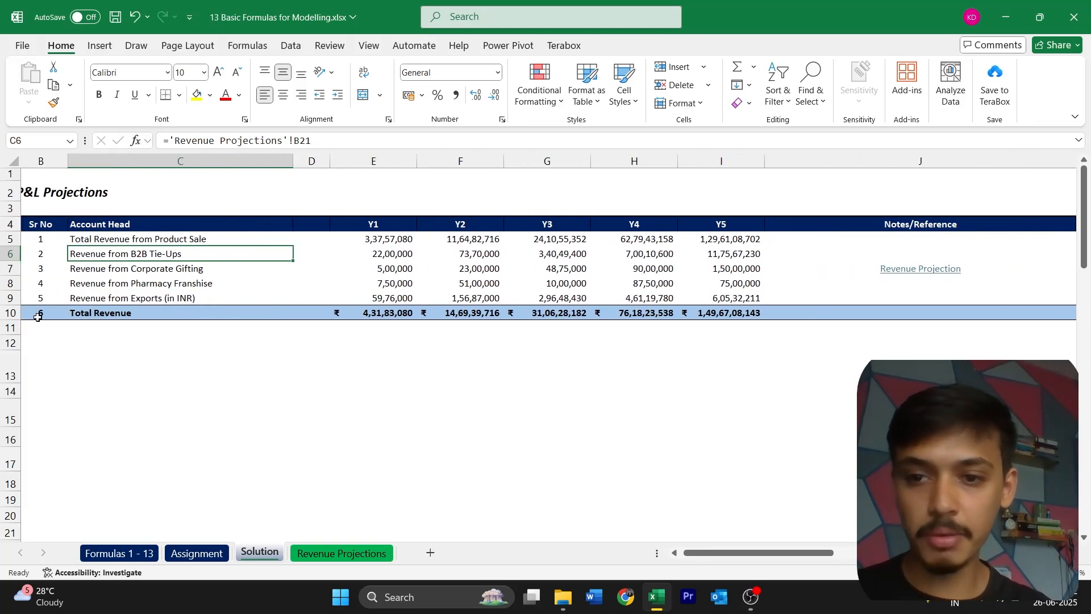
scroll(124, 313, "right", 2)
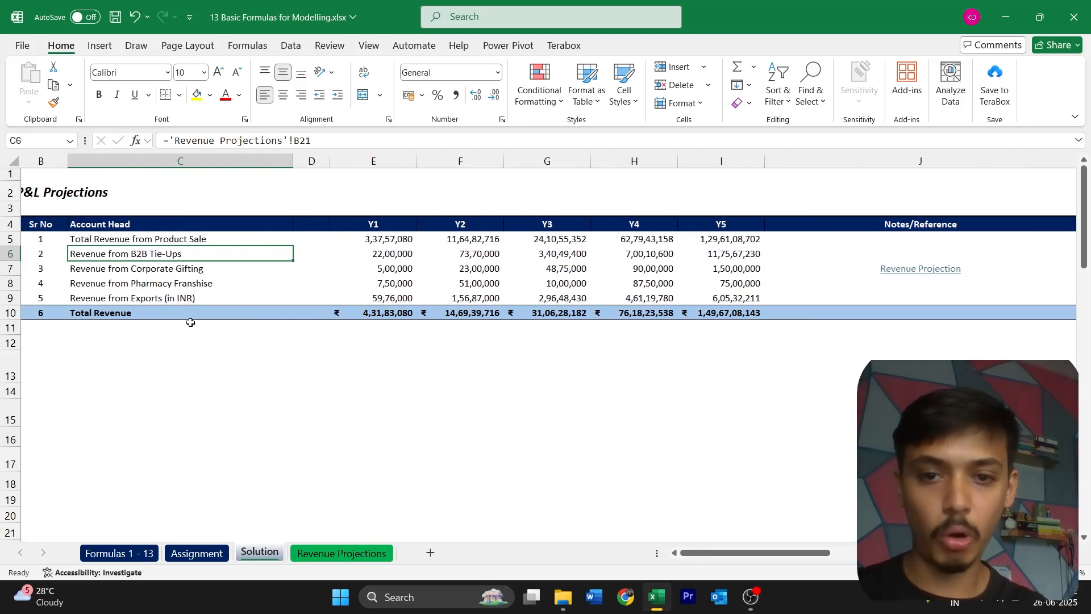
scroll(187, 319, "down", 2, "ctrl")
scroll(190, 322, "up", 2, "ctrl")
scroll(190, 322, "up", 1)
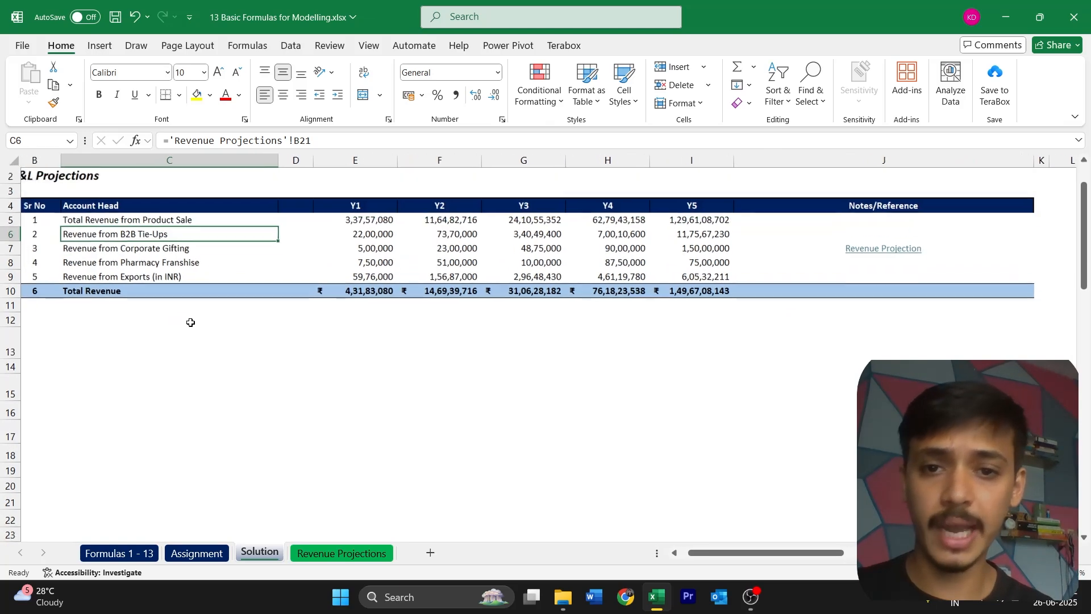
scroll(190, 322, "left", 1)
scroll(190, 322, "up", 1, "ctrl")
scroll(191, 322, "down", 2, "ctrl")
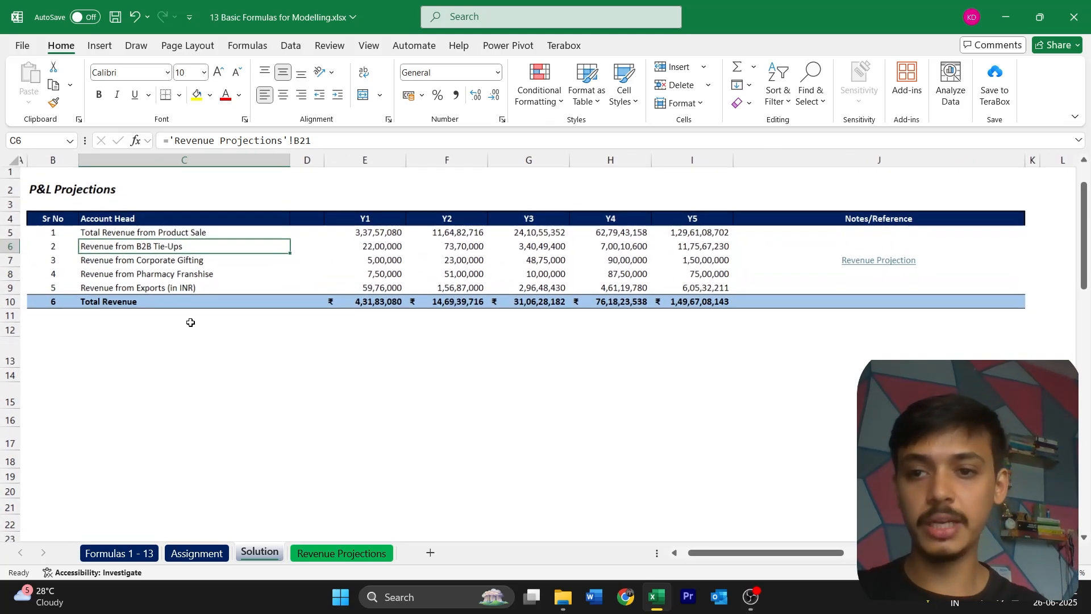
Step: Apply All Borders to the heading row B4:J4 on the Assignment sheet
key("ctrl+Page_Up")
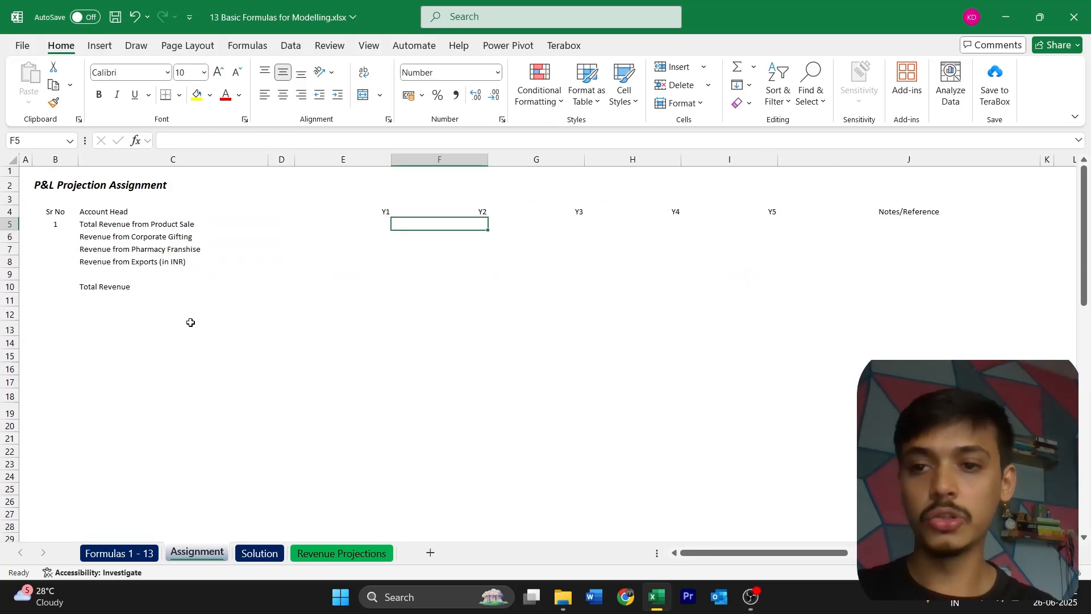
key("Up")
key("Left")
key("Left")
key("Left")
key("Left")
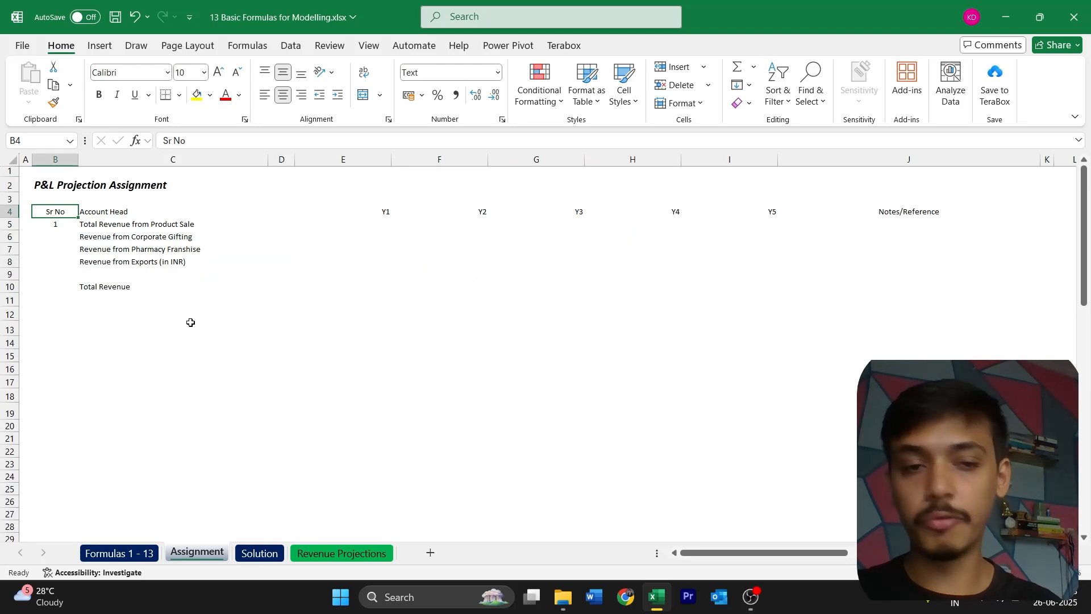
key("shift+Right")
key("shift+Right")
key("shift+Right")
key("ctrl+shift+Right")
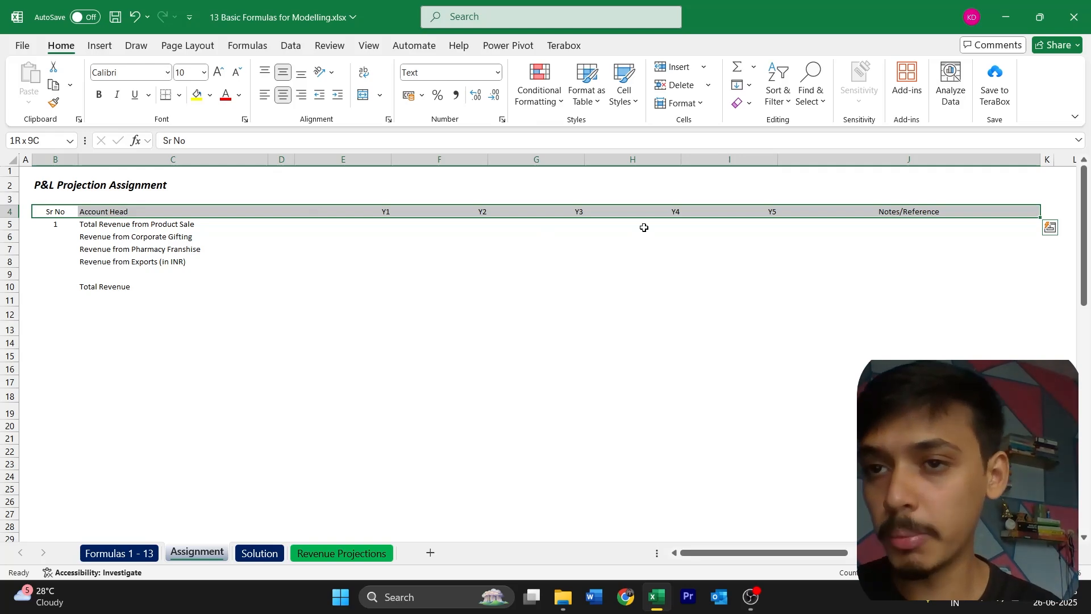
key("ctrl+Page_Up")
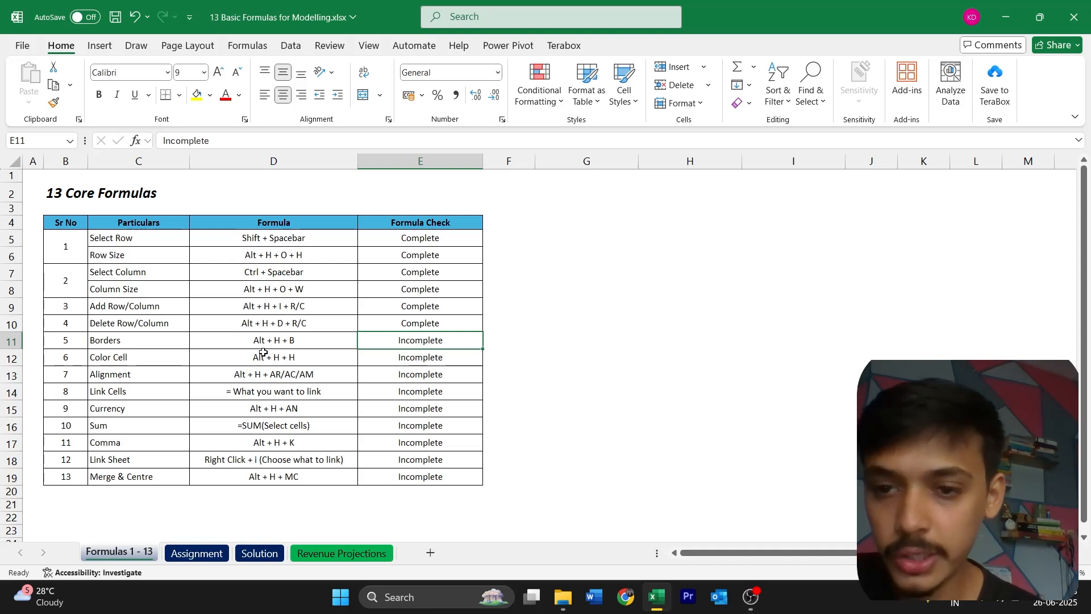
left_click(207, 554)
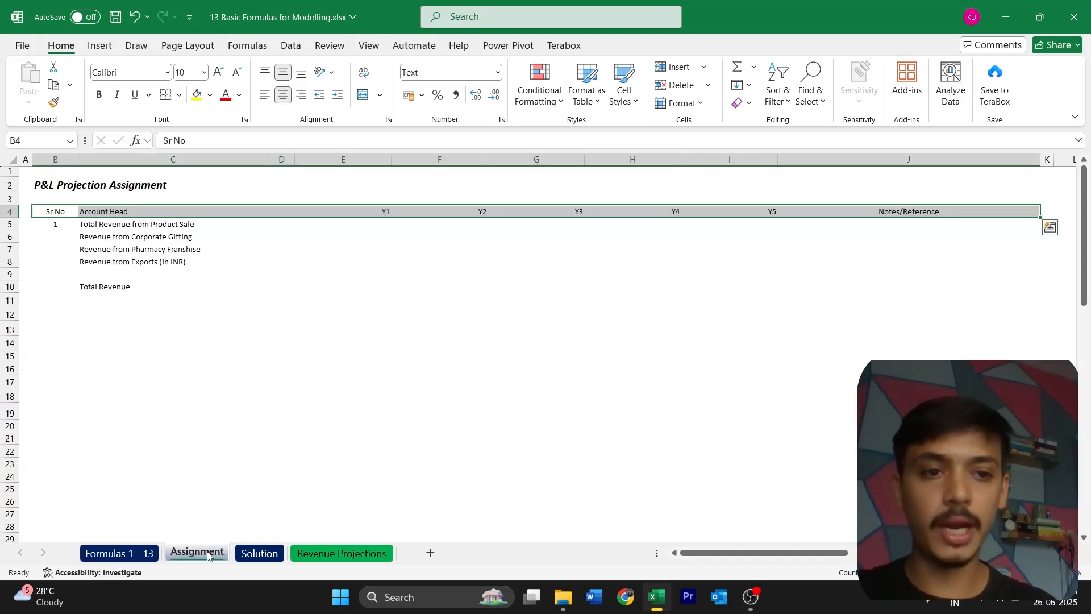
key("alt")
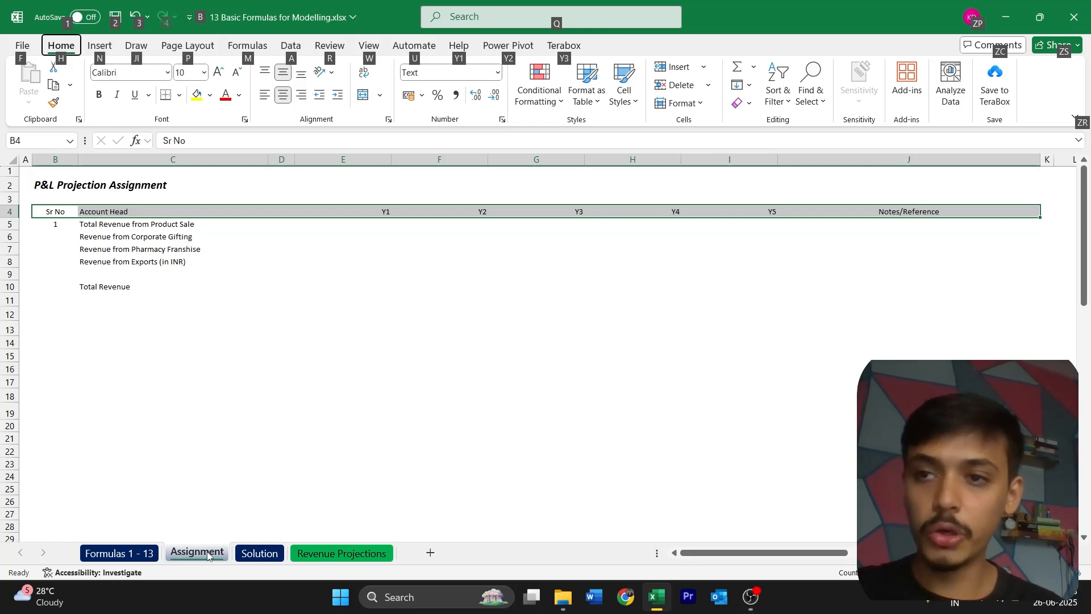
key("h")
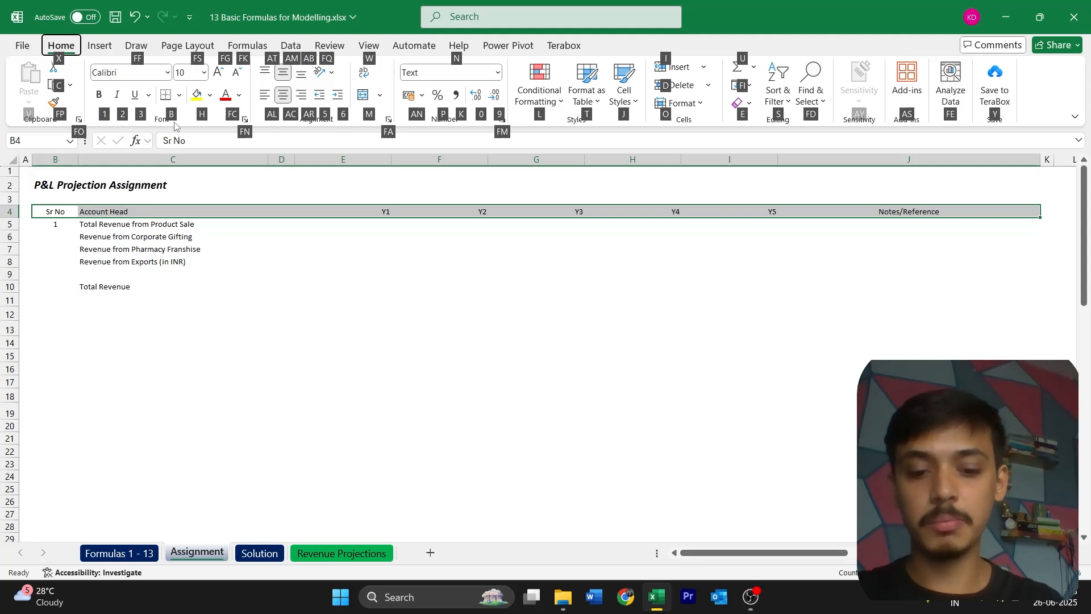
key("b")
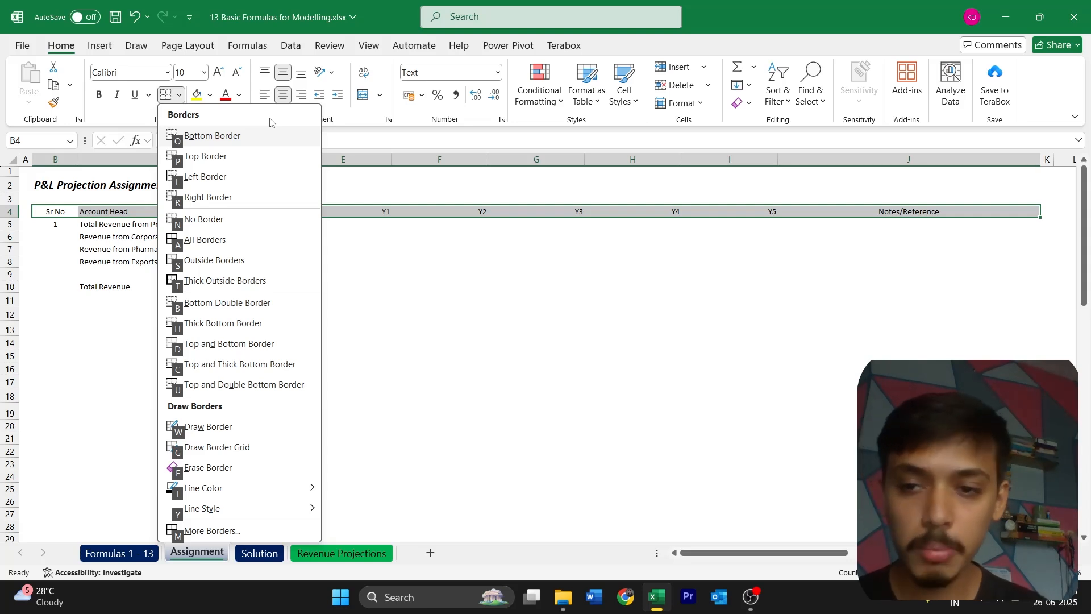
left_click(257, 240)
left_click(307, 267)
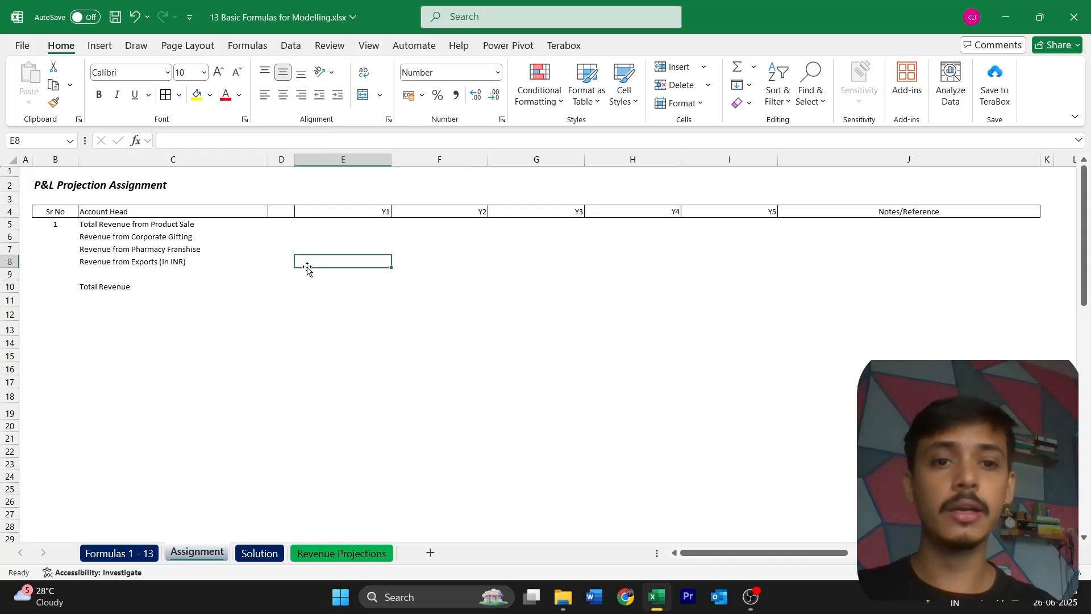
Step: Apply a Top and Bottom Border to the Total Revenue row, cells B10:J10, on the Assignment sheet
key("Left")
key("Left")
key("Down")
key("Down")
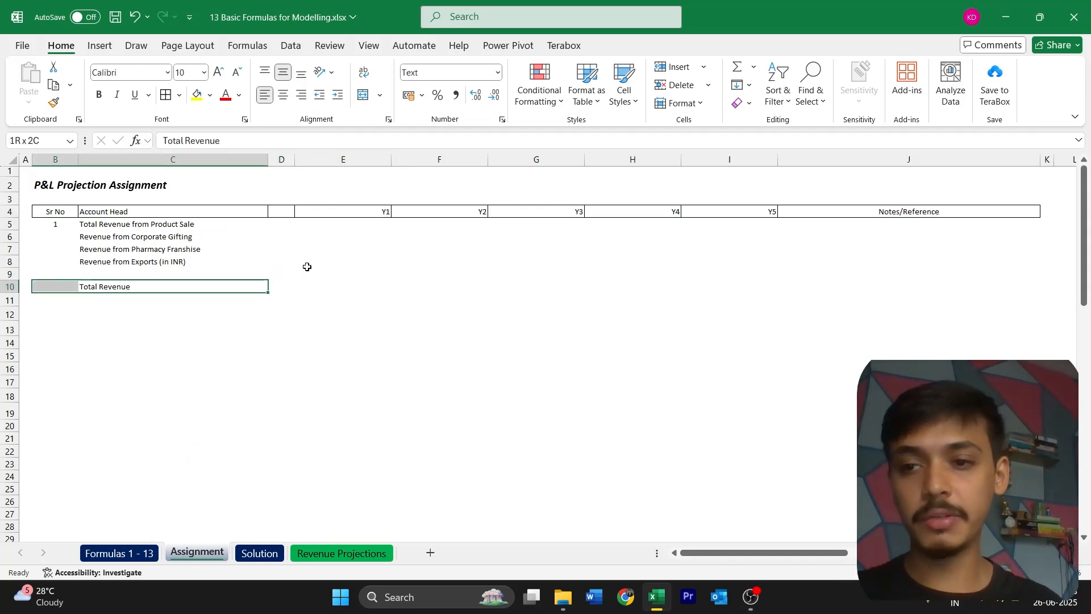
key("Left")
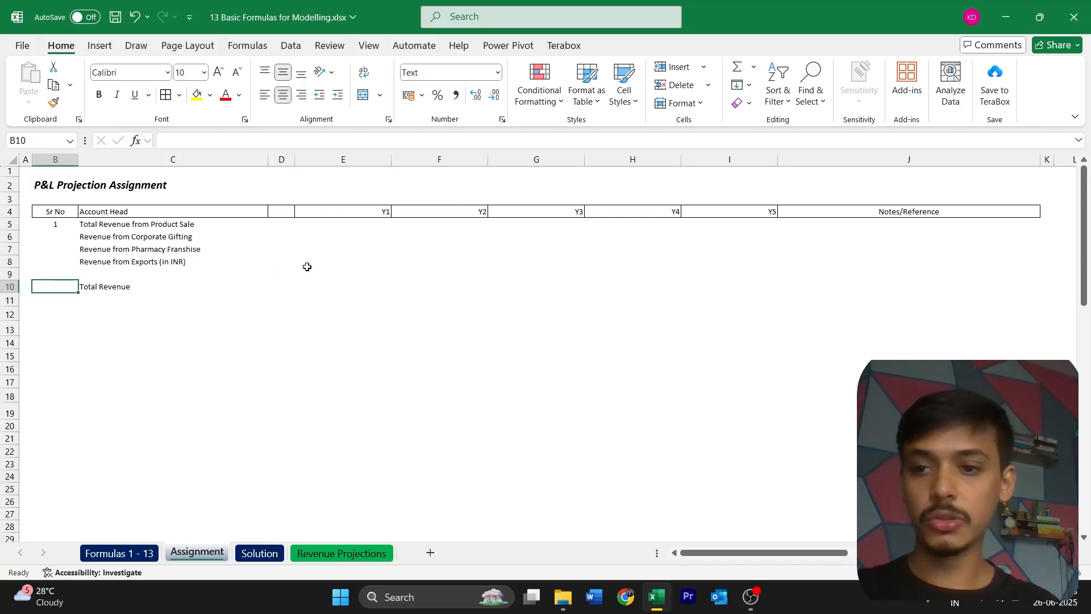
key("shift+Right")
key("shift+Right")
key("shift+Right")
key("shift+Right")
key("shift+Right")
key("shift+Right")
key("shift+Right")
key("shift+Right")
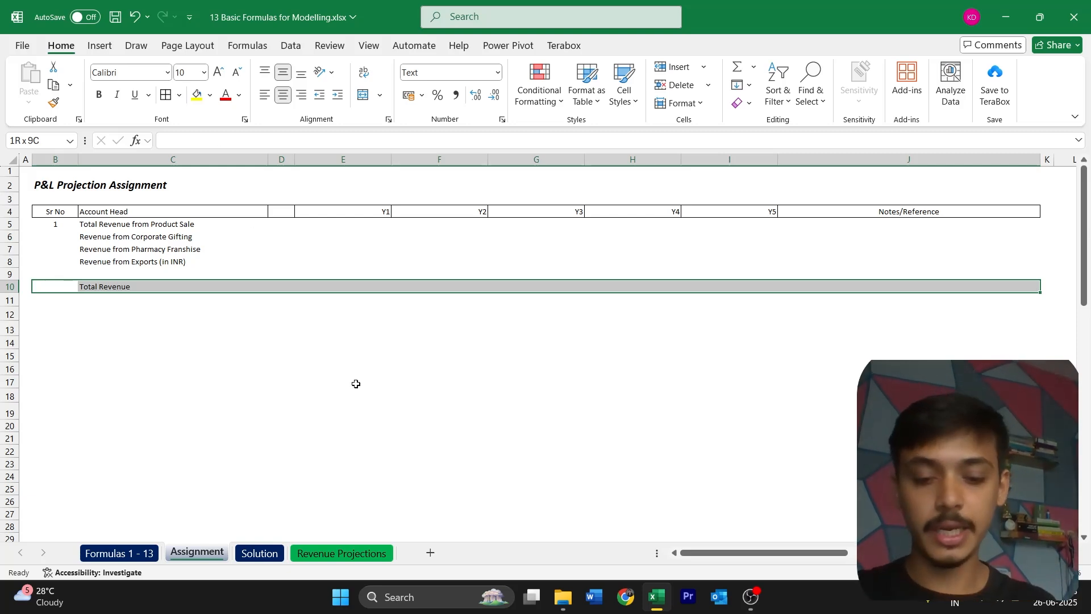
key("alt")
key("h")
key("b")
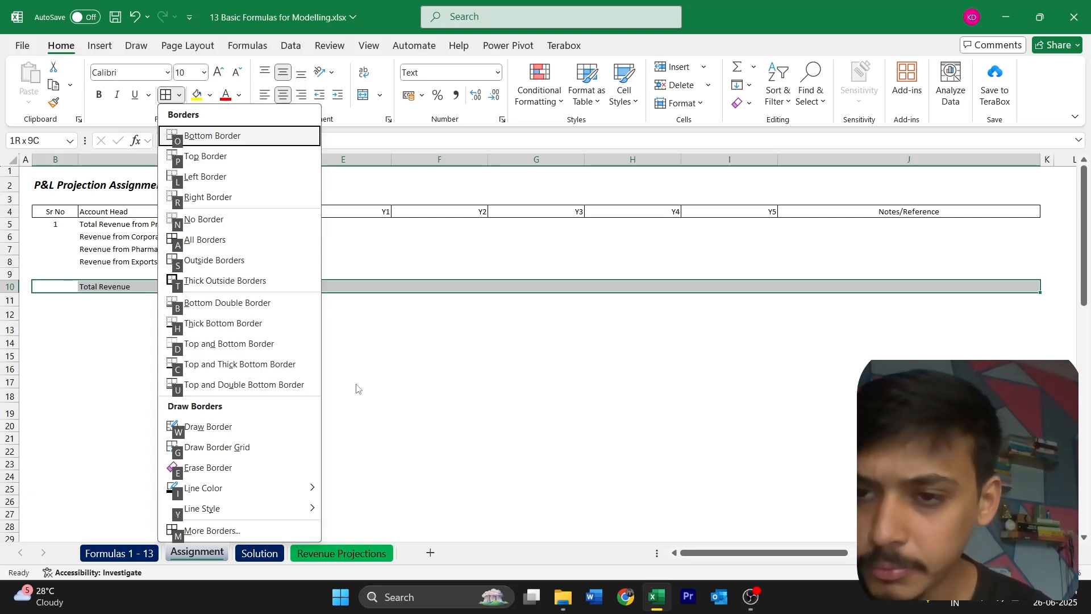
left_click(261, 348)
left_click(194, 357)
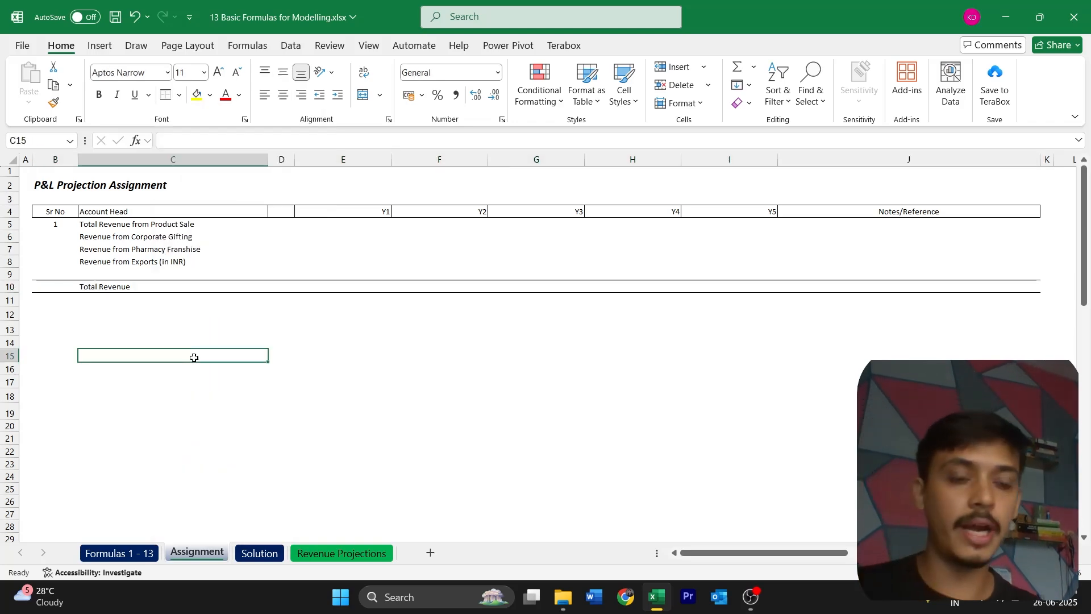
Step: Mark the Borders entry as Complete in the Formula Check column of the Formulas 1 - 13 sheet
right_click(272, 554)
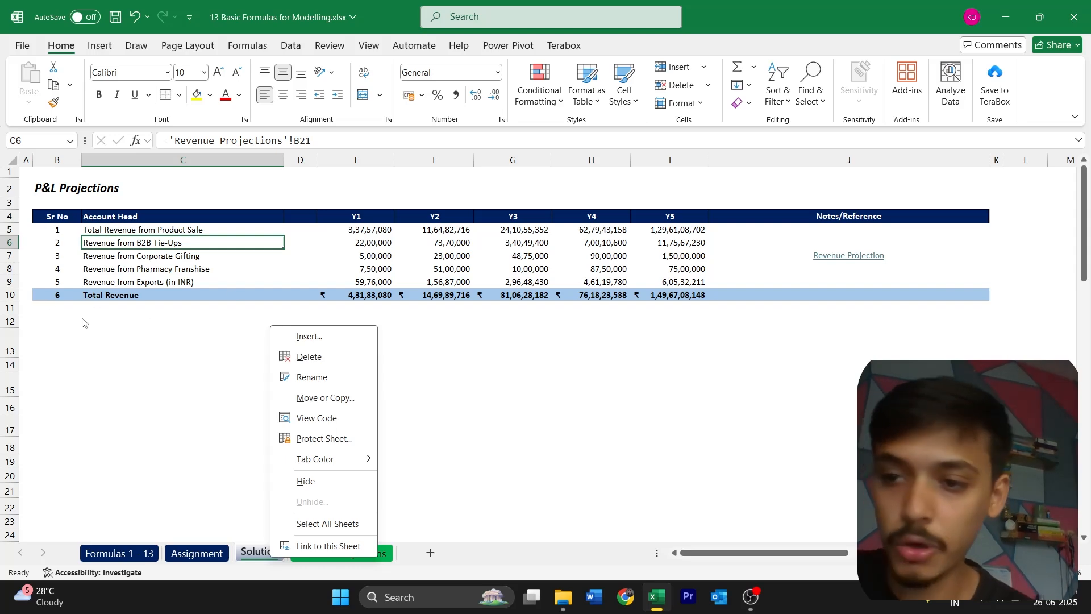
left_click(209, 557)
key("ctrl+Page_Up")
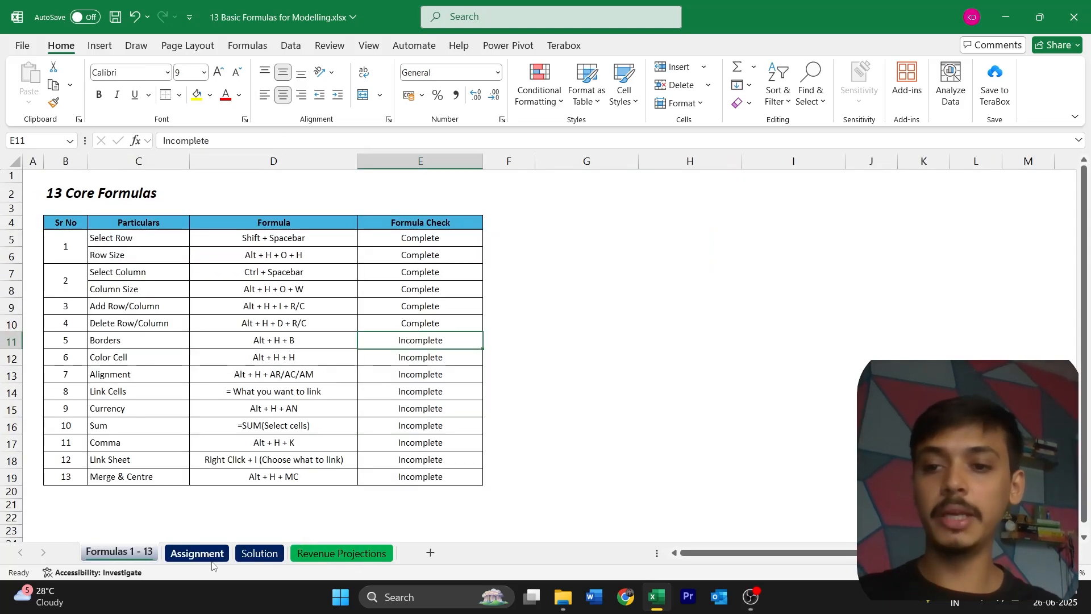
left_click(93, 345)
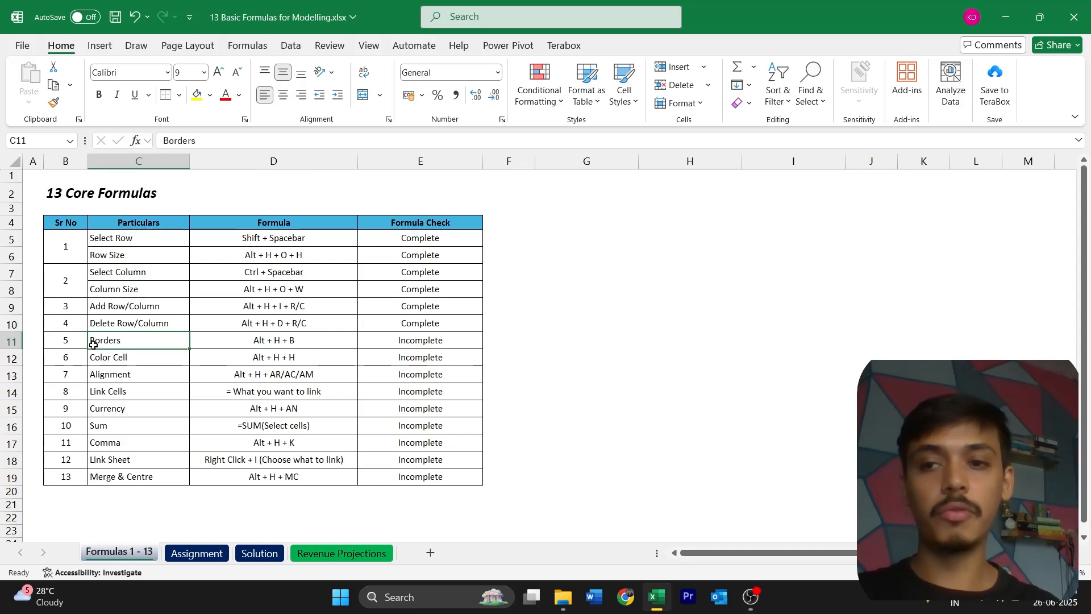
key("Right")
key("Right")
type("Complete")
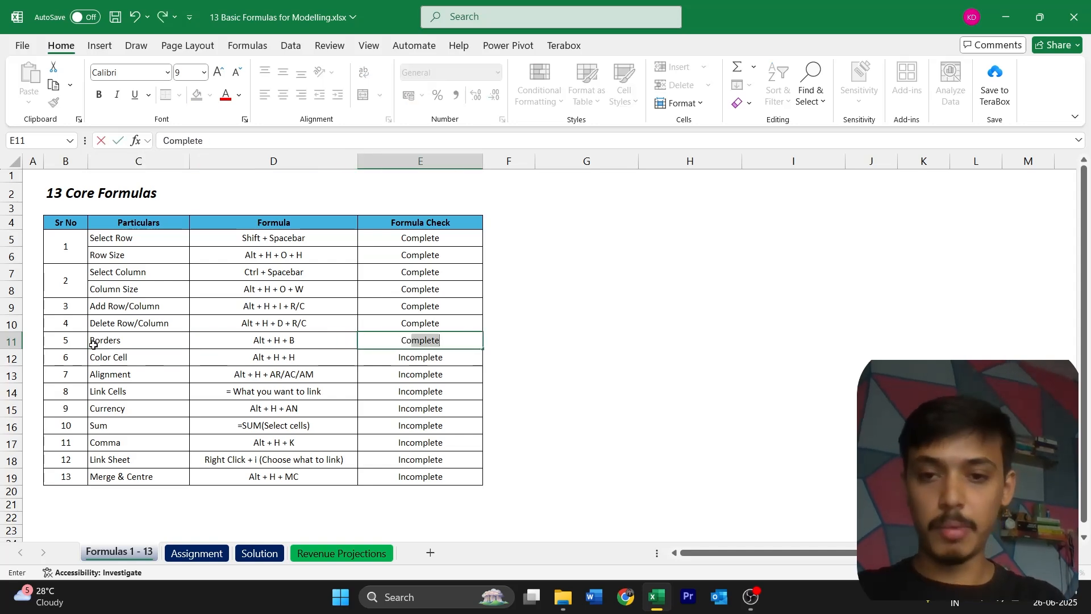
key("Return")
Step: Review the Color Cell shortcut entry on the Formulas 1 - 13 sheet and the row fill colors on the Solution sheet
key("Left")
key("Left")
key("Left")
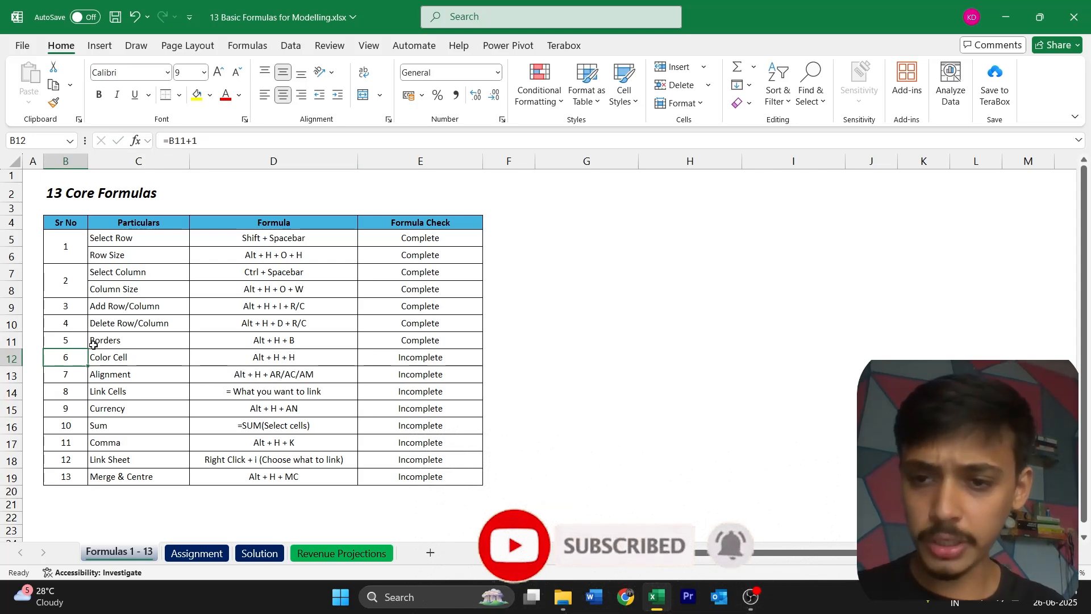
key("Right")
key("Right")
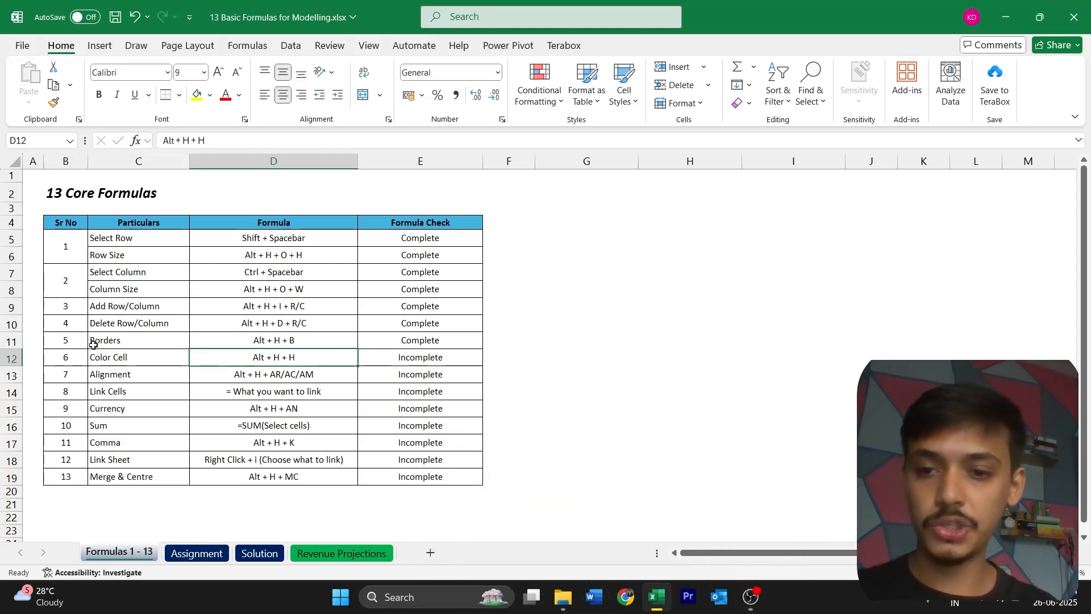
key("ctrl+Page_Down")
key("ctrl+Page_Down")
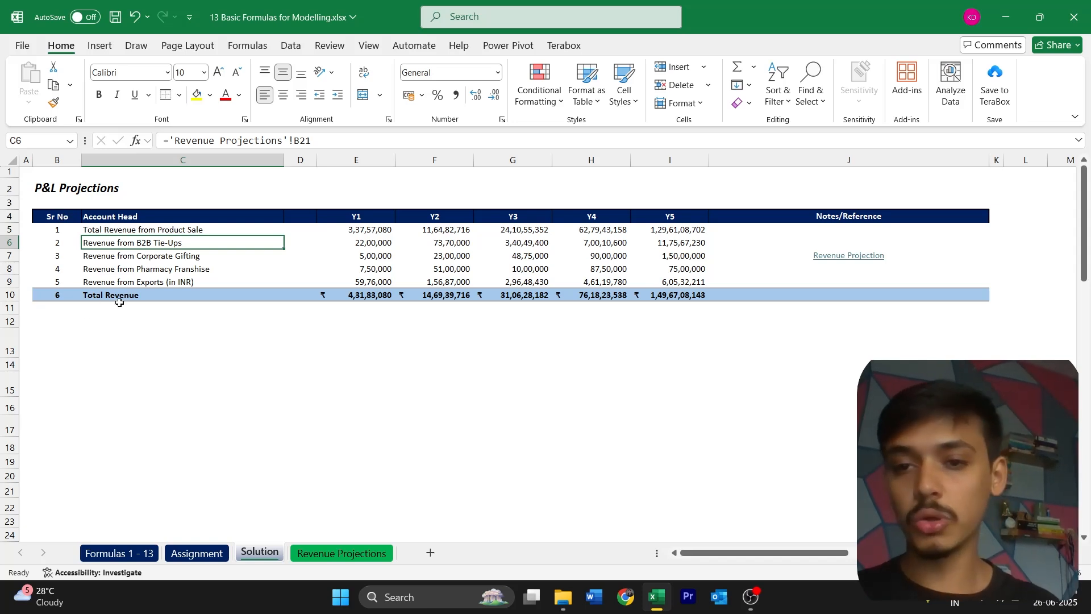
Step: Fill the heading row B4:J4 on the Assignment sheet with the standard dark blue color
key("ctrl+Page_Up")
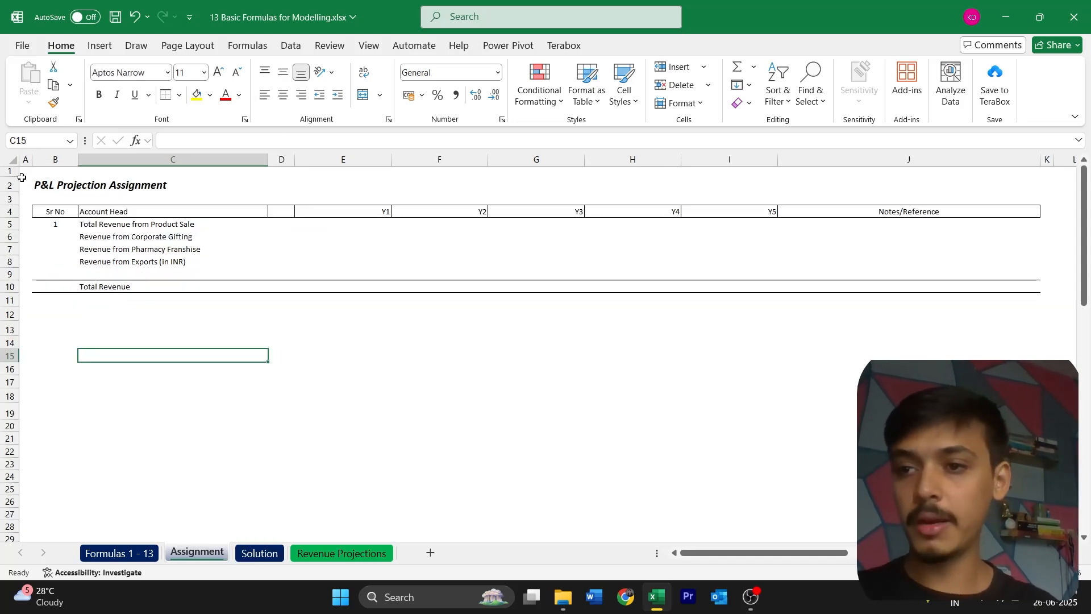
left_click(54, 213)
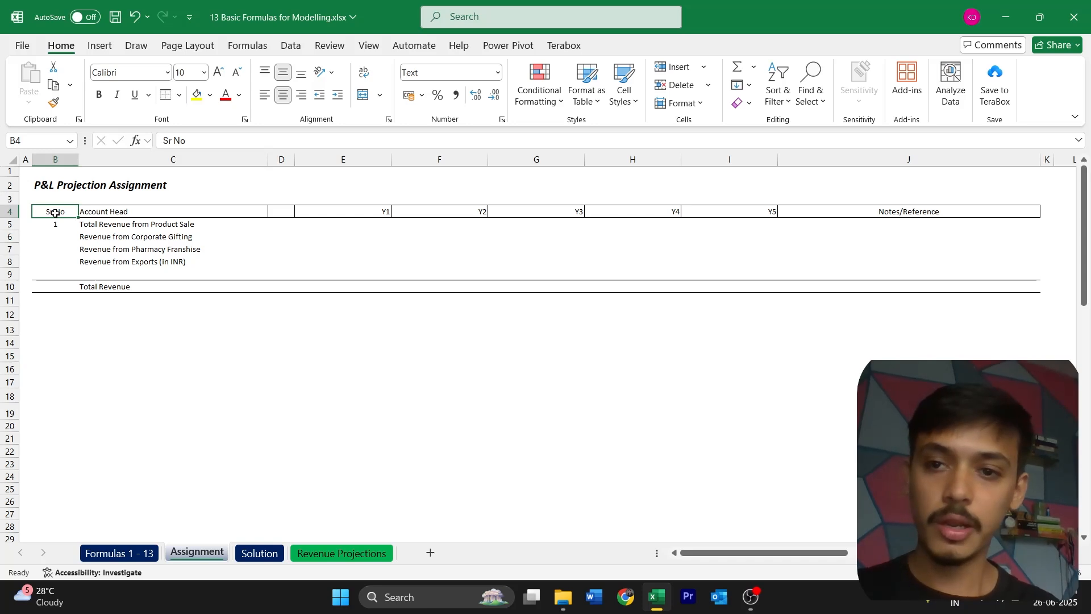
key("ctrl+shift+Right")
key("ctrl+shift+Right")
key("ctrl+shift+Right")
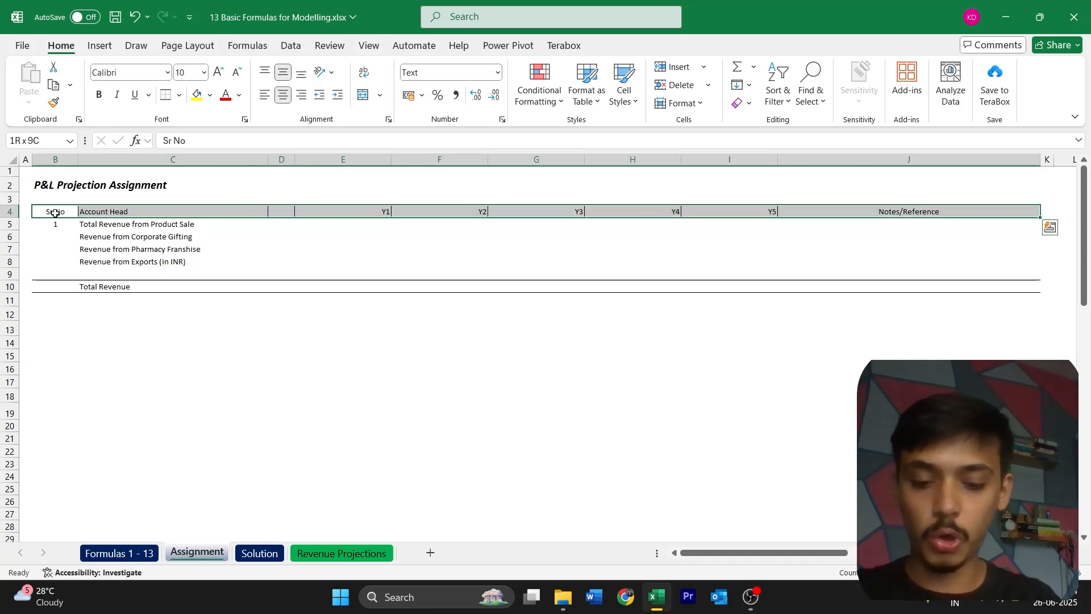
key("alt")
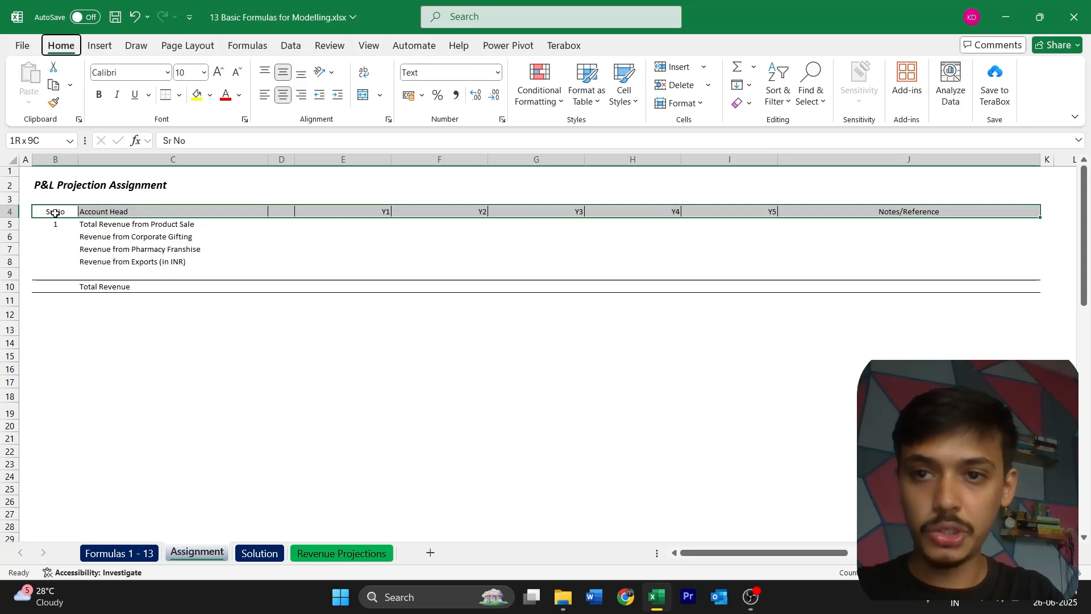
key("h")
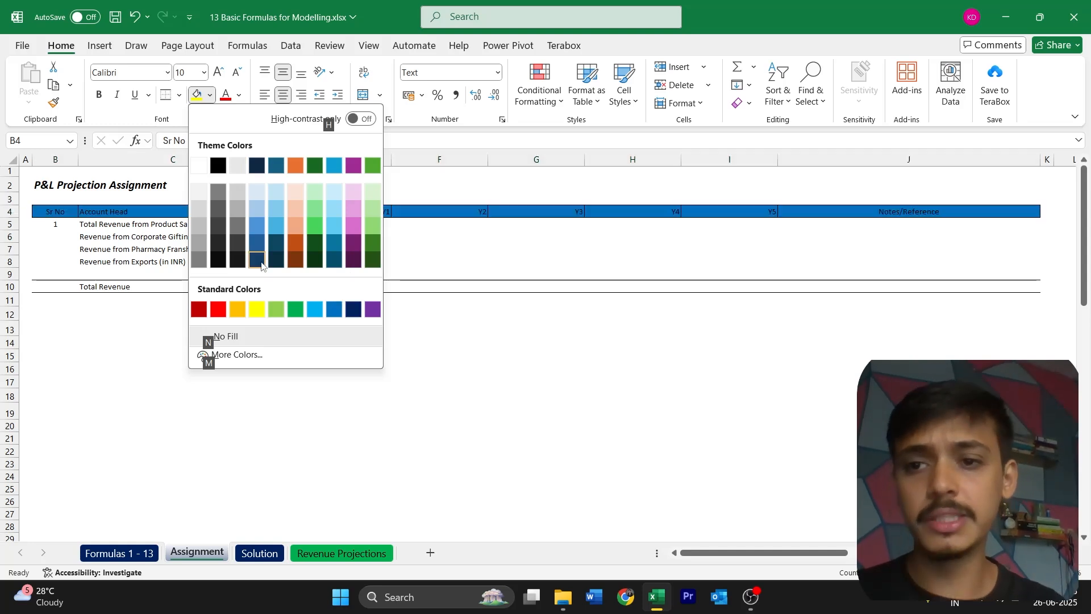
left_click(353, 310)
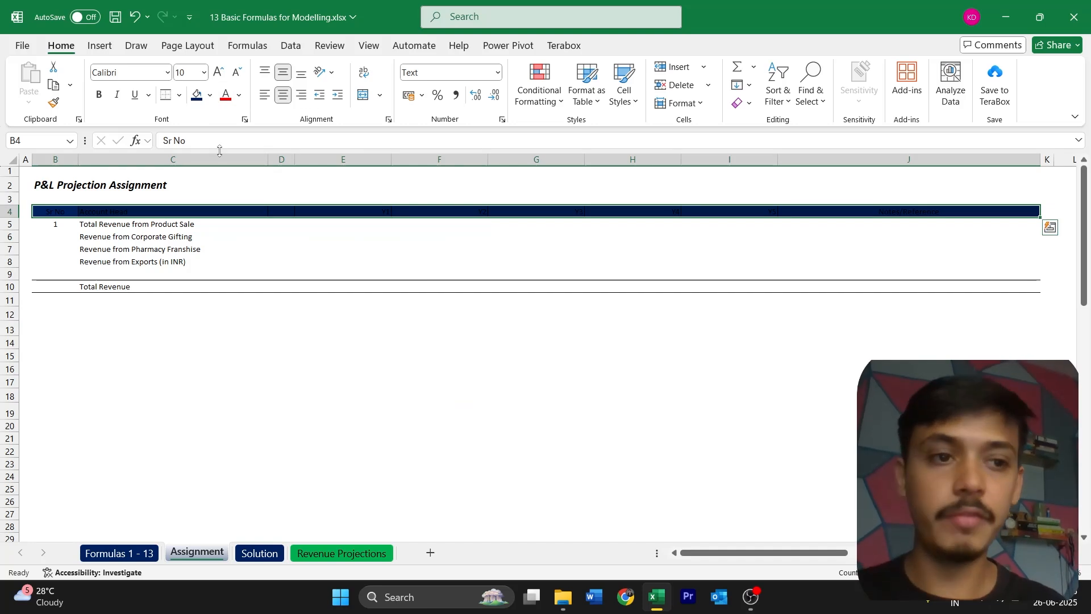
key("Left")
key("Right")
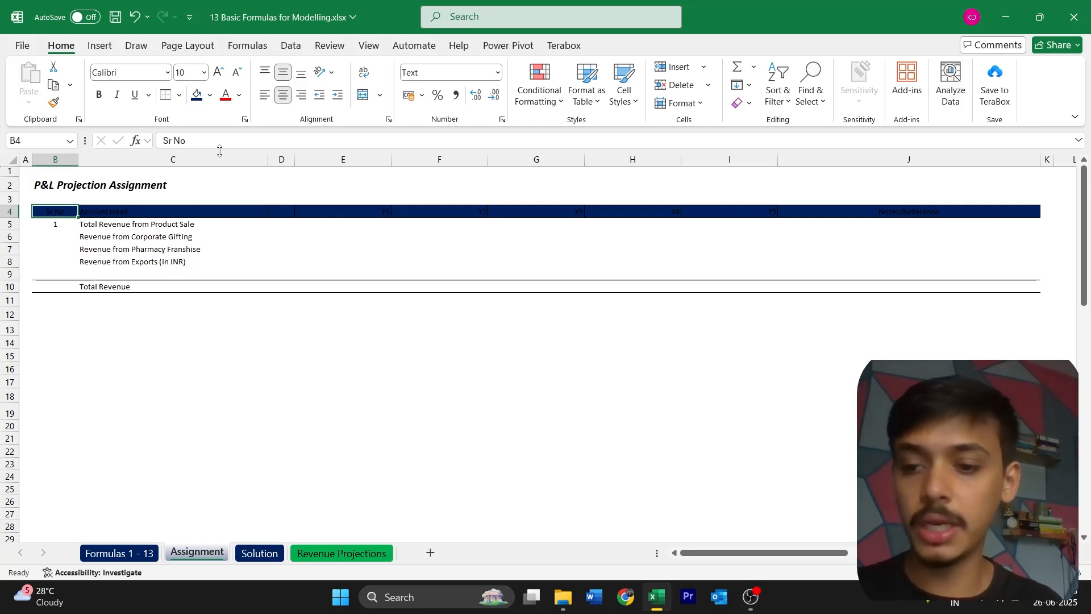
Step: Review the Font Color shortcut entry on the Formulas 1 - 13 sheet and the heading row's font color on the Solution sheet
key("ctrl+Page_Up")
key("Left")
key("Left")
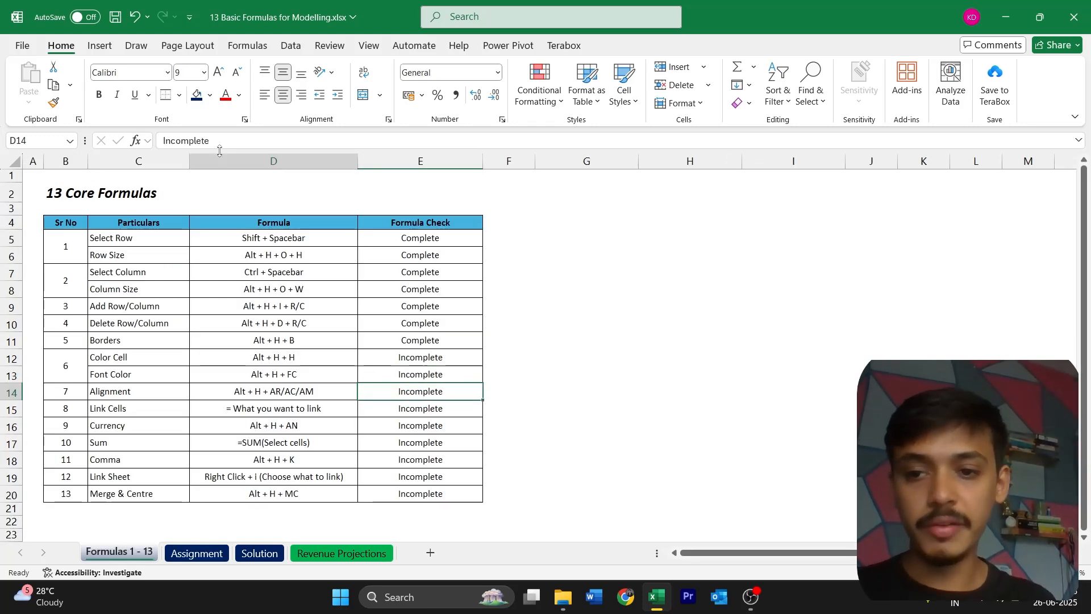
key("Right")
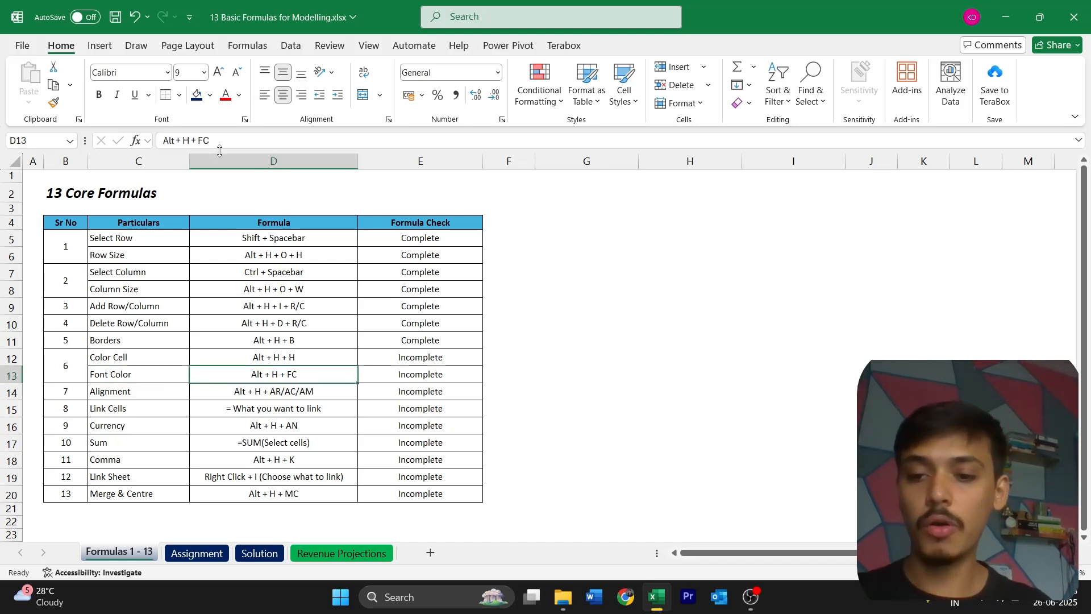
key("ctrl+Page_Down")
key("ctrl+Page_Down")
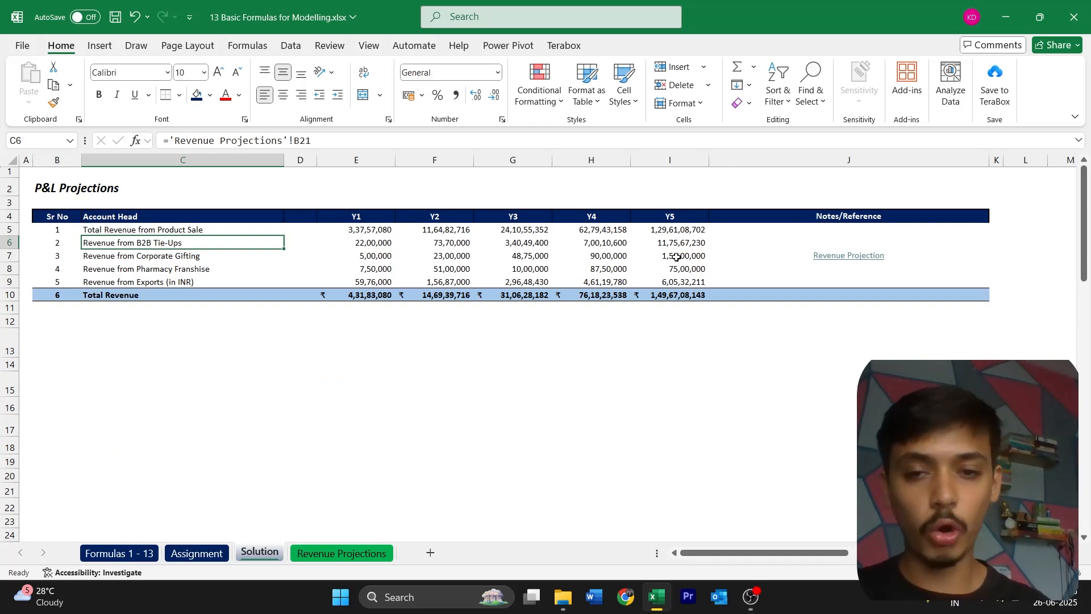
Step: Set the font color of the heading row B4:J4 on the Assignment sheet to white
key("ctrl+Page_Up")
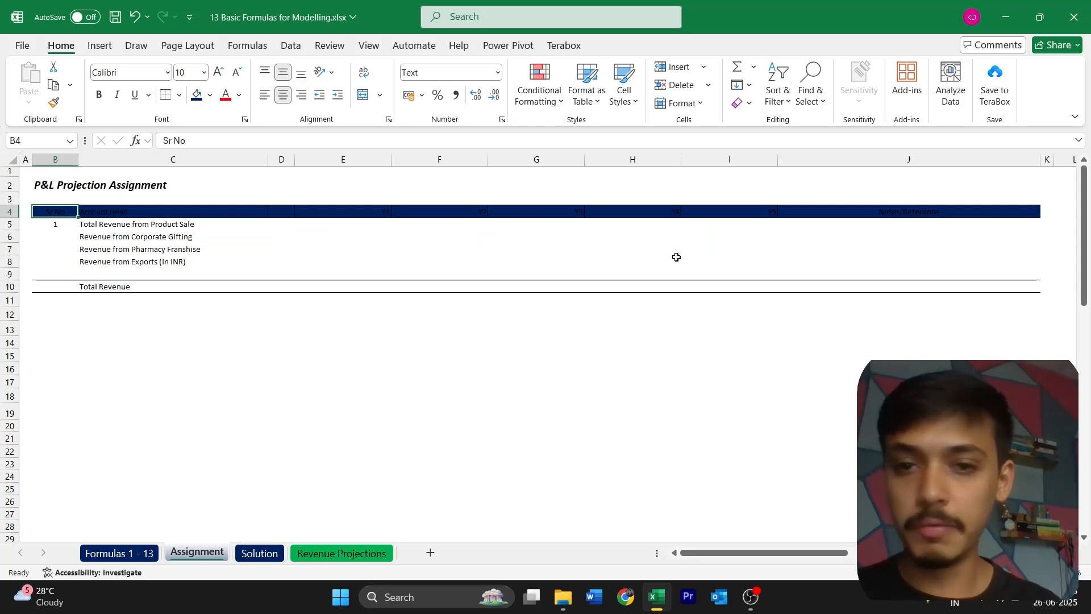
key("ctrl+shift+Right")
key("ctrl+shift+Right")
key("ctrl+shift+Right")
key("ctrl+shift+Right")
key("ctrl+shift+Left")
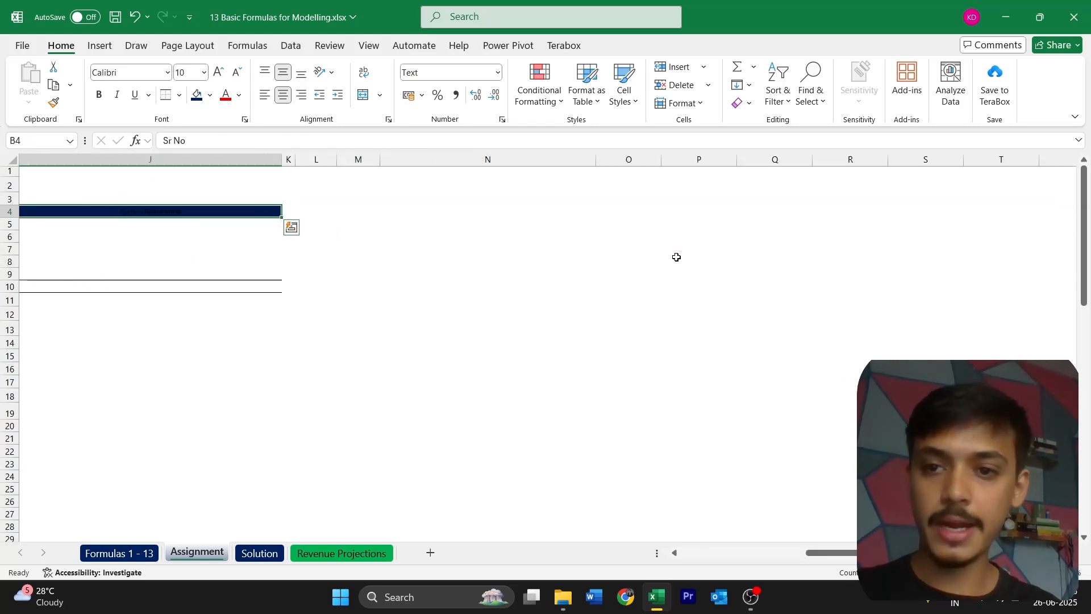
key("ctrl+BackSpace")
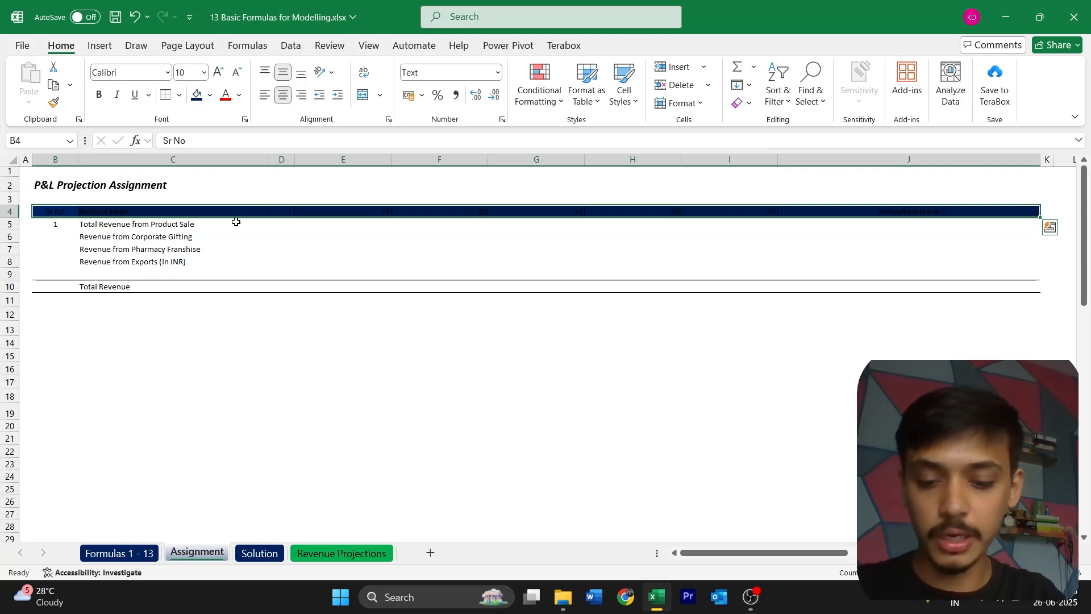
key("alt")
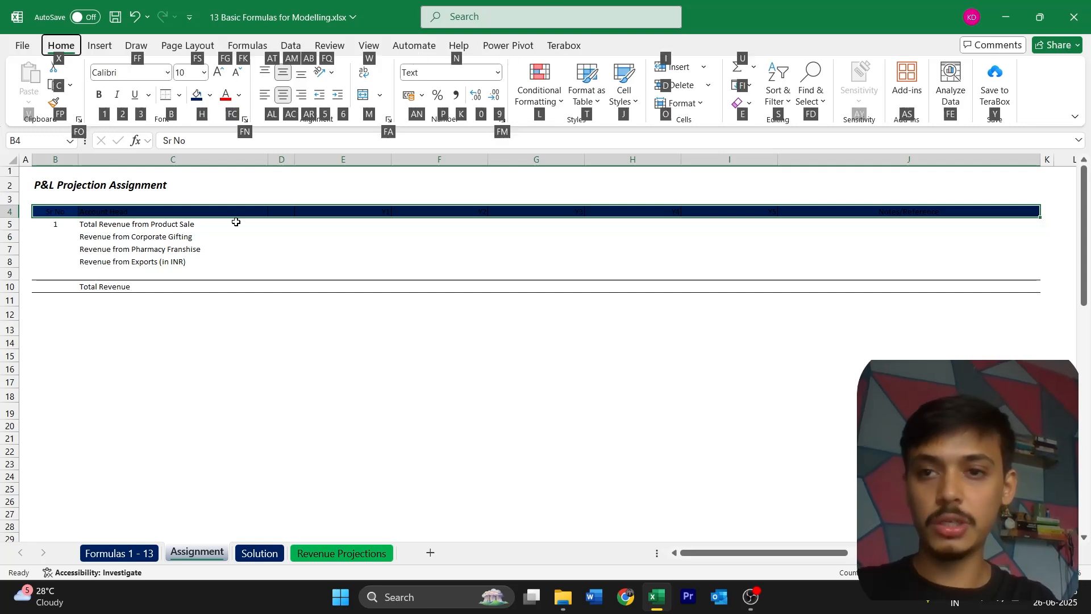
key("f")
key("c")
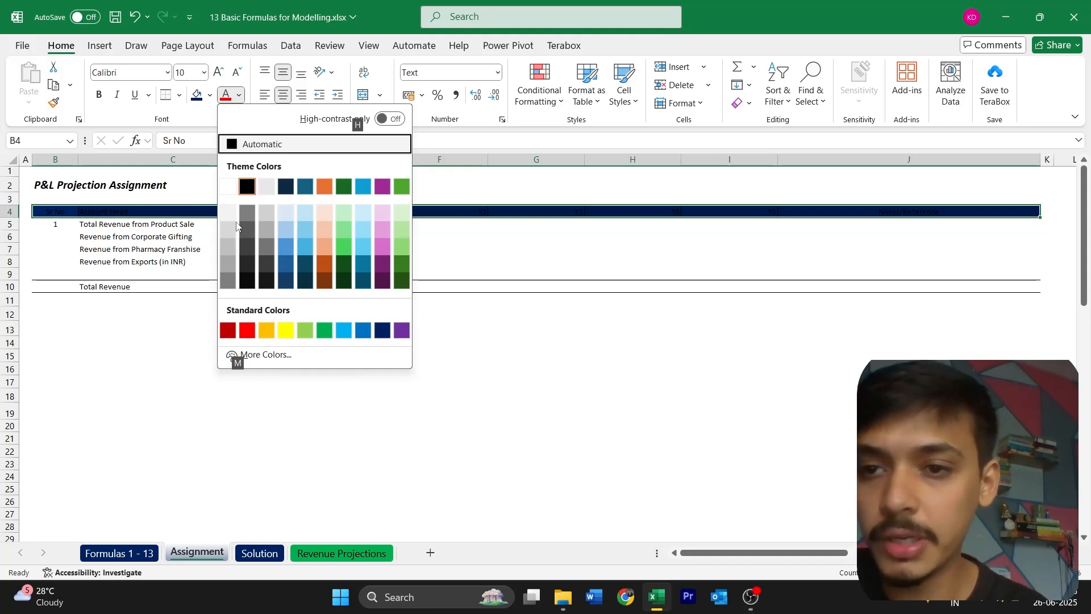
key("Down")
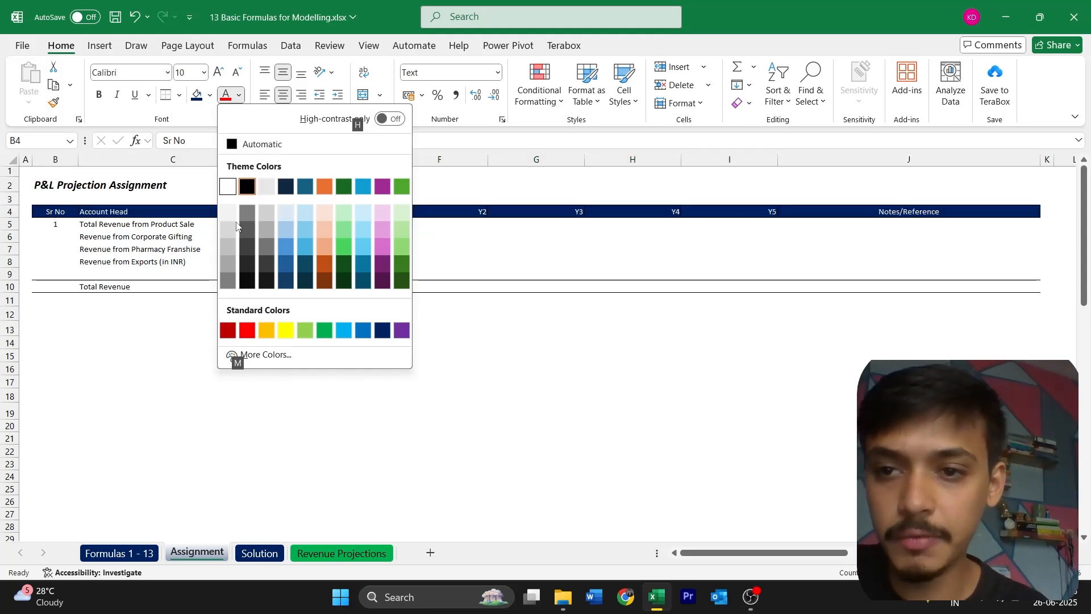
key("Return")
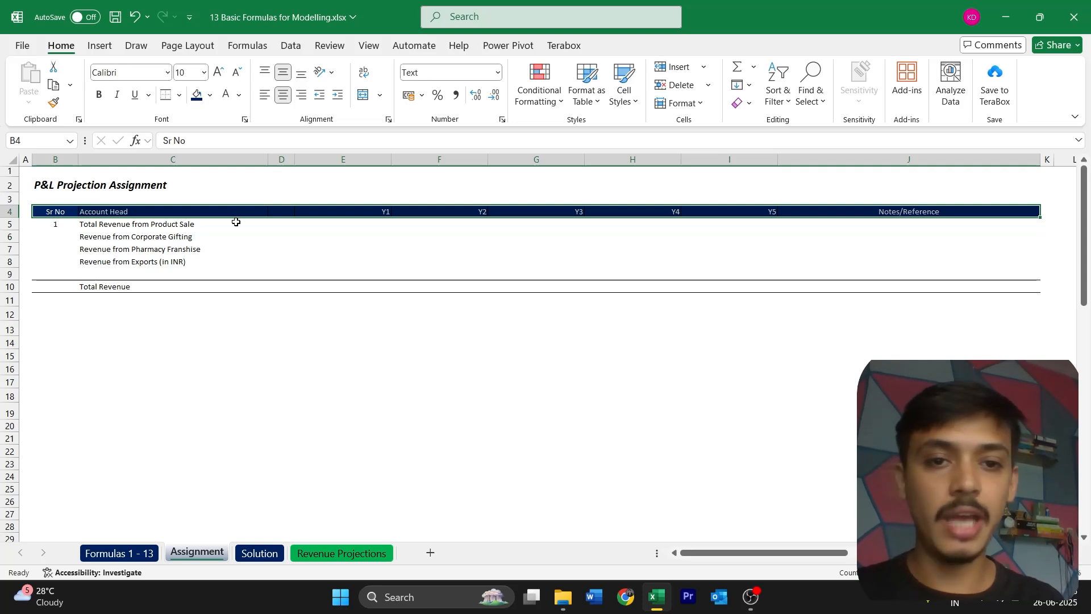
Step: Fill the Total Revenue row, cells B10:J10, on the Assignment sheet with the light blue theme color used on the Solution sheet
key("Down")
key("Down")
key("Down")
key("Down")
key("Down")
key("Down")
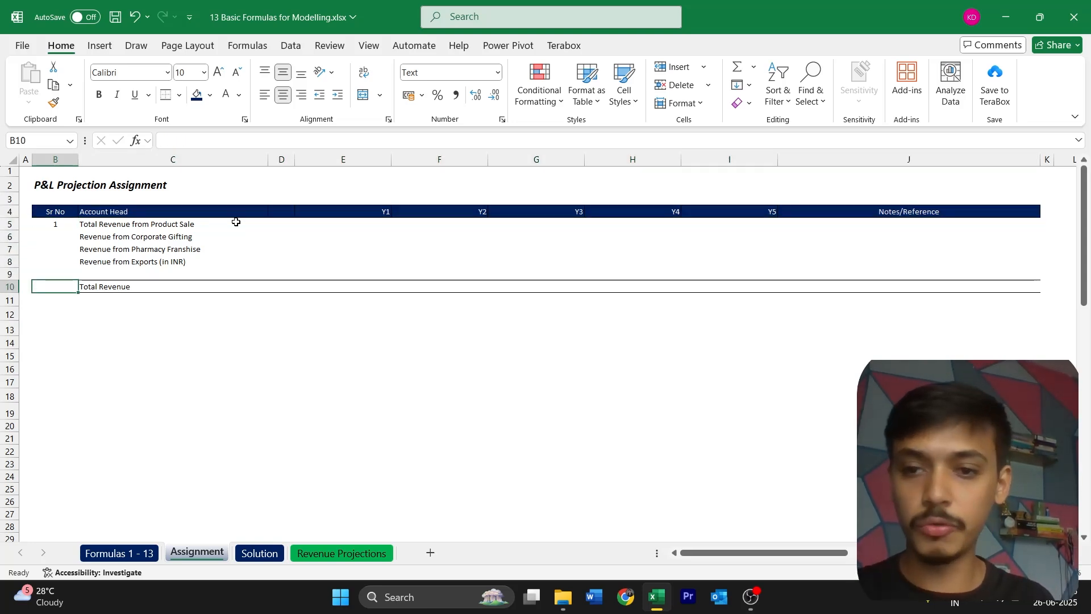
key("shift+Right")
key("shift+Right")
key("shift+Right")
key("shift+Right")
key("shift+Right")
key("shift+Right")
key("shift+Right")
key("shift+Right")
key("ctrl+Page_Down")
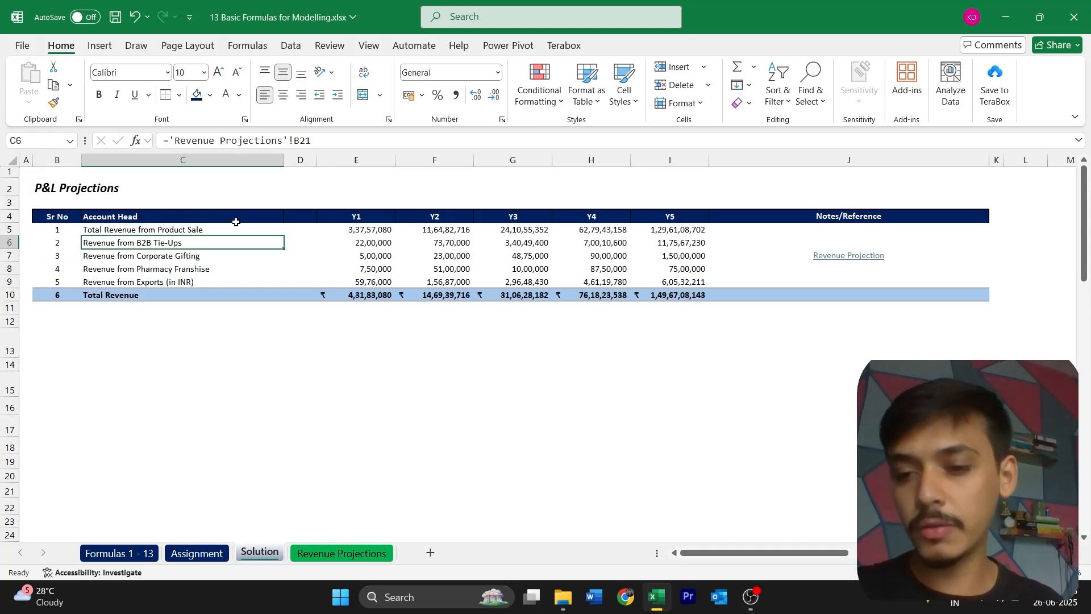
key("ctrl+Page_Up")
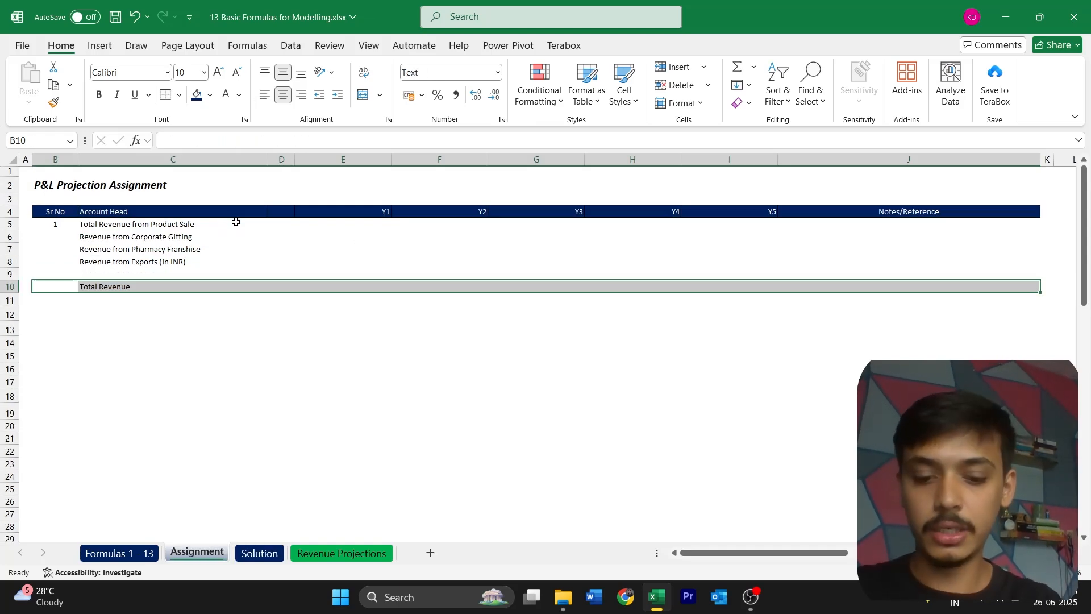
key("alt")
key("h")
key("h")
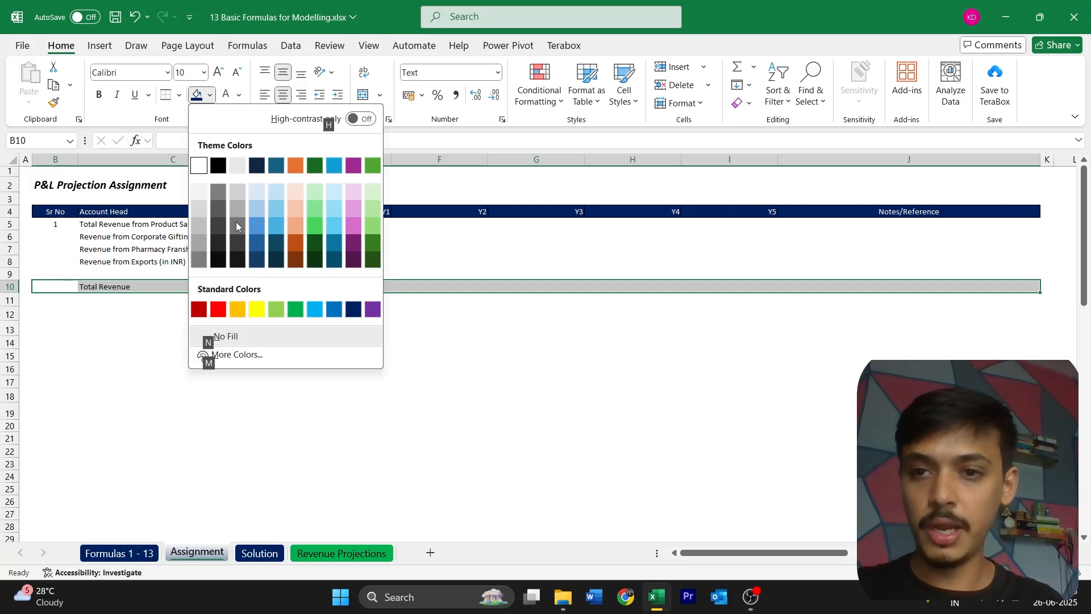
key("Down")
key("Down")
key("Right")
key("Right")
key("Right")
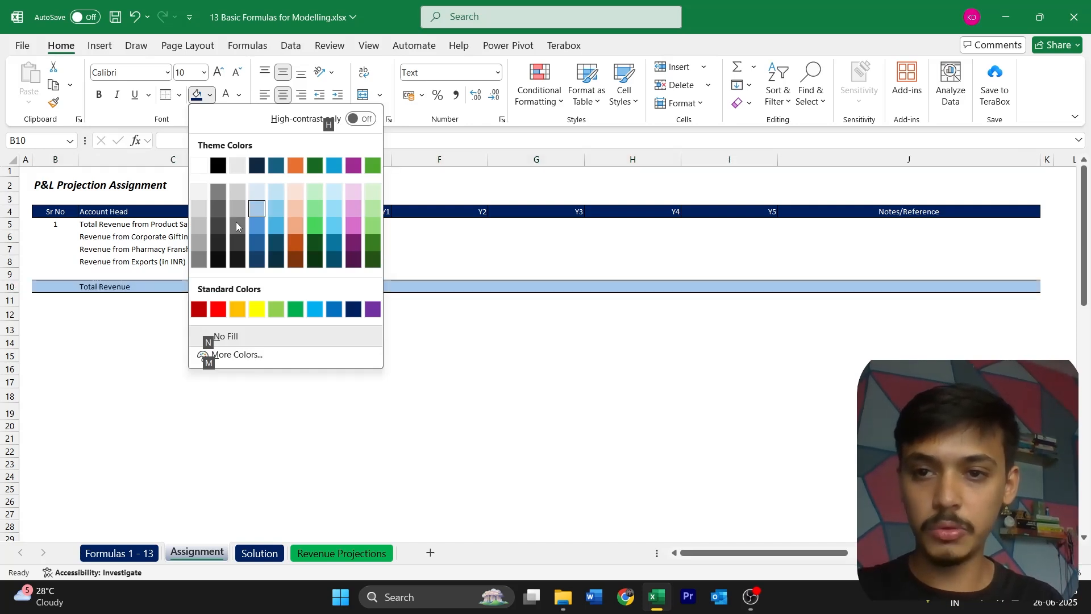
key("Return")
key("Down")
key("Left")
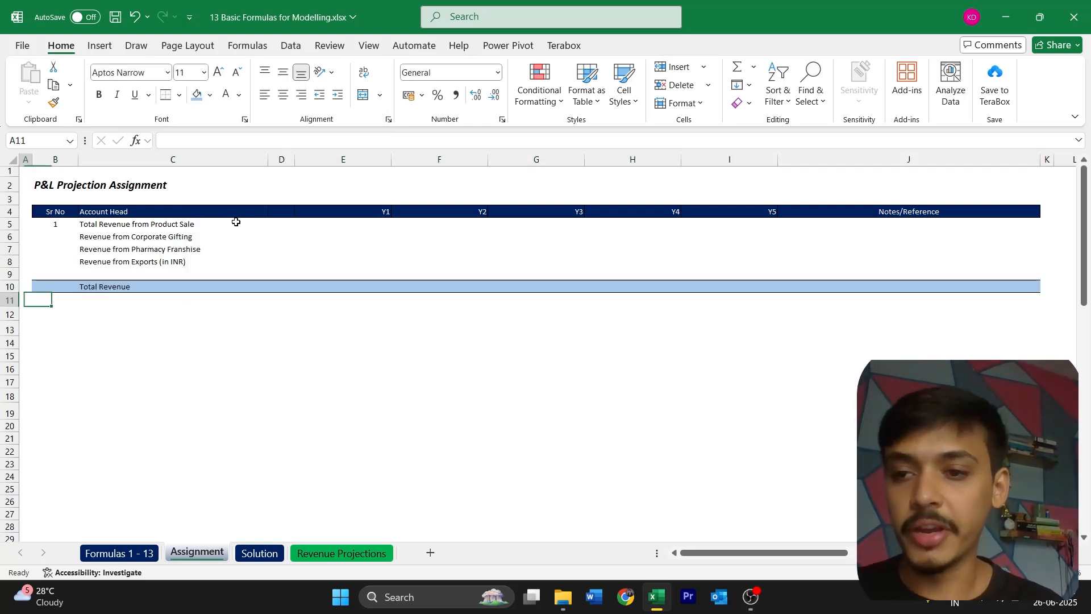
Step: Review the Alignment shortcut entry on the Formulas 1 - 13 sheet and the alignment of the amounts, account heads and serial numbers on the Solution sheet
key("ctrl+Page_Up")
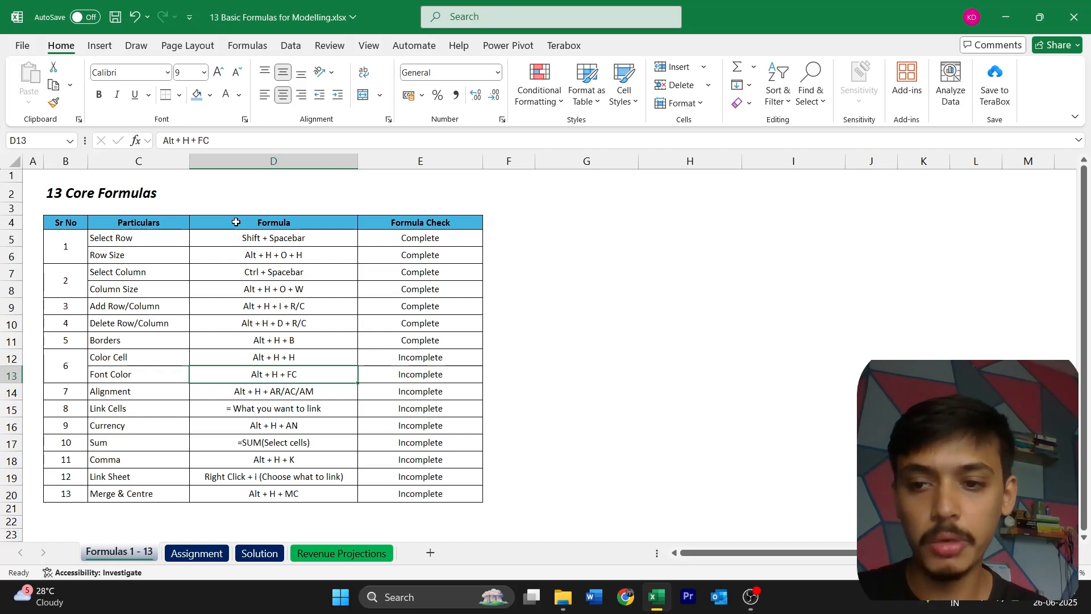
key("Down")
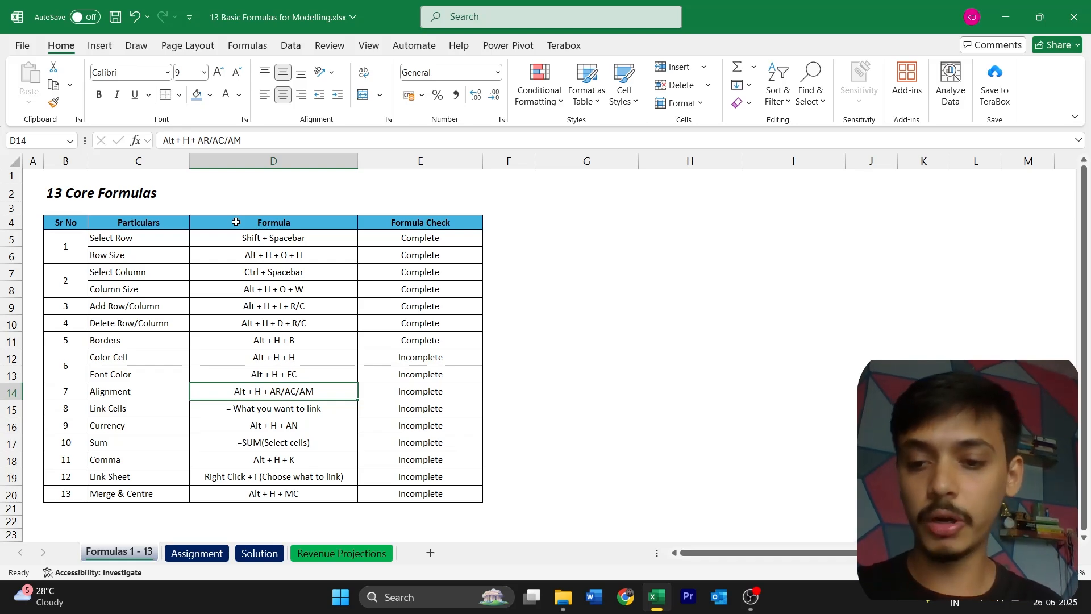
key("ctrl+Page_Down")
key("ctrl+Page_Down")
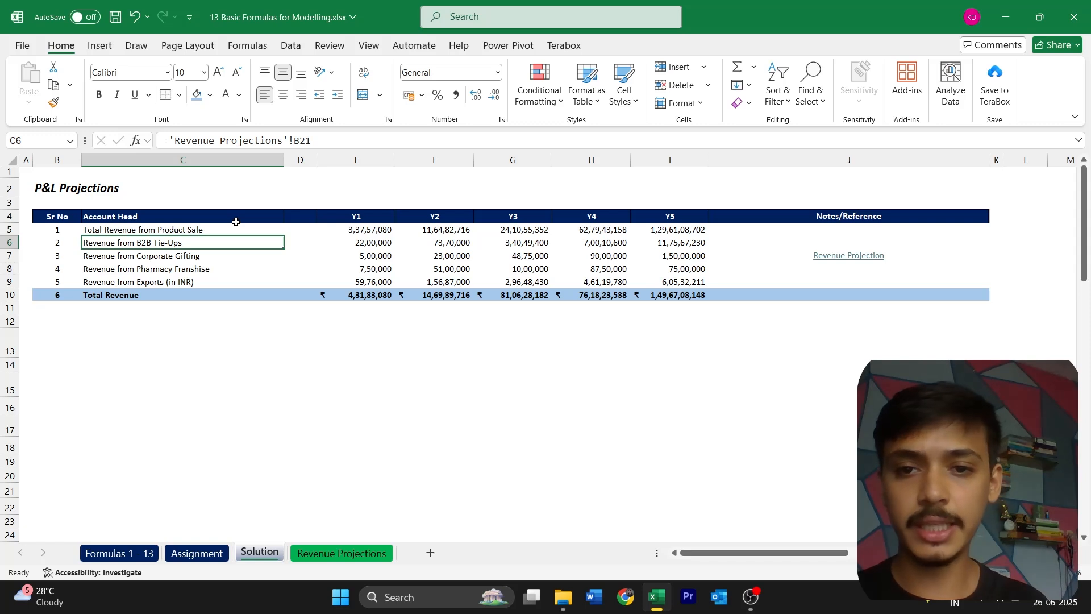
left_click_drag(340, 214, 381, 282)
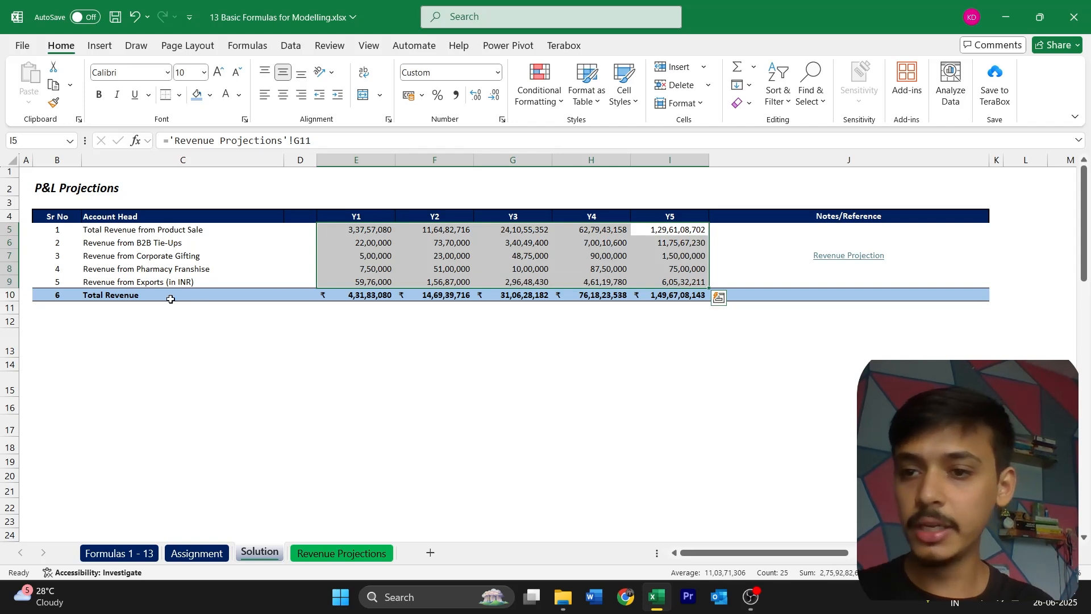
left_click_drag(166, 294, 167, 233)
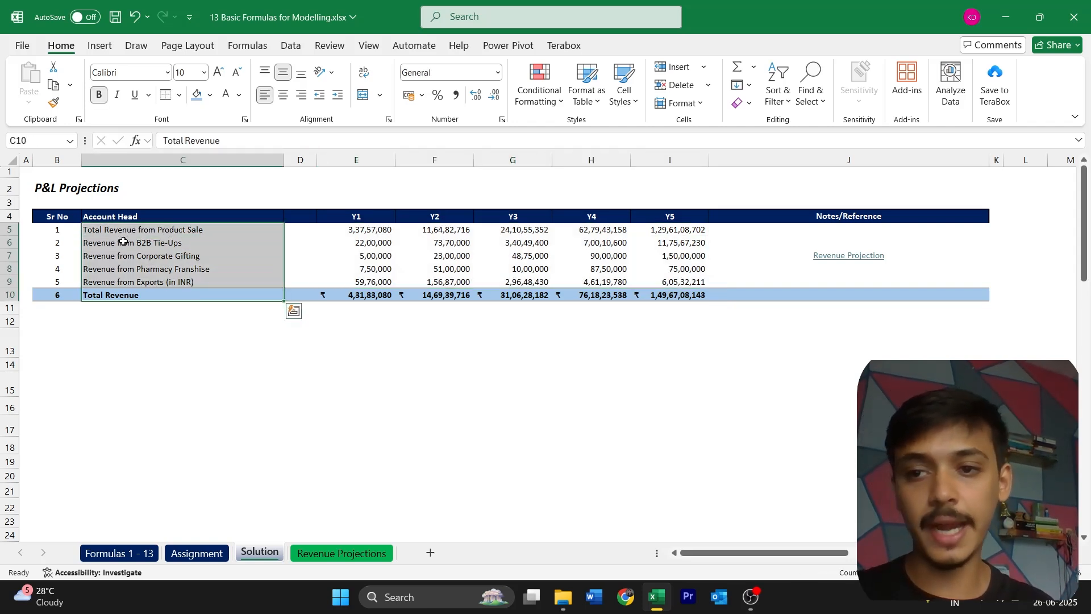
left_click_drag(57, 230, 52, 300)
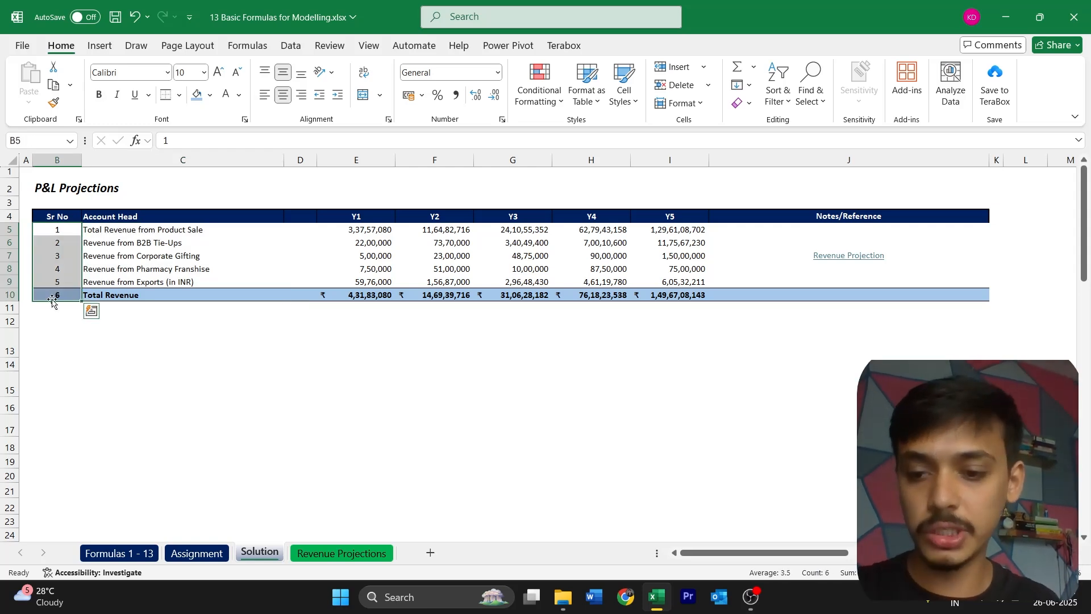
Step: Center-align the Y1 to Y5 headings, cells E4:I4, on the Assignment sheet
key("ctrl+Page_Up")
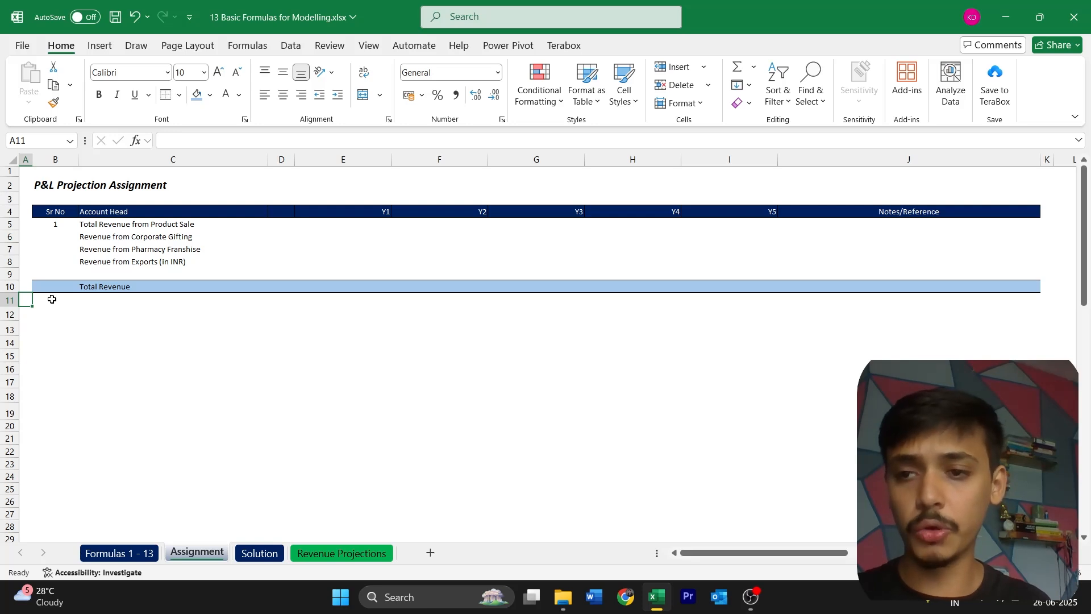
key("Up")
key("Right")
key("Up")
key("Right")
key("Up")
key("Right")
key("Up")
key("Right")
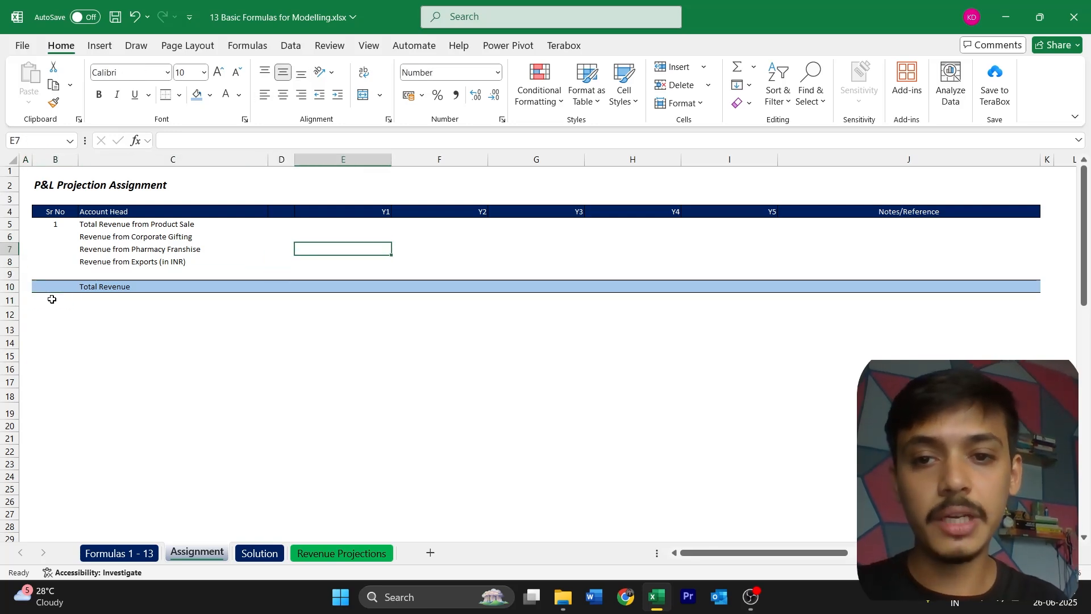
key("Up")
key("Up")
key("Up")
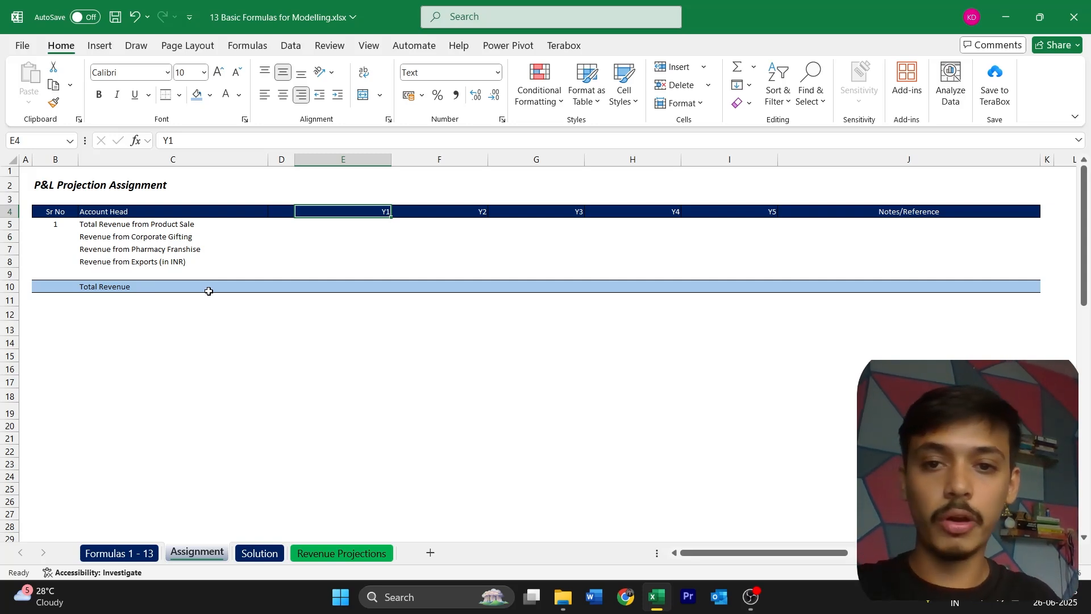
key("shift+Right")
key("shift+Right")
key("shift+Right")
key("shift+Right")
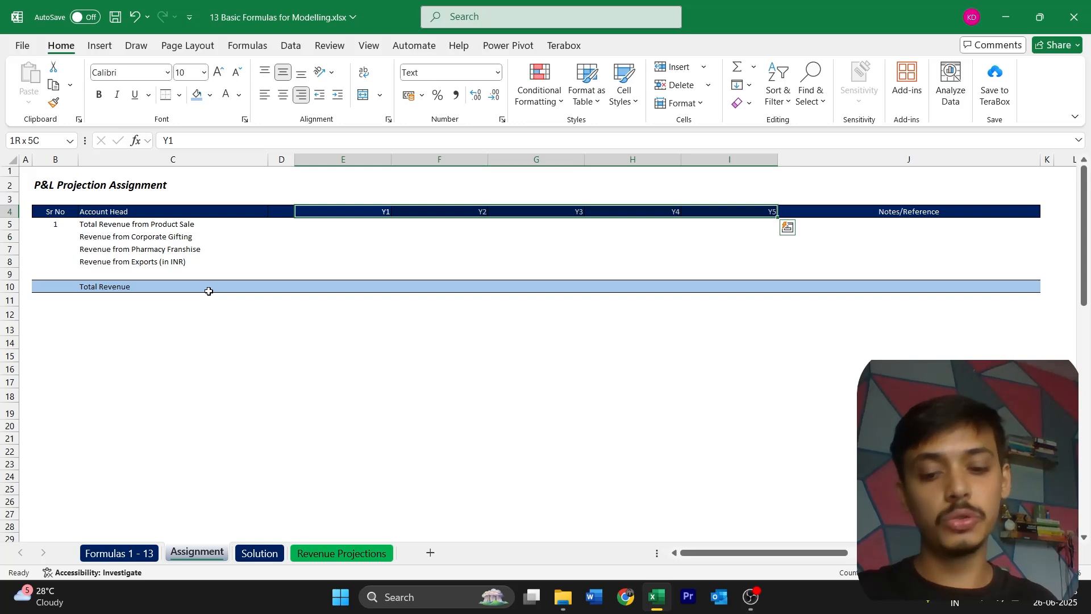
key("alt")
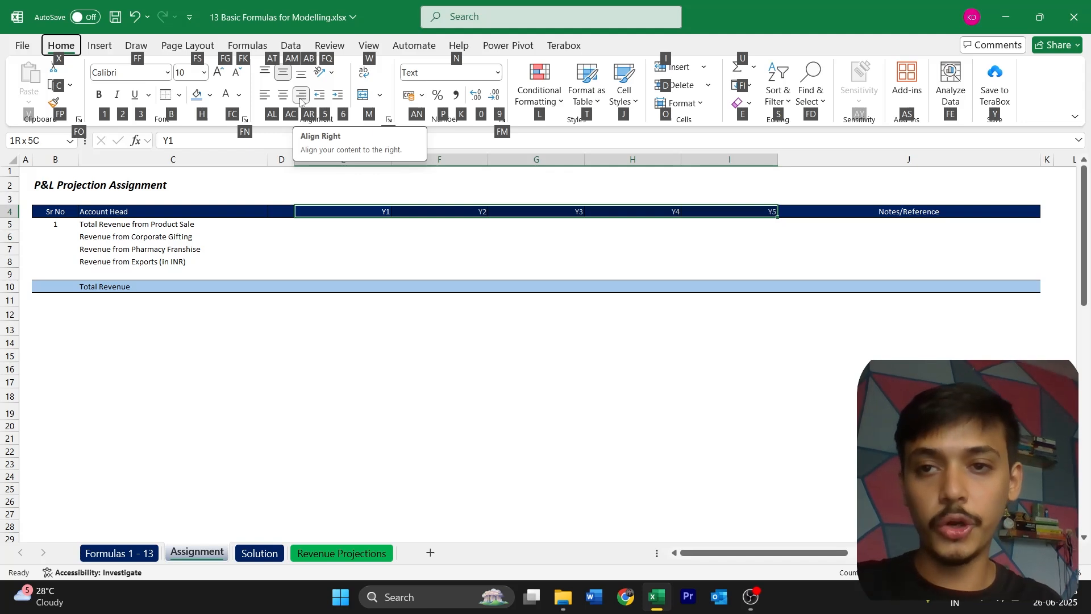
key("a")
key("c")
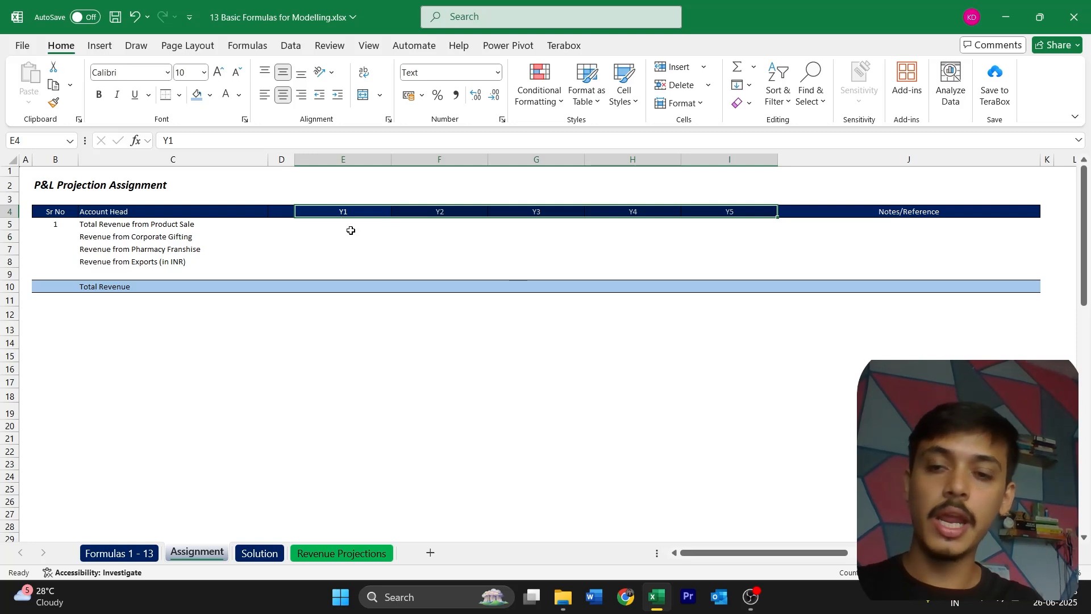
Step: Left-align the Y1 to Y5 headings, cells E4:I4, on the Assignment sheet
key("alt")
key("h")
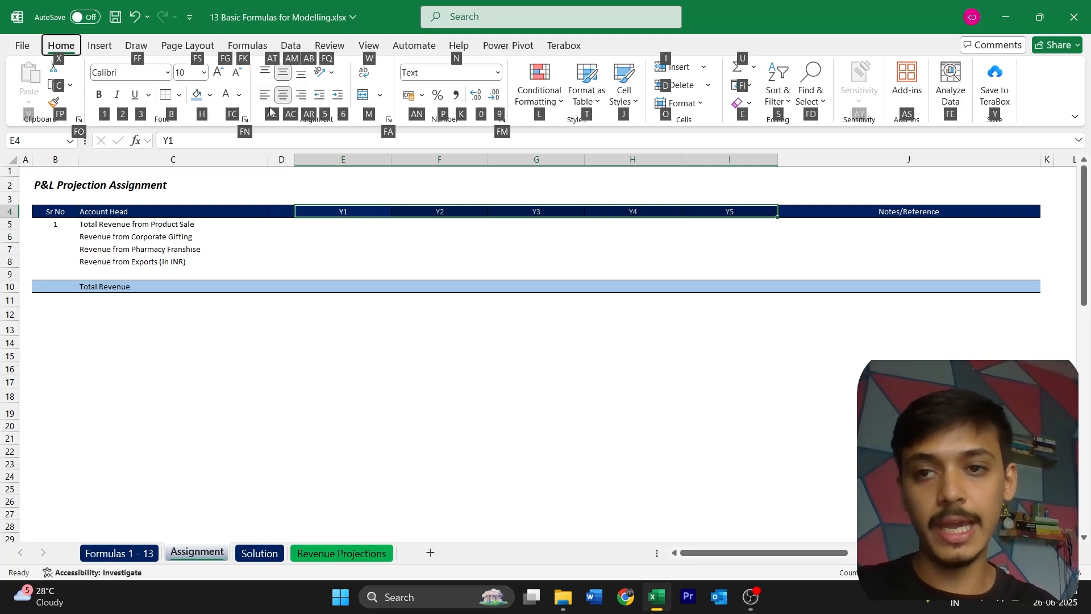
key("a")
key("l")
key("Tab")
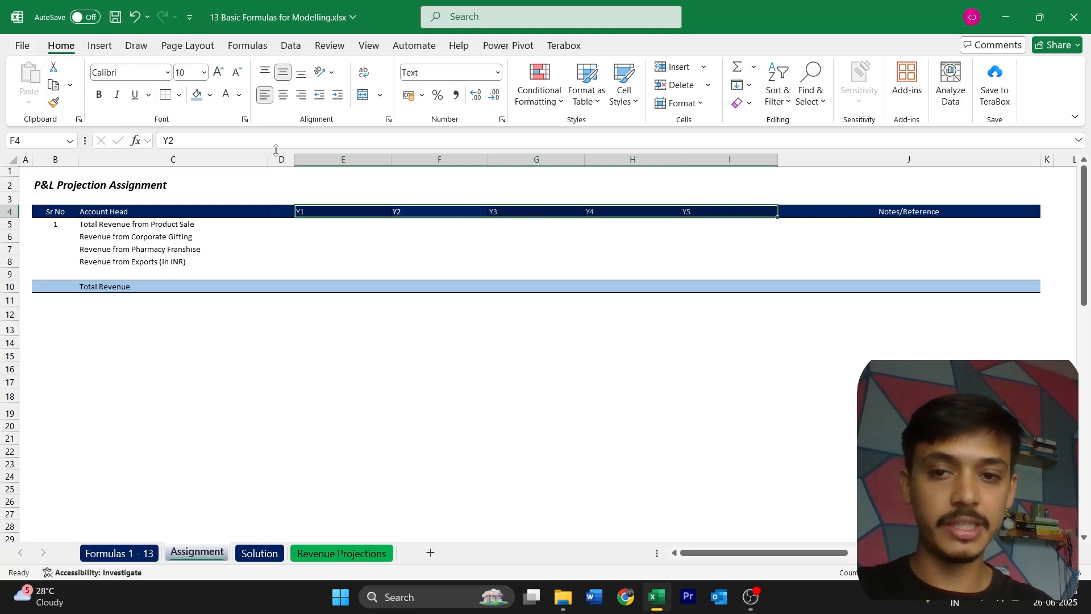
Step: Center-align the Y1 to Y5 headings in E4:I4 again
key("Right")
key("Left")
key("Left")
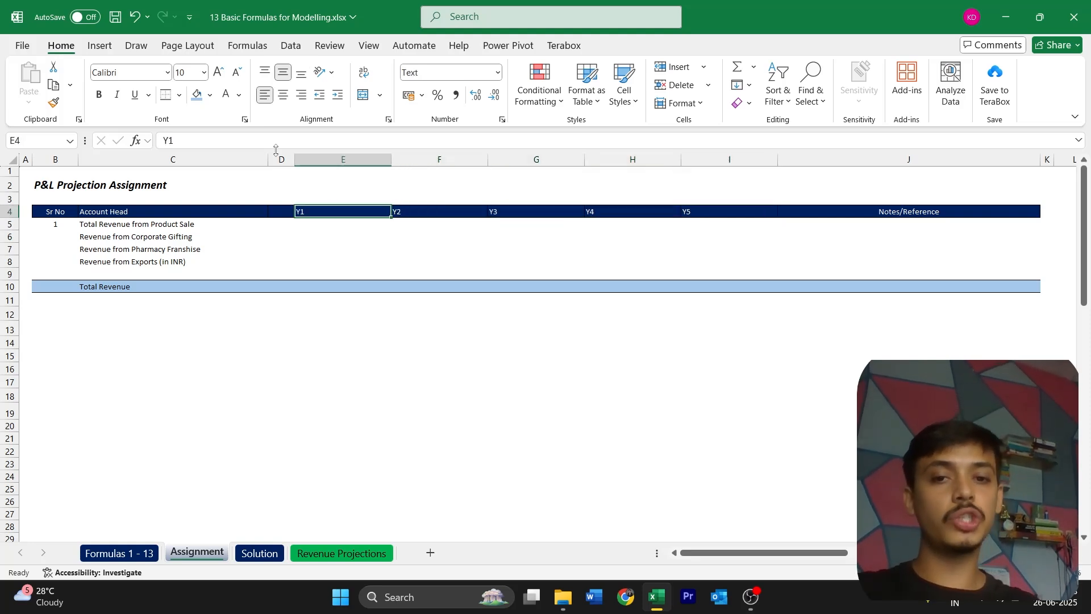
key("shift+Right")
key("shift+Right")
key("shift+Right")
key("shift+Right")
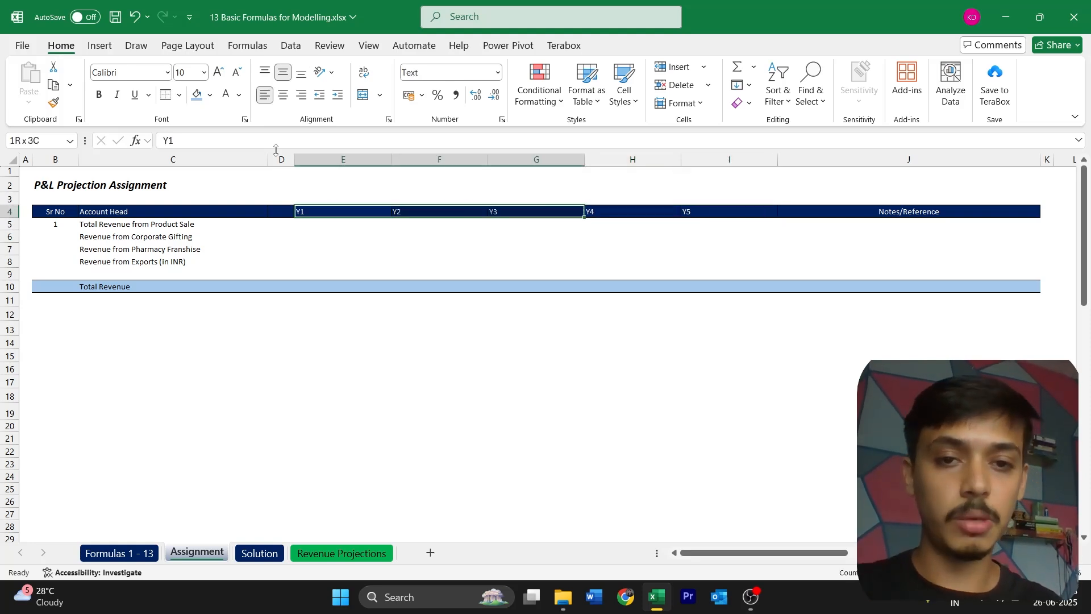
key("alt+h")
key("a")
key("c")
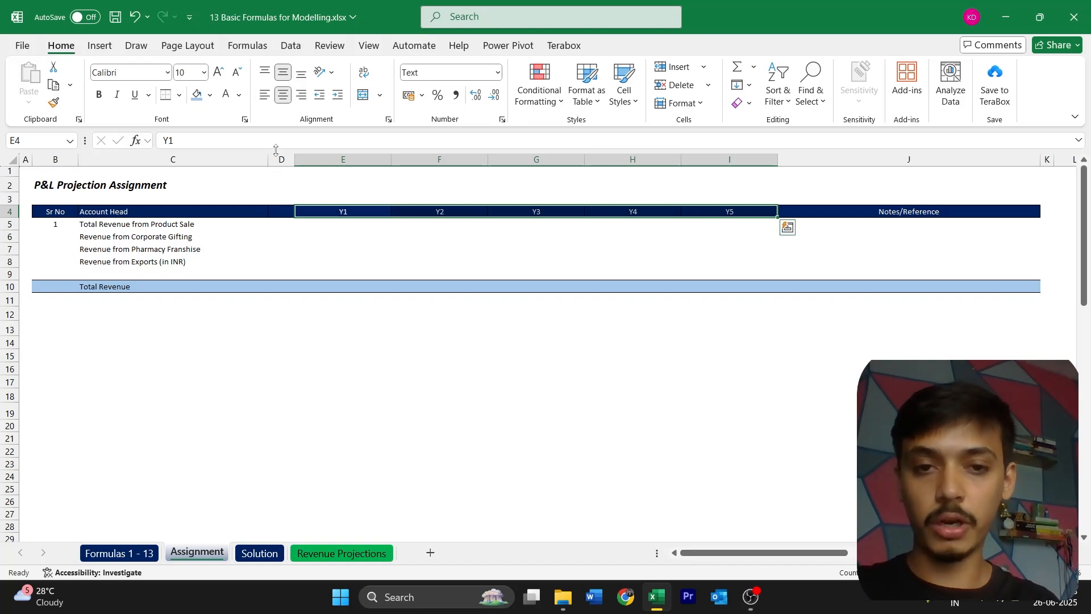
Step: Review the Link Cells entry on the Formulas 1 - 13 sheet
key("Down")
key("Left")
key("Left")
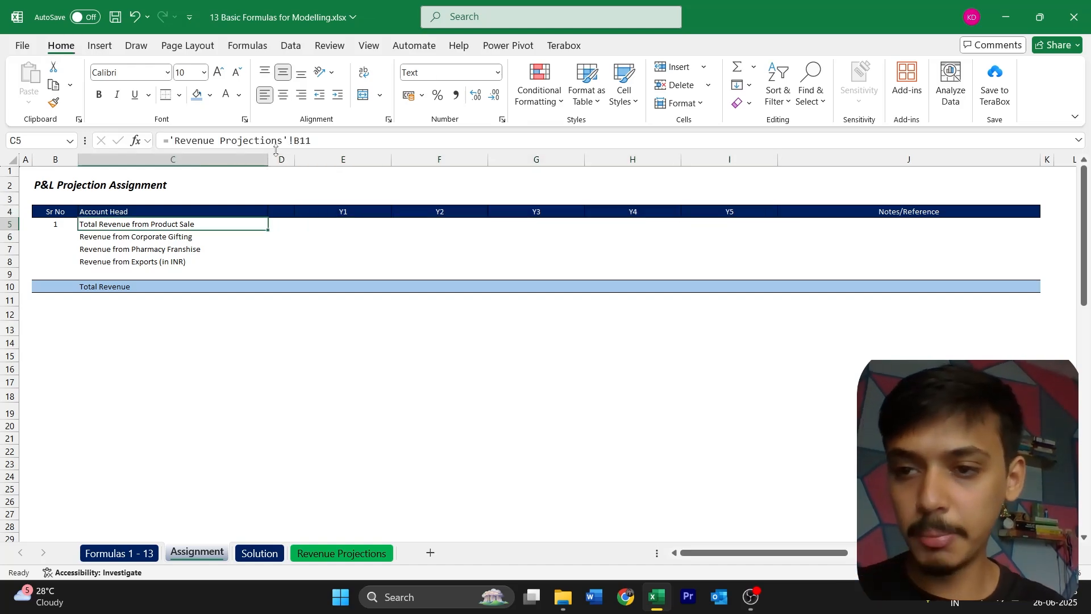
key("ctrl+Page_Up")
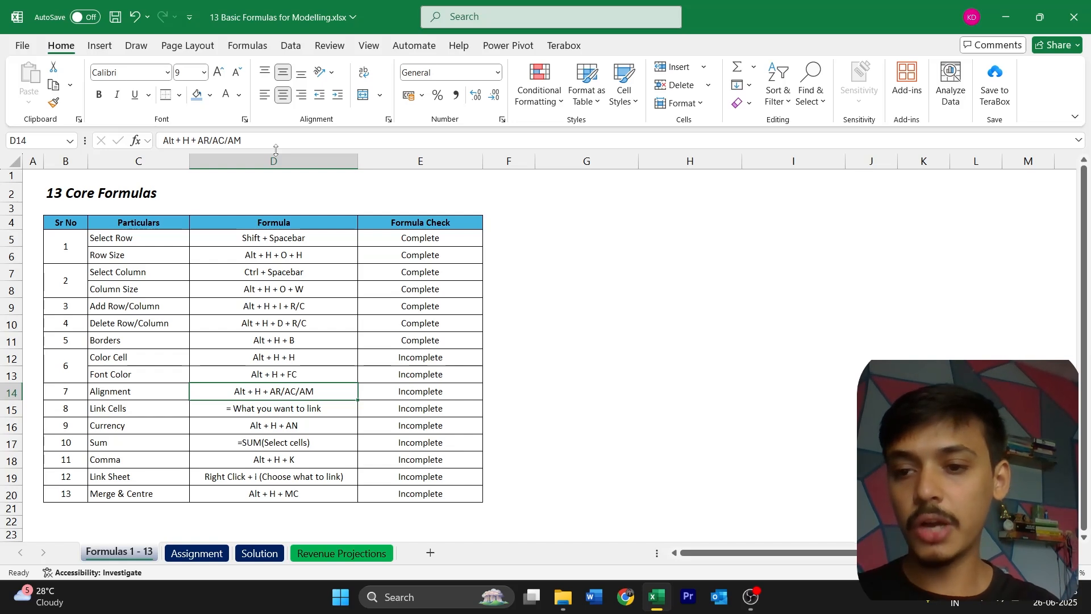
key("Down")
key("Left")
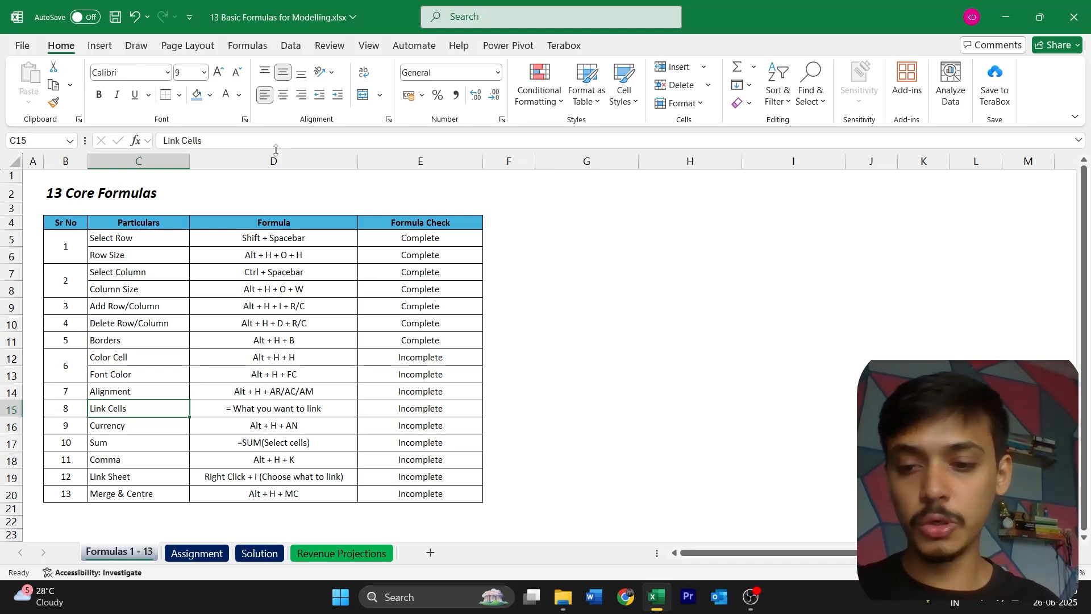
Step: Examine the contents of the heading cells in row 4 on the Solution sheet, from Sr No to Y2
key("ctrl+Page_Down")
key("ctrl+Page_Down")
left_click(65, 216)
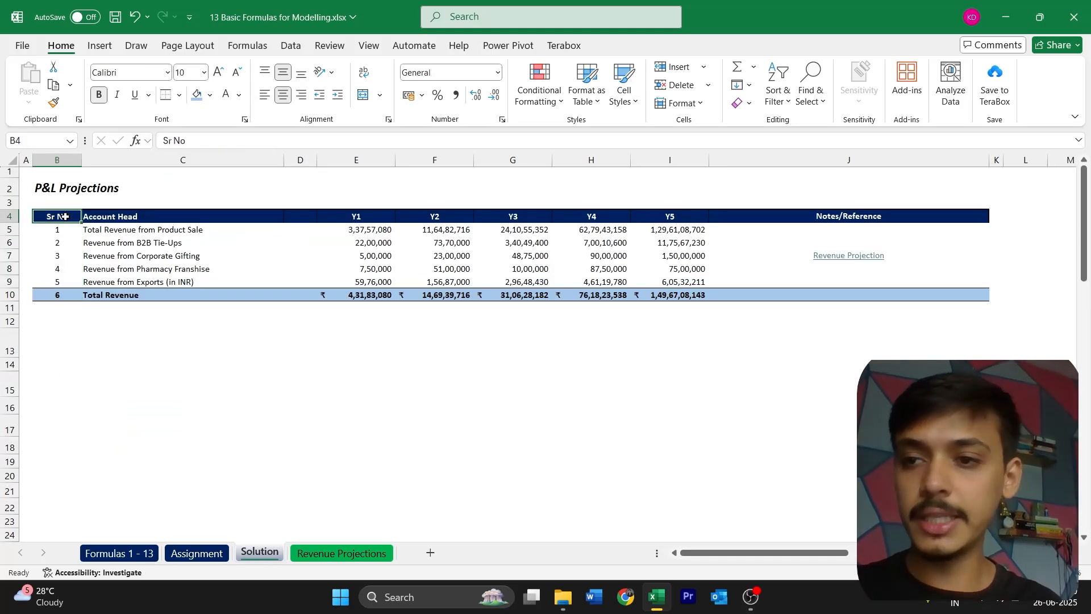
key("Right")
key("Right")
key("Right")
key("Right")
key("Right")
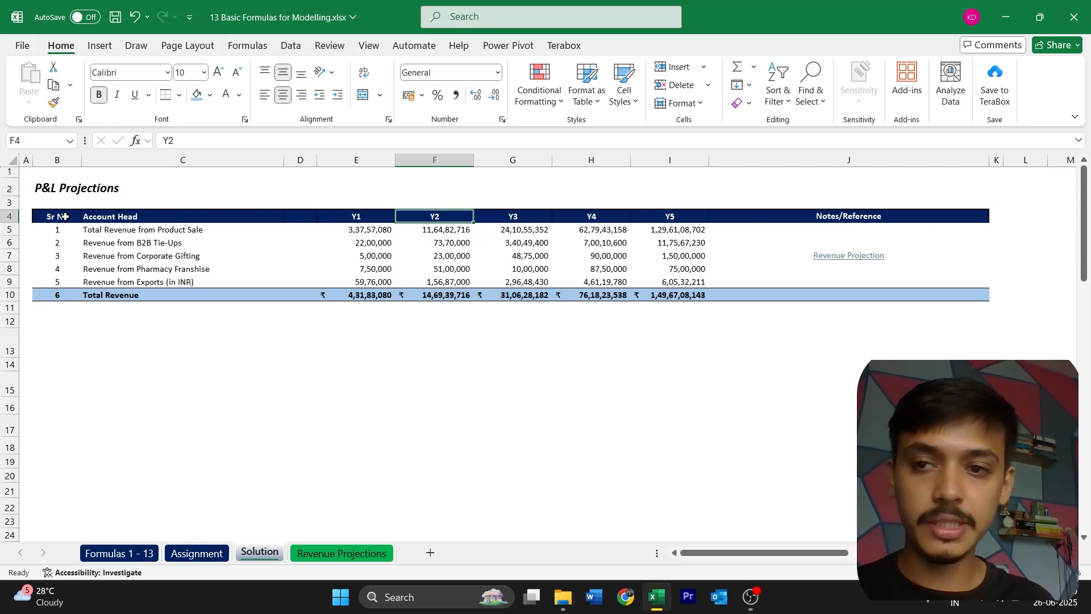
key("Left")
key("Left")
key("Left")
key("Left")
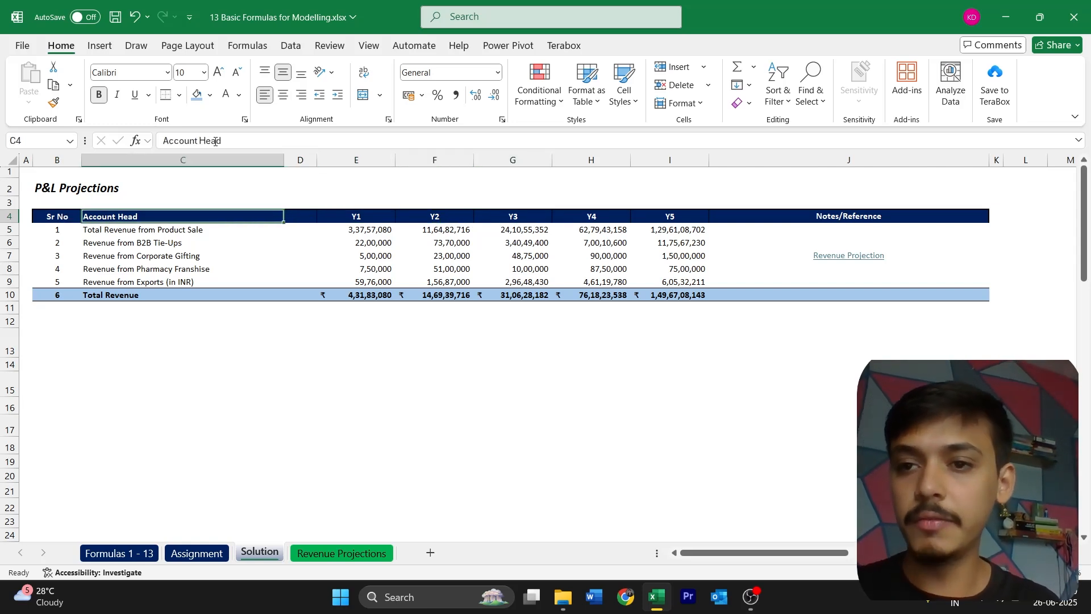
left_click(231, 186)
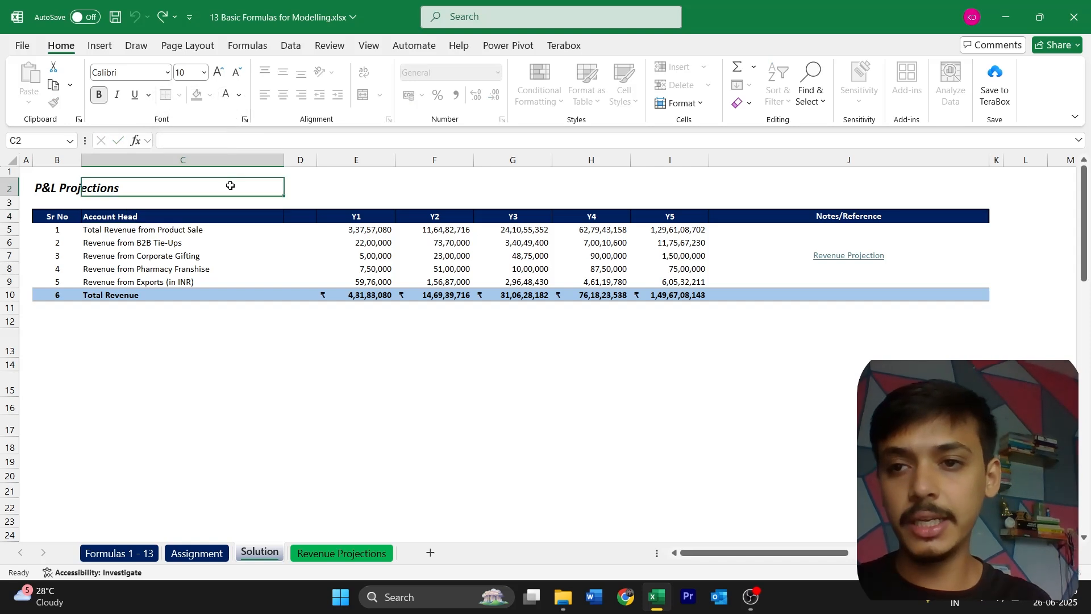
left_click(209, 212)
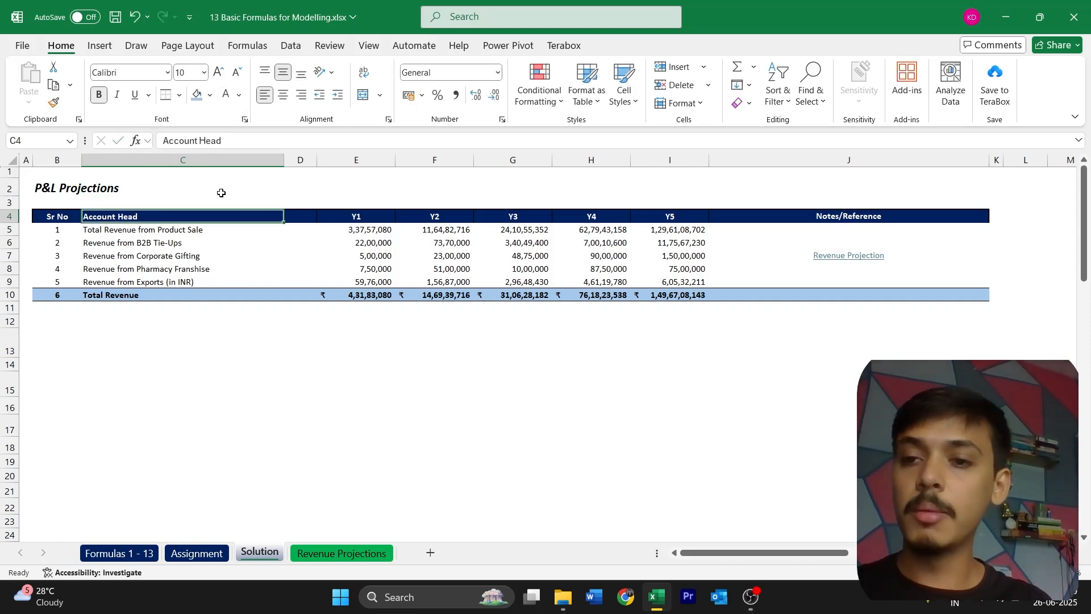
Step: Inspect the link formula in C5 on the Solution sheet and its source cell B11 on the Revenue Projections sheet
key("Down")
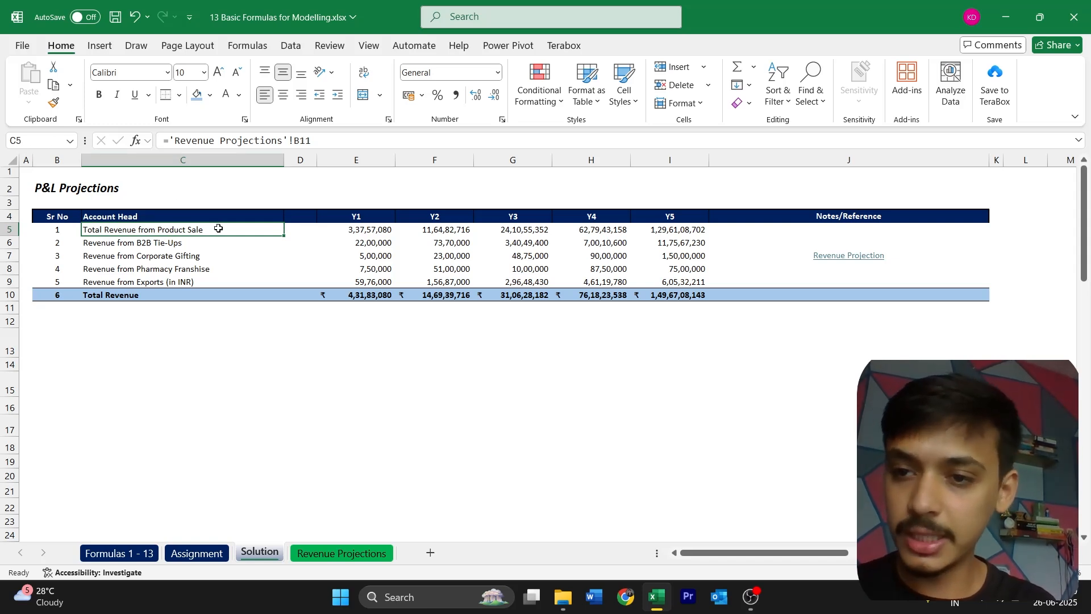
left_click_drag(165, 140, 356, 126)
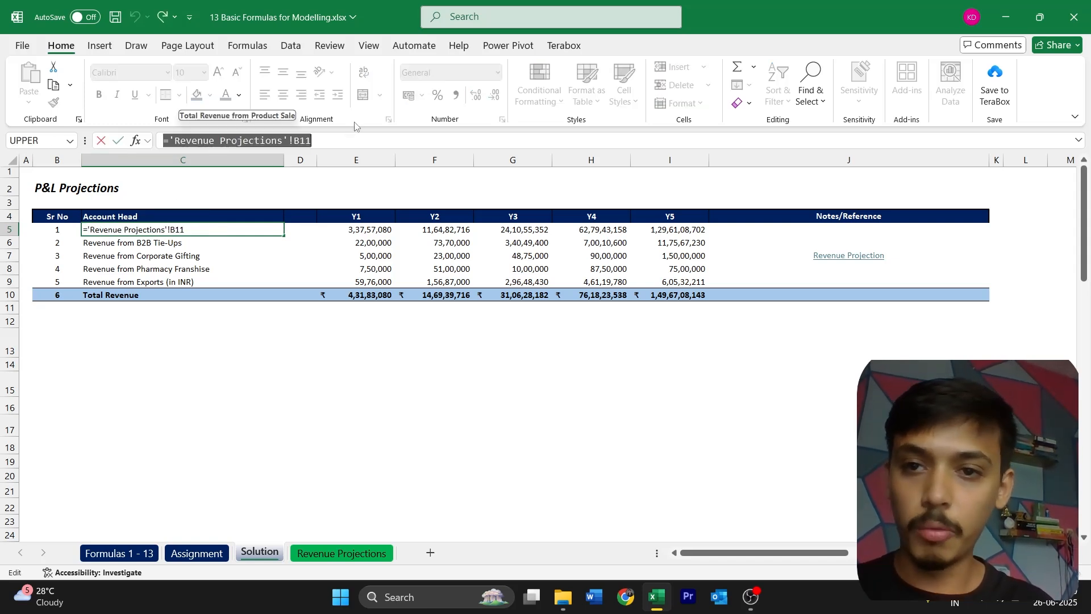
left_click(355, 140)
key("Escape")
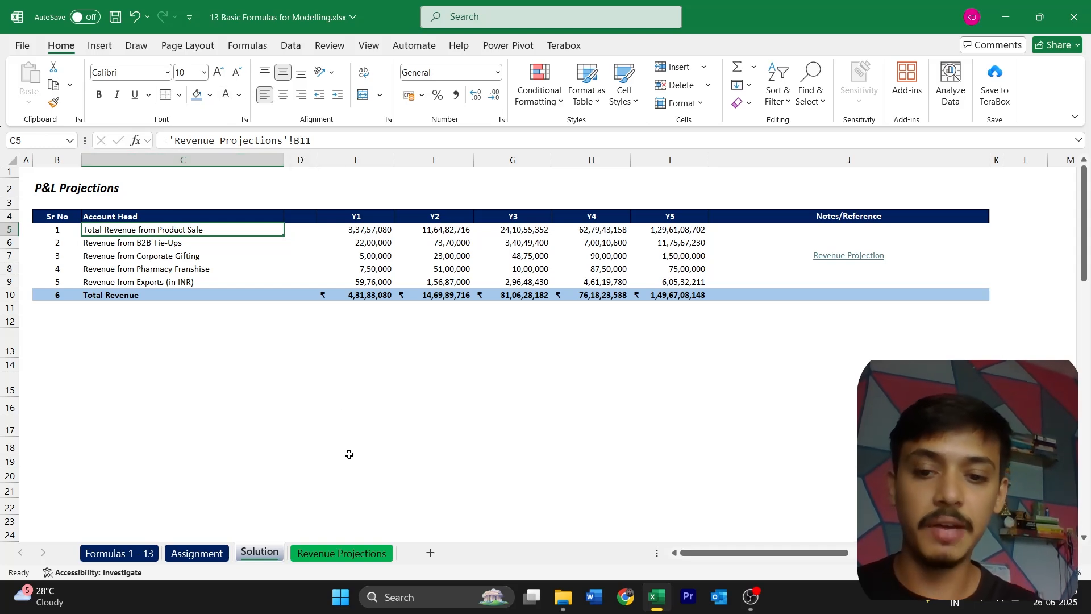
left_click(341, 553)
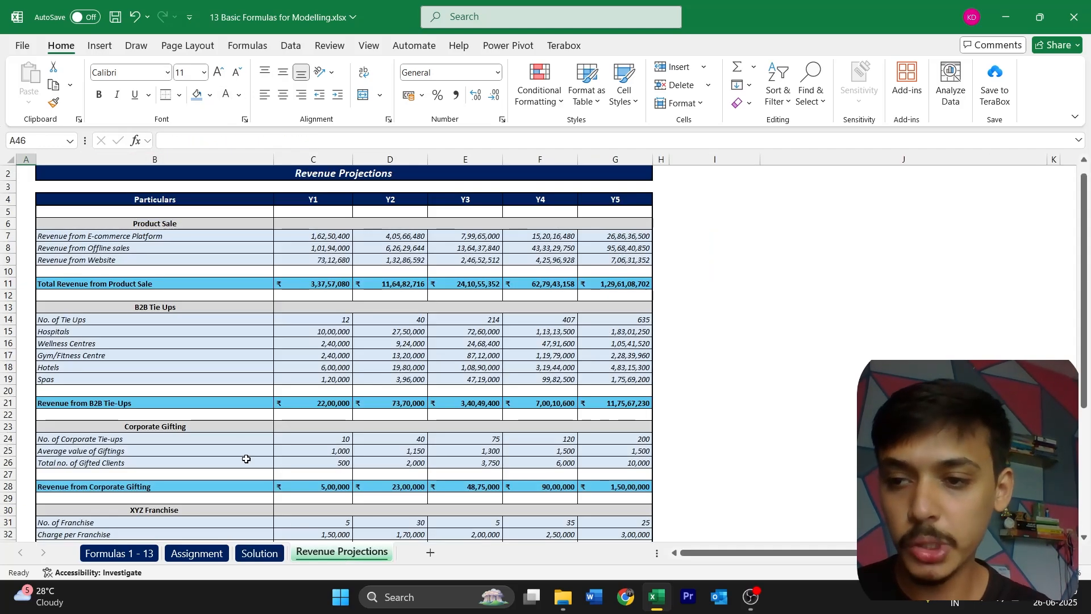
left_click(95, 285)
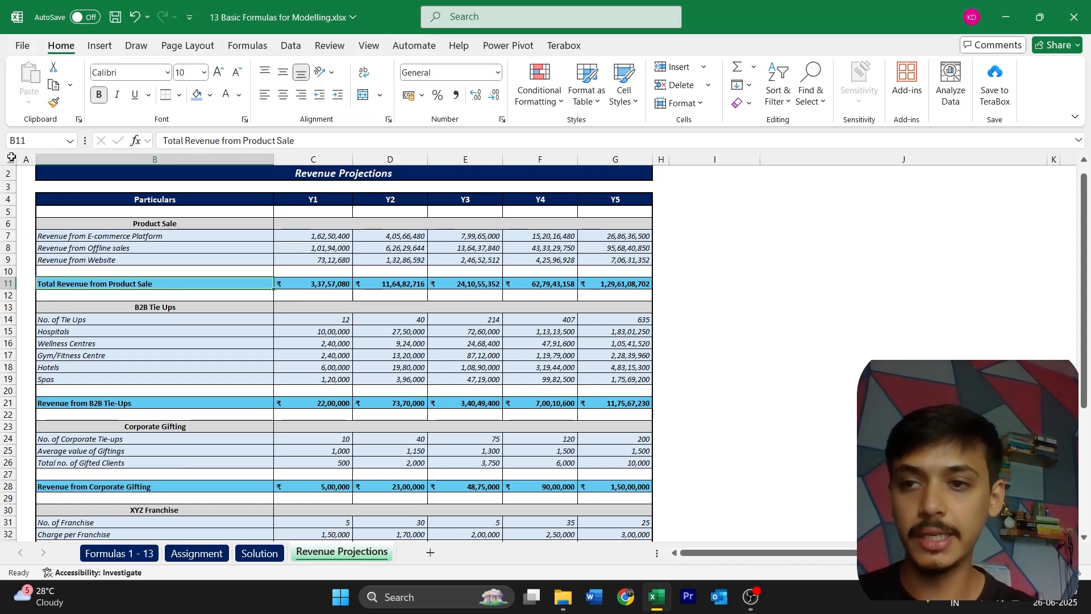
left_click(259, 553)
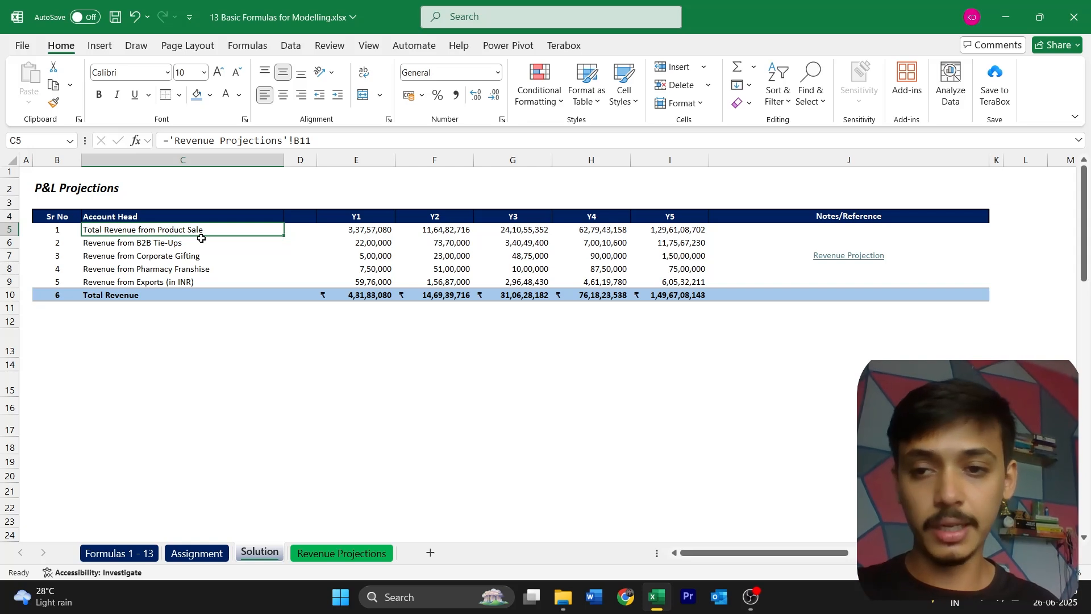
Step: Compare the account heads in column C, rows 5 to 9, between the Assignment and Solution sheets to find the missing one
key("ctrl+Page_Up")
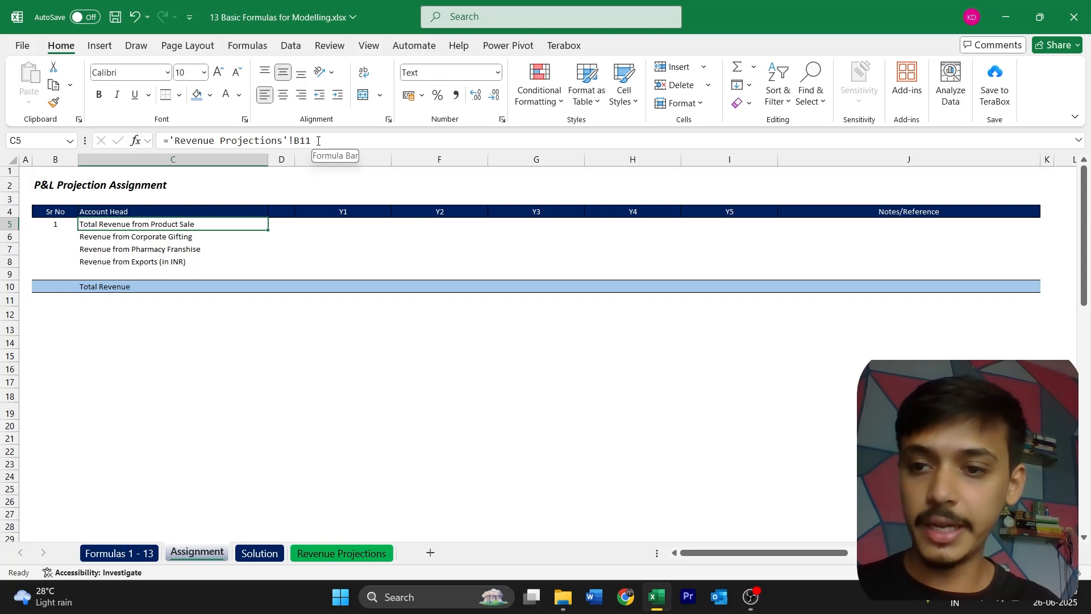
key("Down")
key("Down")
key("Down")
key("Down")
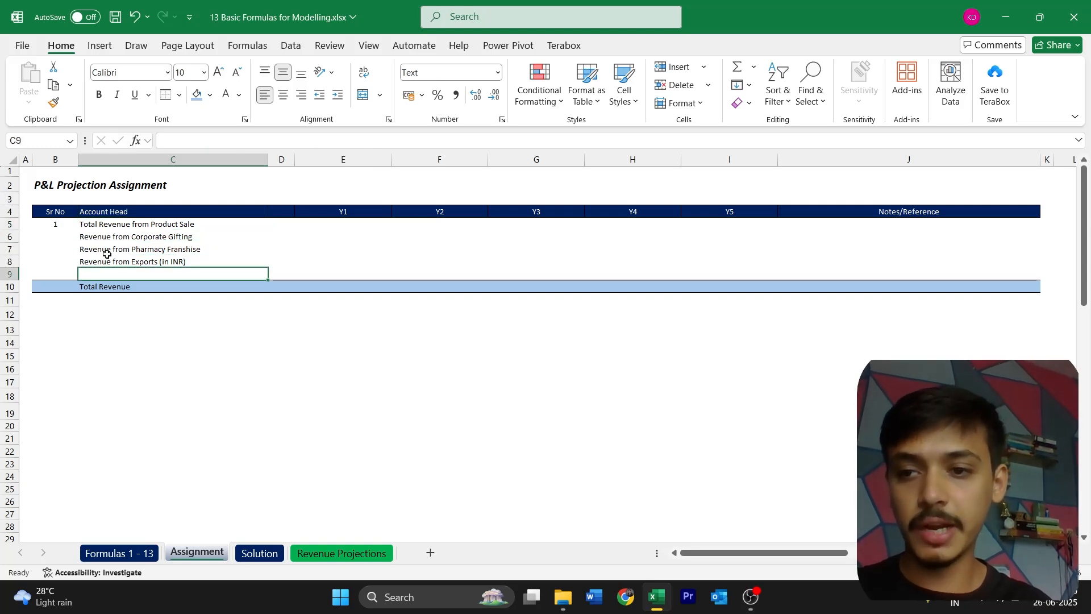
key("ctrl+Page_Down")
key("Down")
key("Down")
key("Down")
key("Down")
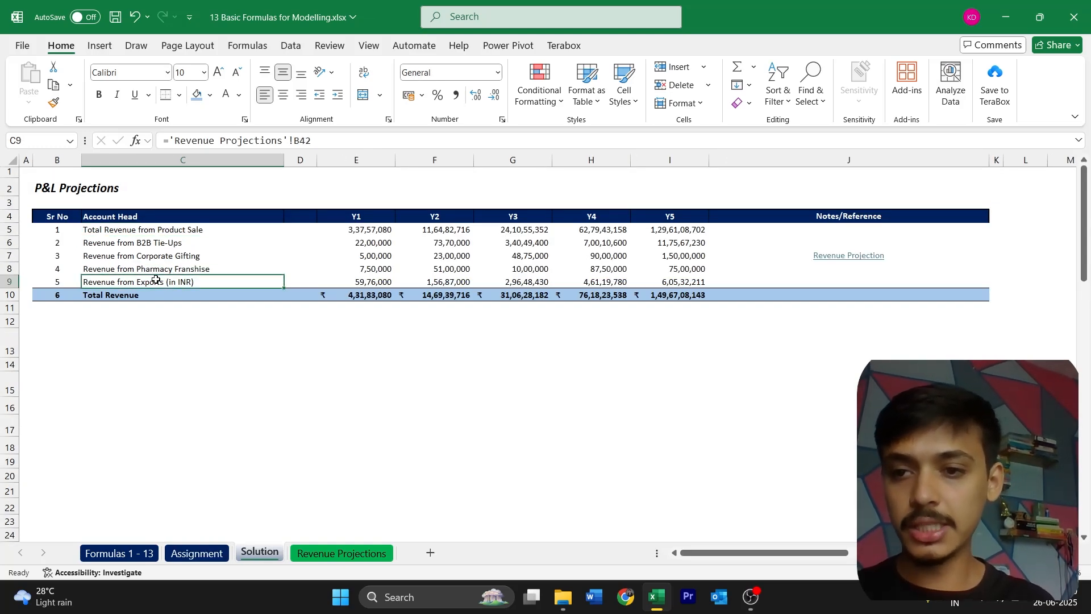
key("ctrl+Page_Up")
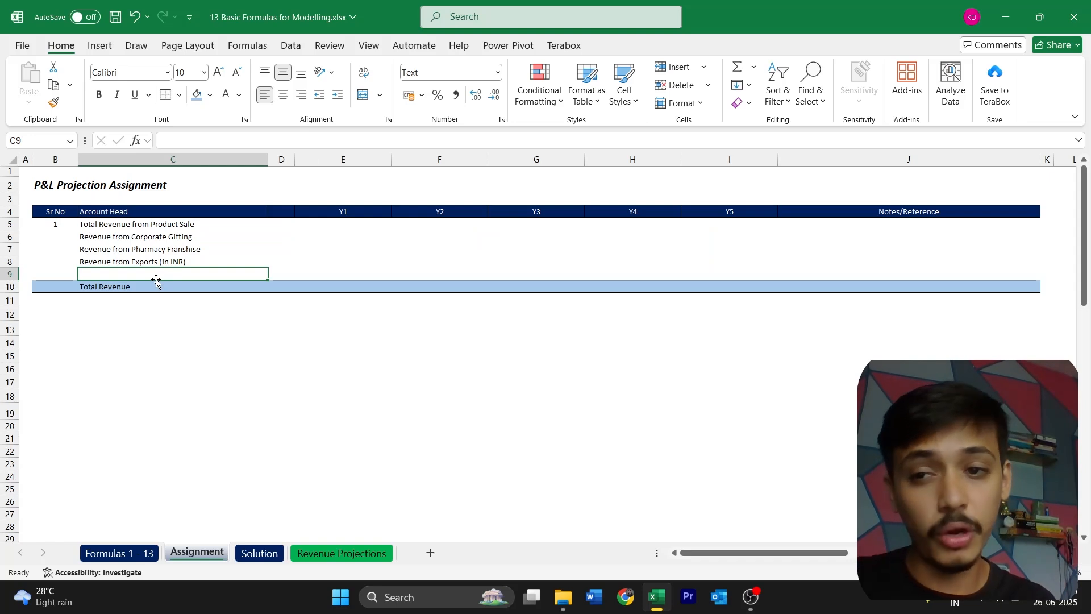
key("Up")
key("Up")
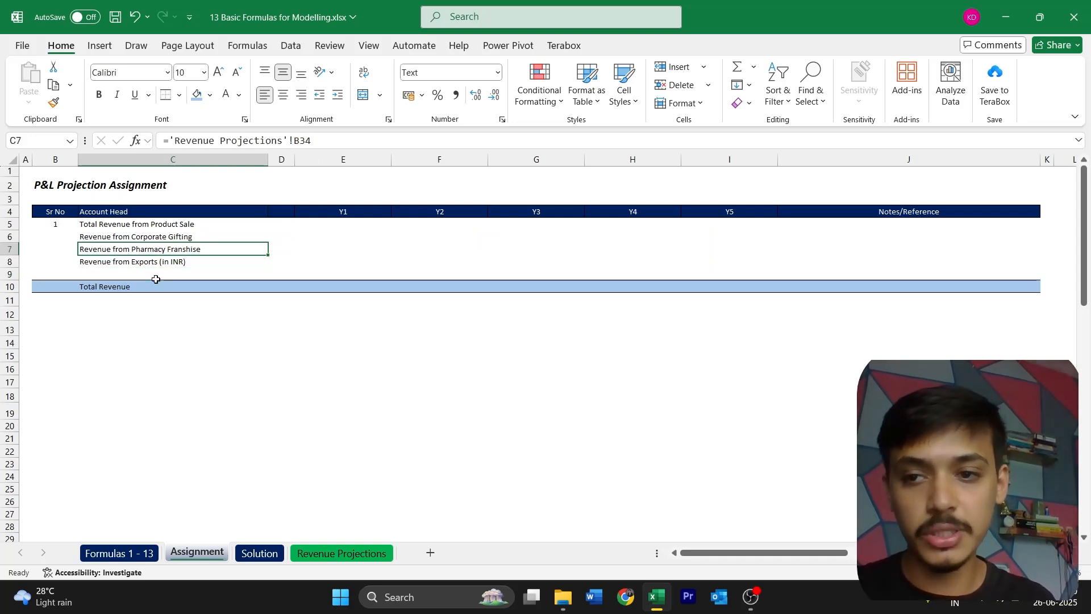
key("Up")
key("ctrl+Page_Down")
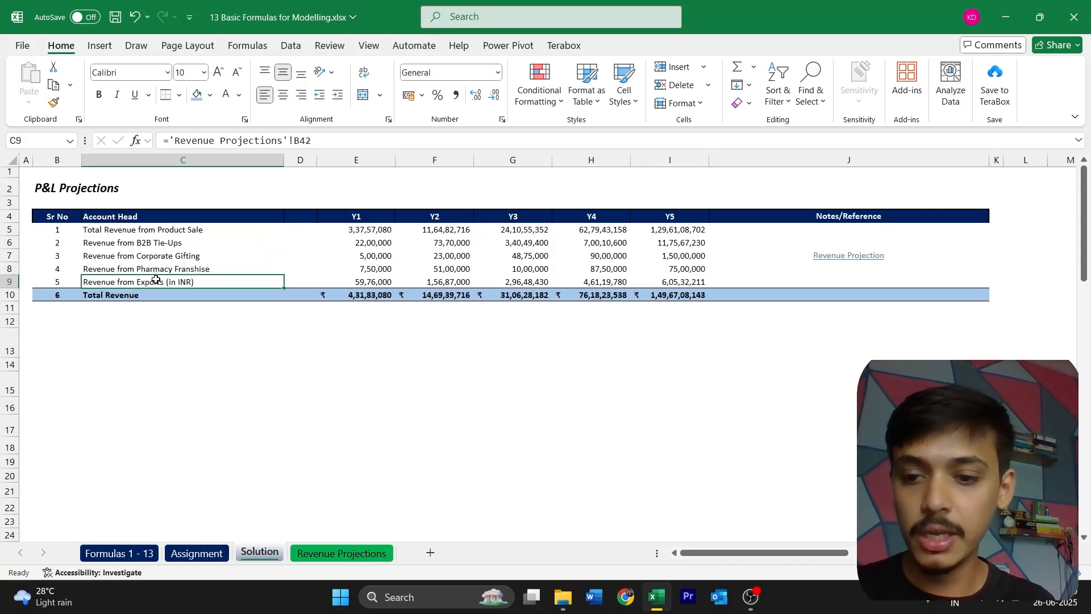
key("Up")
key("Up")
key("Up")
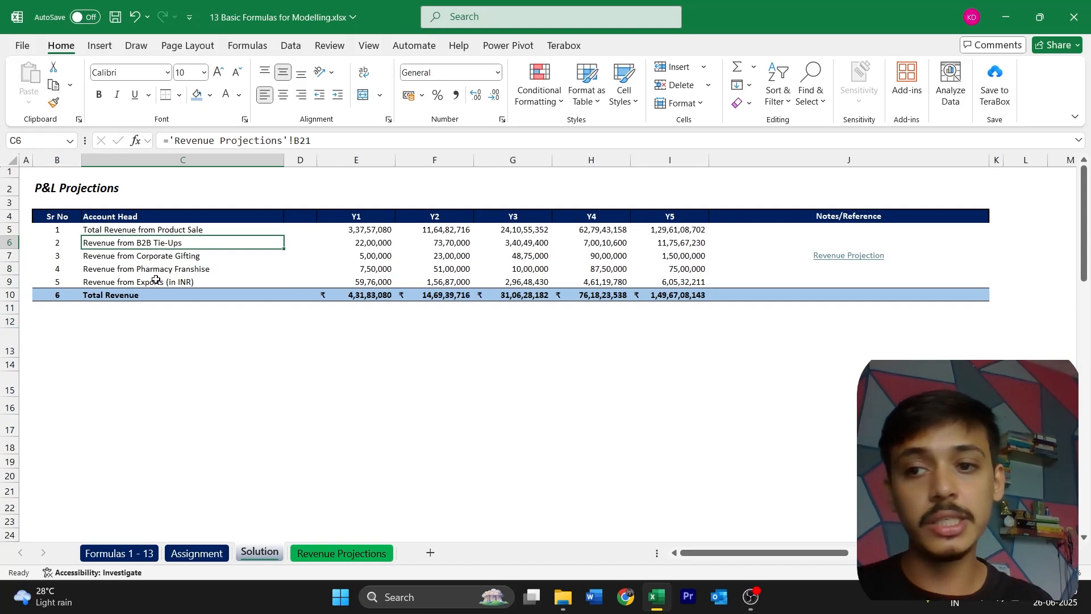
key("ctrl+Page_Up")
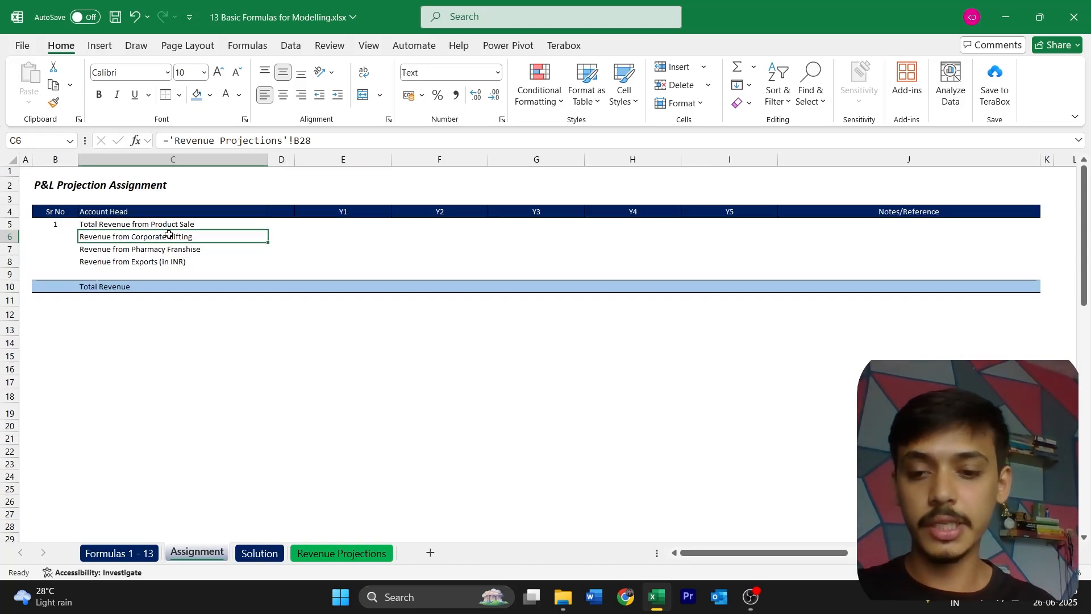
key("ctrl+Page_Down")
key("ctrl+Page_Up")
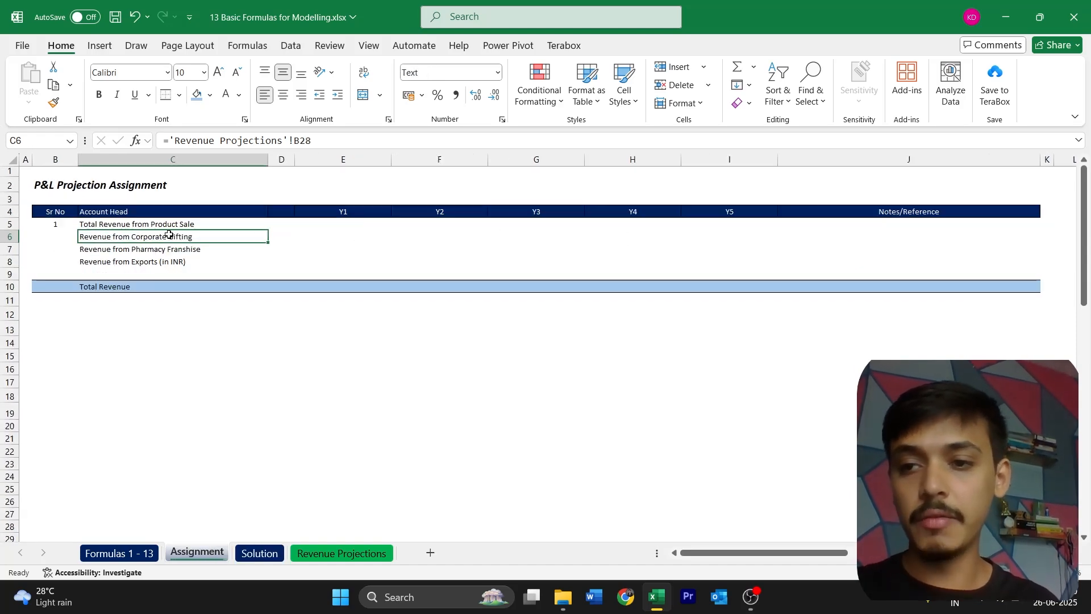
Step: Move the Corporate Gifting, Pharmacy Franshise and Exports account heads from C6:C8 down one row to C7:C9, leaving C6 empty
key("shift+Down")
key("shift+Down")
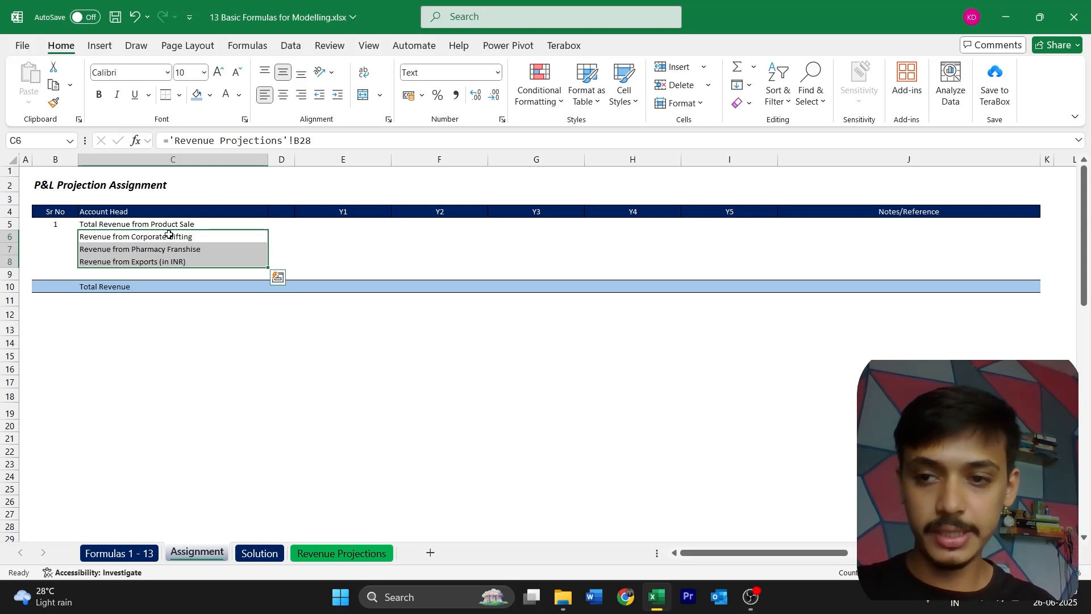
key("ctrl+c")
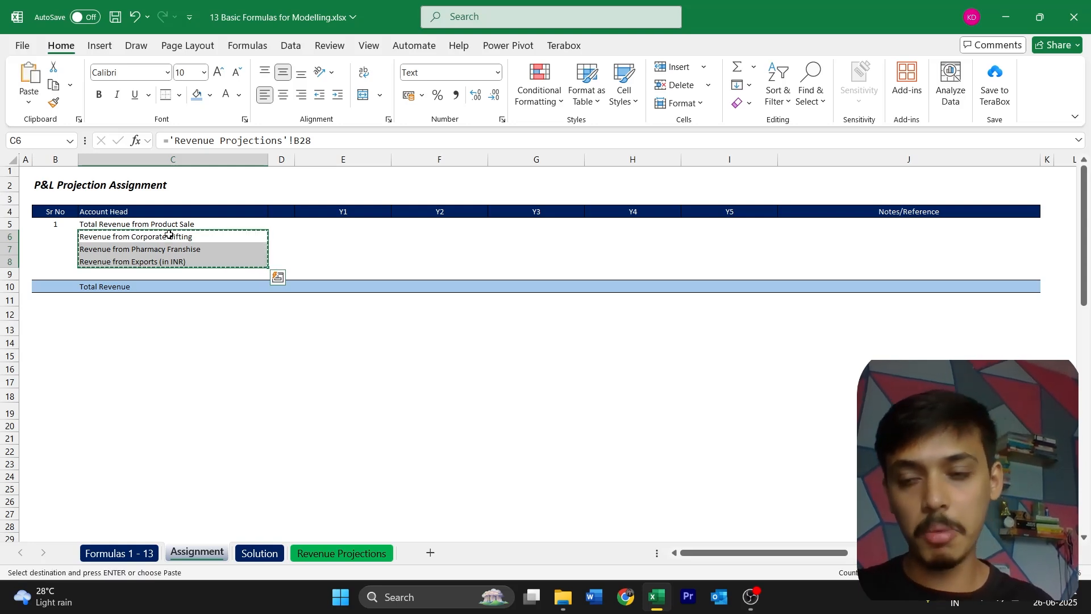
key("Down")
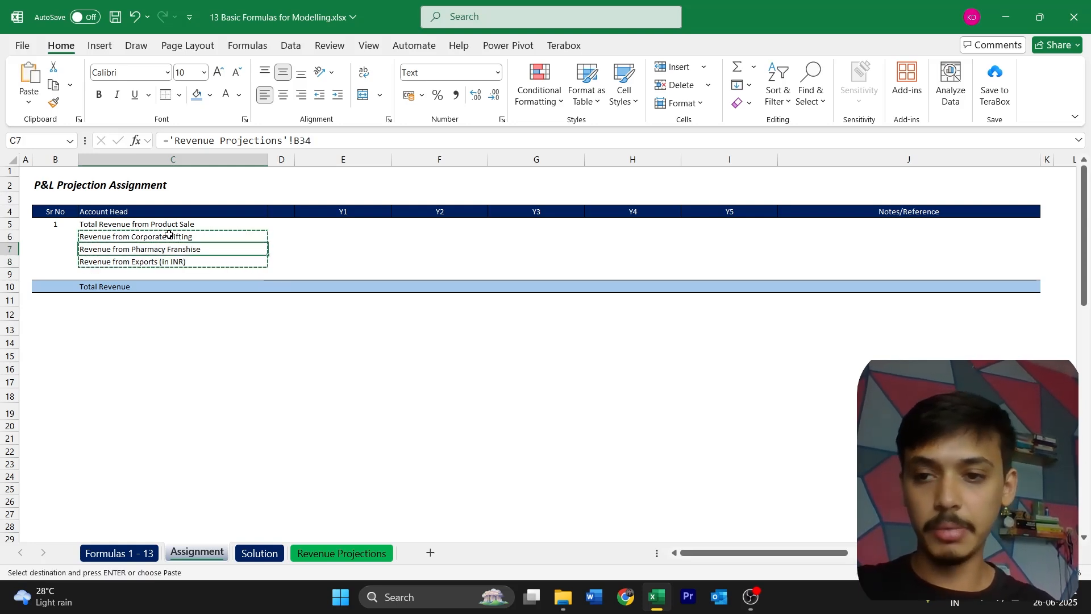
key("ctrl+v")
left_click(169, 234)
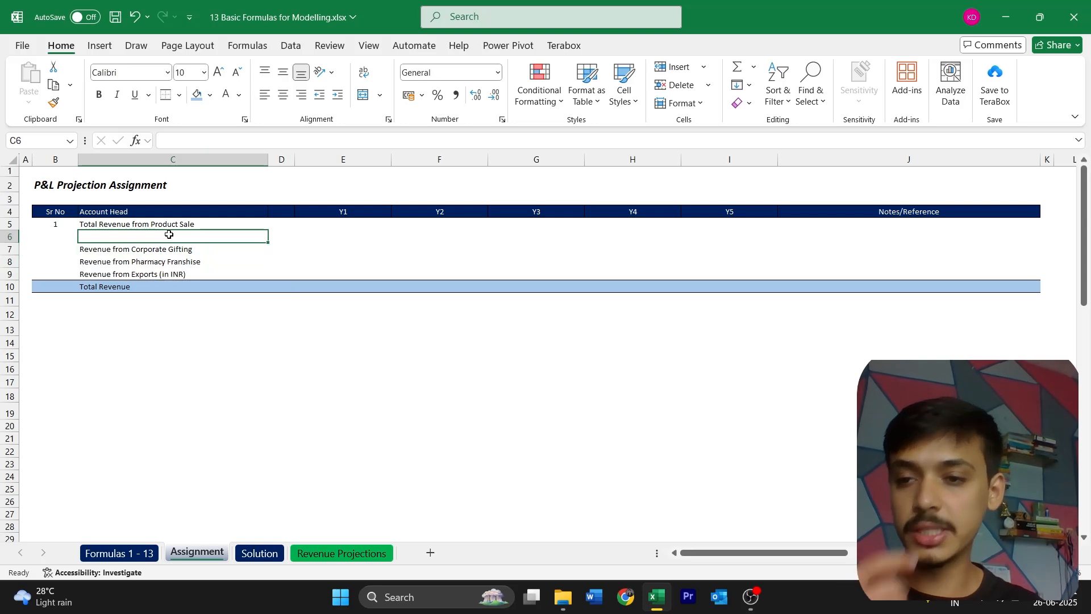
Step: Try moving the three account heads from C7:C9 to E7:E9 on the Assignment sheet, and undo the move
key("Down")
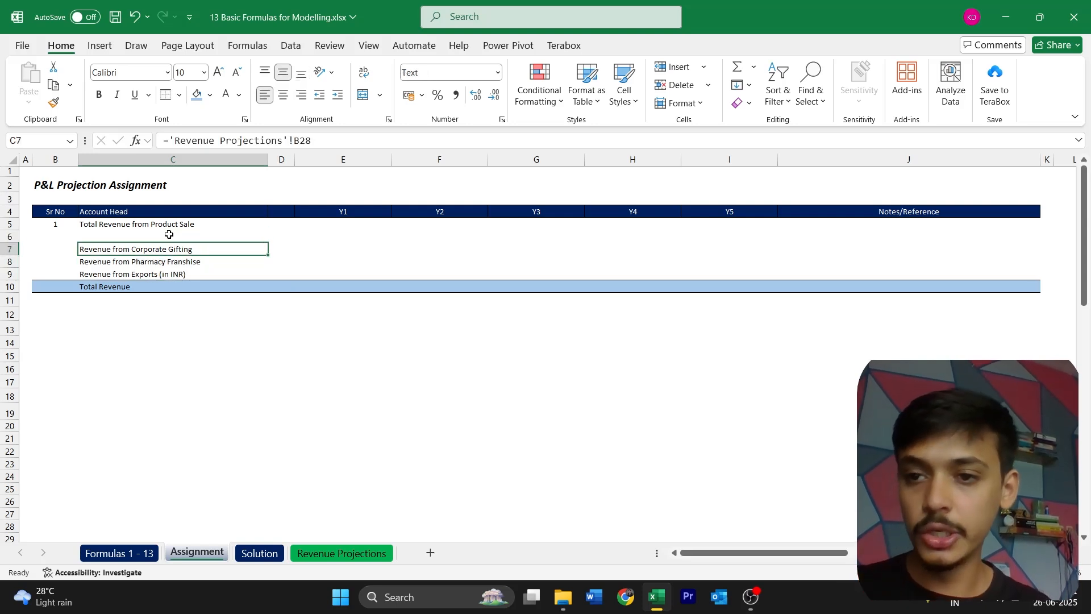
key("Up")
key("Down")
key("shift+Down")
key("shift+Down")
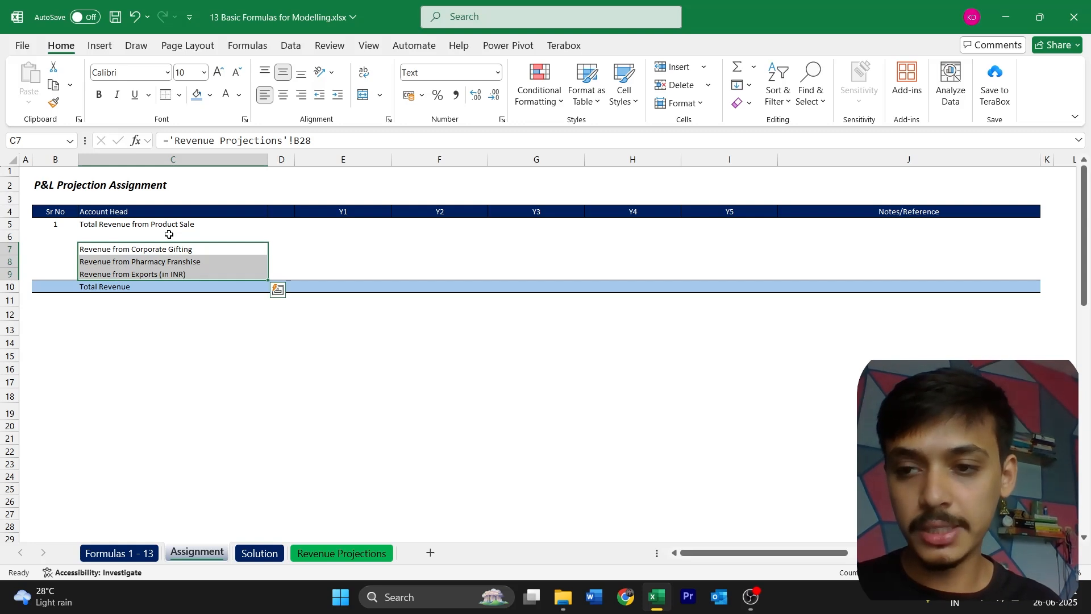
key("ctrl+c")
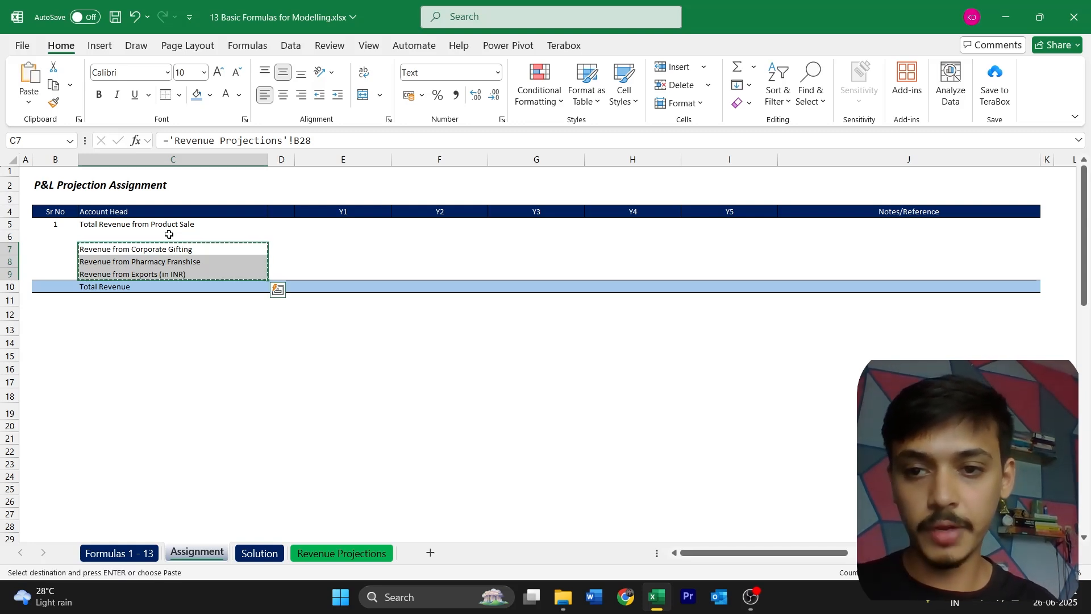
key("Right")
key("Right")
key("Return")
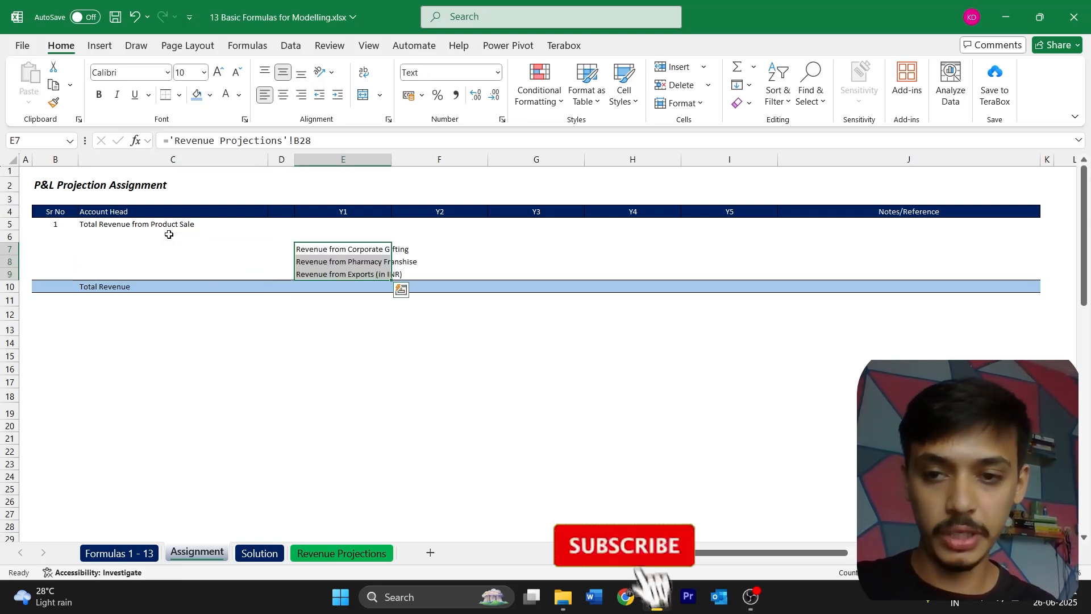
key("Left")
key("Left")
key("Left")
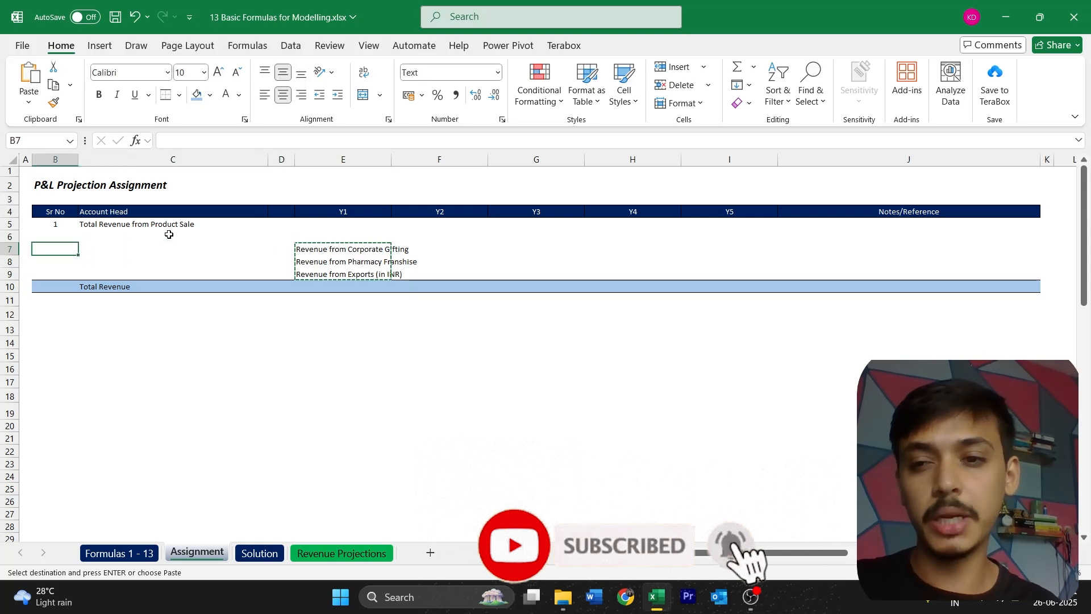
key("ctrl+z")
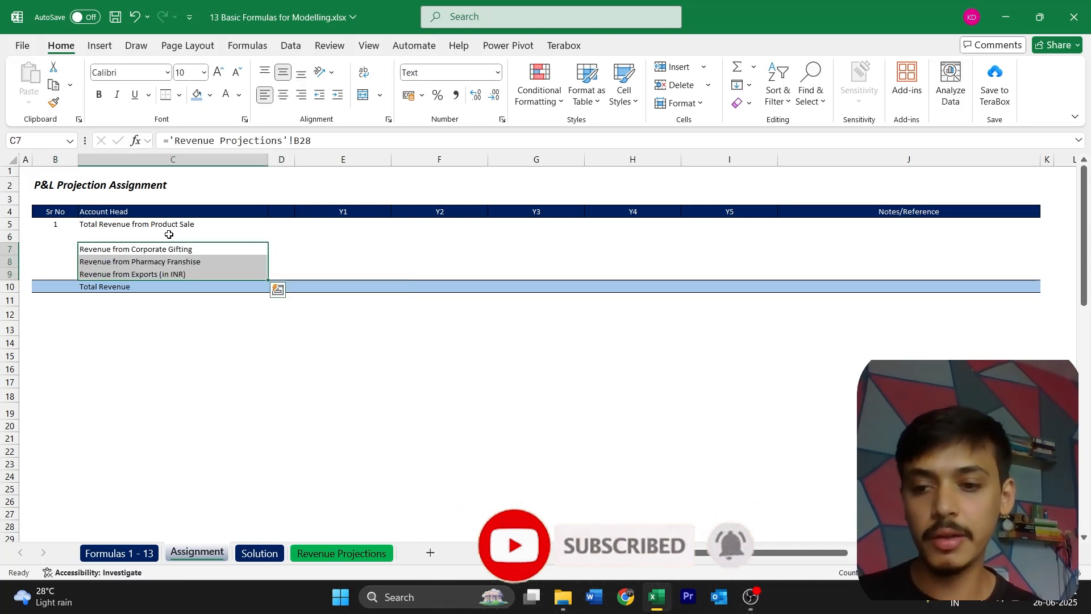
Step: Link C6 on the Assignment sheet to the Revenue from B2B Tie-Ups label in B21 of the Revenue Projections sheet
left_click(169, 234)
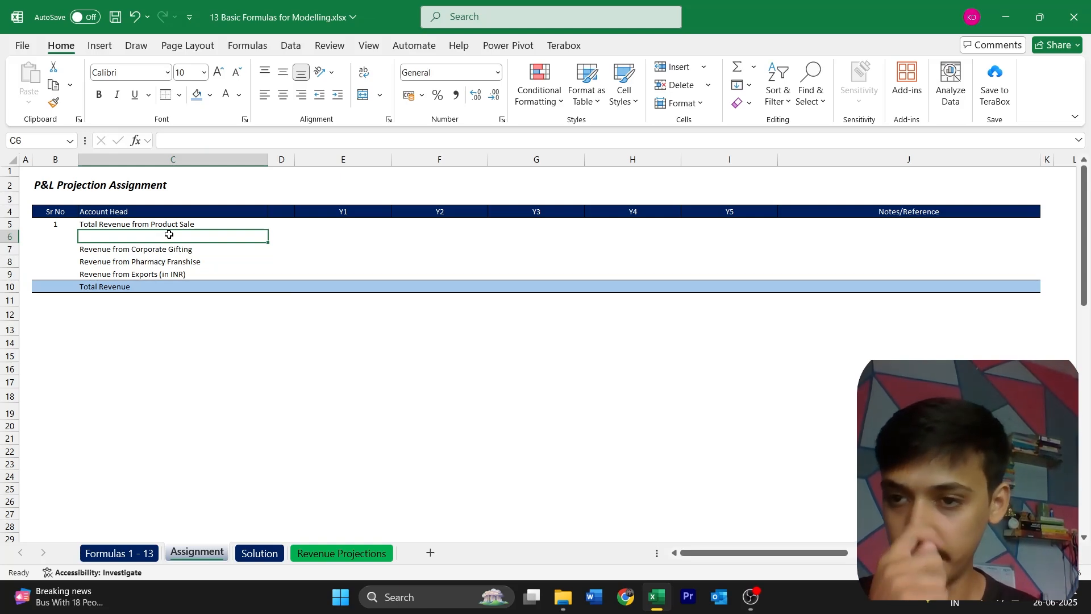
key("ctrl+Page_Down")
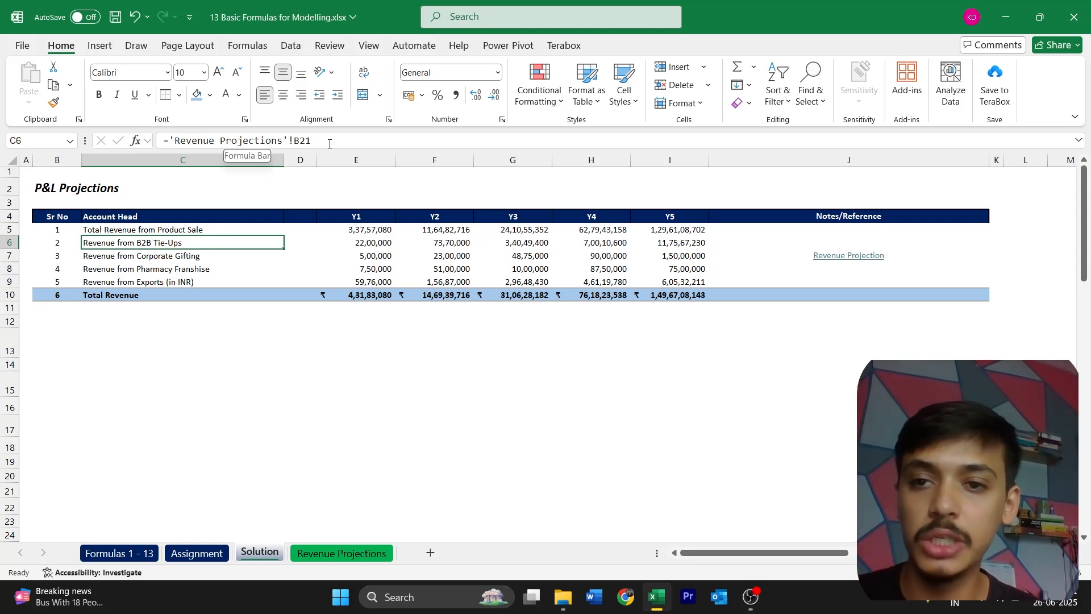
key("ctrl+Page_Up")
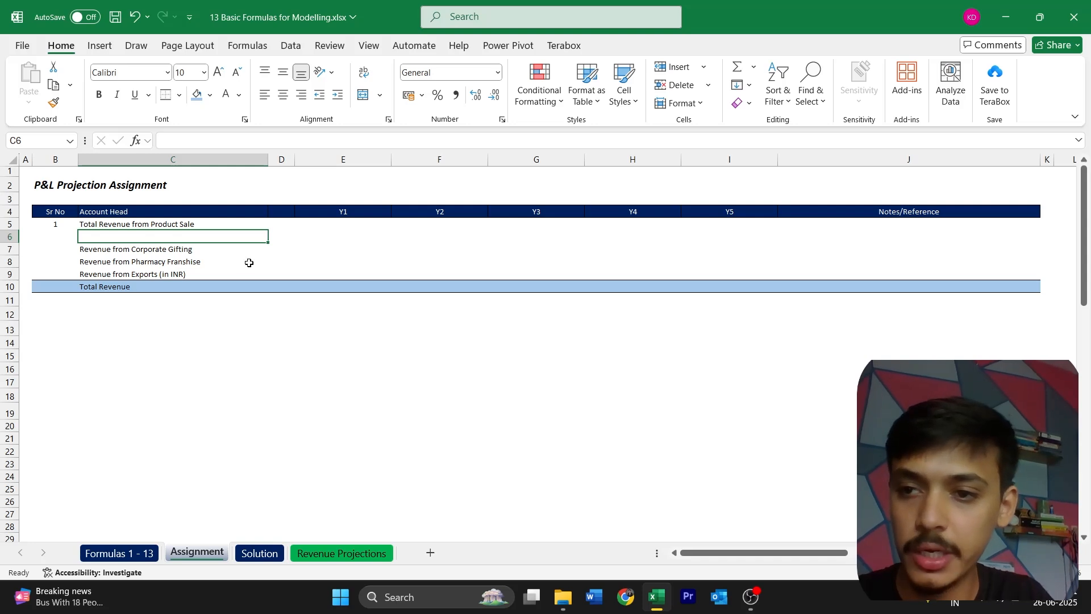
type("=")
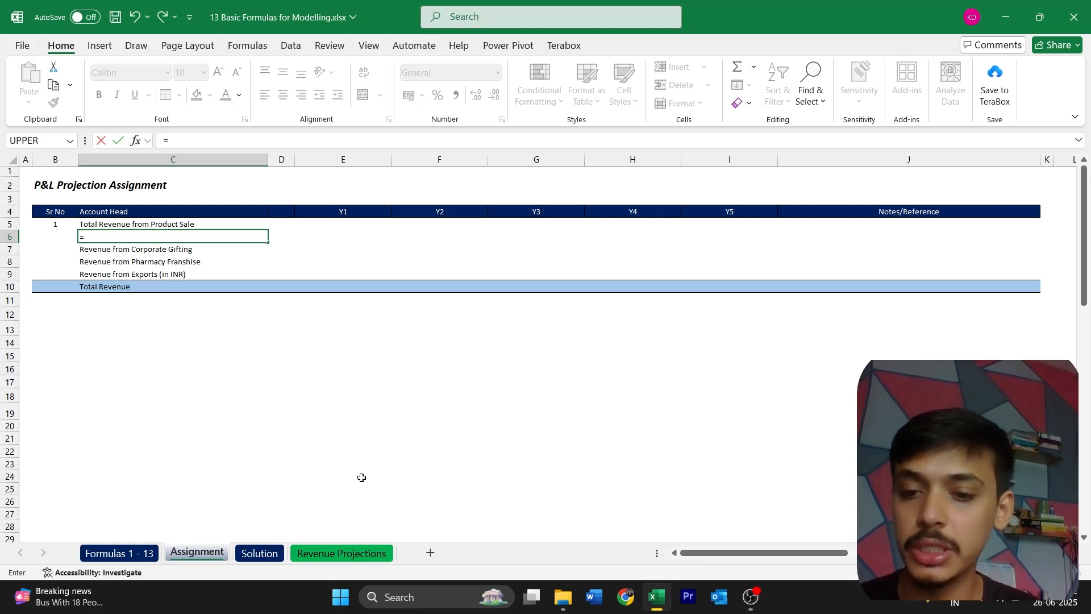
key("ctrl+Page_Down")
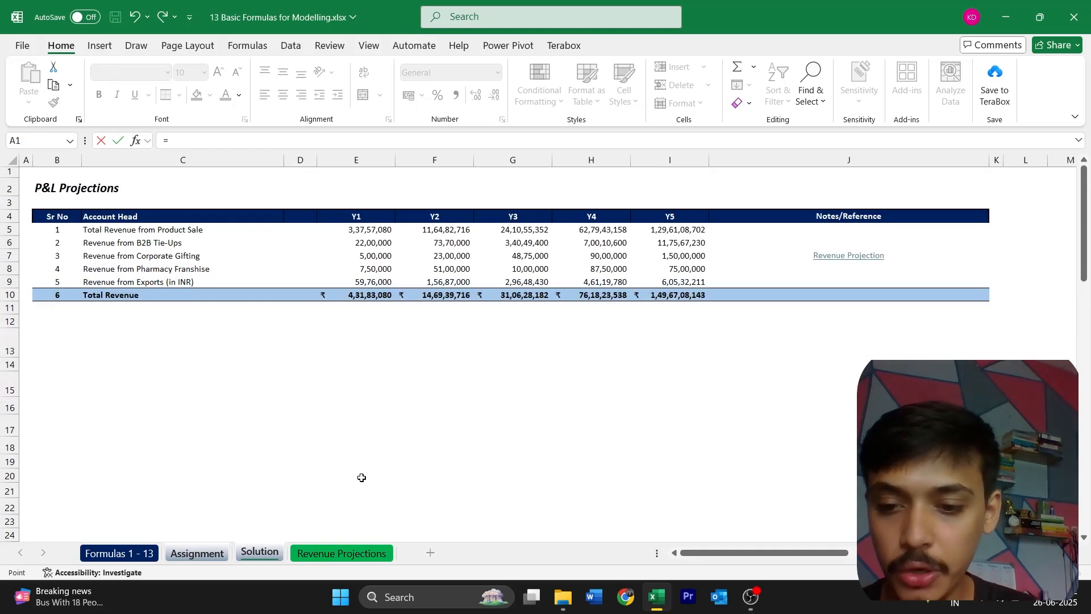
key("ctrl+Page_Down")
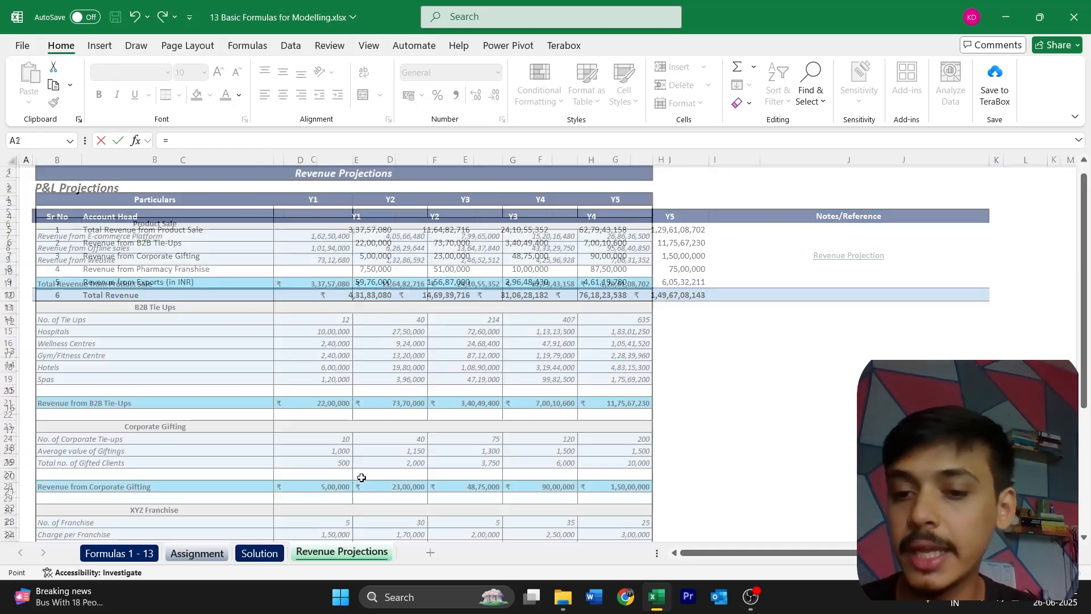
key("Right")
key("Down")
key("Down")
key("Down")
key("Down")
key("Down")
key("Down")
key("Down")
key("Down")
key("Down")
key("Down")
key("Down")
key("Down")
key("Down")
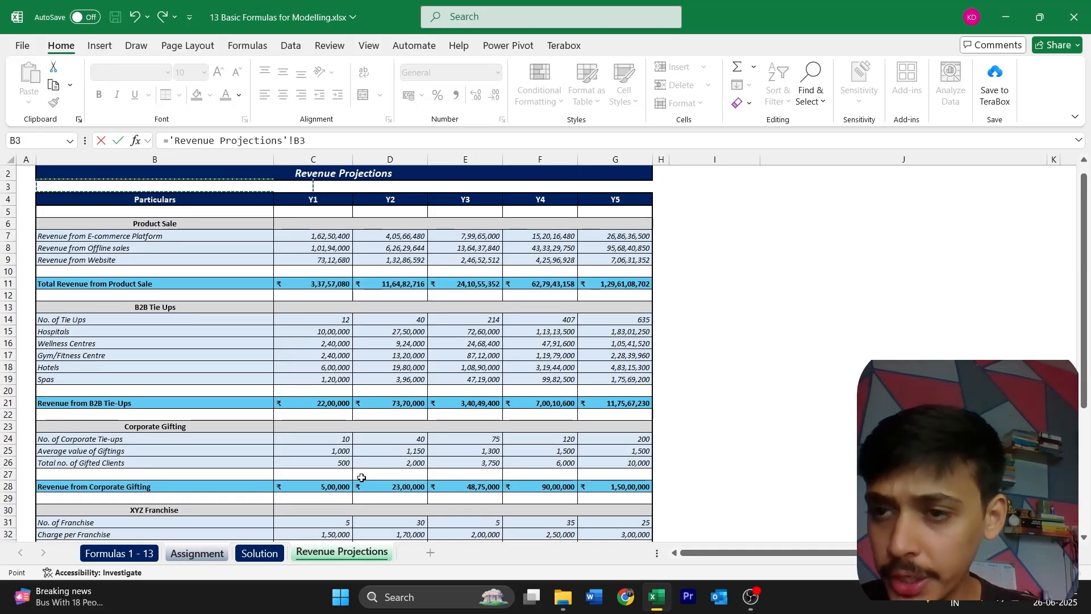
key("Down")
key("Down")
key("Down")
key("Down")
key("Down")
key("Down")
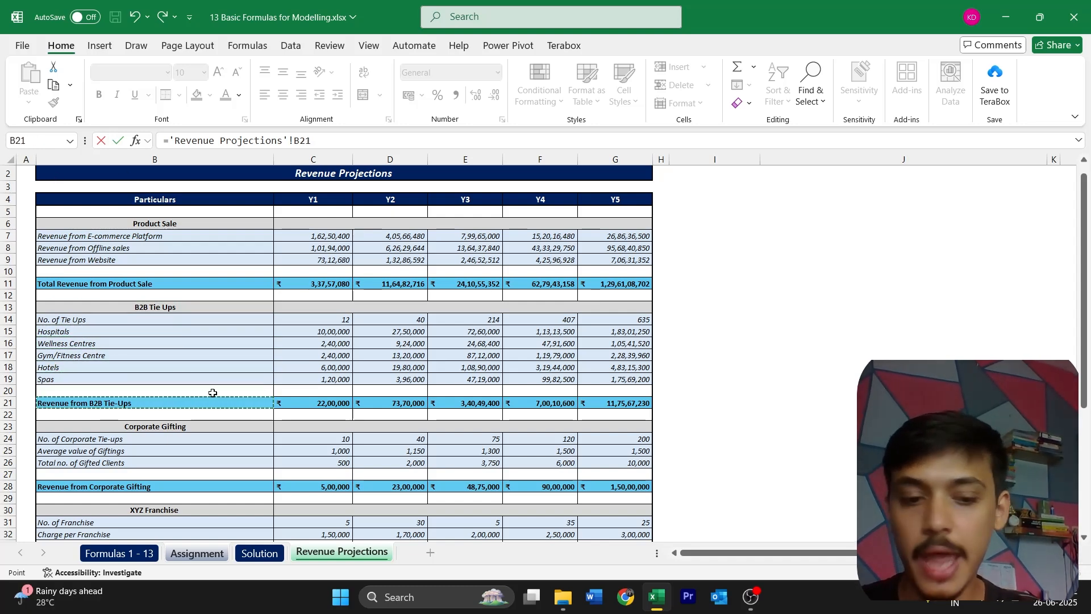
key("Return")
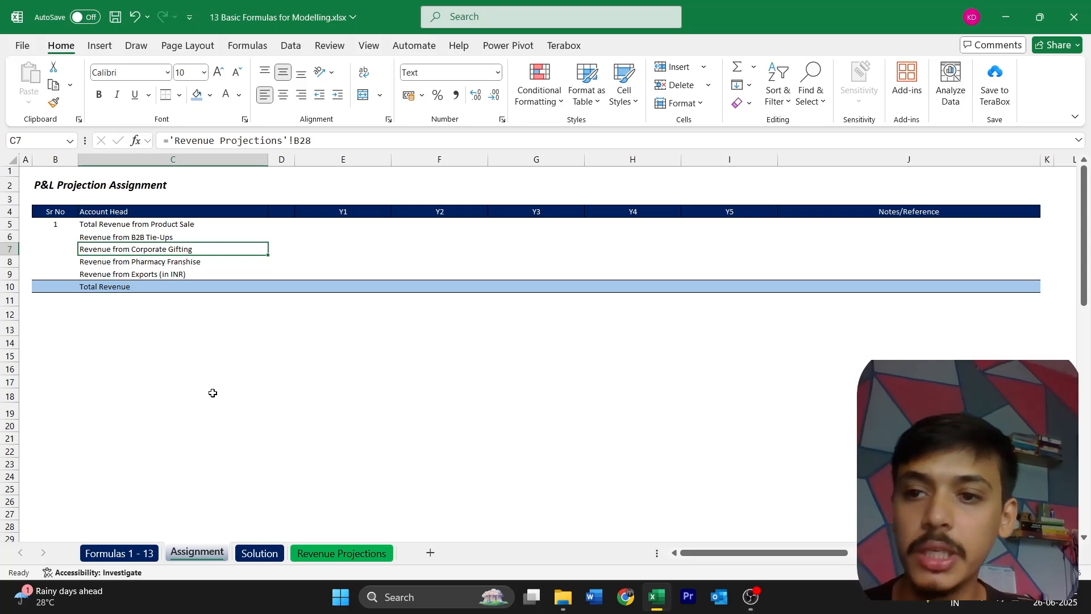
Step: Inspect the yearly link formulas for Total Revenue from Product Sale in row 5 of the Solution sheet
key("ctrl+Page_Down")
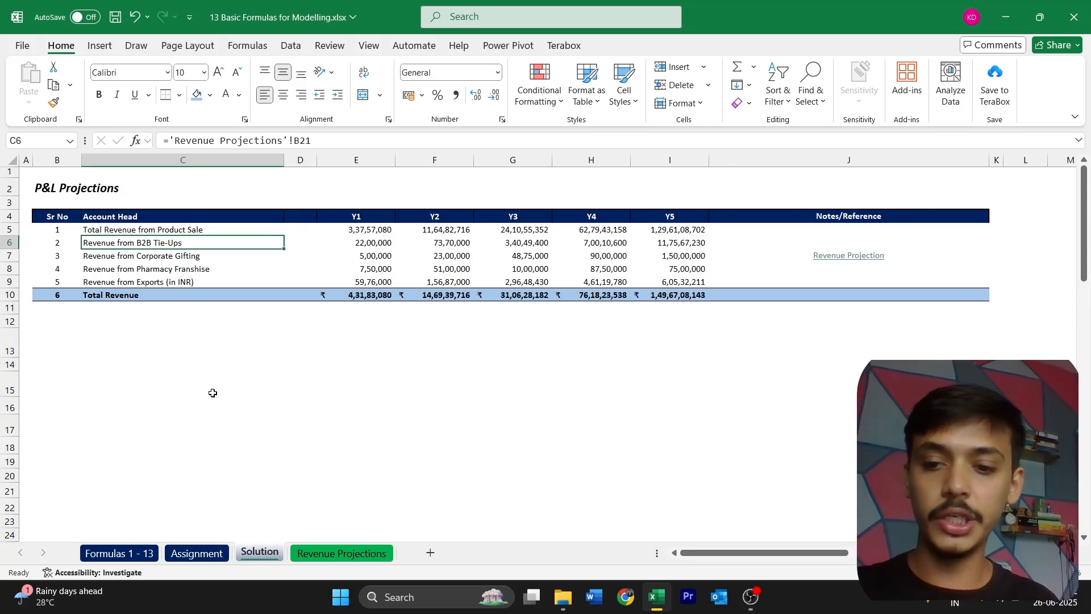
left_click_drag(392, 230, 680, 284)
left_click(380, 230)
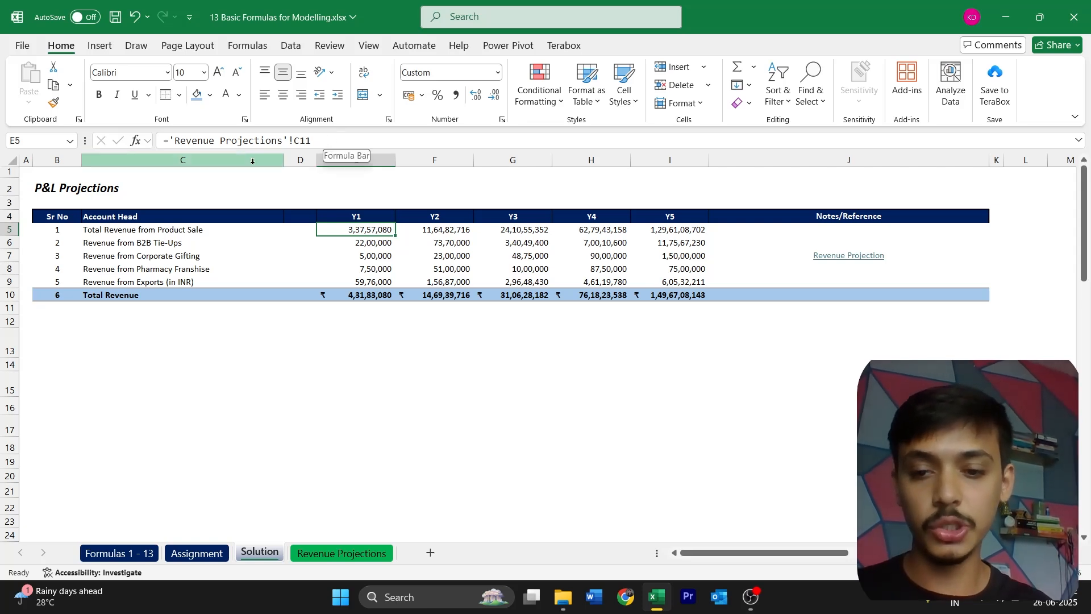
left_click(420, 232)
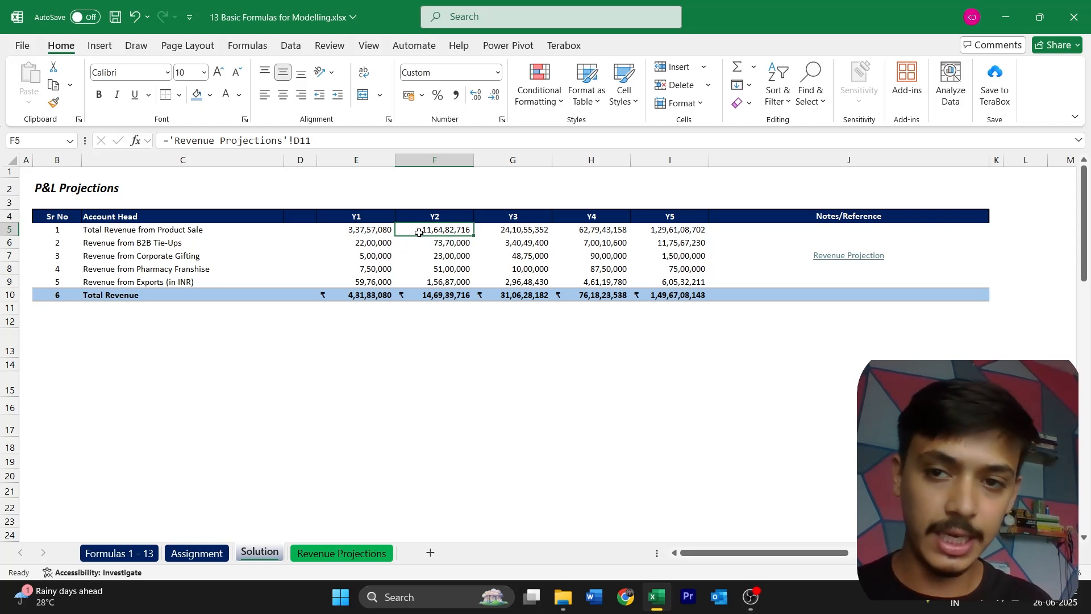
key("Right")
key("Right")
key("Right")
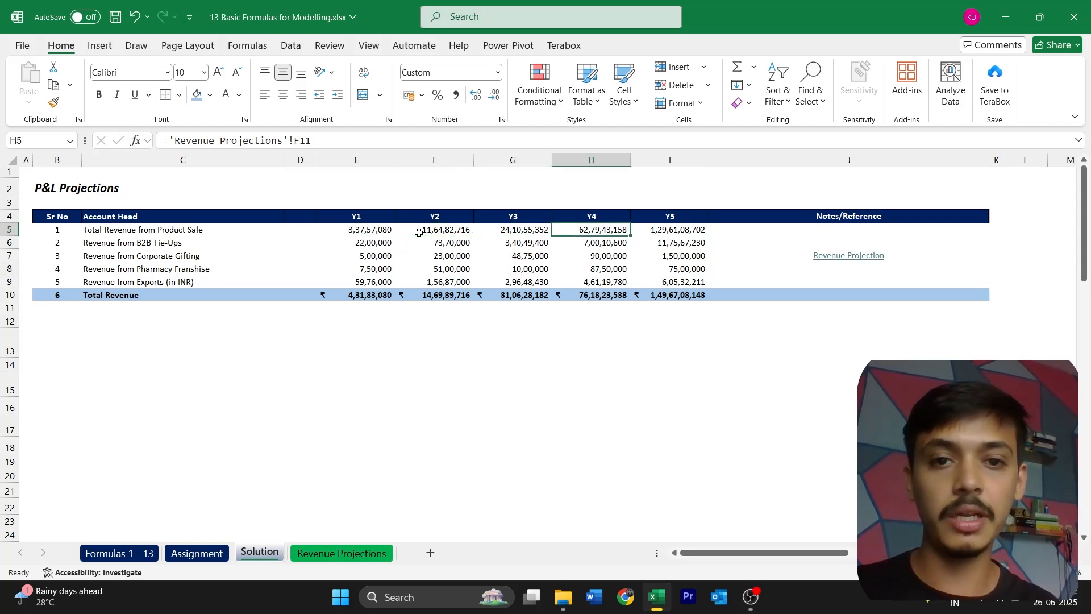
Step: Link E5 on the Assignment sheet to the Y1 Total Revenue from Product Sale in C11 of Revenue Projections
key("ctrl+Page_Up")
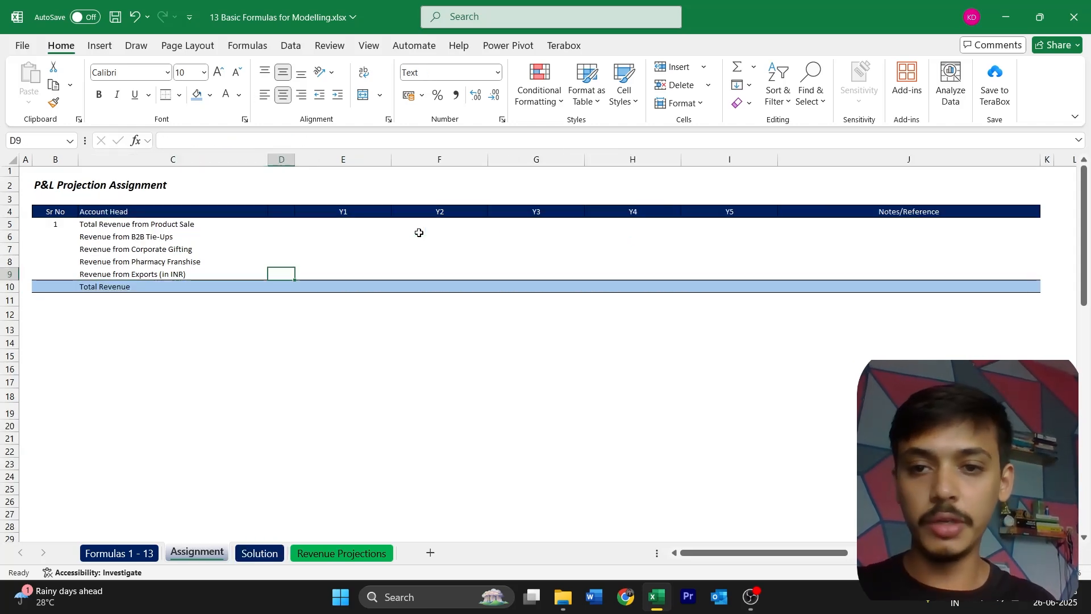
key("Right")
key("Up")
key("Up")
key("Up")
key("Up")
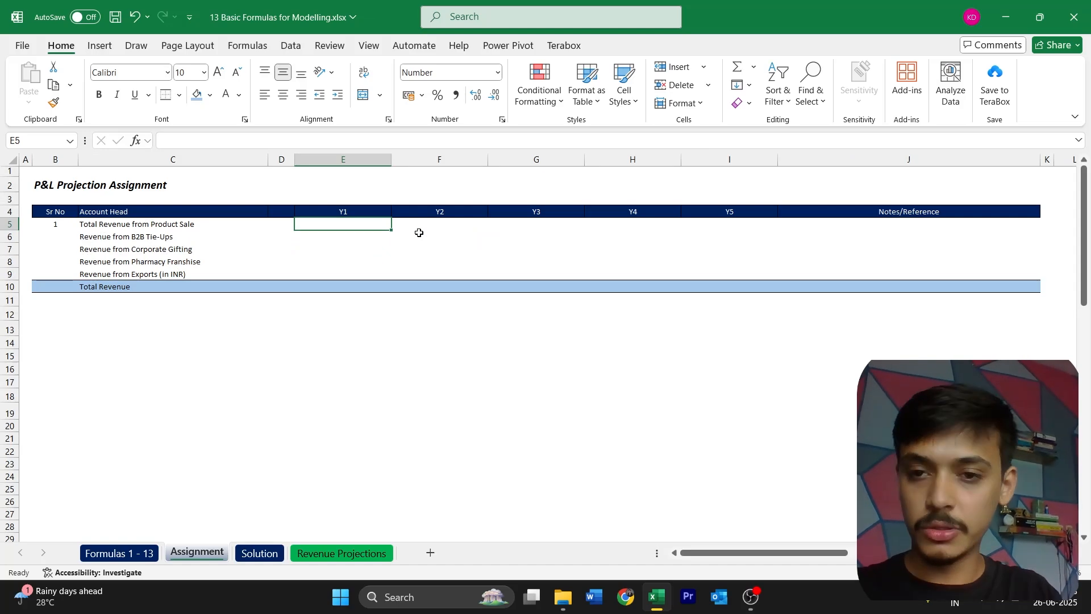
type("=")
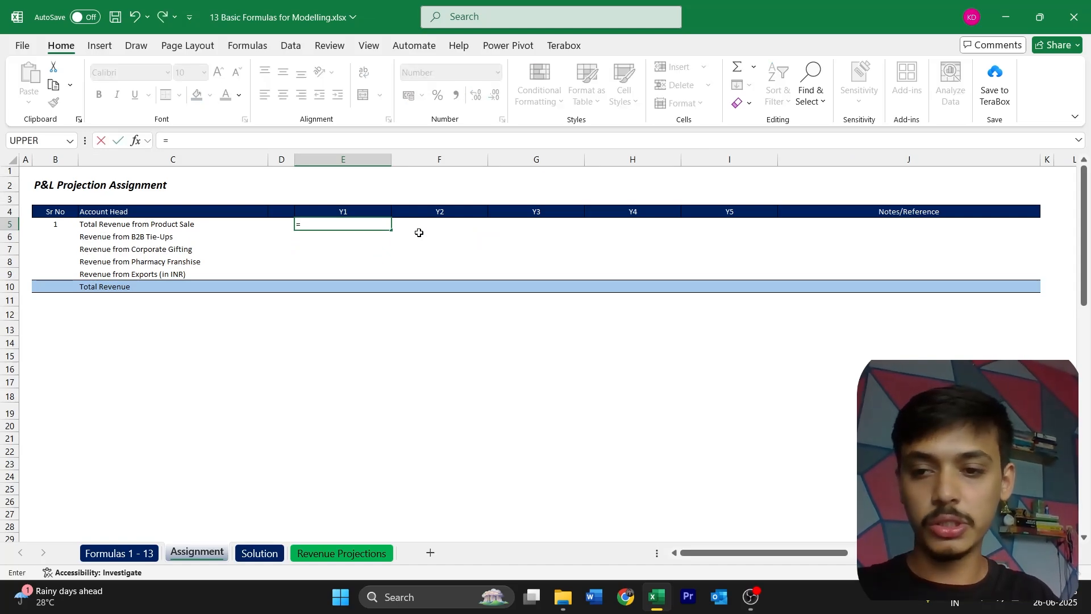
key("ctrl+Page_Down")
key("ctrl+Page_Down")
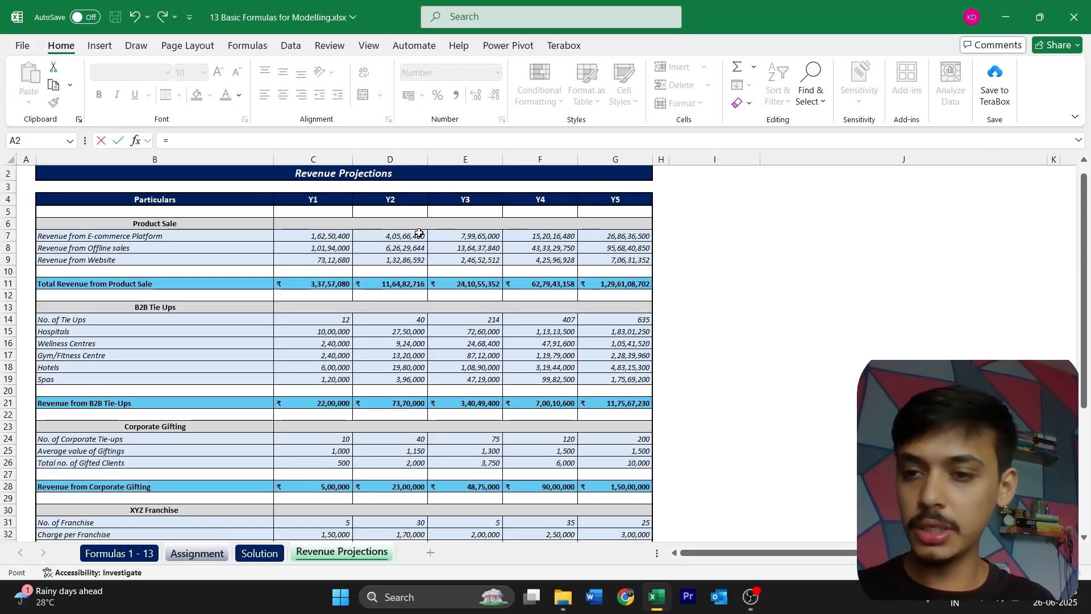
left_click(334, 283)
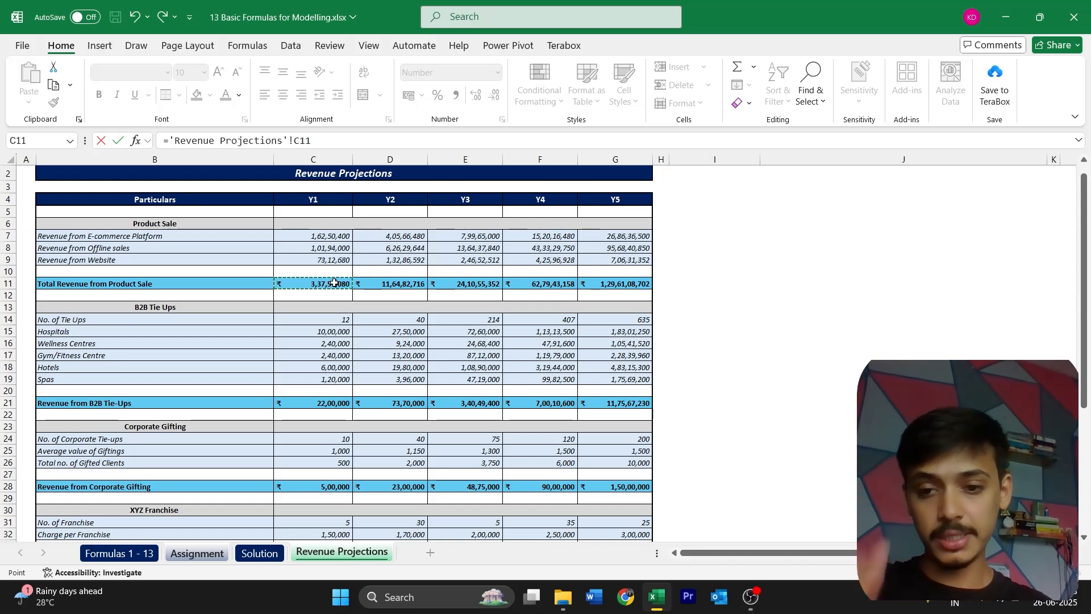
key("Return")
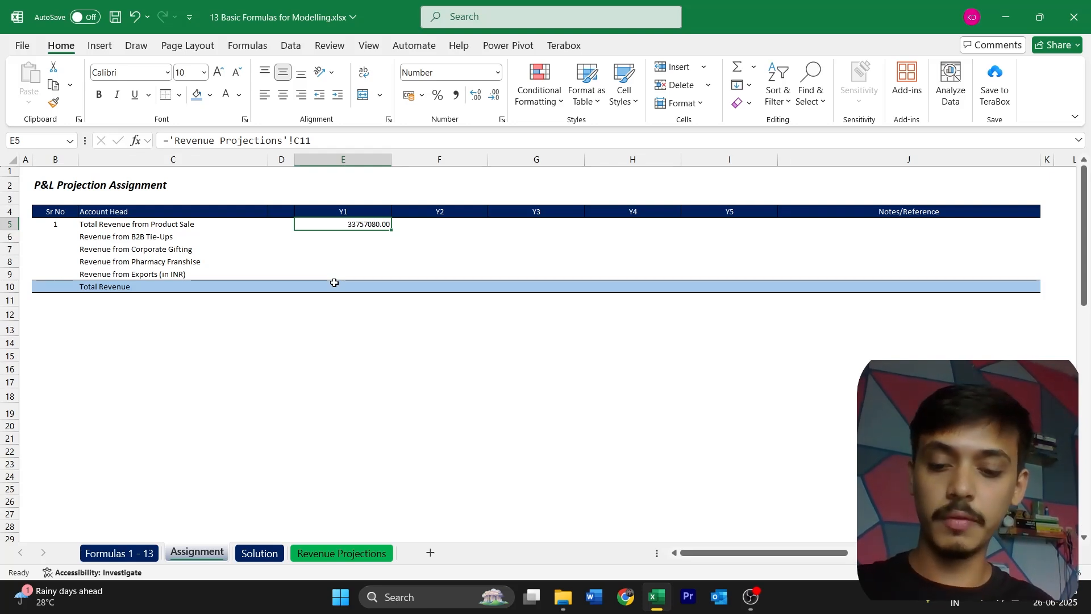
Step: Copy the Y1 product sale link formula from E5 across F5:I5 for years Y2 to Y5
key("ctrl+c")
key("Right")
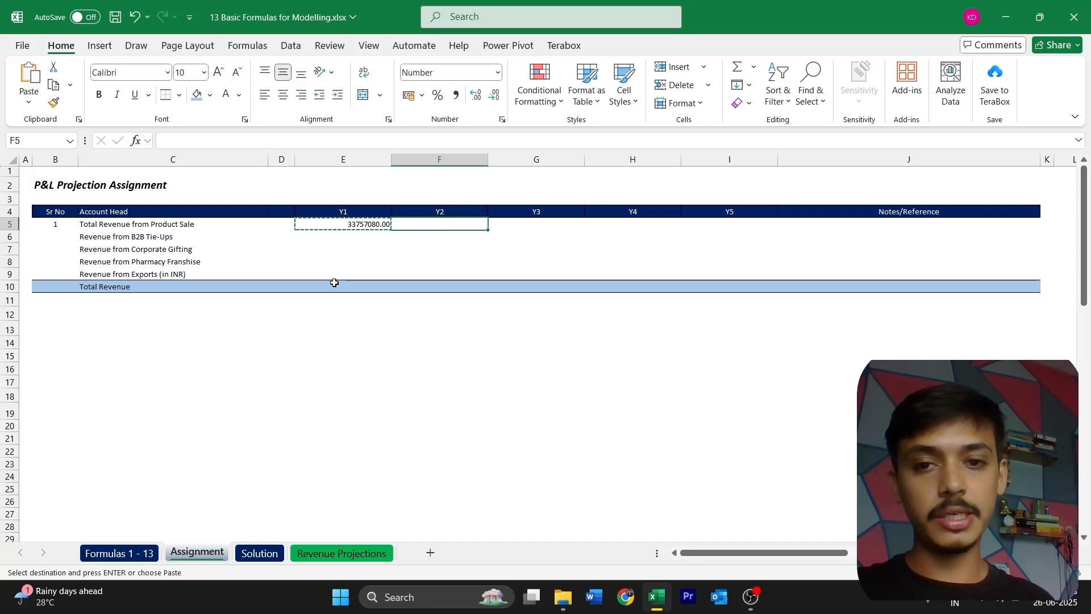
key("shift+Right")
key("shift+Right")
key("shift+Right")
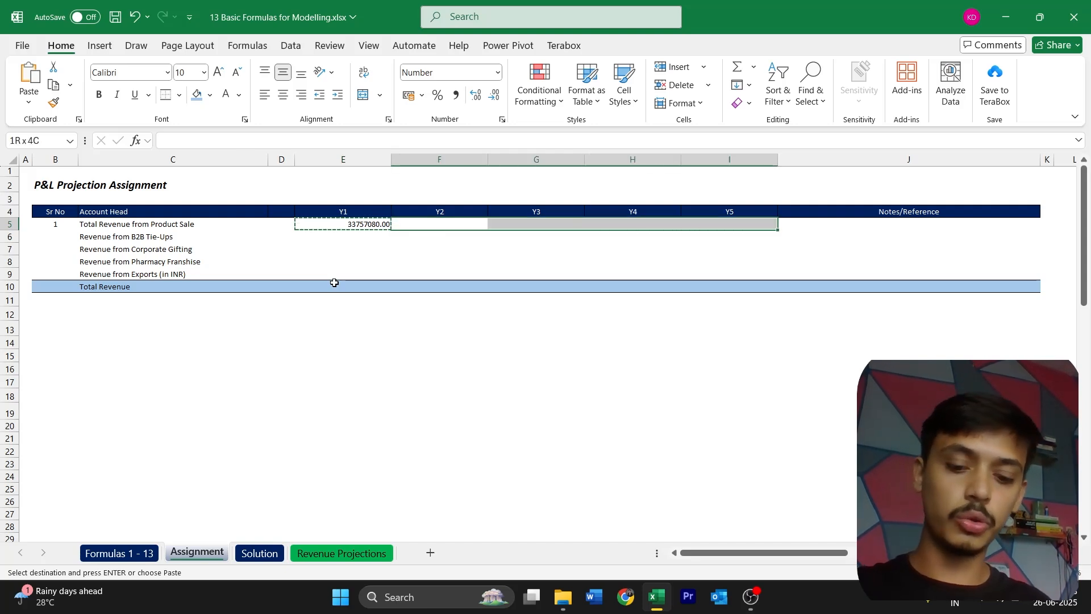
key("ctrl+v")
Step: Check the sheet and column references of the product sale link formulas in E5:G5, leaving them unchanged
key("Left")
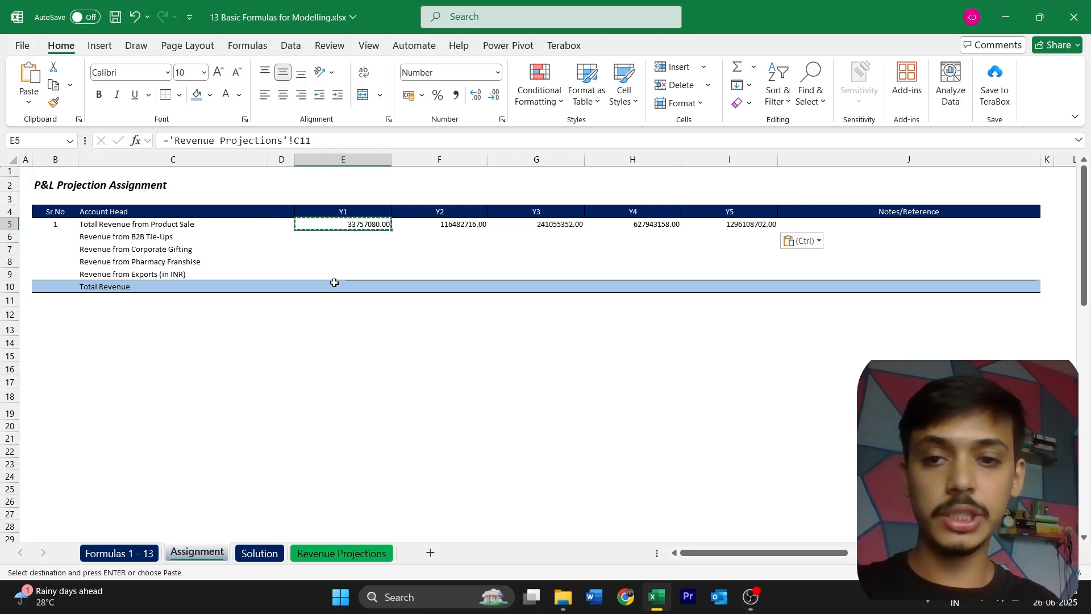
key("Right")
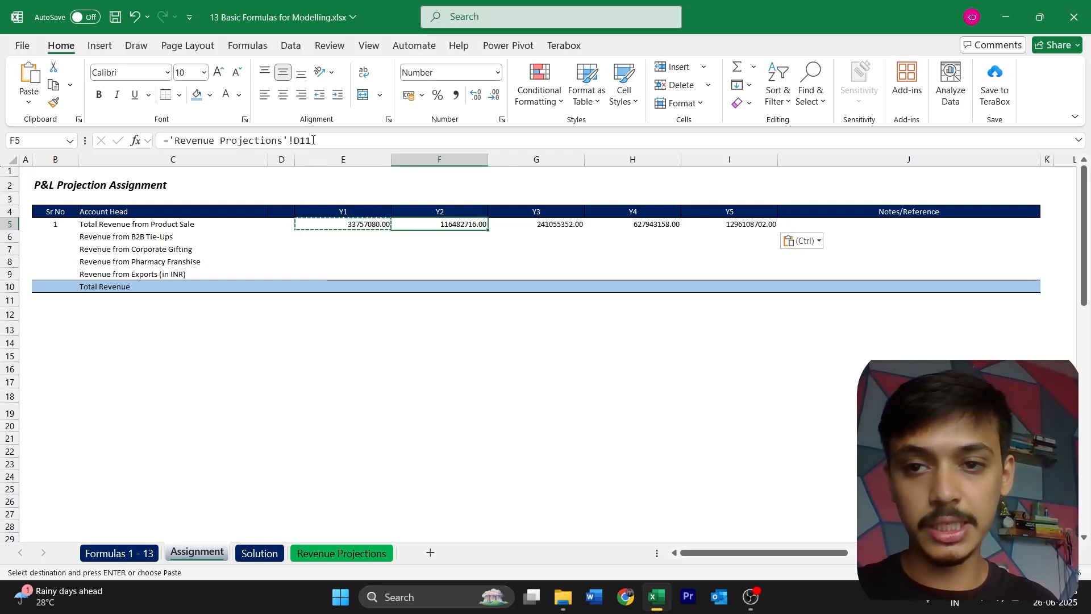
key("Right")
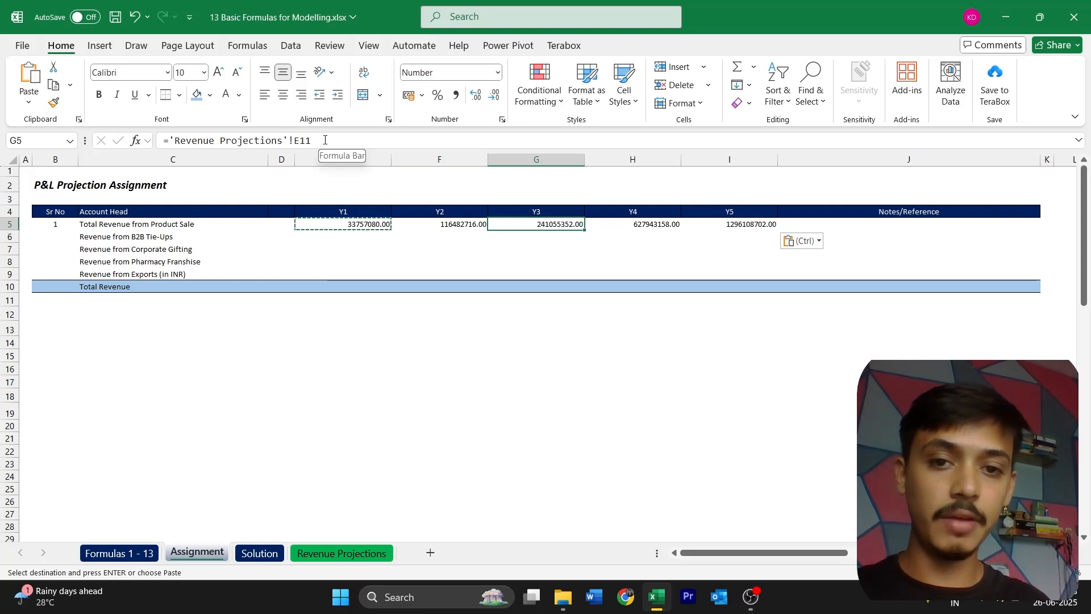
key("Escape")
key("Left")
key("Left")
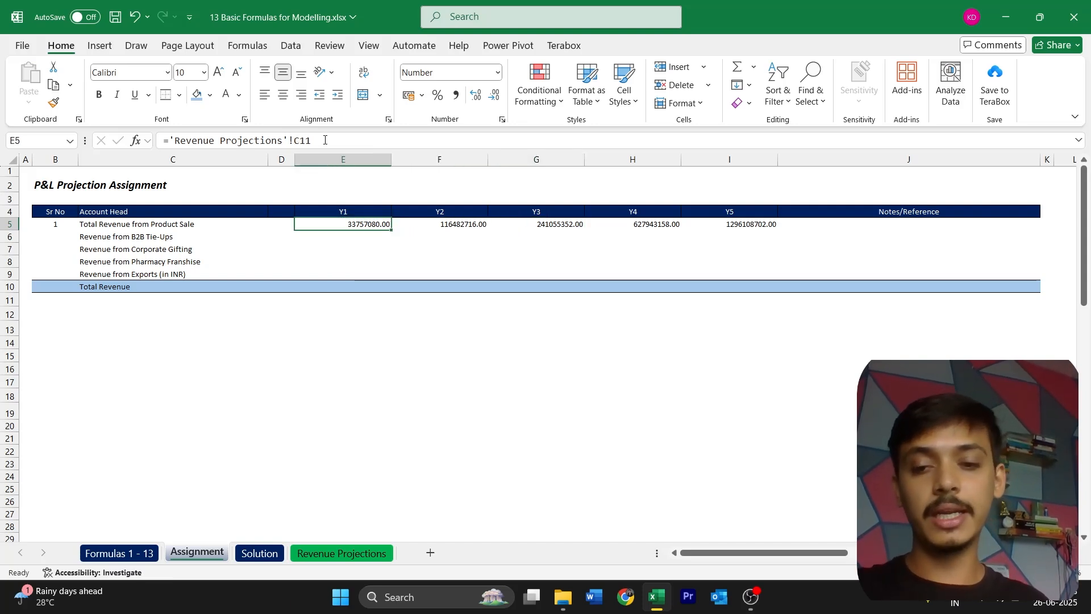
left_click_drag(324, 140, 175, 138)
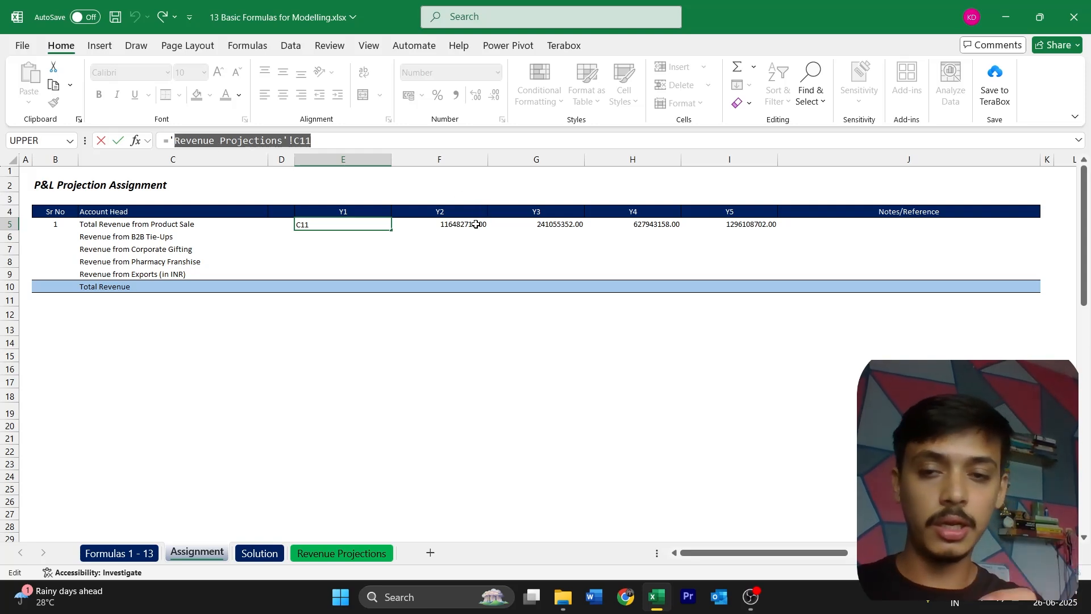
key("Return")
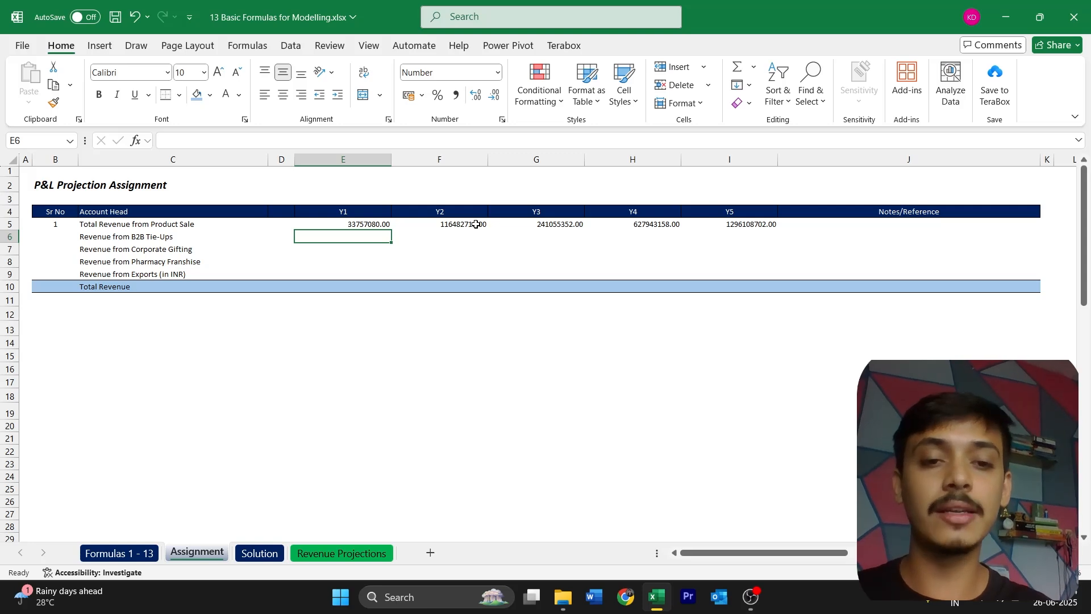
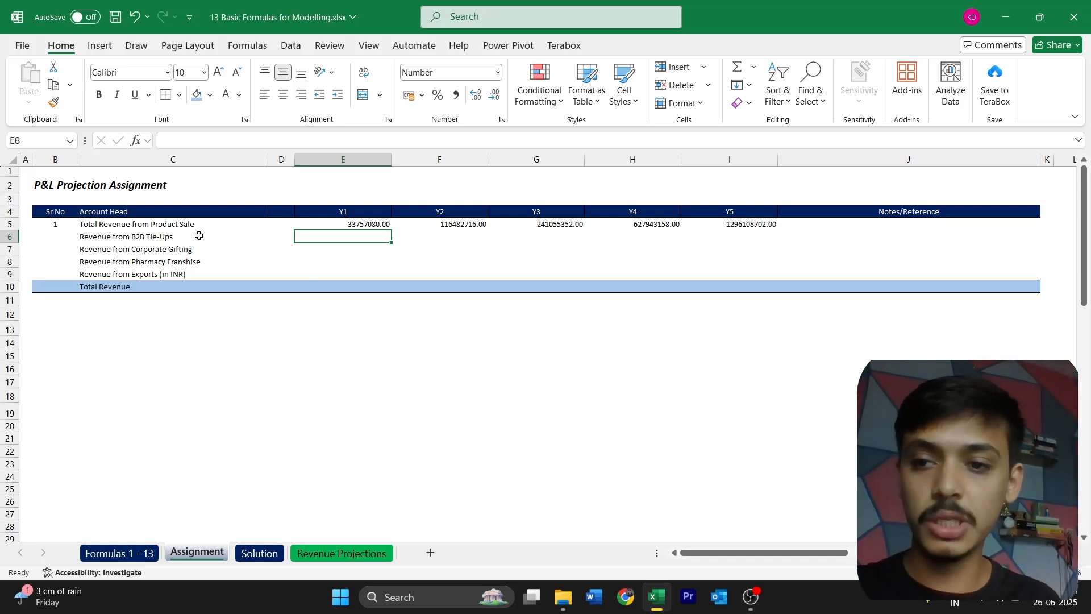
Step: Link E6 on the Assignment sheet to the Y1 Revenue from B2B Tie-Ups in C21 of Revenue Projections
type("=")
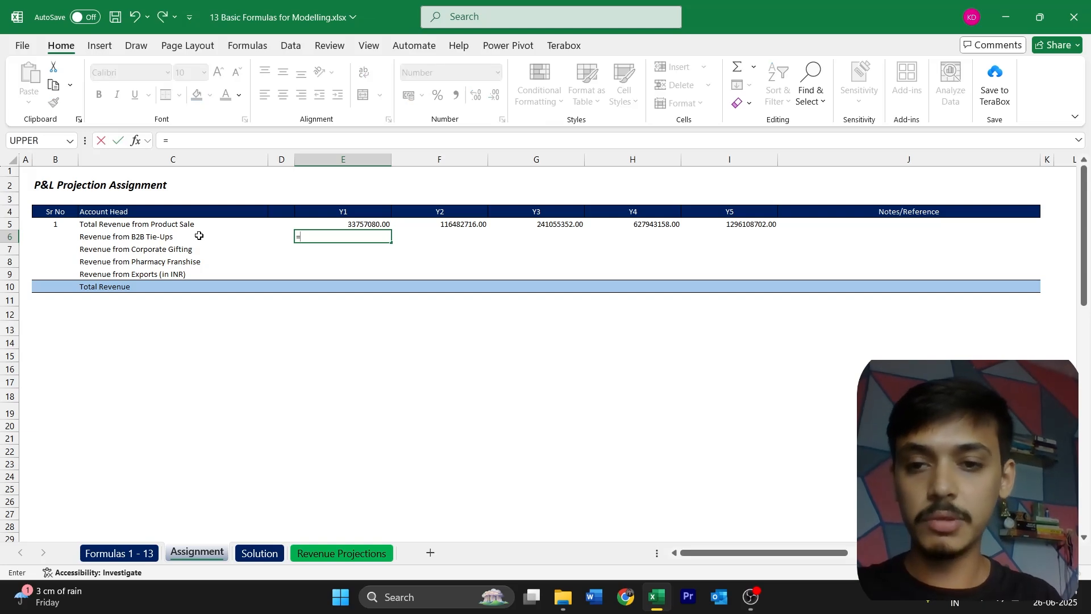
key("ctrl+Page_Down")
key("ctrl+Page_Down")
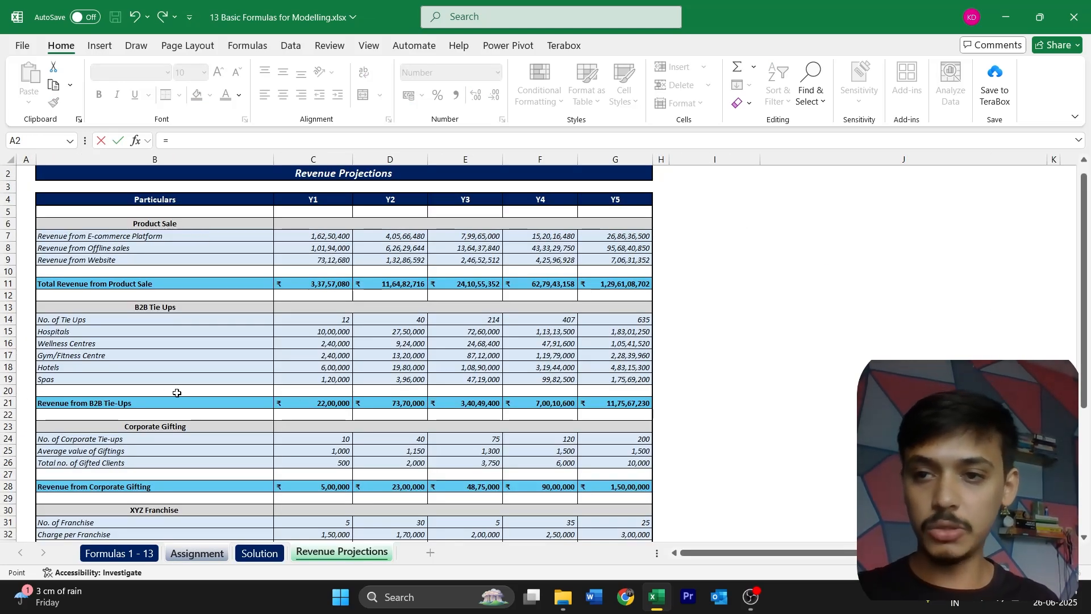
left_click(307, 401)
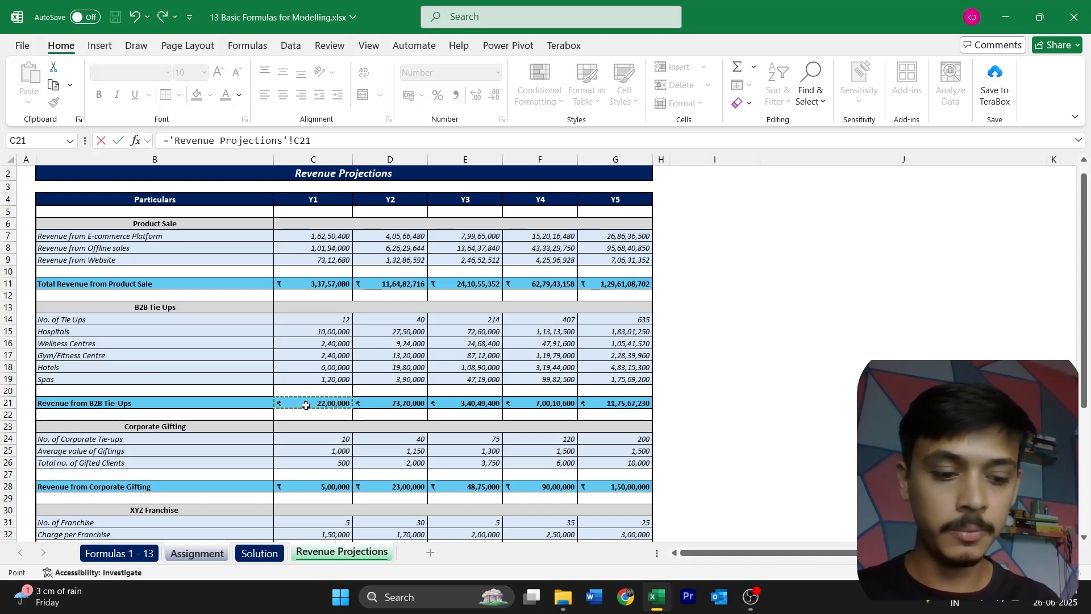
key("Return")
Step: Copy the Y1 B2B Tie-Ups link formula from E6 across F6:I6 for years Y2 to Y5
key("Up")
key("ctrl+c")
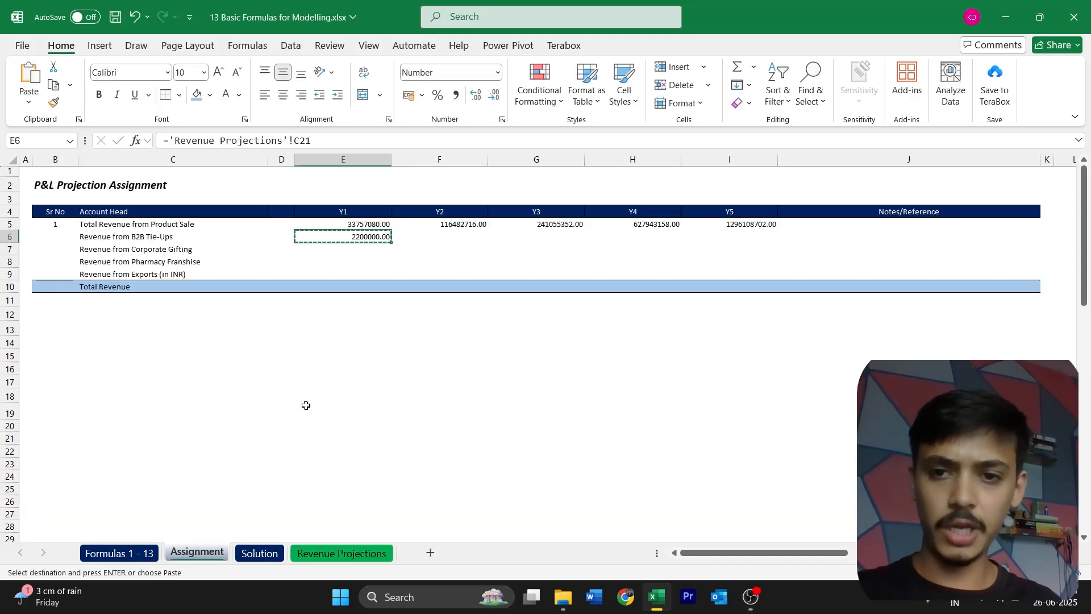
key("shift+Right")
key("shift+Right")
key("shift+Right")
key("shift+Right")
key("ctrl+v")
key("Down")
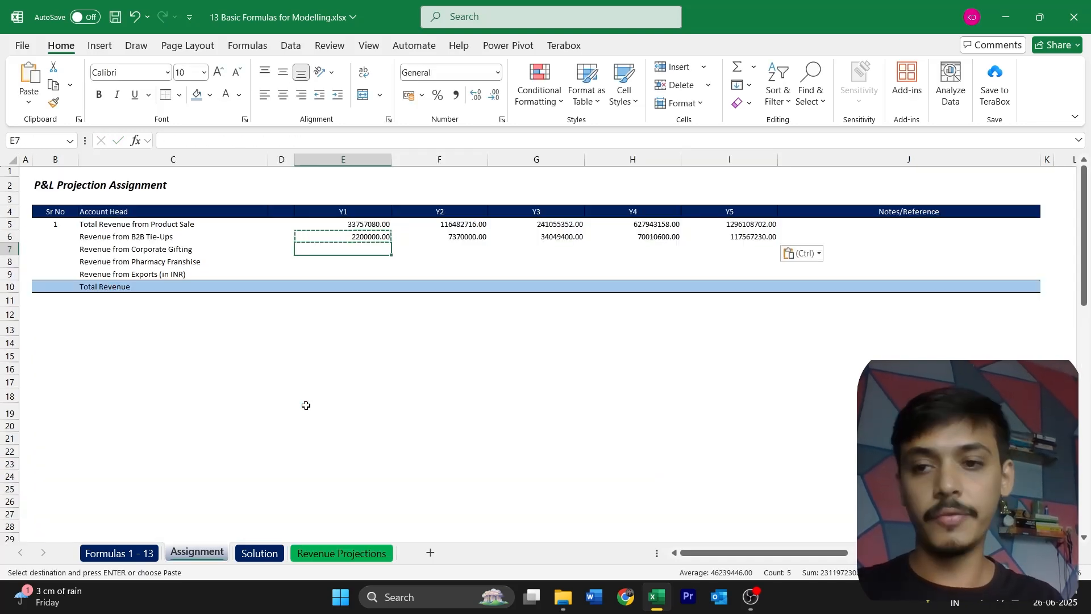
Step: Link E7 on the Assignment sheet to the Y1 Revenue from Corporate Gifting in C28 of Revenue Projections
type("=")
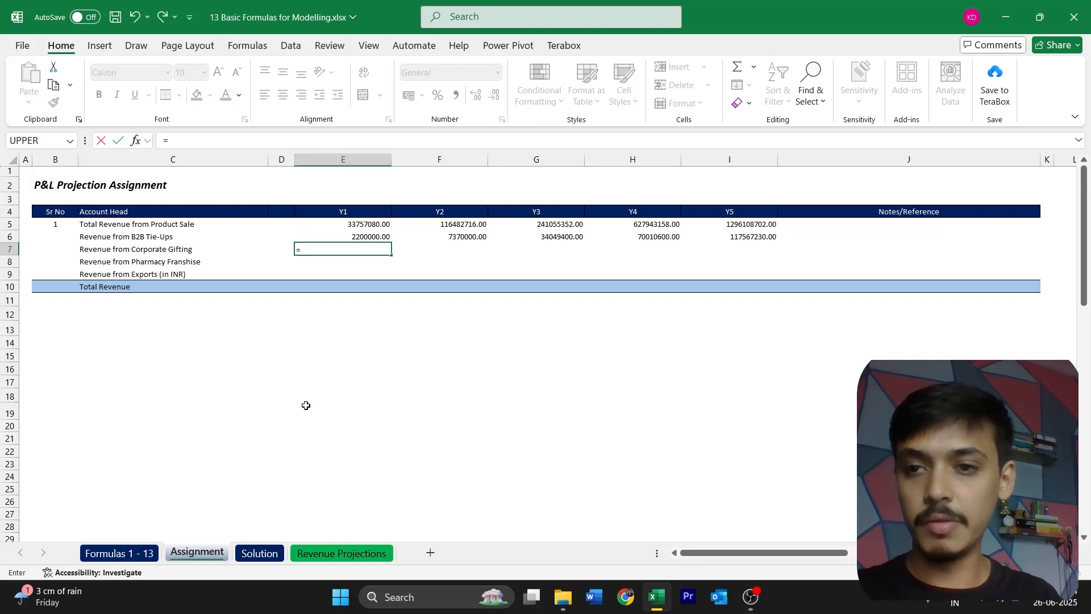
key("ctrl+Page_Down")
scroll(310, 406, "down", 2)
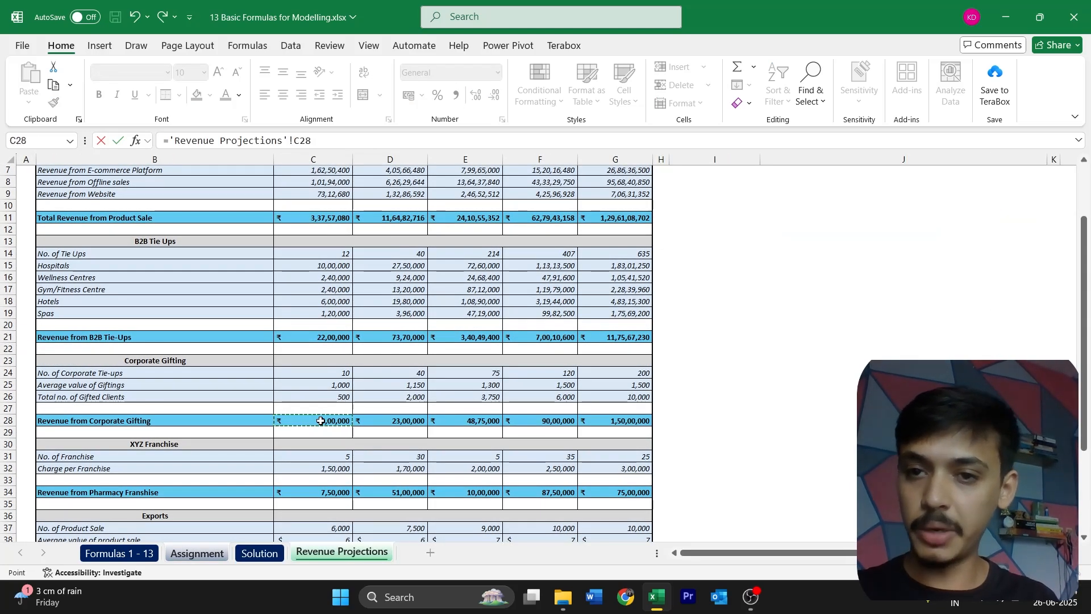
key("Return")
Step: Copy the Y1 Corporate Gifting link formula from E7 across F7:I7 for years Y2 to Y5
key("Up")
key("ctrl+c")
key("shift+Right")
key("shift+Right")
key("shift+Right")
key("shift+Right")
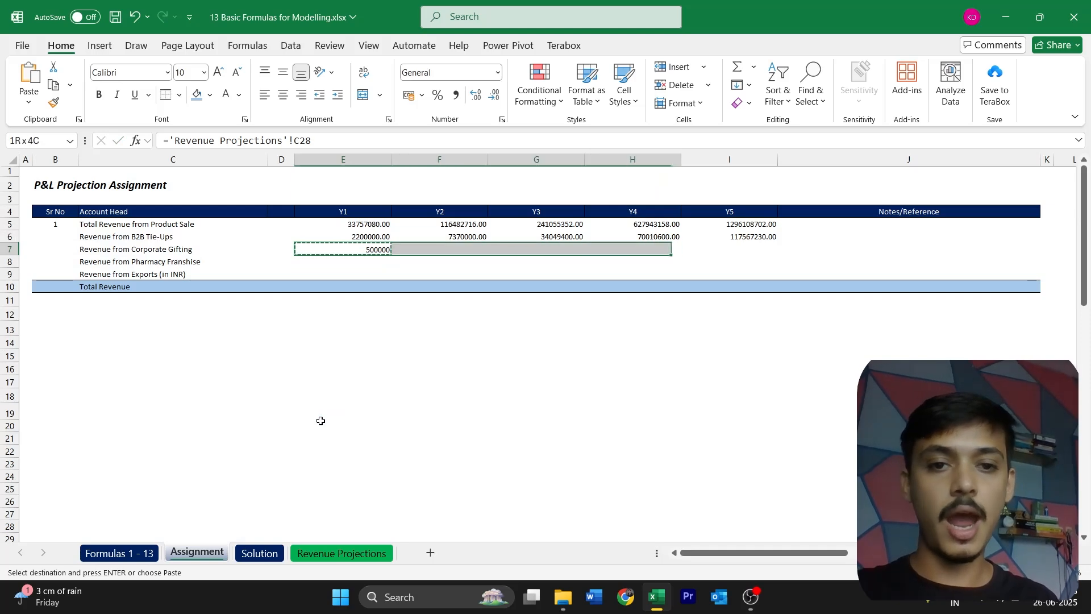
key("ctrl+v")
key("Down")
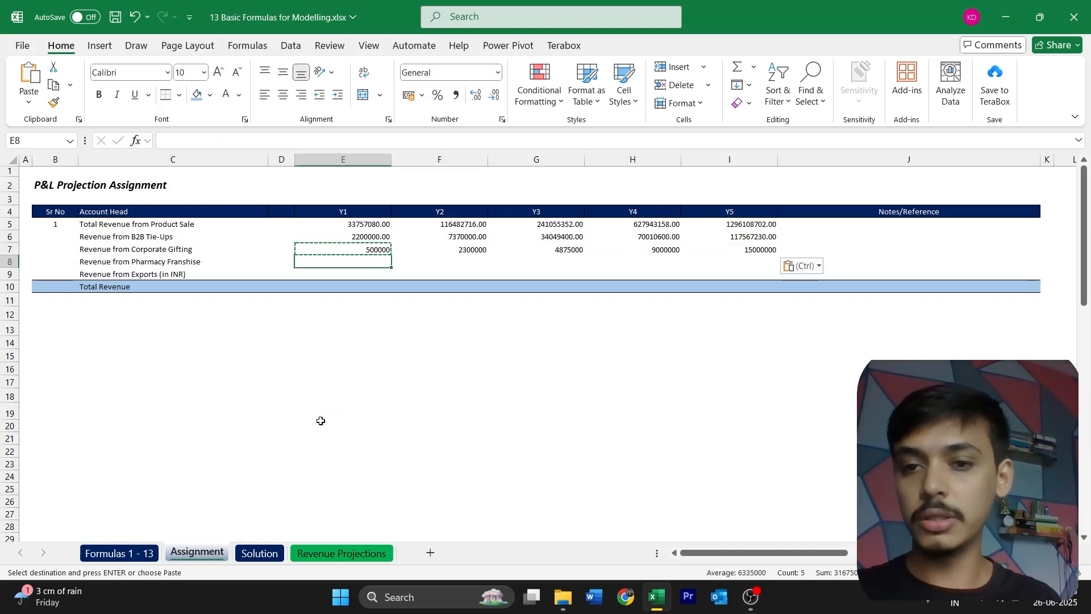
Step: Link E8 on the Assignment sheet to the Y1 Revenue from Pharmacy Franshise in C34 of Revenue Projections
type("=")
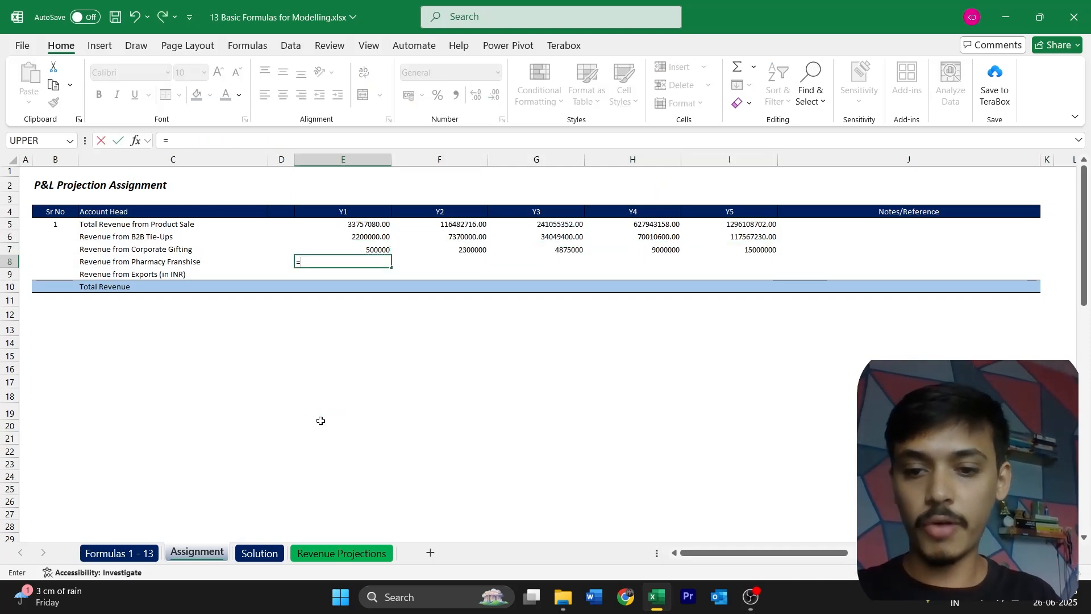
key("ctrl+Page_Down")
key("ctrl+Page_Down")
scroll(318, 418, "down", 4)
left_click(316, 362)
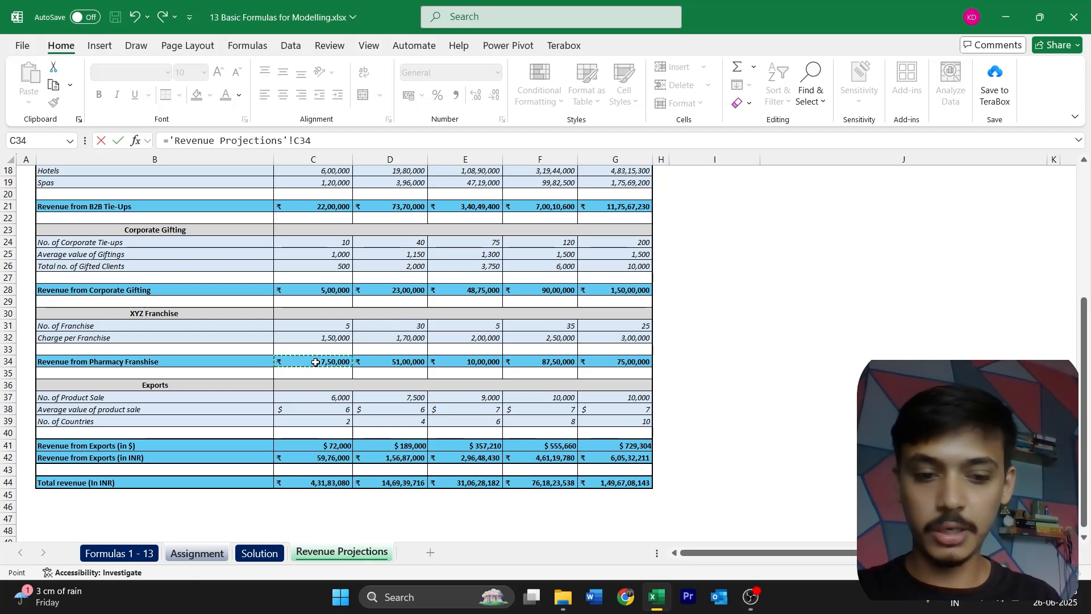
key("Return")
Step: Copy the Y1 Pharmacy Franshise link formula from E8 across F8:I8 for years Y2 to Y5
key("Up")
key("ctrl+c")
key("shift+Right")
key("shift+Right")
key("shift+Right")
key("shift+Right")
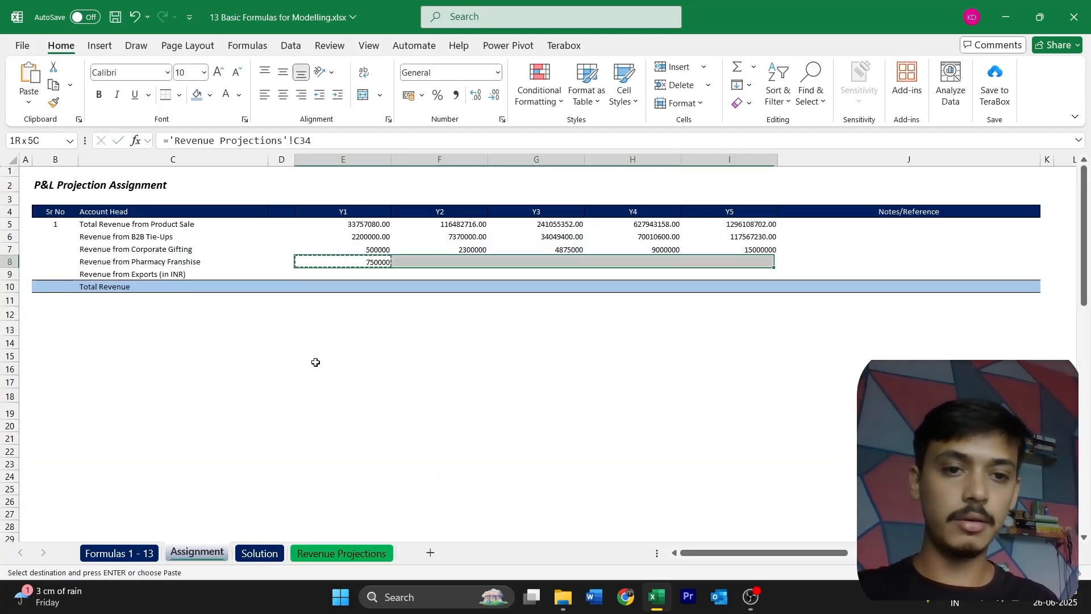
key("ctrl+v")
key("Down")
key("Escape")
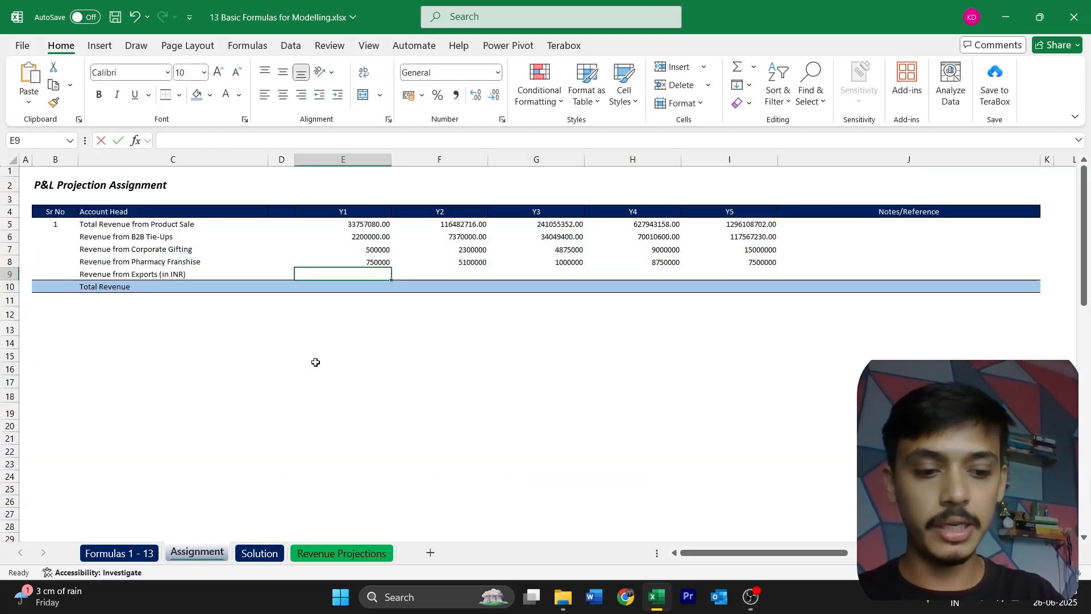
Step: Link E9 on the Assignment sheet to the Y1 Revenue from Exports (in INR) in C42 of Revenue Projections
type("=")
key("ctrl+Page_Down")
key("ctrl+Page_Down")
scroll(315, 362, "down", 1)
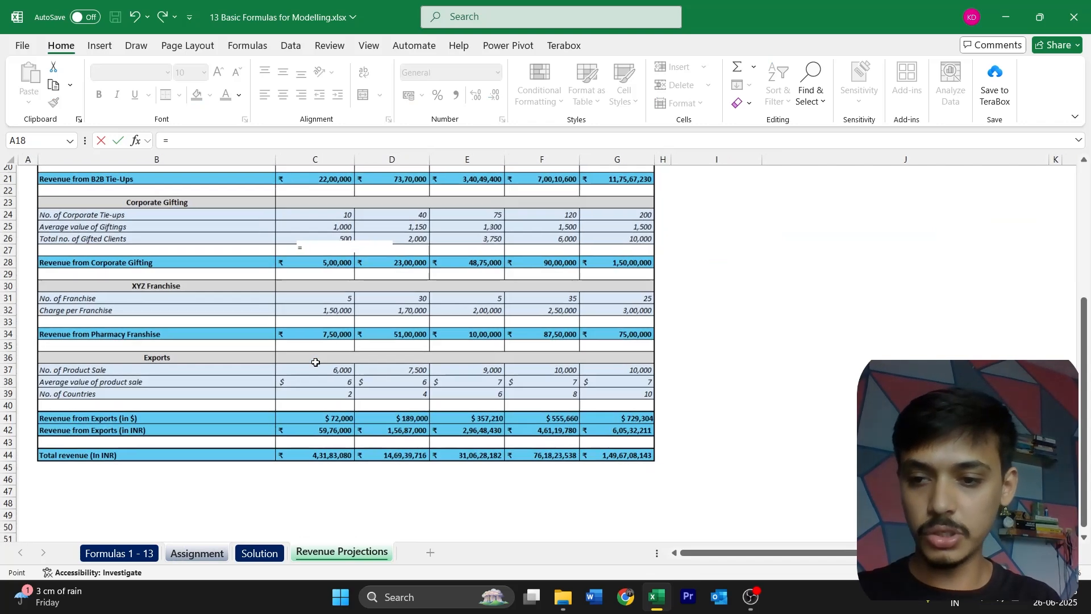
left_click(325, 430)
key("Return")
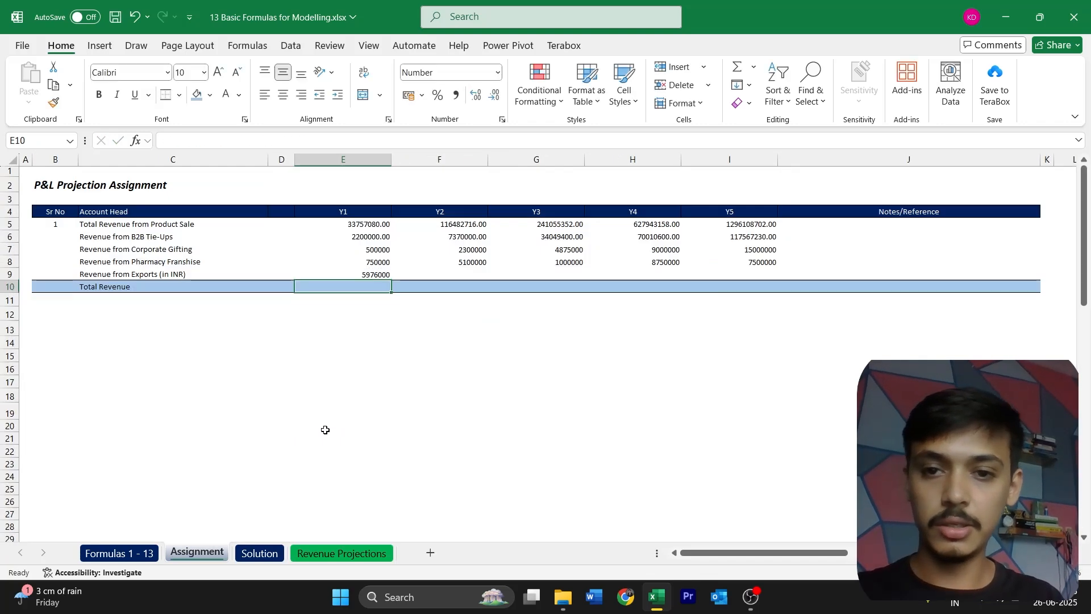
Step: Copy the Y1 exports link formula from E9 across F9:I9 for years Y2 to Y5
key("Up")
key("ctrl+c")
key("shift+Right")
key("shift+Right")
key("shift+Right")
key("shift+Right")
key("ctrl+v")
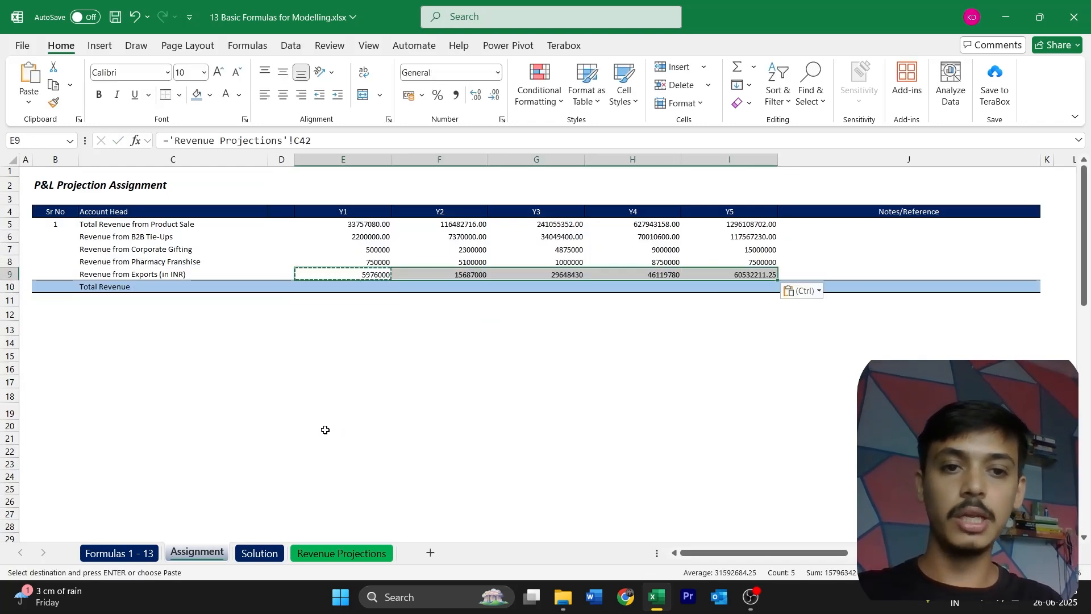
Step: Compare the linked revenue rows on the Assignment sheet with the Revenue Projections and Solution sheets
key("Left")
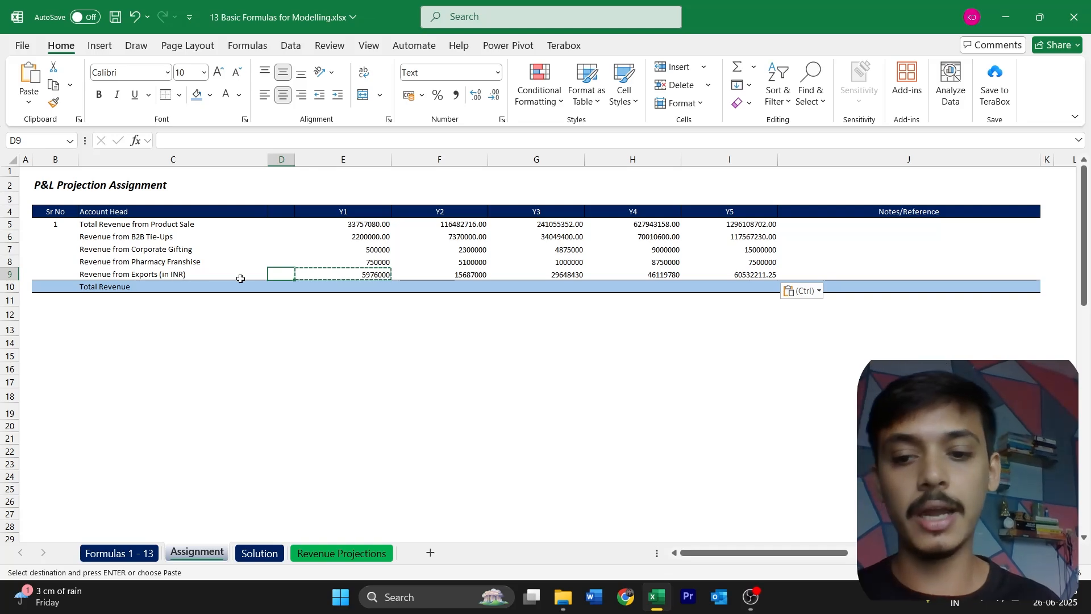
key("ctrl+Page_Down")
key("ctrl+Page_Down")
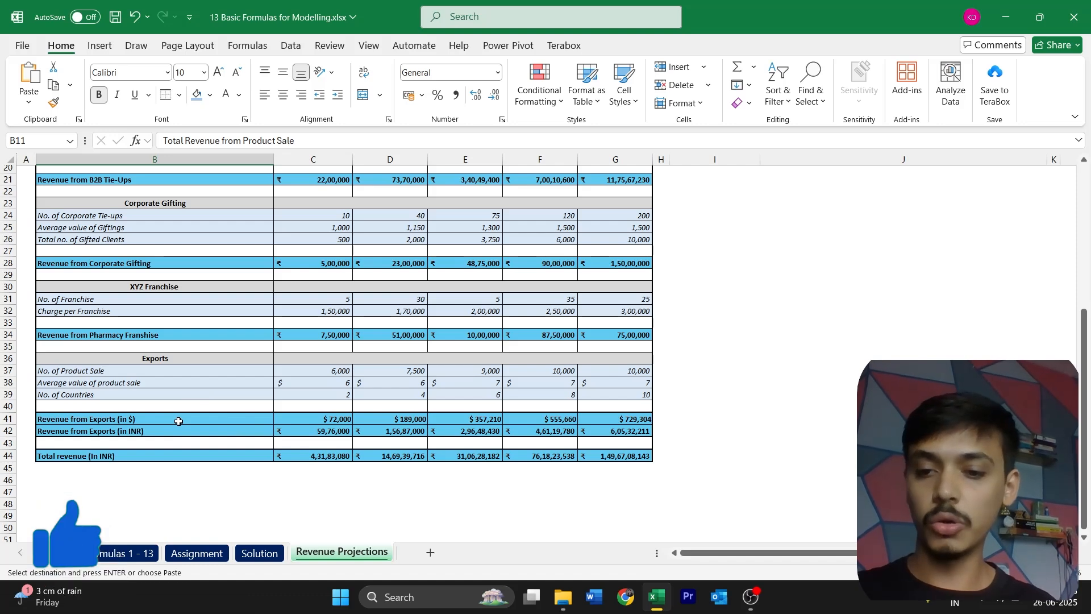
key("ctrl+Page_Up")
key("ctrl+Page_Up")
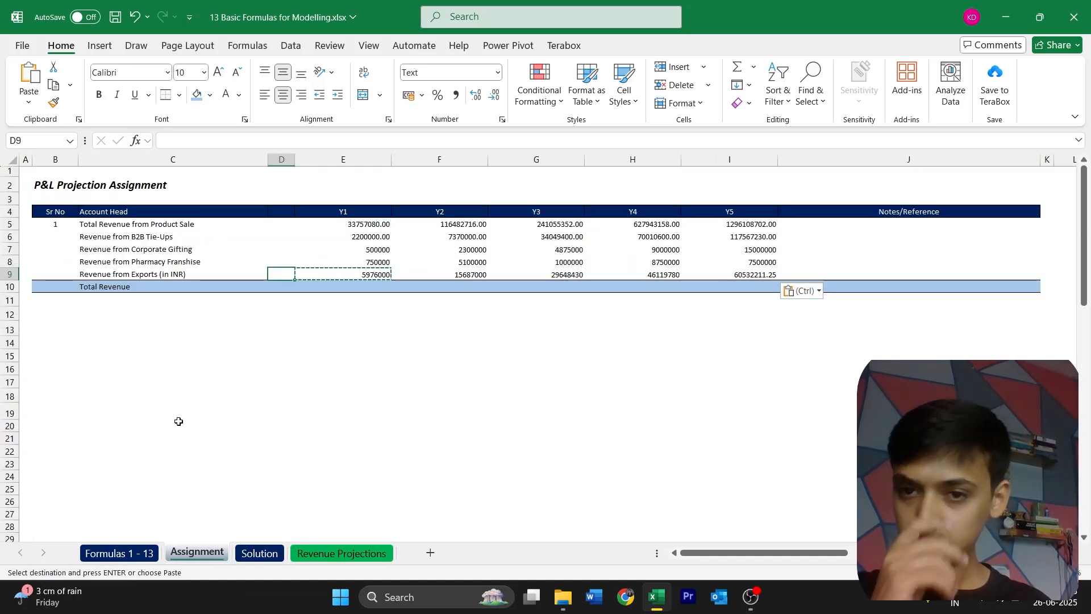
key("Escape")
key("Right")
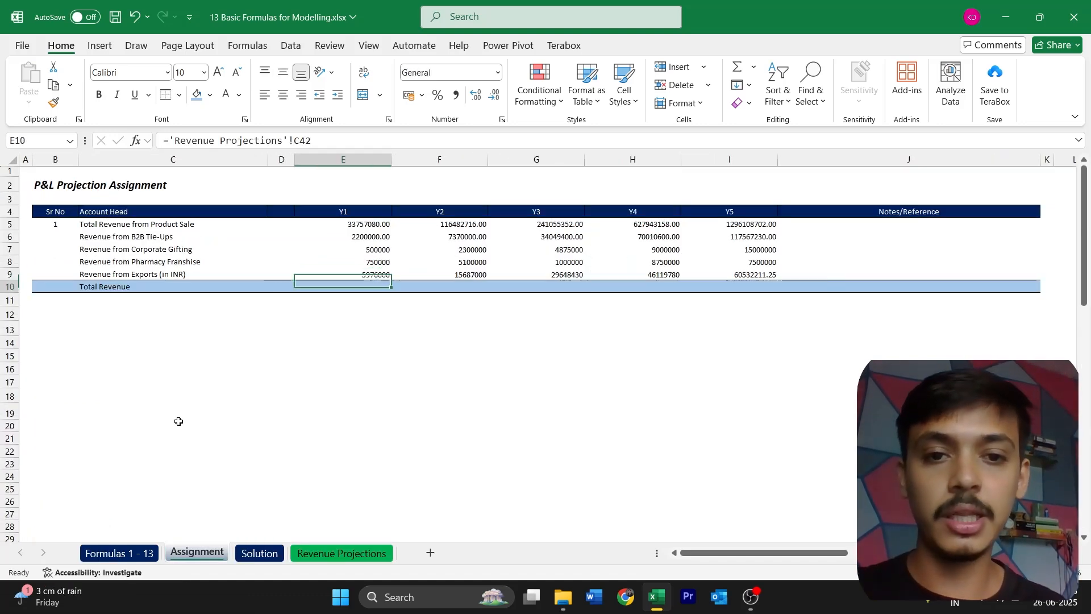
key("Down")
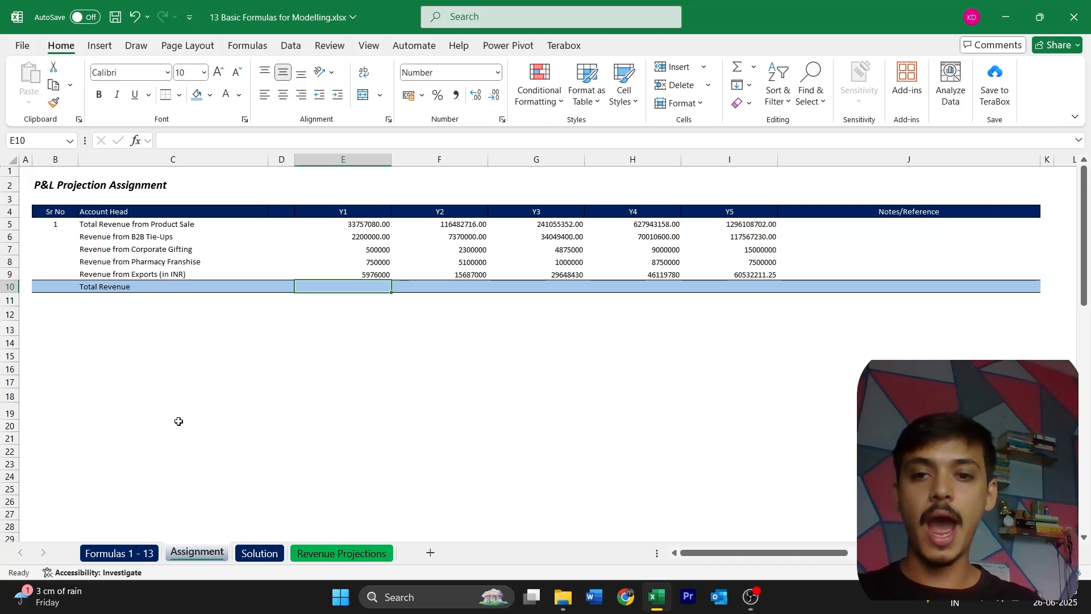
key("ctrl+Page_Down")
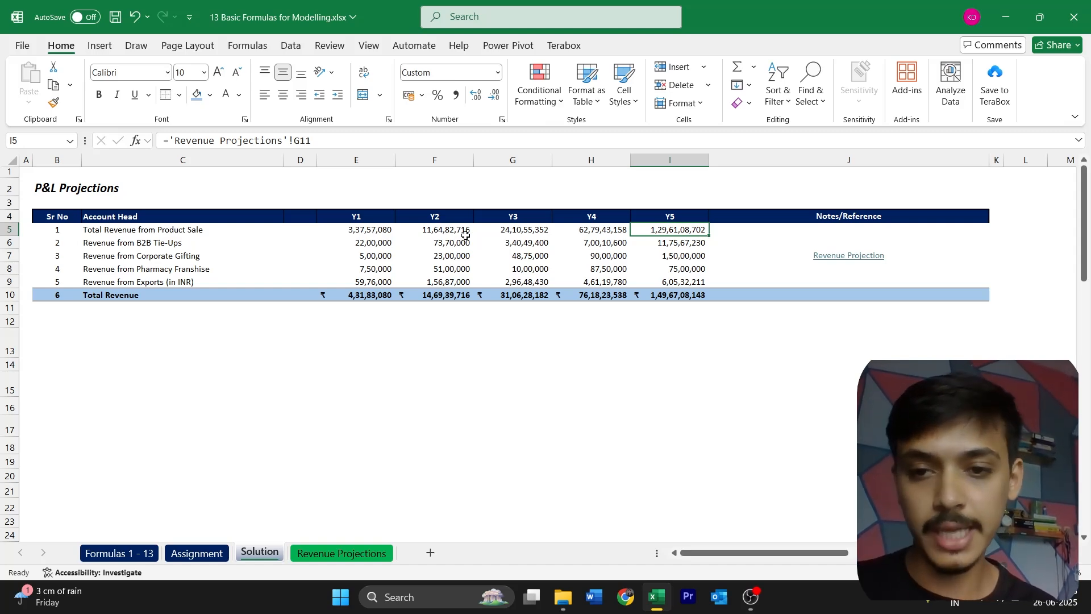
Step: Mark Color Cell, Font Color, Alignment and Link Cells as Complete in E12:E15 of the Formulas 1 - 13 sheet
key("ctrl+Page_Up")
key("ctrl+Page_Up")
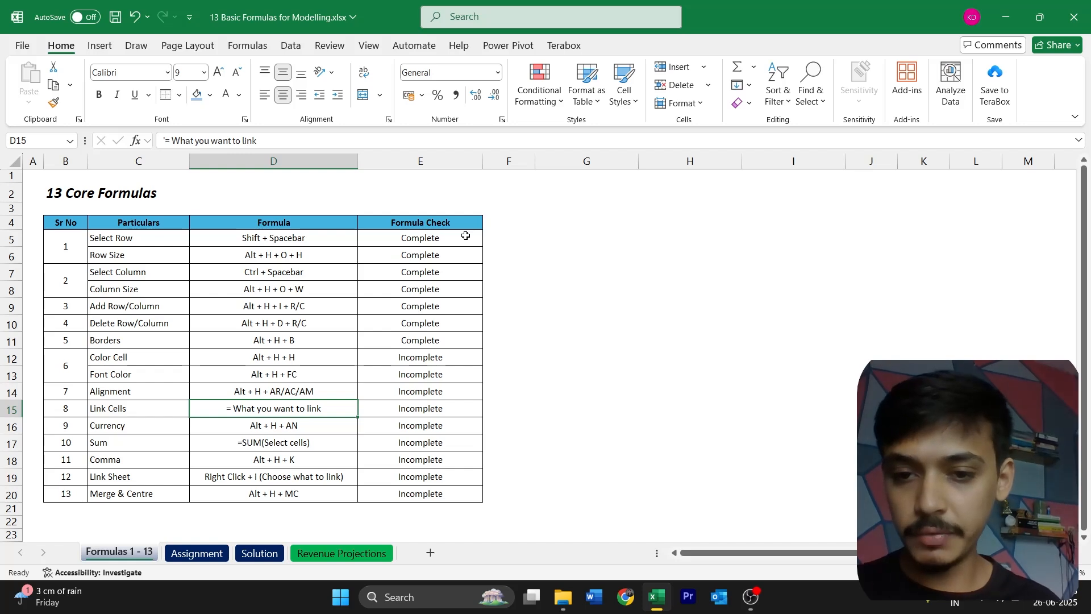
key("Right")
key("Up")
key("Up")
key("Up")
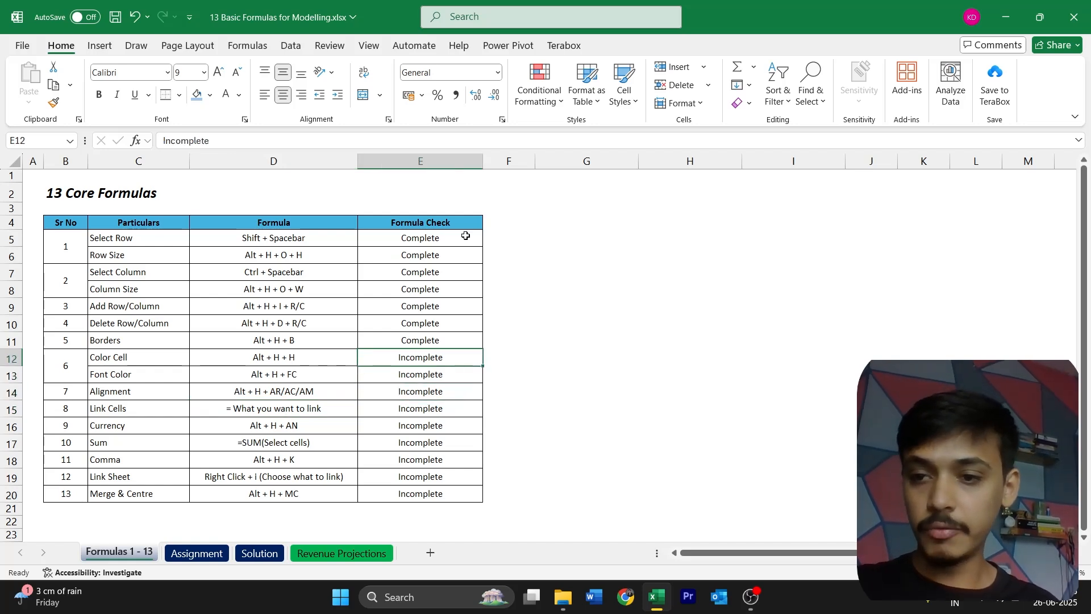
type("C")
key("Return")
type("C")
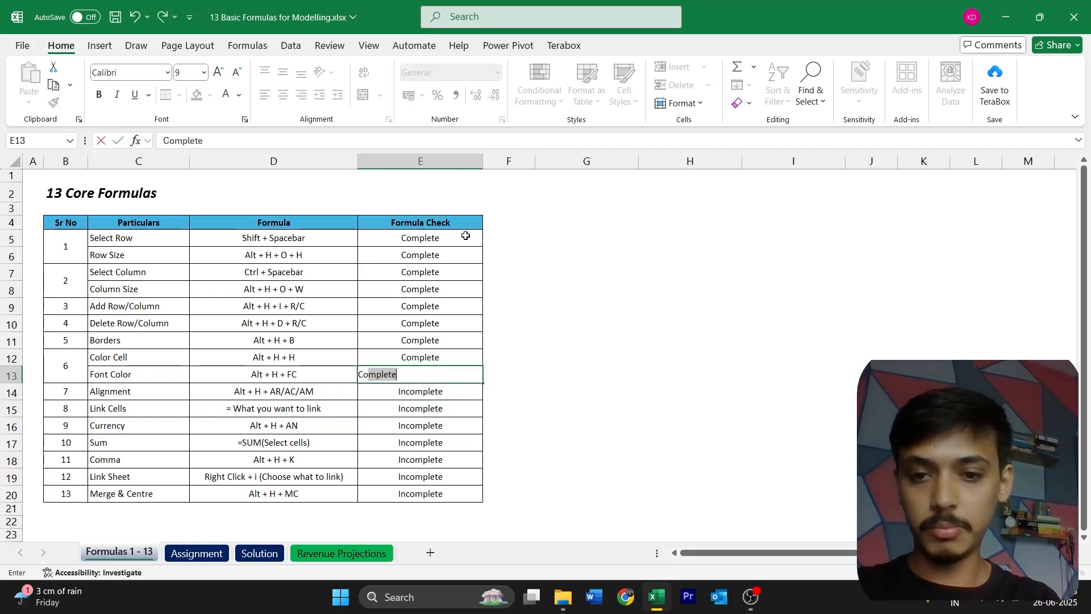
key("Return")
type("C")
key("Return")
type("C")
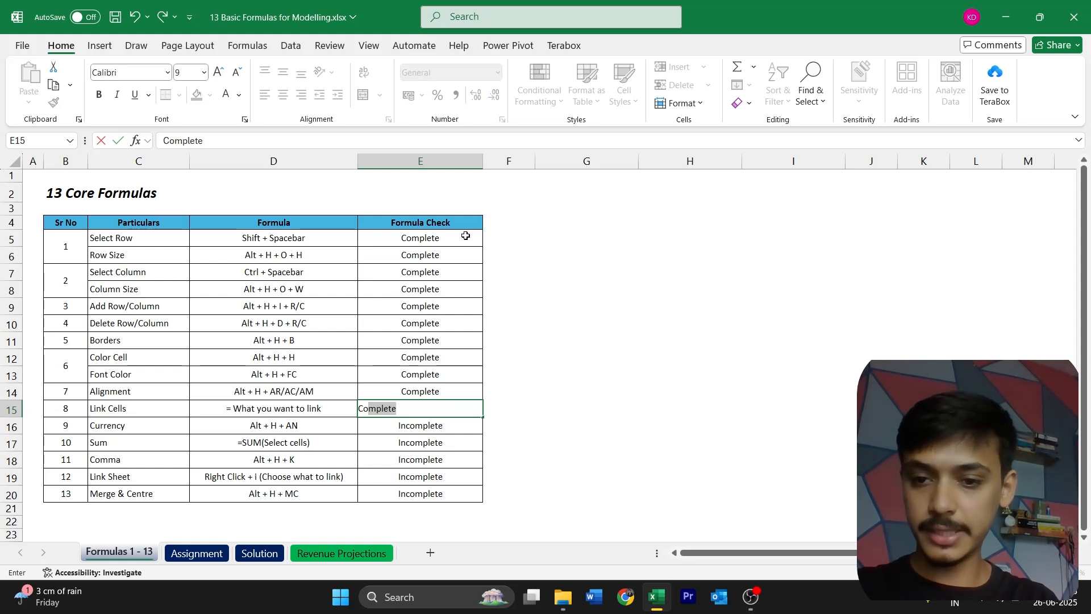
key("Return")
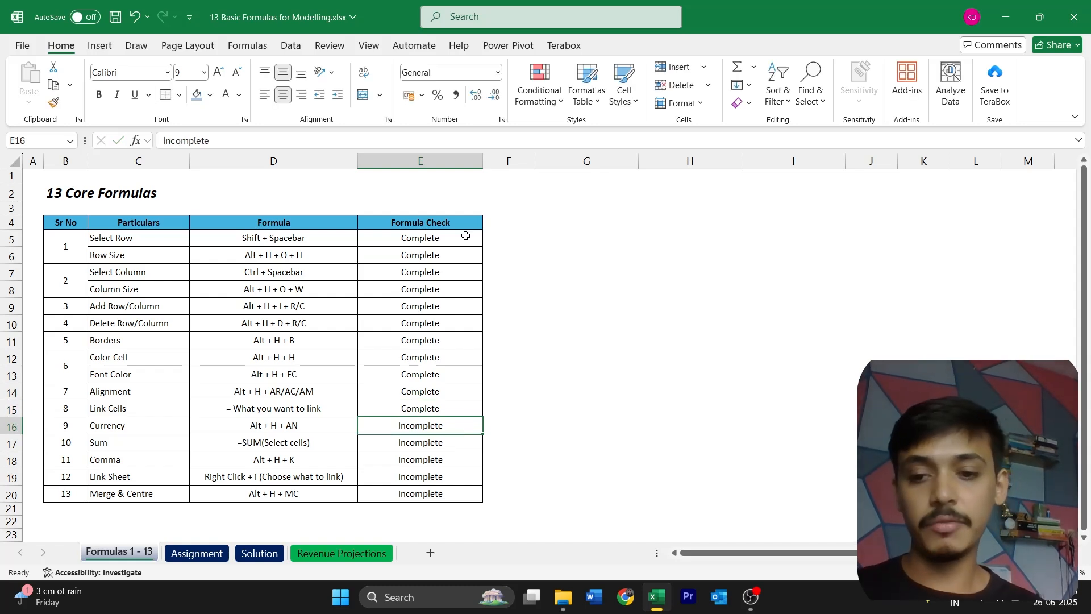
Step: Review the exports link formulas in E9:I9 of the Assignment sheet, leaving them unchanged
key("ctrl+Page_Down")
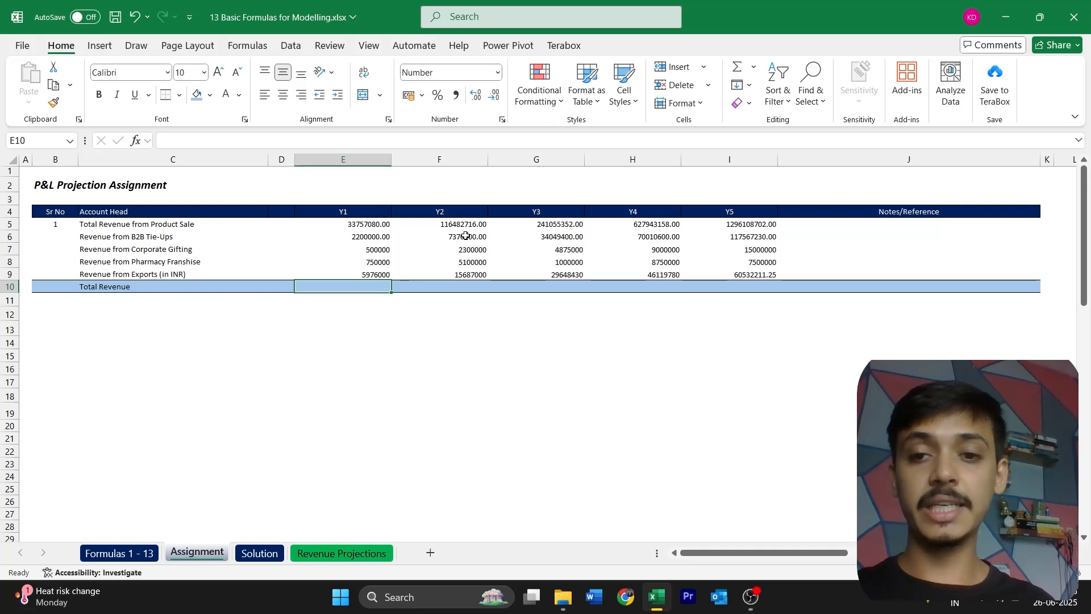
key("Up")
key("Right")
key("Right")
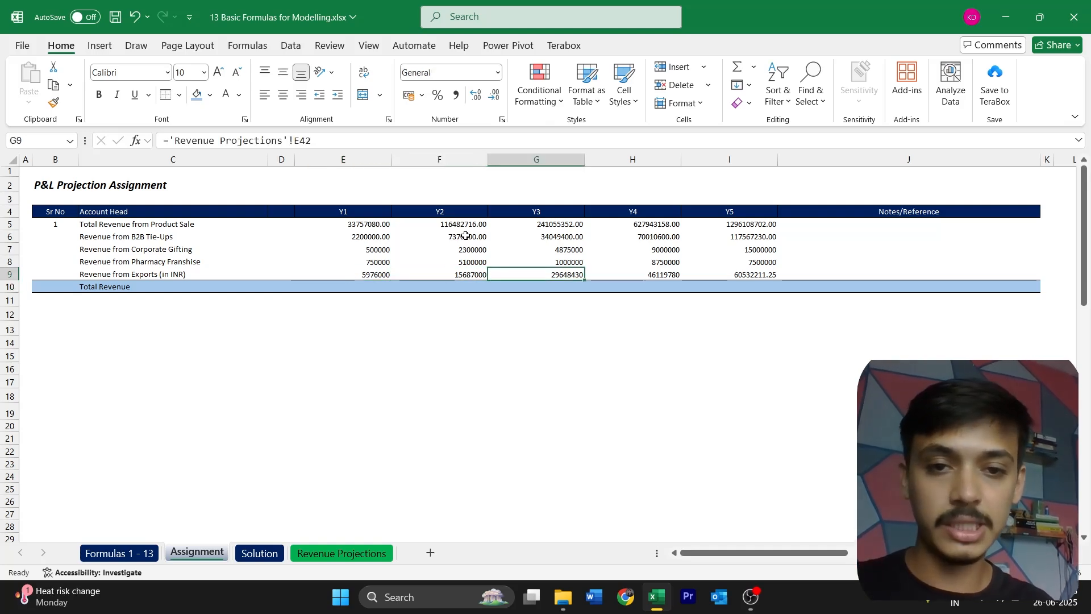
key("Right")
key("Right")
key("Left")
key("Left")
key("Left")
key("Left")
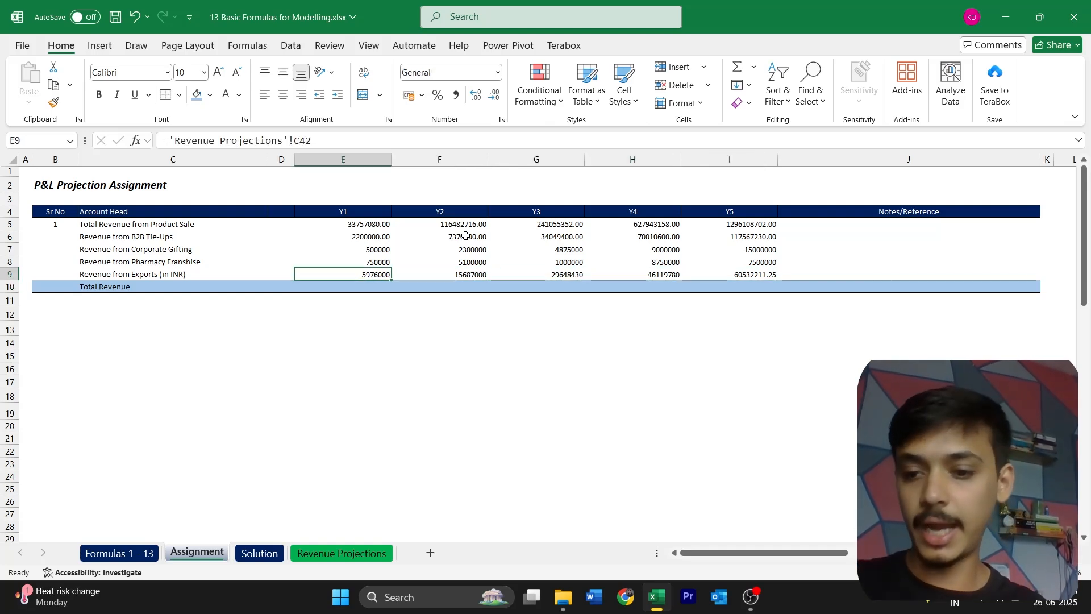
Step: Check the Currency entry in the formula list, the number formatting in E5:I9 and the Total Revenue formula in E10 of the Solution sheet
key("ctrl+Page_Up")
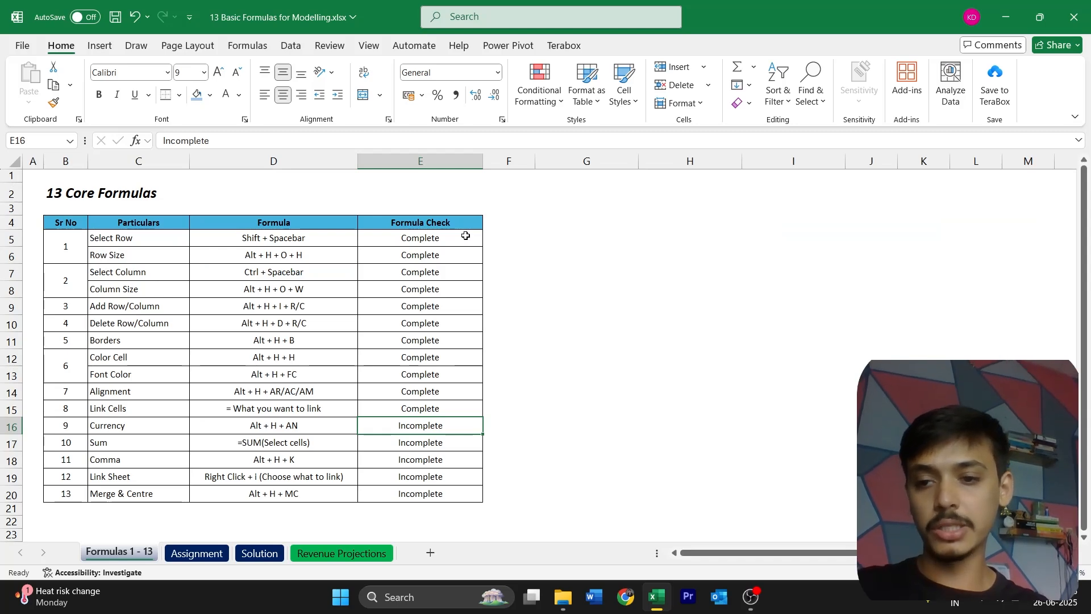
key("ctrl+Page_Down")
key("ctrl+Page_Down")
left_click_drag(374, 228, 667, 288)
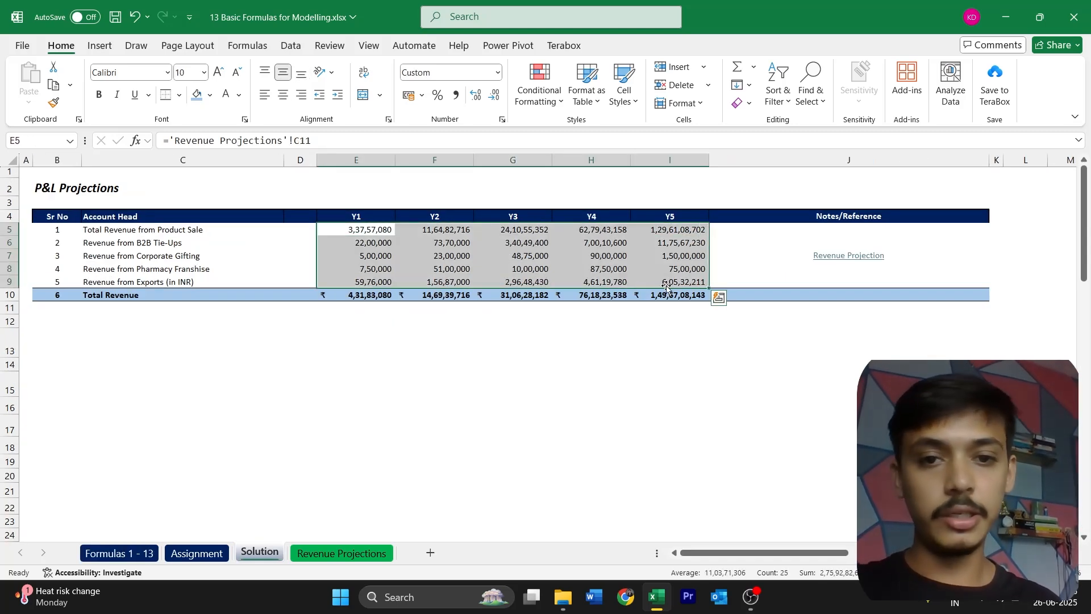
key("Down")
key("Down")
key("Down")
key("Down")
key("Down")
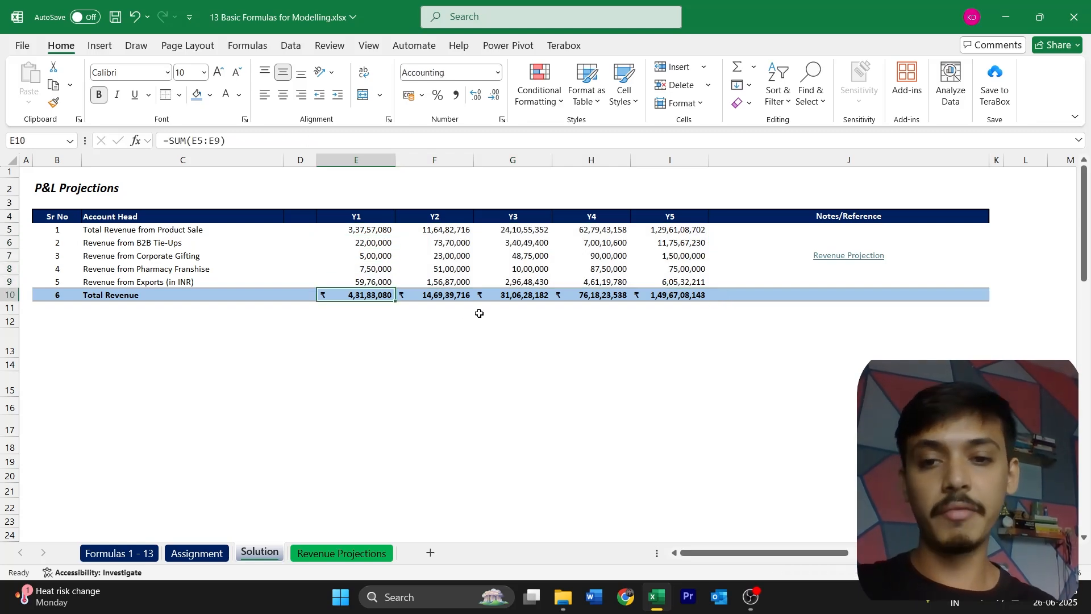
Step: Look up the Sum entry in the 13 Core Formulas list for totalling the Assignment sheet's revenue
key("ctrl+Page_Up")
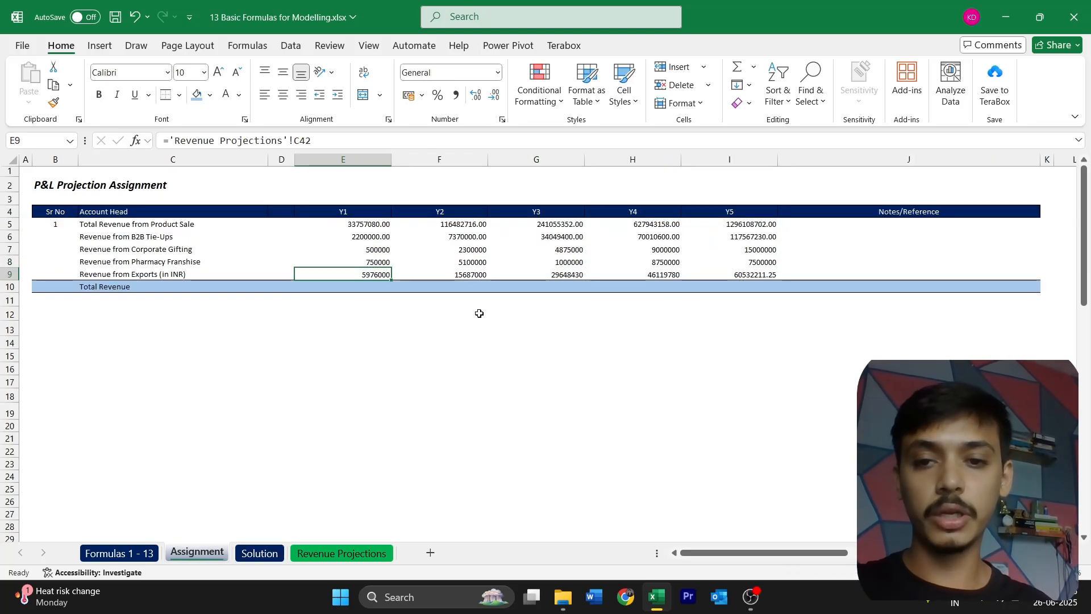
key("ctrl+Page_Up")
key("Down")
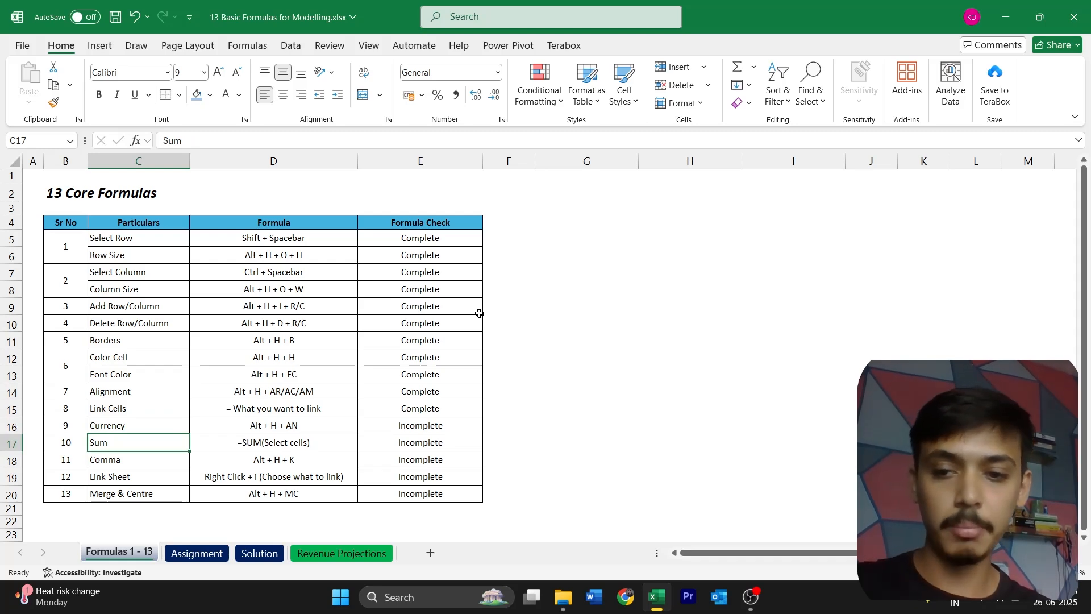
Step: Total the Y1 revenue lines in E10 of the Assignment sheet with the formula =SUM(E5:E9)
key("ctrl+Page_Down")
key("Down")
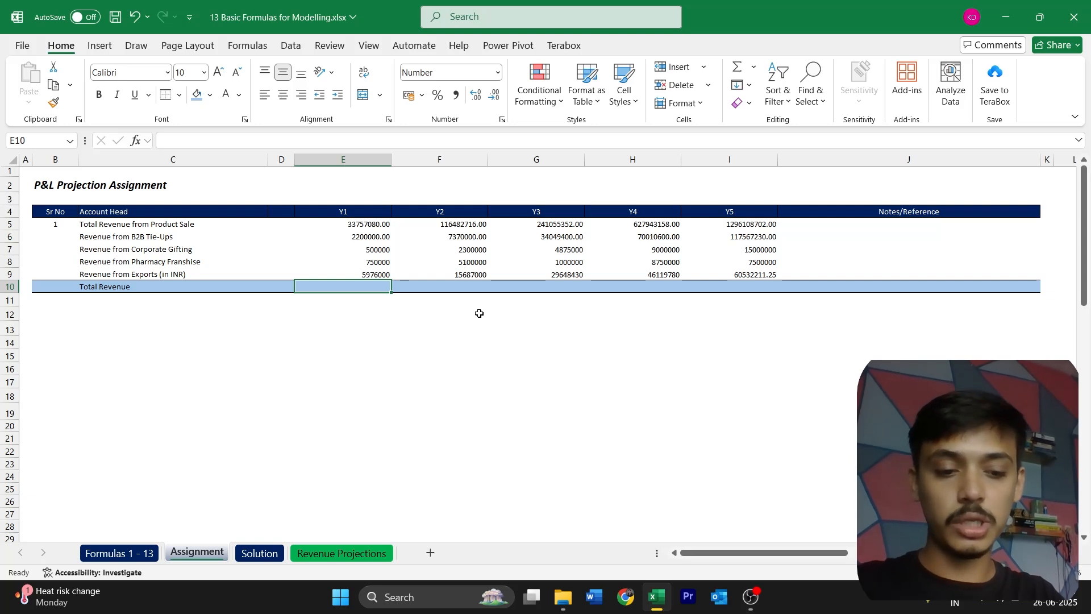
type("=sum")
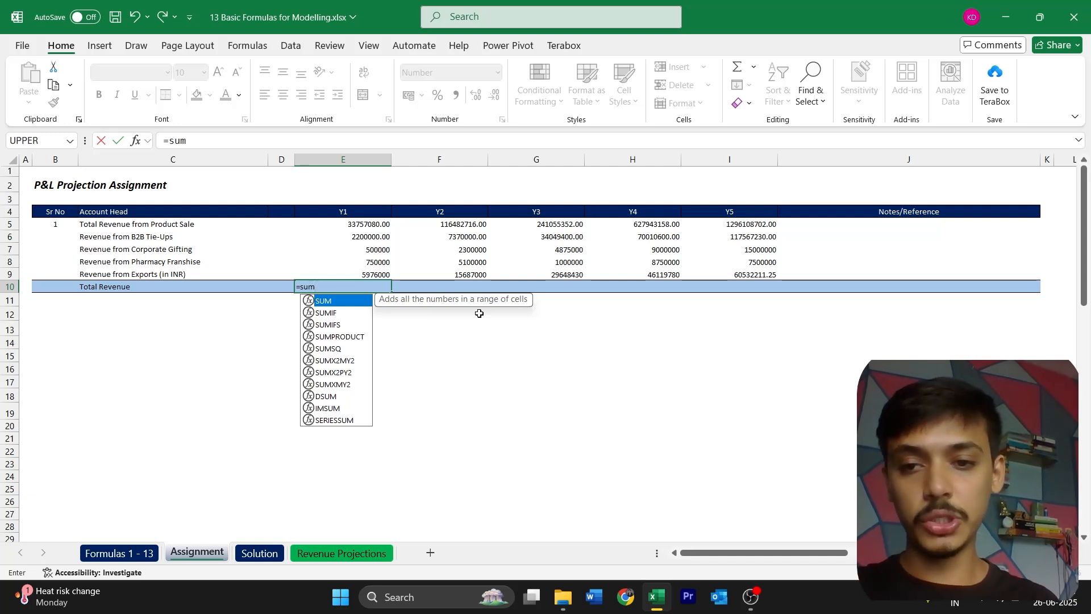
key("Tab")
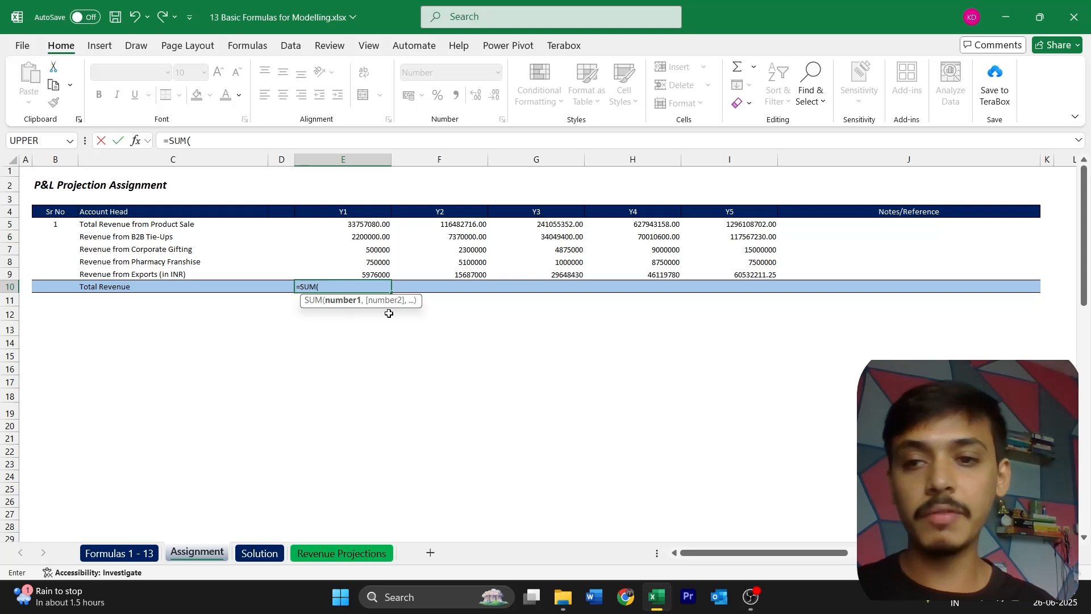
key("Up")
key("Up")
key("Up")
key("Up")
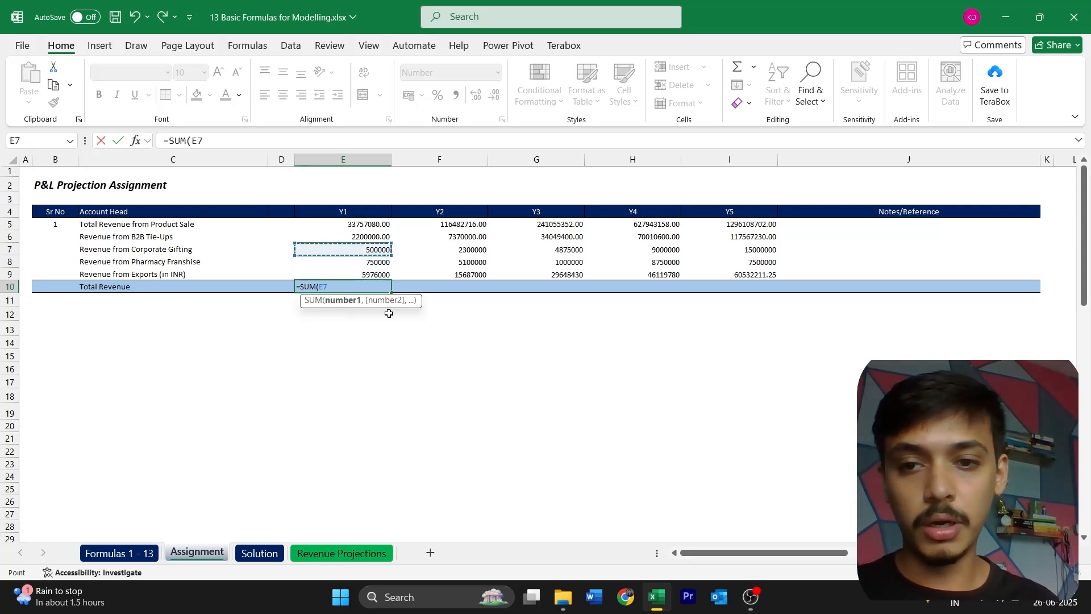
key("Up")
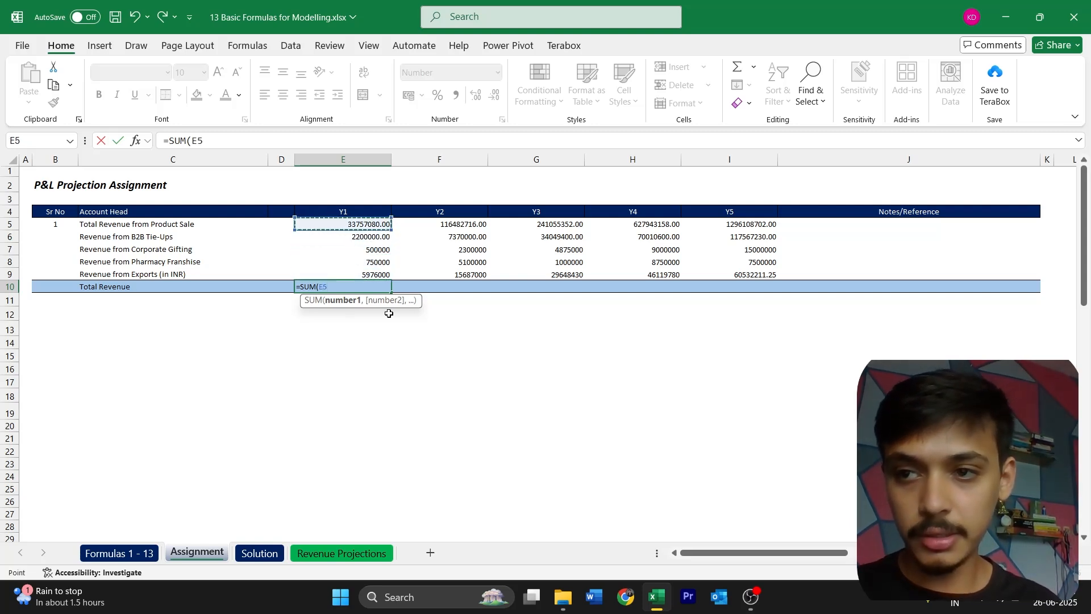
key("shift+Down")
key("shift+Down")
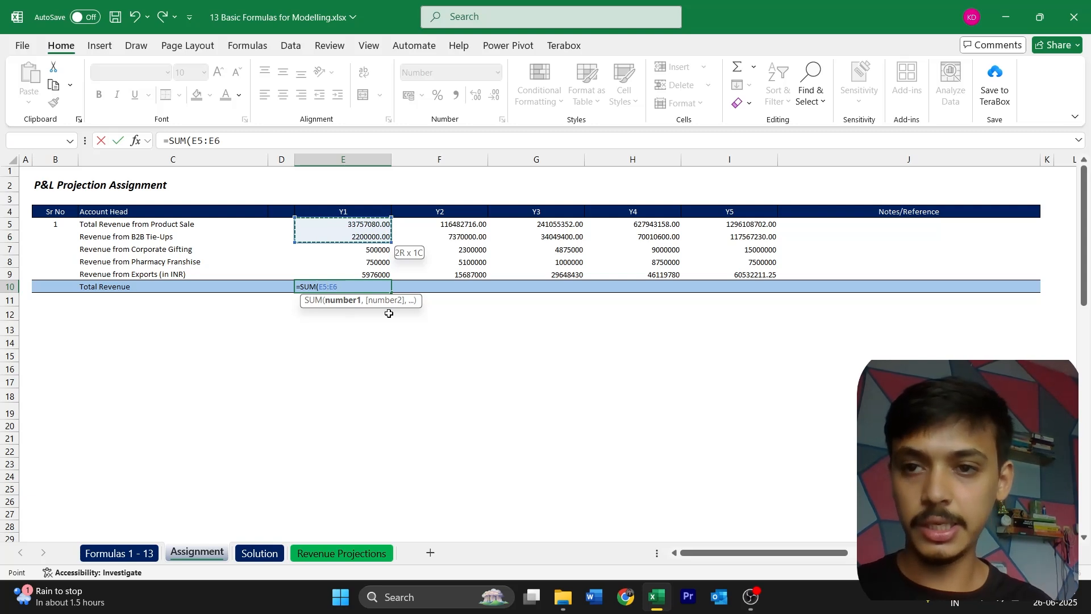
key("shift+Down")
key("shift+Down")
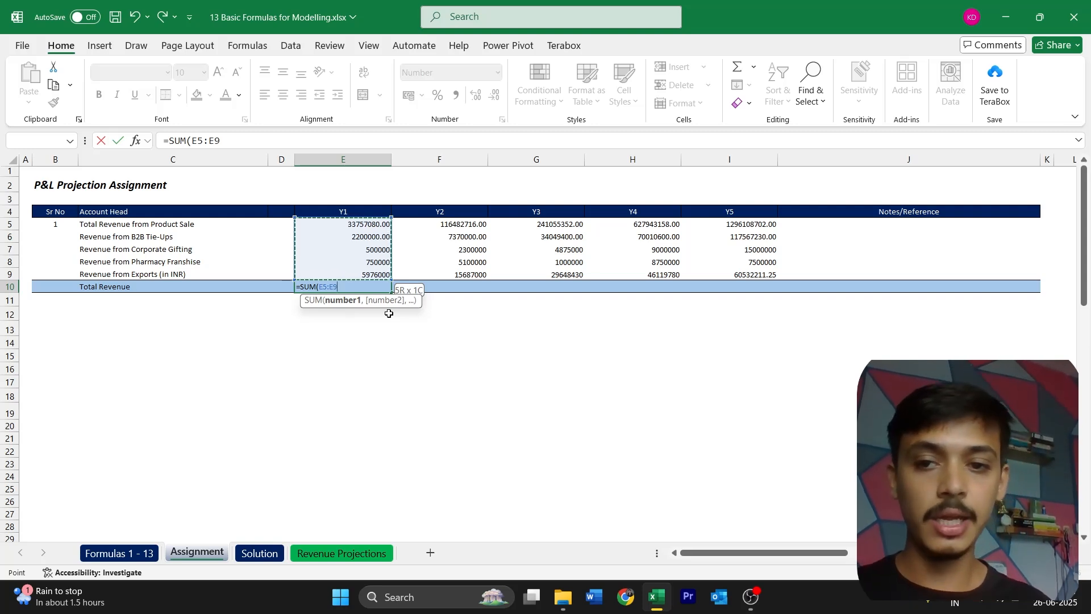
key("Return")
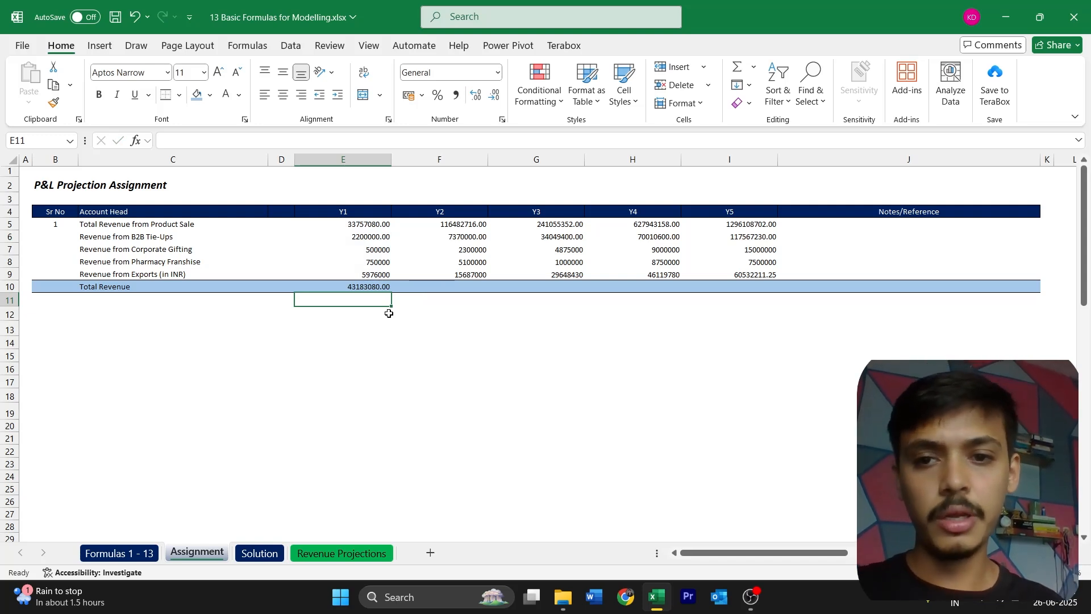
Step: Inspect the range used by the Y1 Total Revenue formula in E10, leaving the formula unchanged
key("Up")
key("F2")
key("Return")
key("Up")
key("F2")
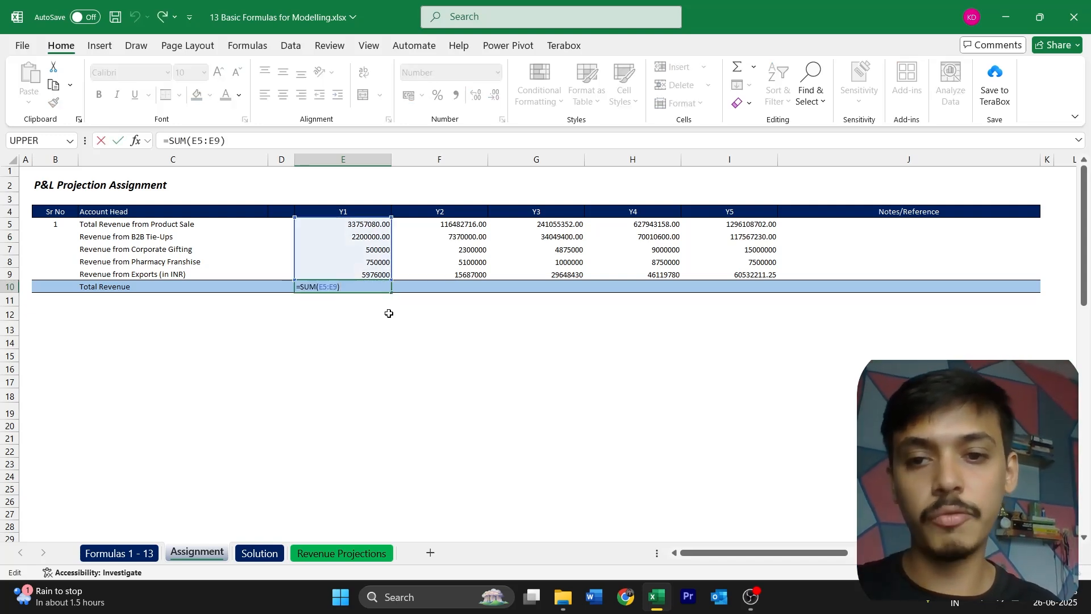
key("Return")
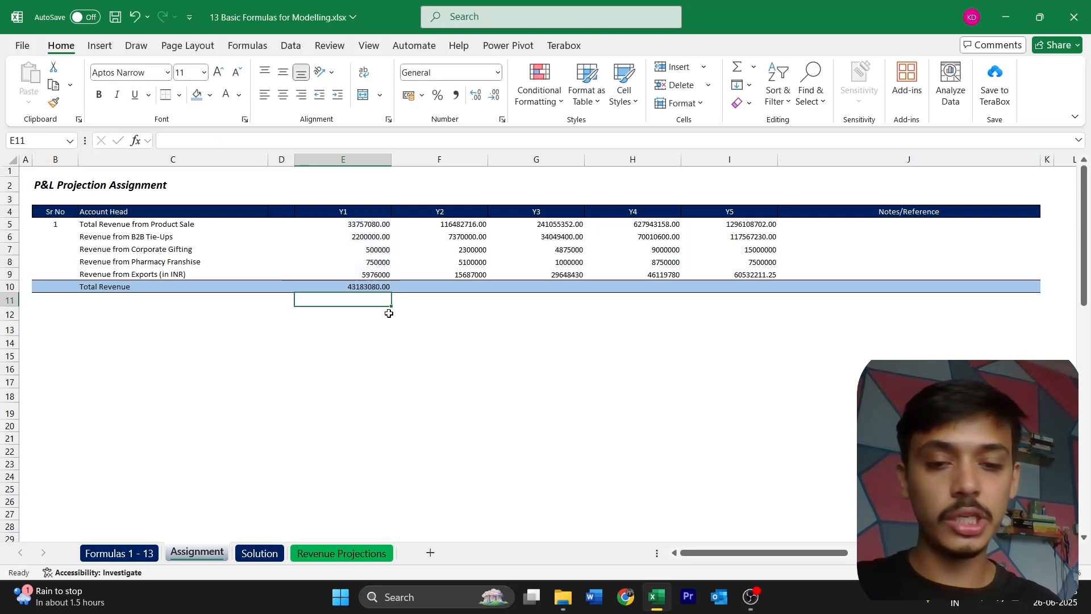
Step: Copy the Total Revenue formula from E10 across to F10:I10 for Y2 to Y5
key("Up")
key("ctrl+c")
key("Right")
key("shift+Right")
key("shift+Right")
key("shift+Right")
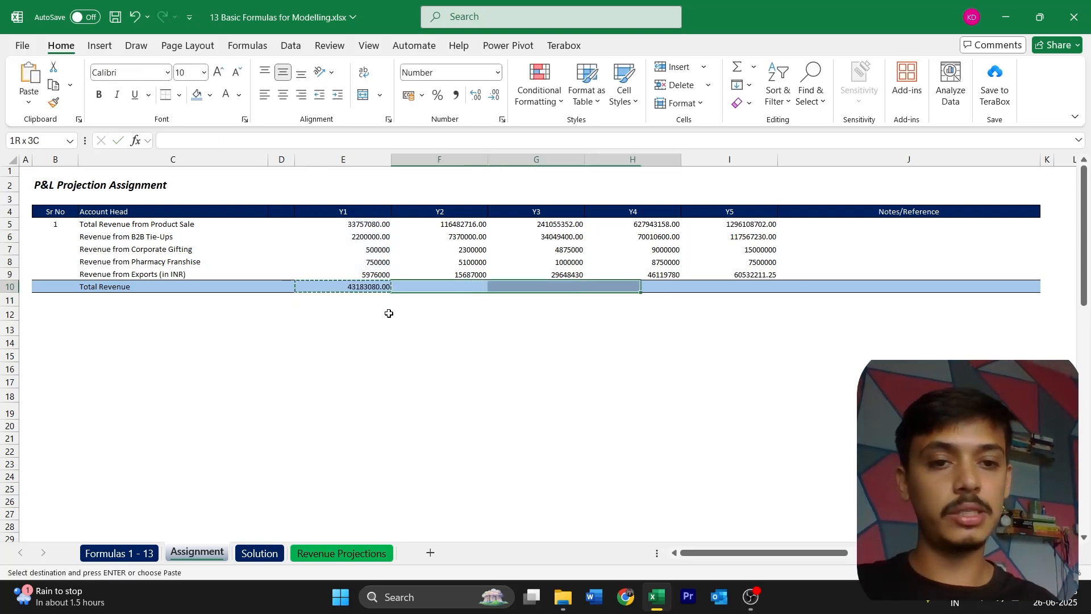
key("Return")
Step: Review the copied Total Revenue formulas in F10, G10 and I10 to check which rows each one sums
key("Right")
key("Left")
key("Left")
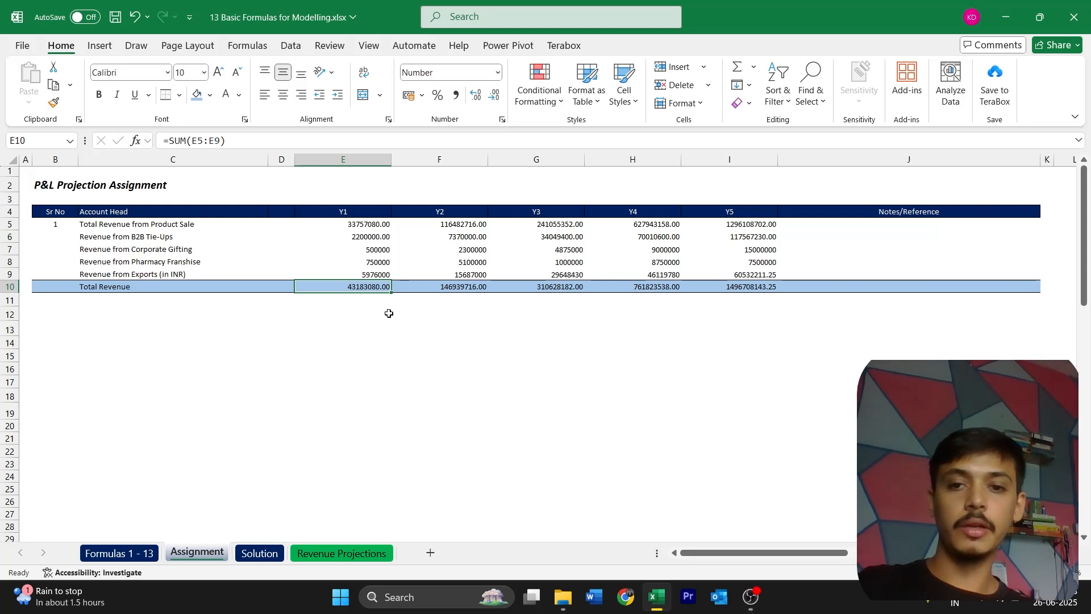
key("Right")
key("F2")
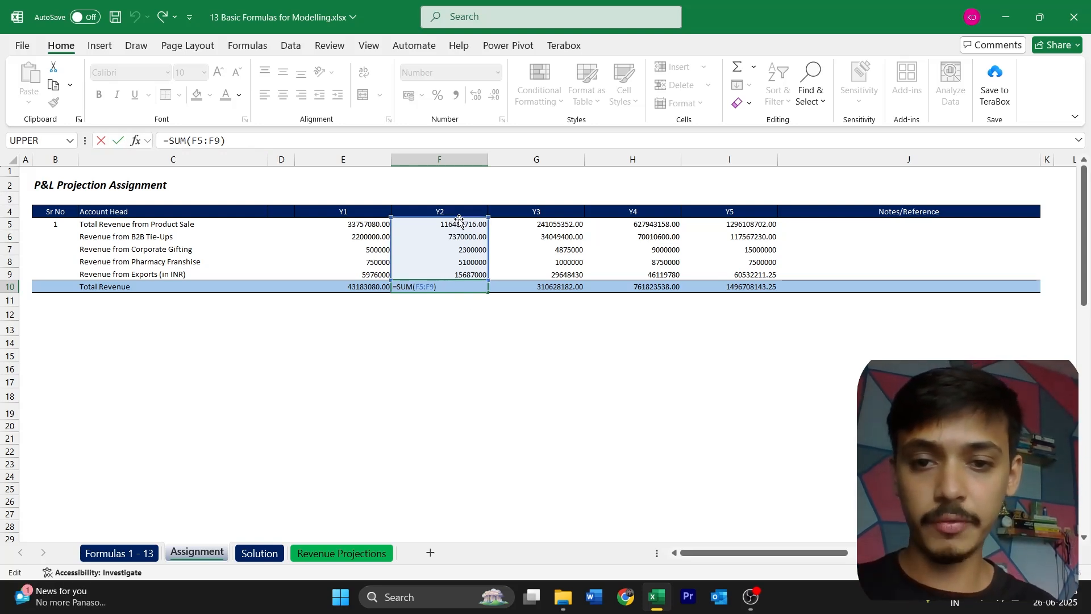
key("Return")
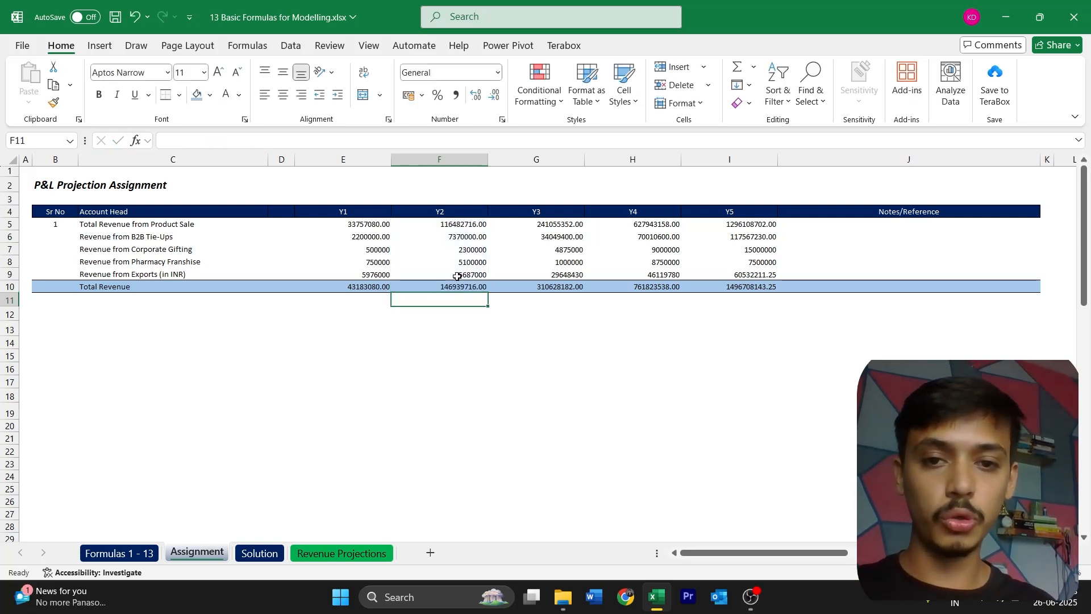
key("Up")
key("Right")
key("F2")
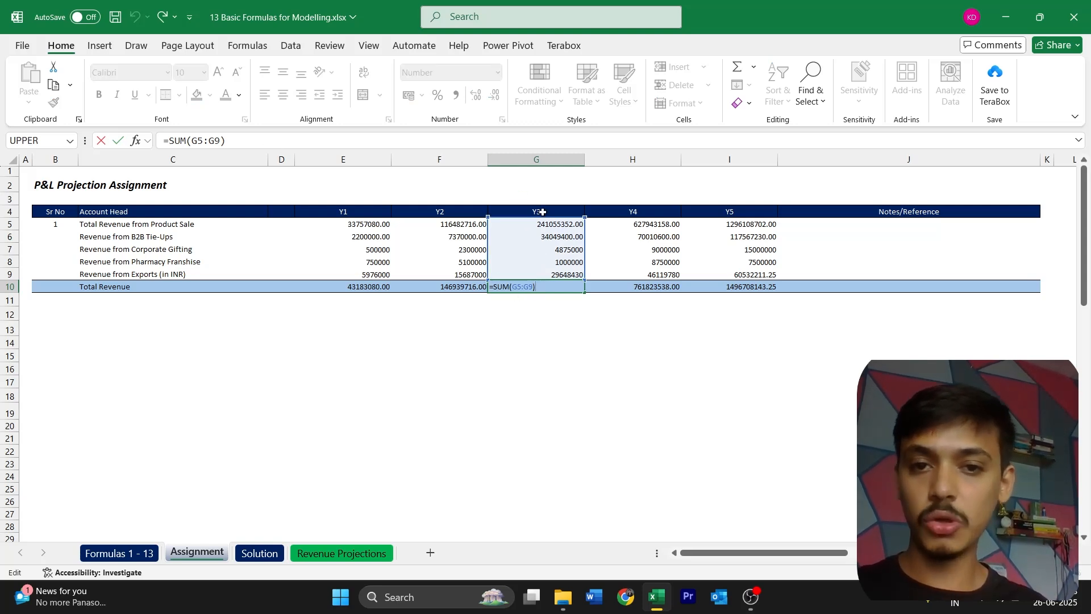
key("Return")
key("Up")
key("Right")
key("Right")
key("Right")
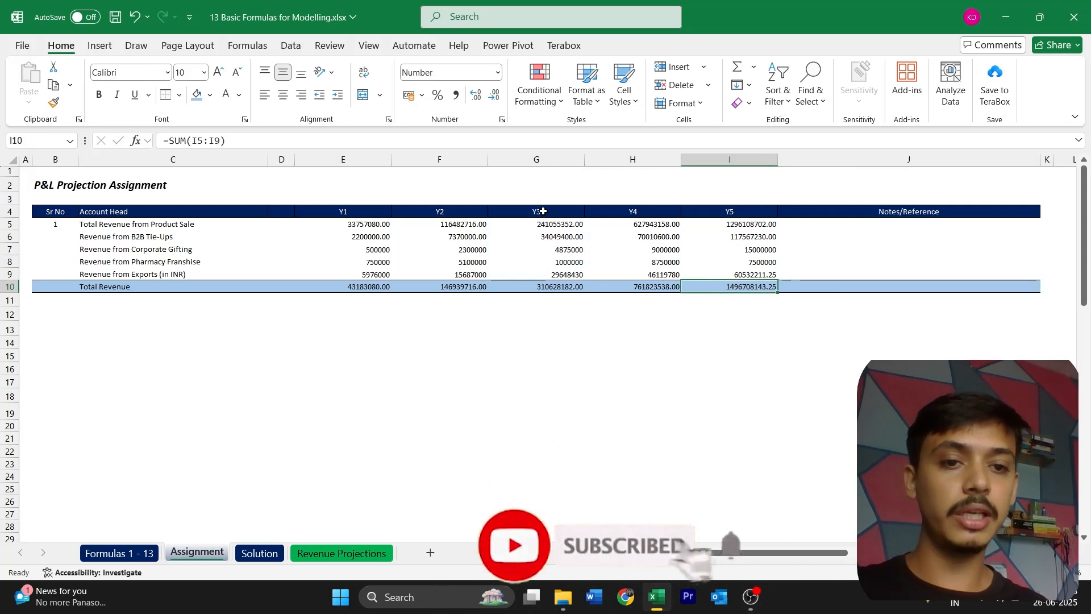
key("F2")
key("Return")
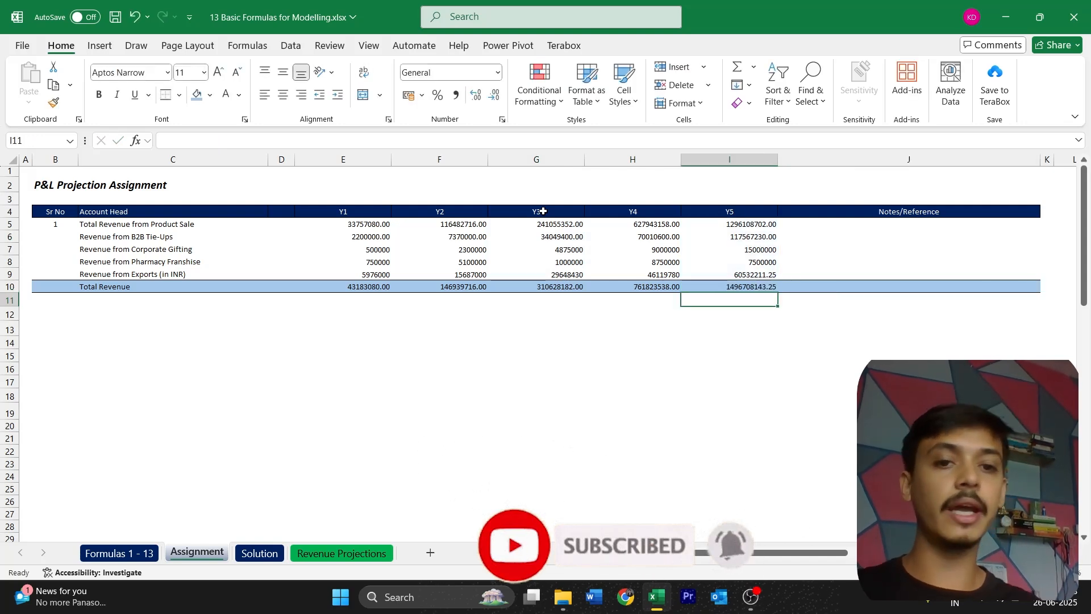
key("Left")
key("Up")
key("Left")
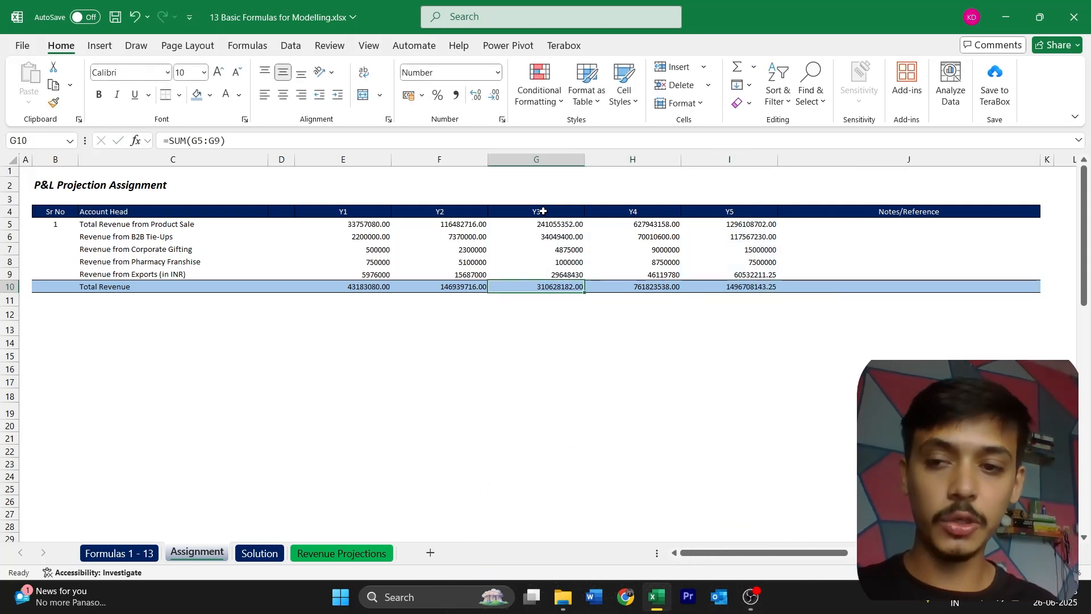
Step: Look up the Currency entry in row 16 of the 13 Core Formulas list, returning to E10 of the Assignment sheet
key("ctrl+Page_Up")
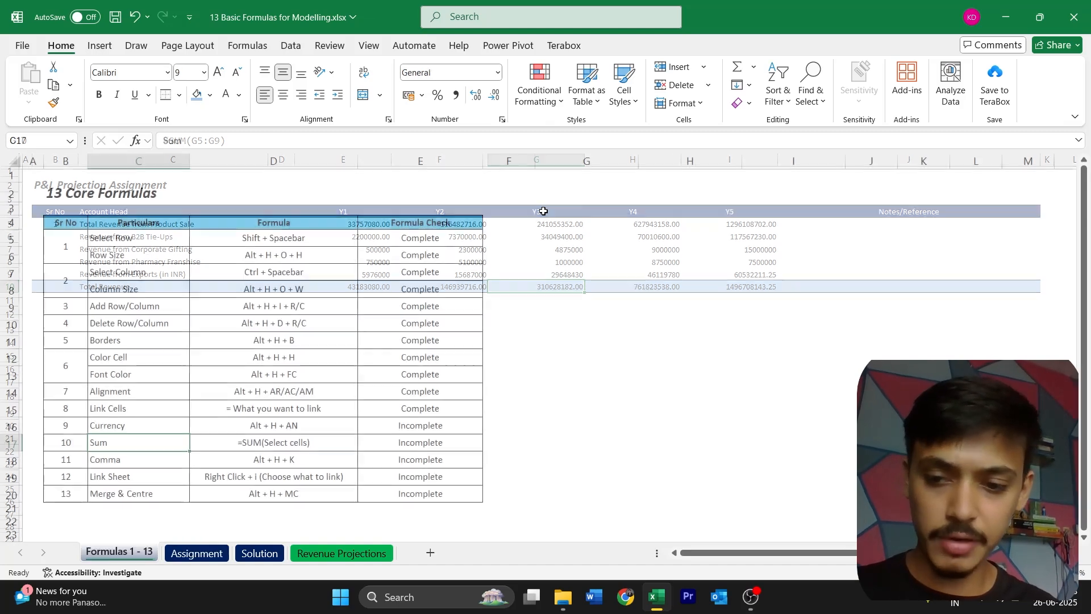
key("Up")
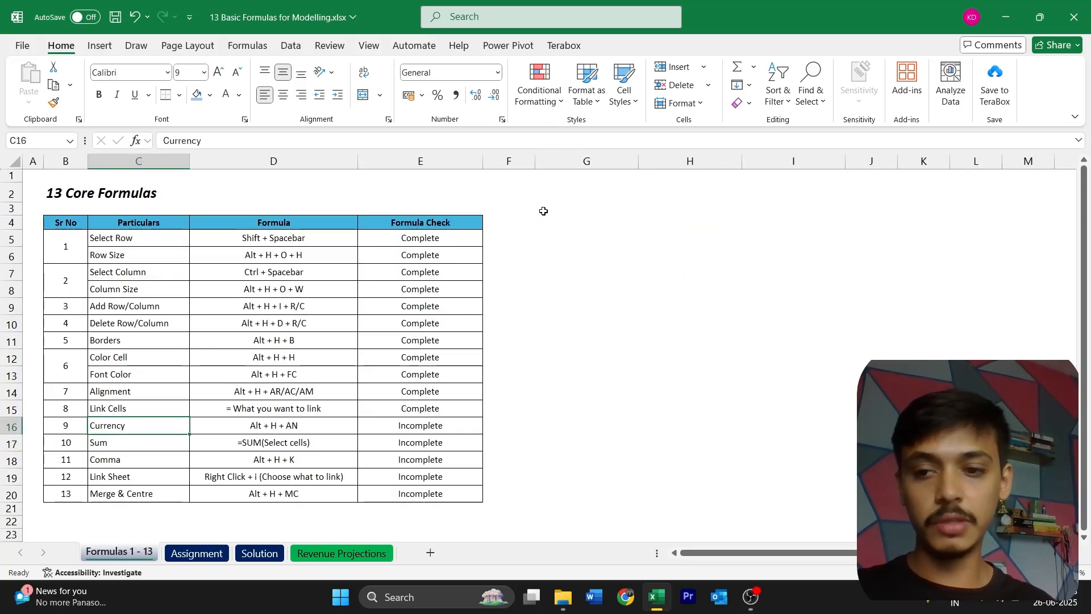
key("shift+Right")
key("ctrl+Page_Down")
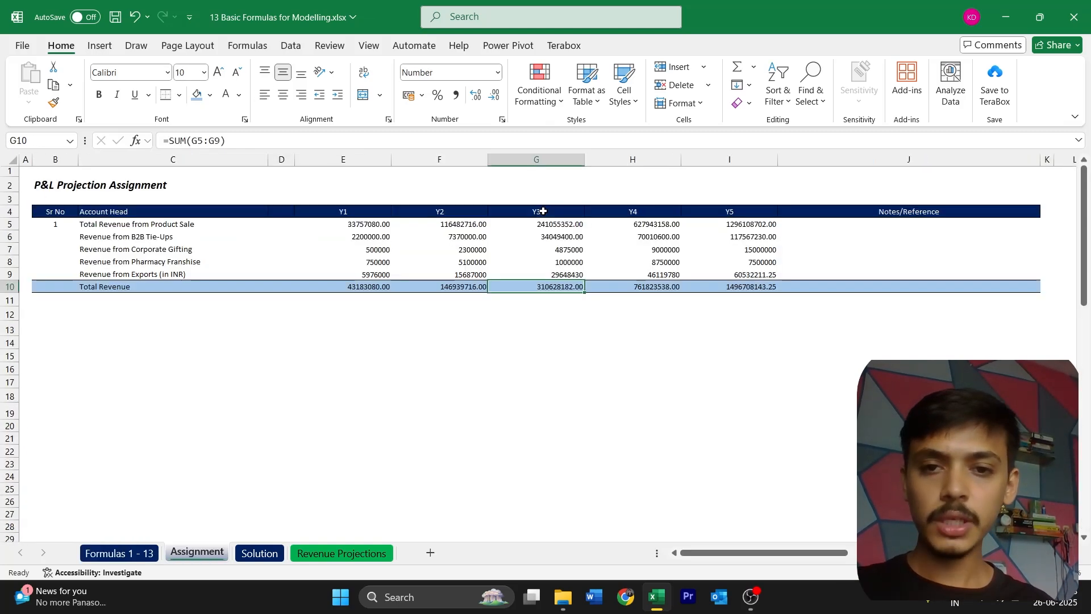
key("Left")
key("Left")
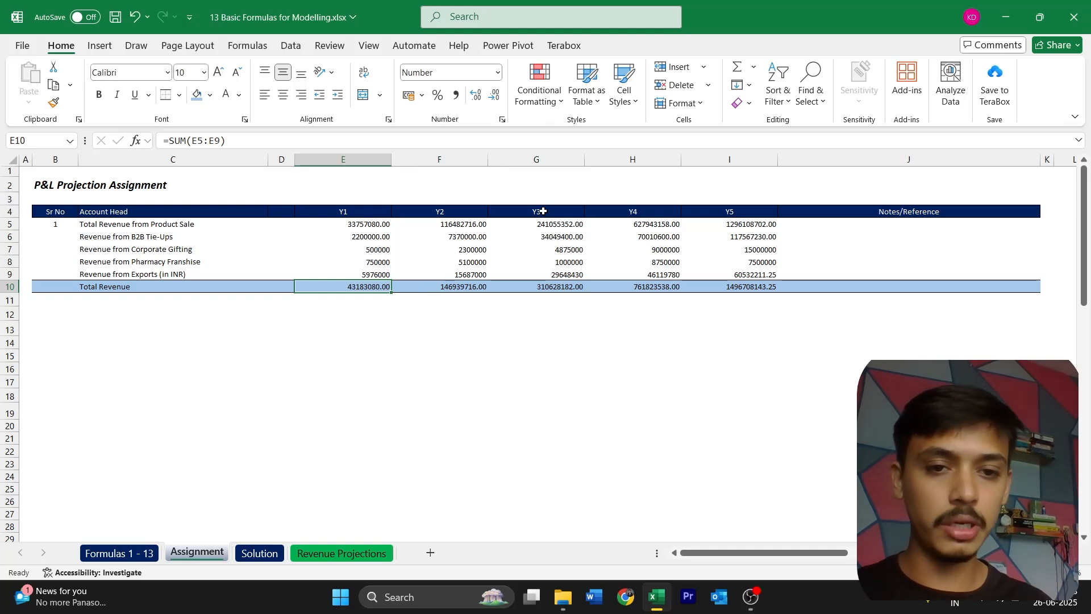
Step: Compare the number format of Total Revenue in E10:I10 between the Assignment and Solution sheets
key("shift+Right")
key("shift+Right")
key("shift+Right")
key("shift+Right")
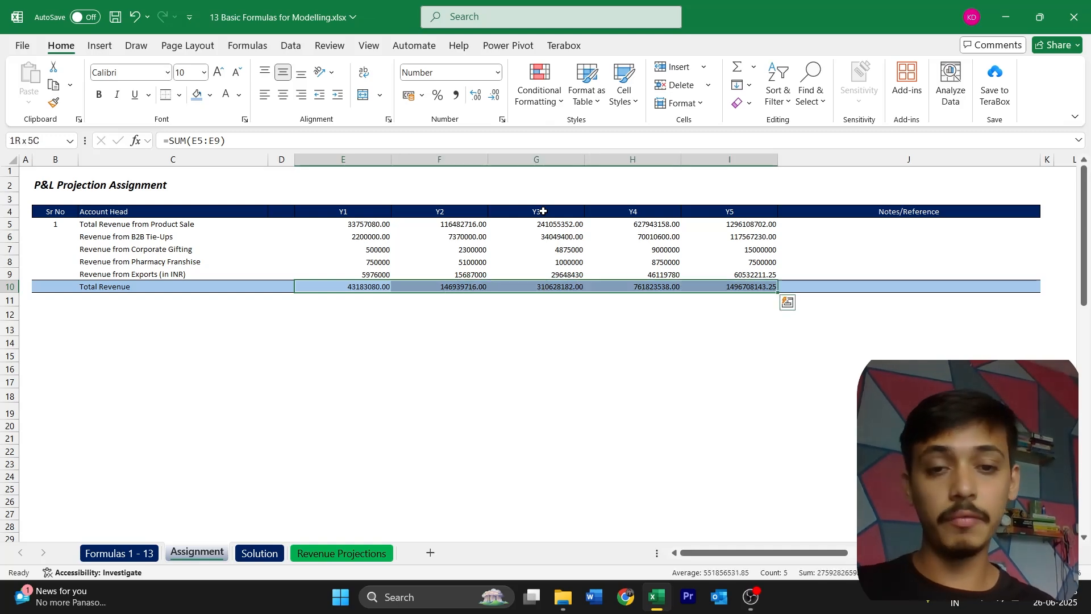
key("ctrl+Page_Down")
key("shift+Right")
key("shift+Right")
key("shift+Right")
key("shift+Right")
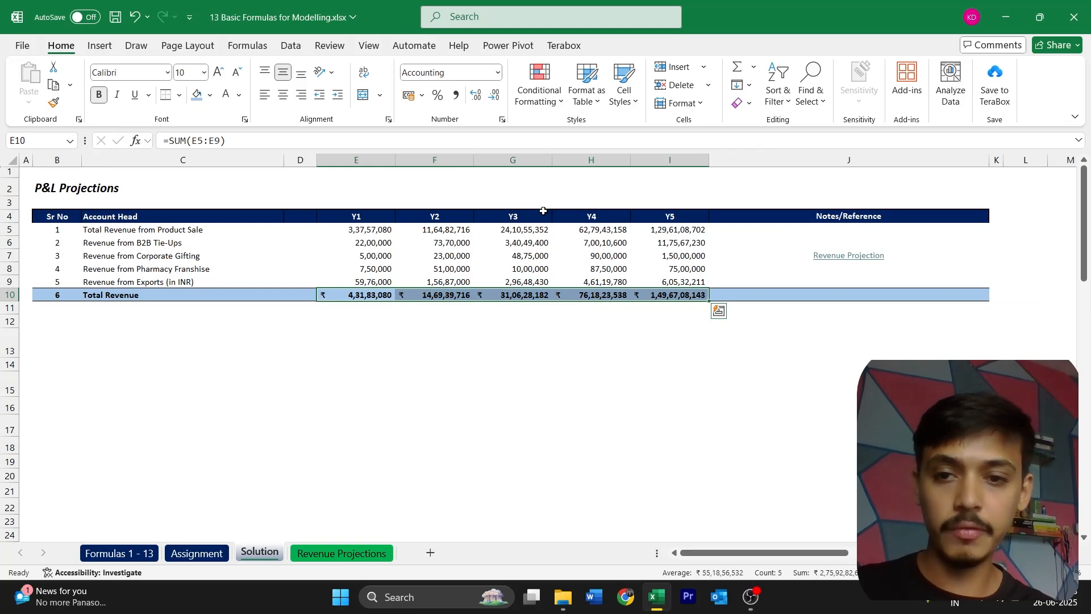
key("ctrl+Page_Up")
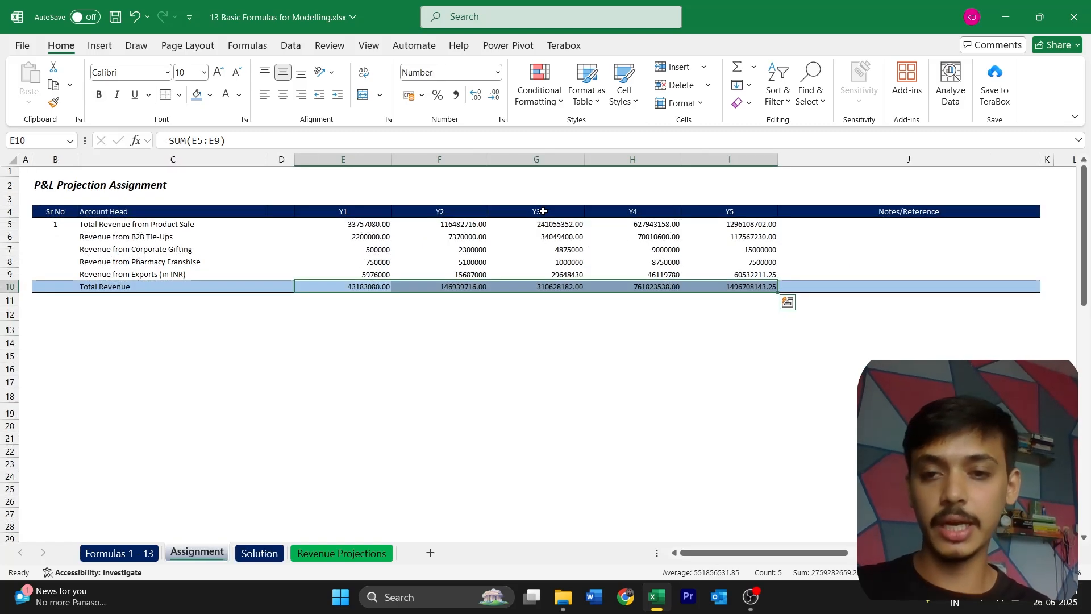
key("Left")
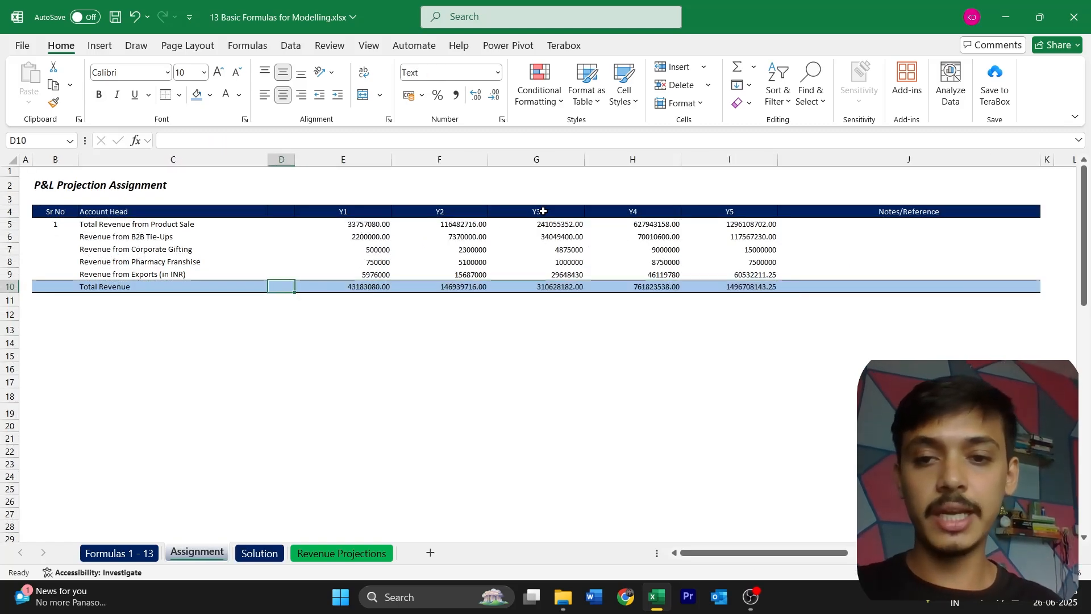
key("Right")
Step: Apply the ₹ English (India) accounting format to the Total Revenue cells E10:I10 of the Assignment sheet
key("ctrl+Page_Up")
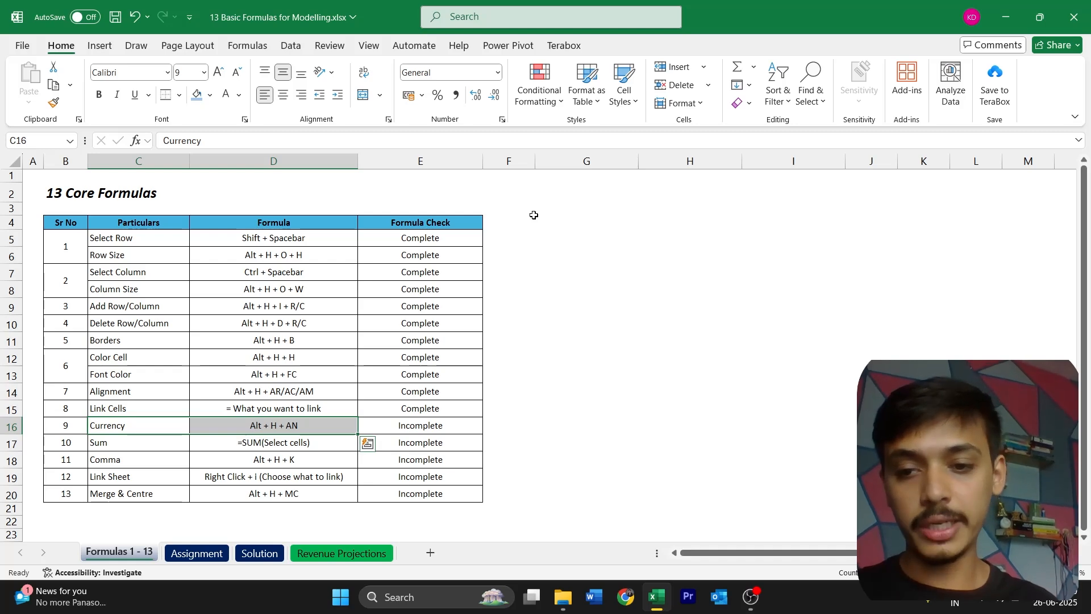
key("ctrl+Page_Down")
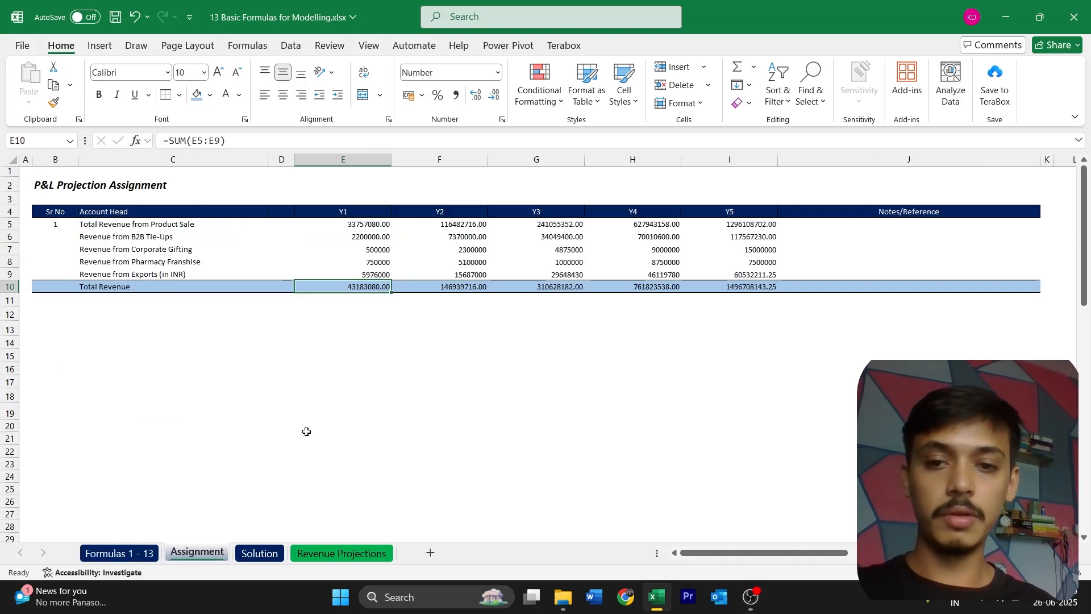
key("shift+Right")
key("shift+Right")
key("shift+Right")
key("shift+Right")
key("shift+Right")
key("shift+Left")
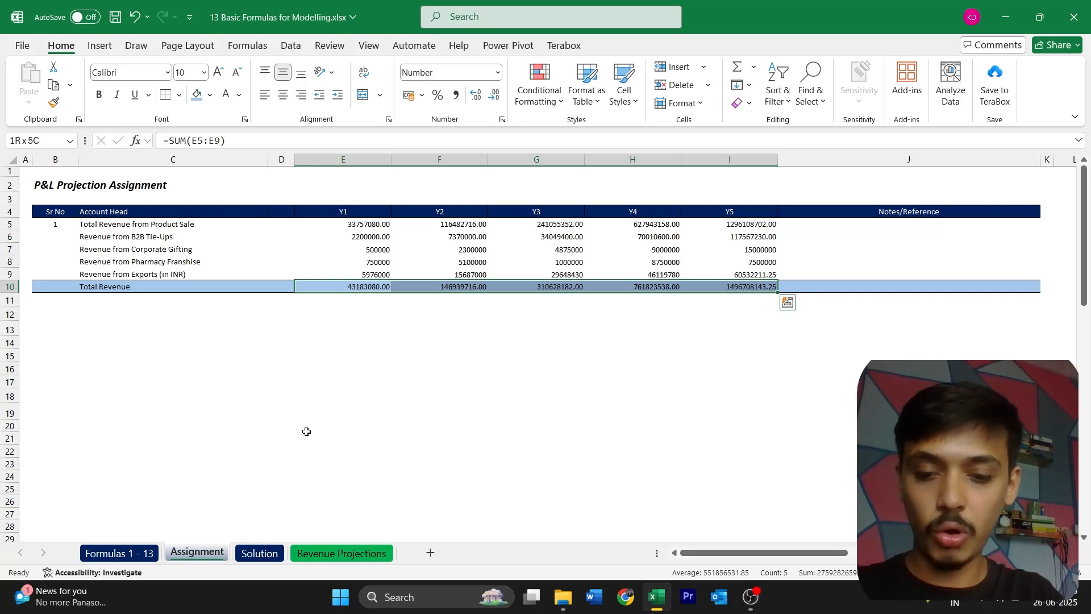
key("alt")
key("h")
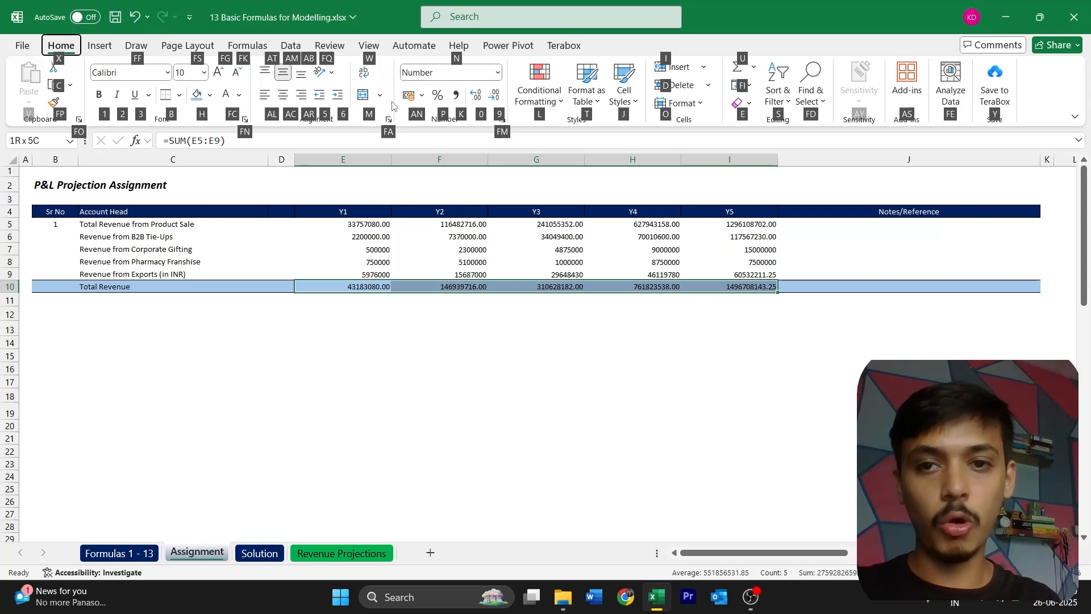
key("a")
key("n")
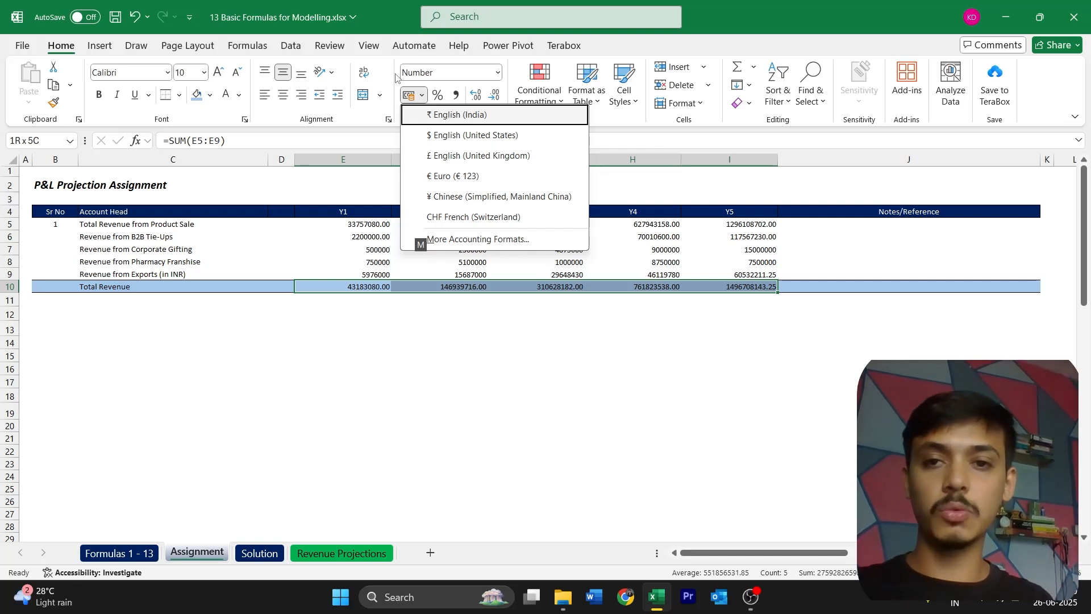
key("Return")
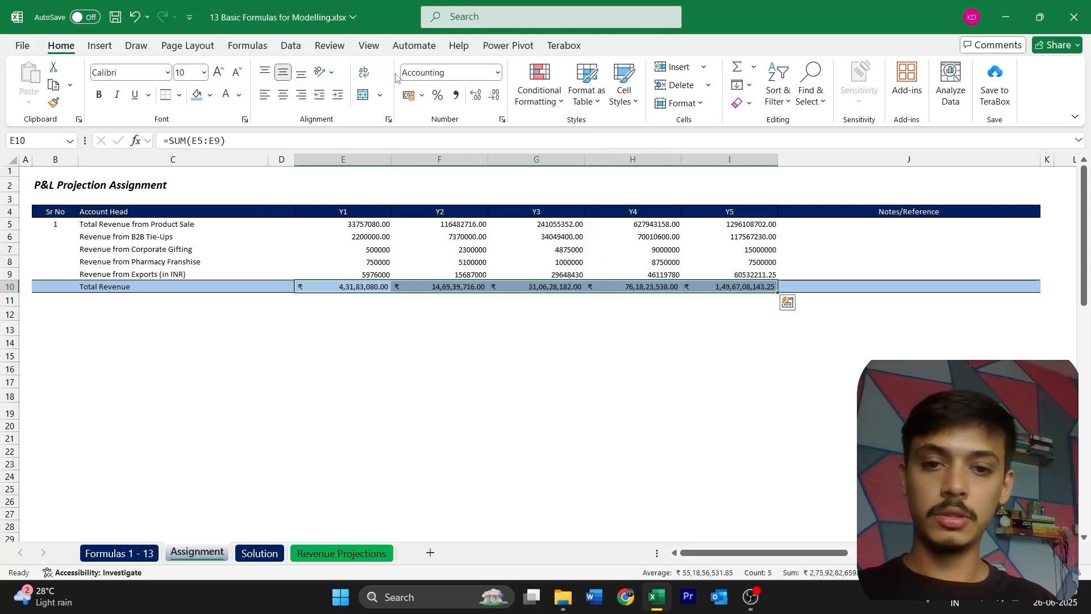
Step: Look up the Decimal entry in row 17 of the 13 Core Formulas list, returning to E10 of the Assignment sheet
key("ctrl+Page_Up")
key("Left")
key("Left")
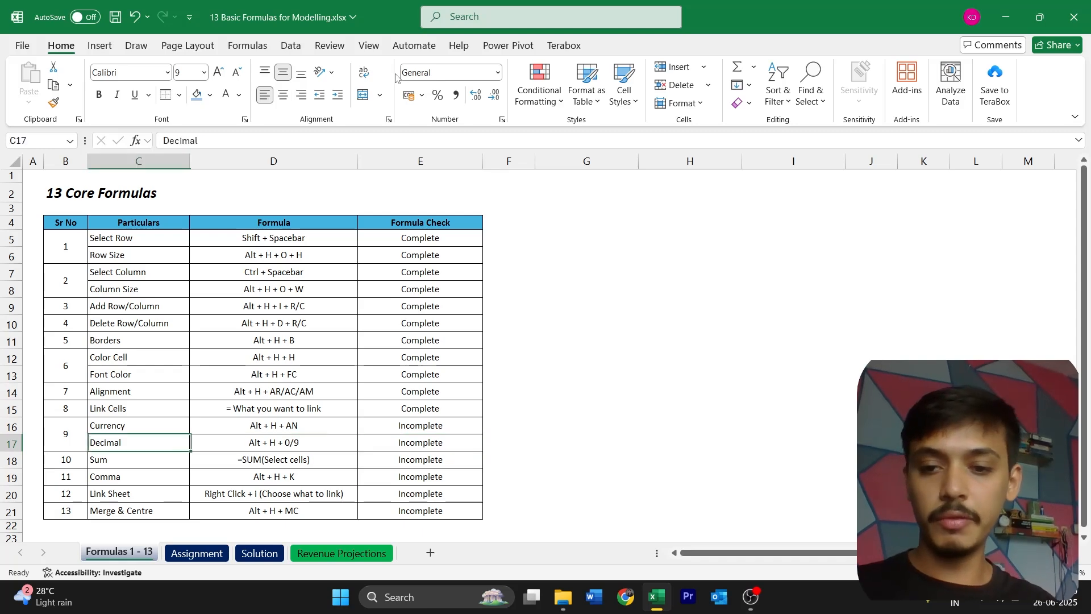
key("ctrl+Page_Down")
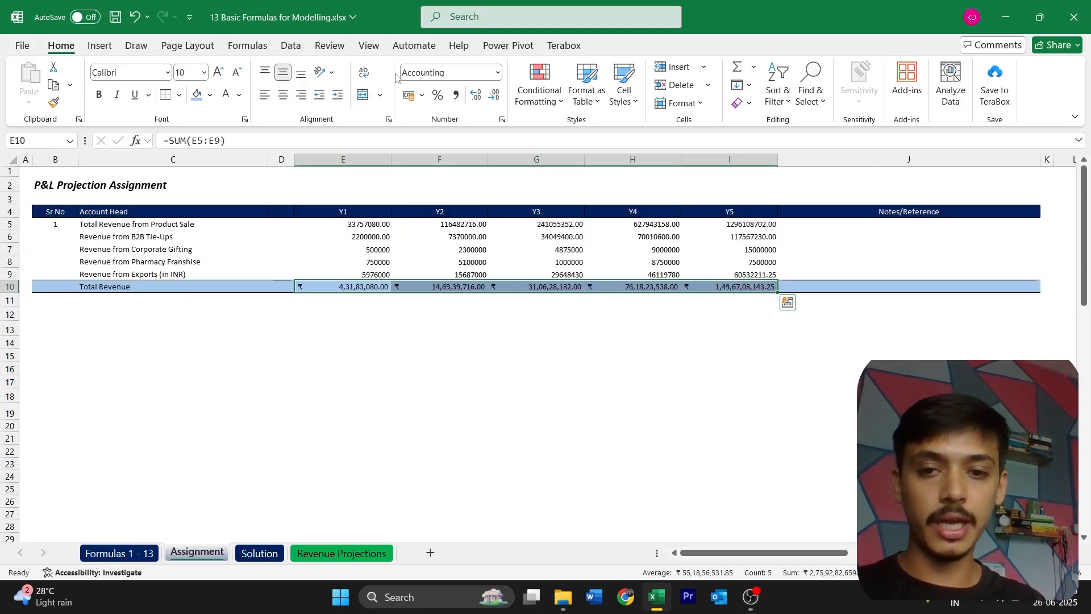
key("Left")
key("Right")
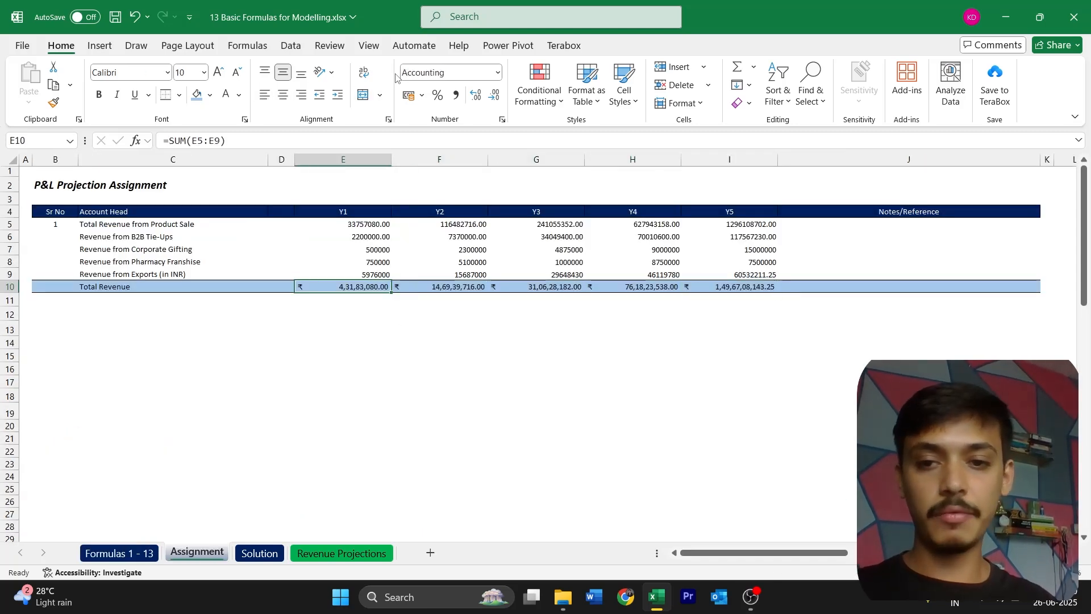
Step: Check the shortcut listed for Decimal in D17 of the Formulas 1 - 13 sheet and return to the Assignment sheet
key("ctrl+Page_Up")
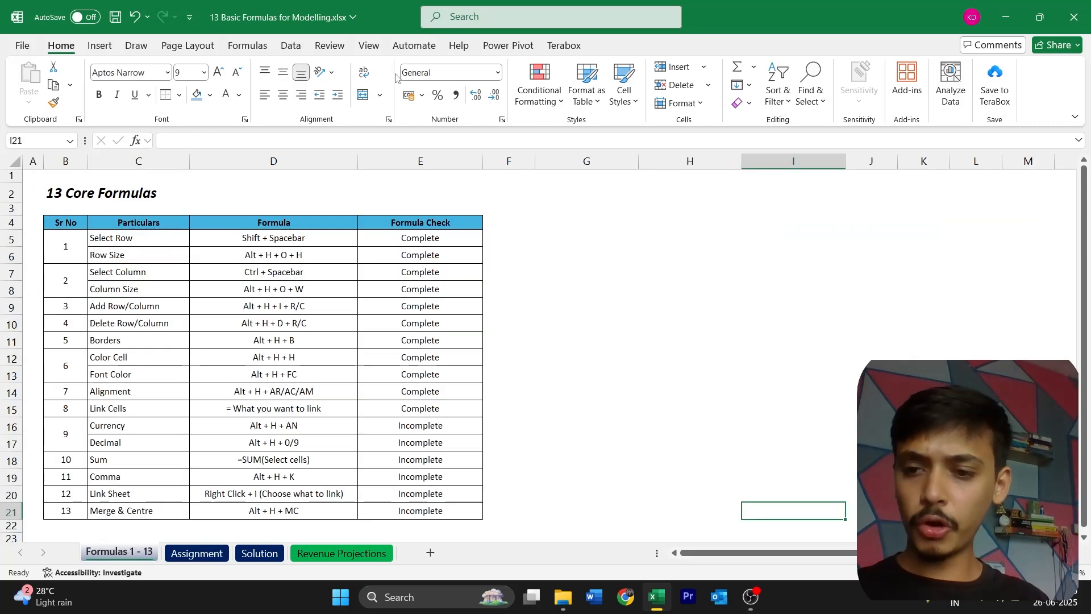
key("Left")
key("Left")
key("Up")
key("Up")
key("Left")
key("Left")
key("Left")
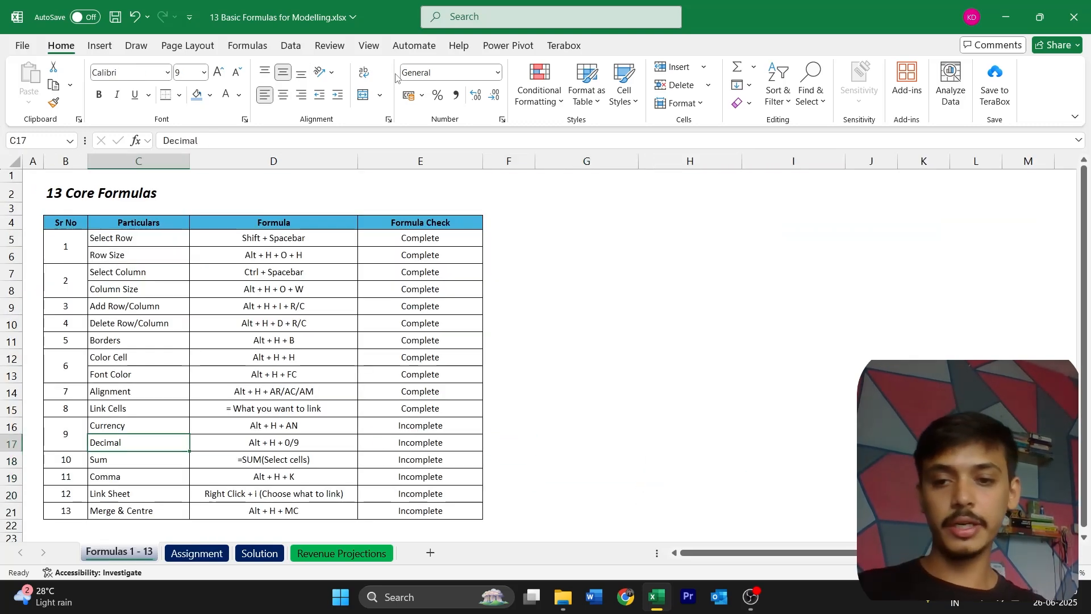
key("Right")
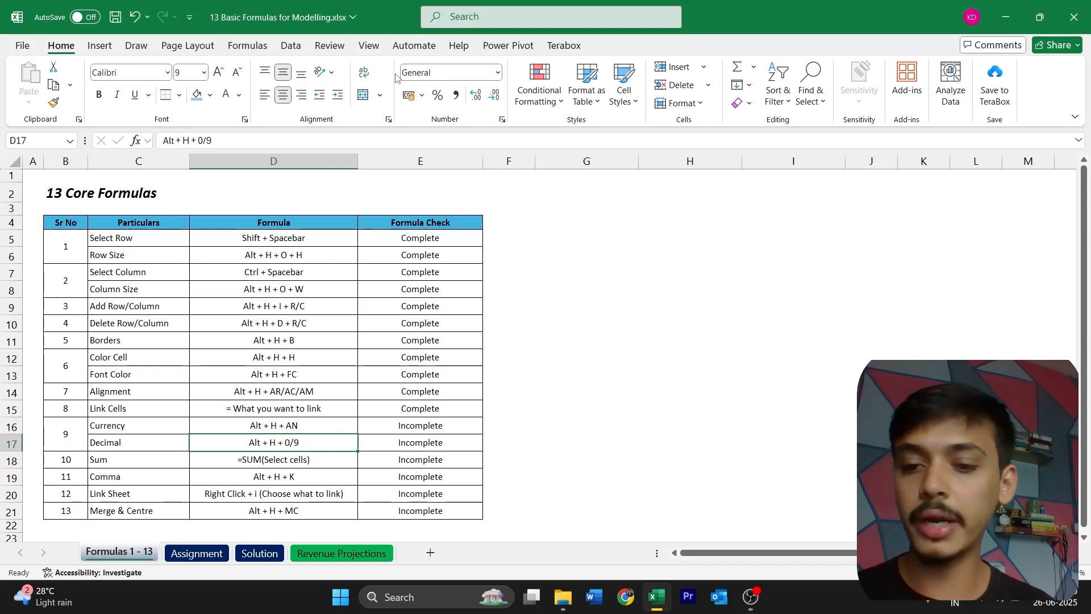
key("ctrl+Page_Down")
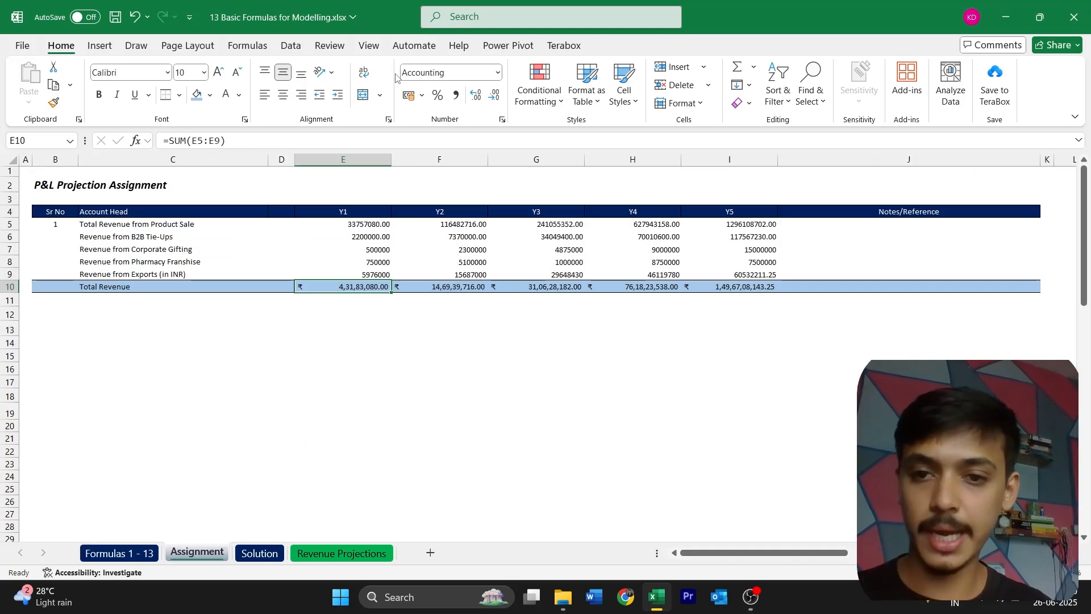
Step: Increase the Total Revenue cells E10:I10 to three decimal places
key("shift+Right")
key("shift+Right")
key("shift+Right")
key("shift+Right")
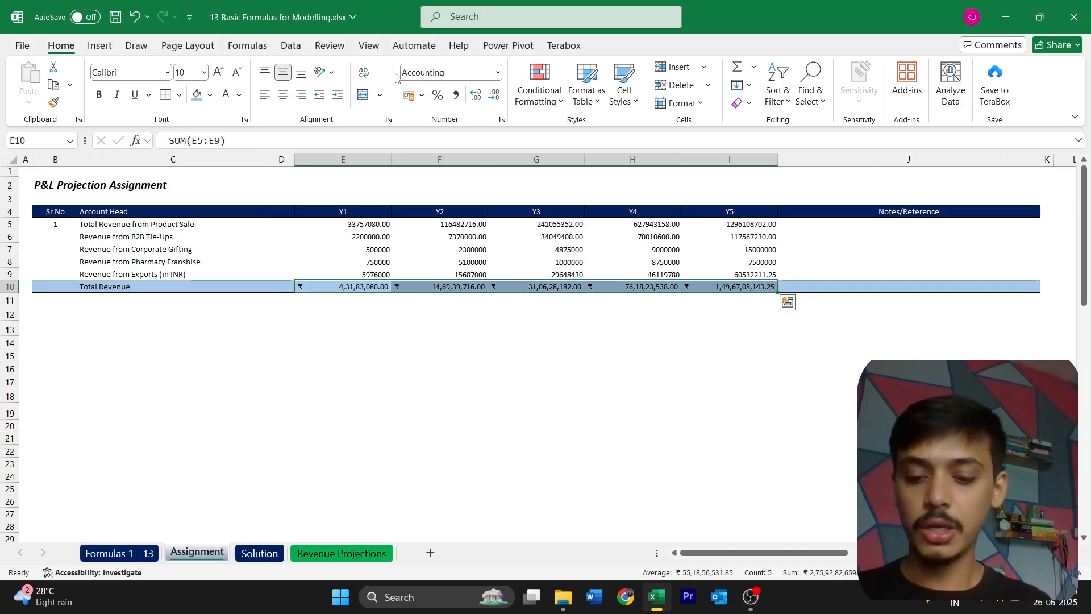
key("alt")
key("h")
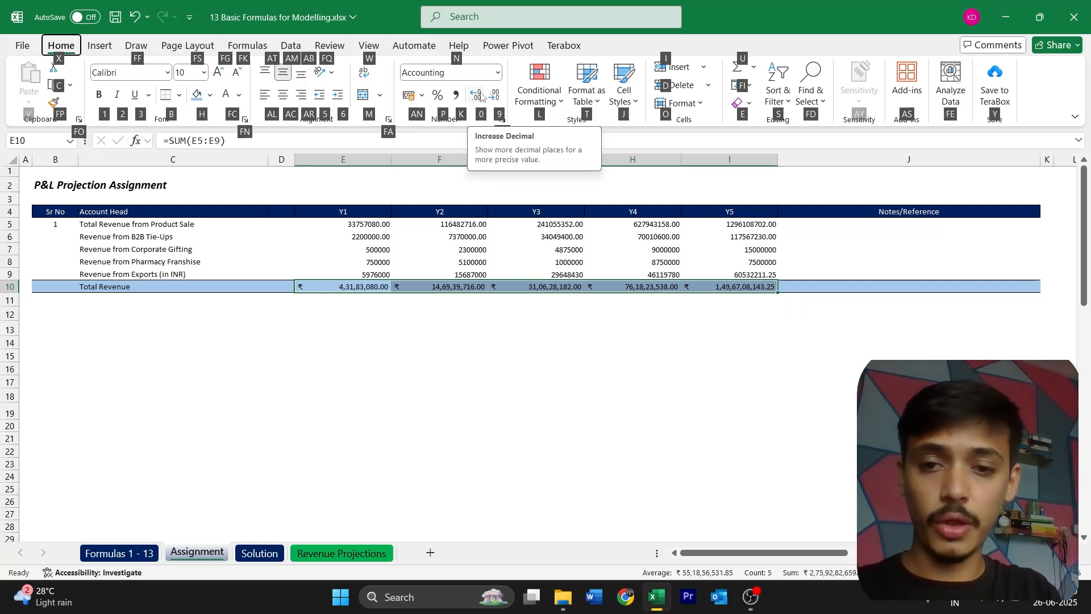
left_click(480, 96)
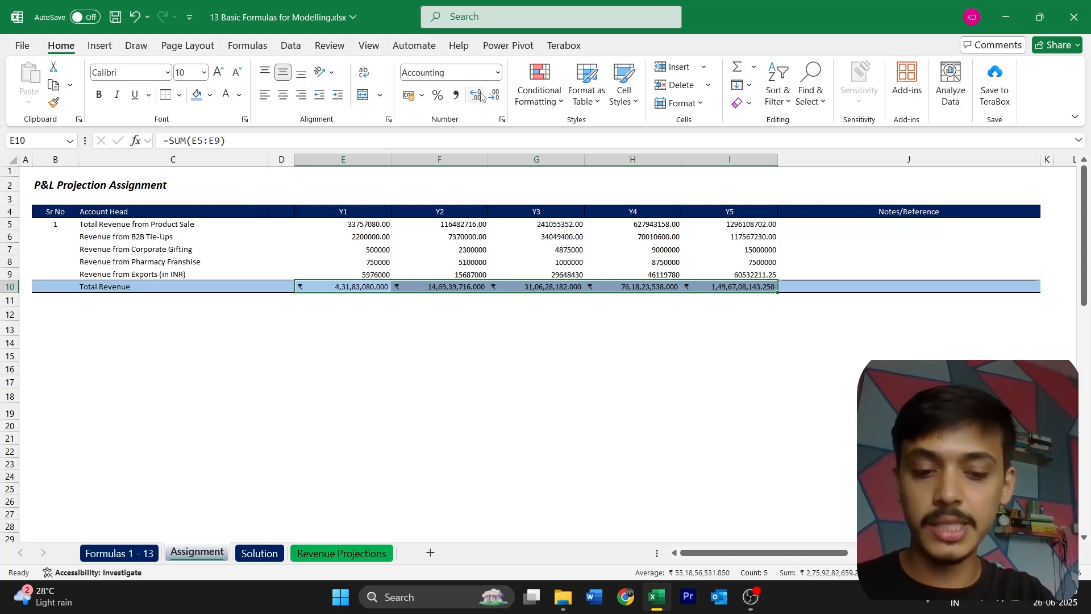
Step: Decrease the Total Revenue cells E10:I10 to zero decimal places
key("alt")
key("h")
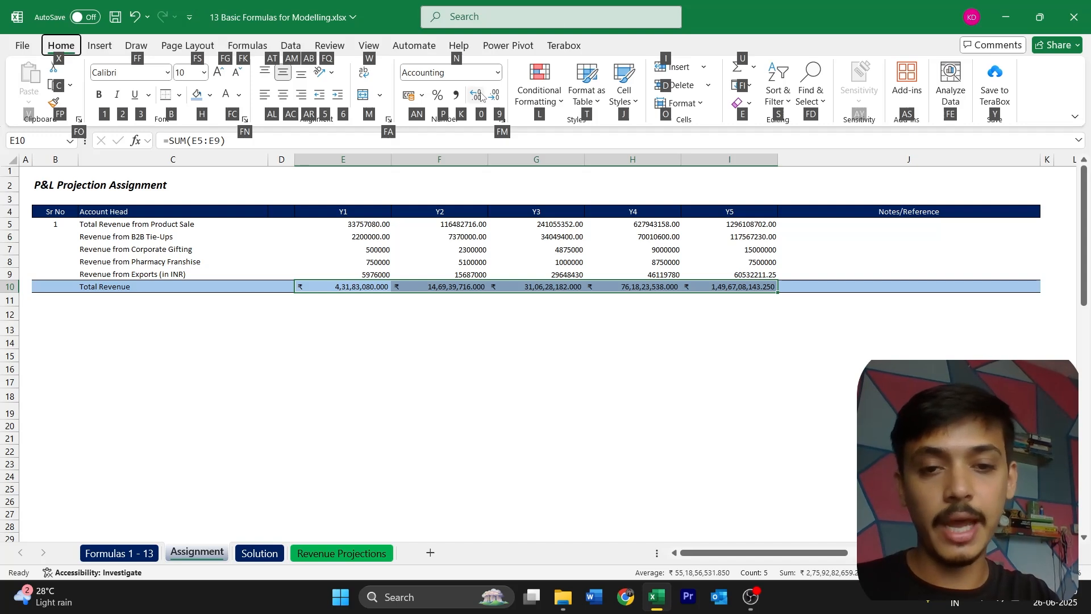
key("9")
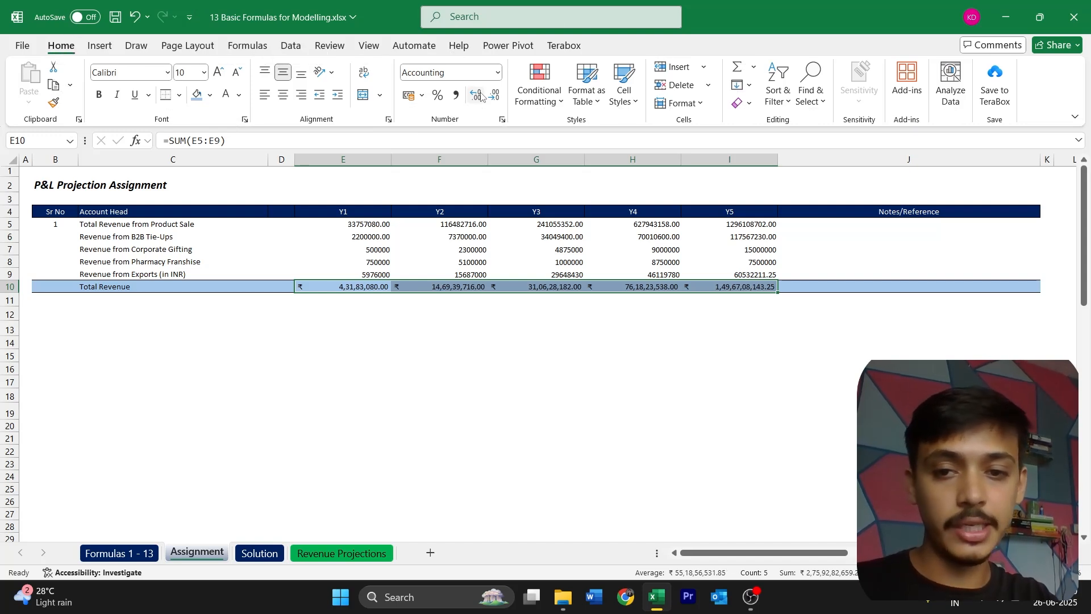
key("alt")
key("h")
key("9")
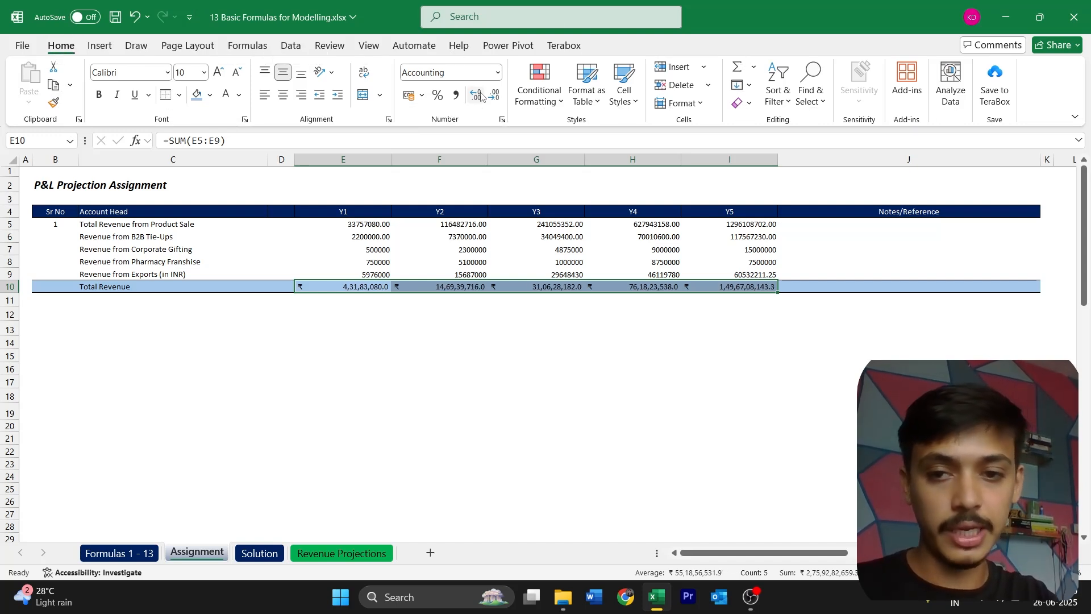
key("alt")
key("h")
key("9")
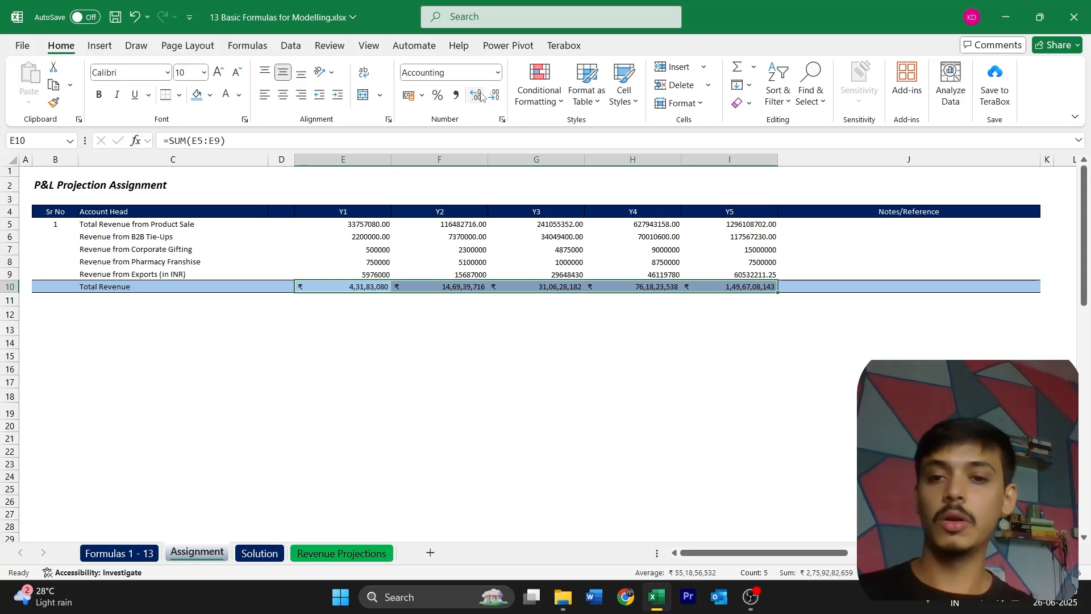
Step: Bold the Total Revenue figures in E10:I10 and the Total Revenue label in C10
key("Left")
key("Left")
key("Left")
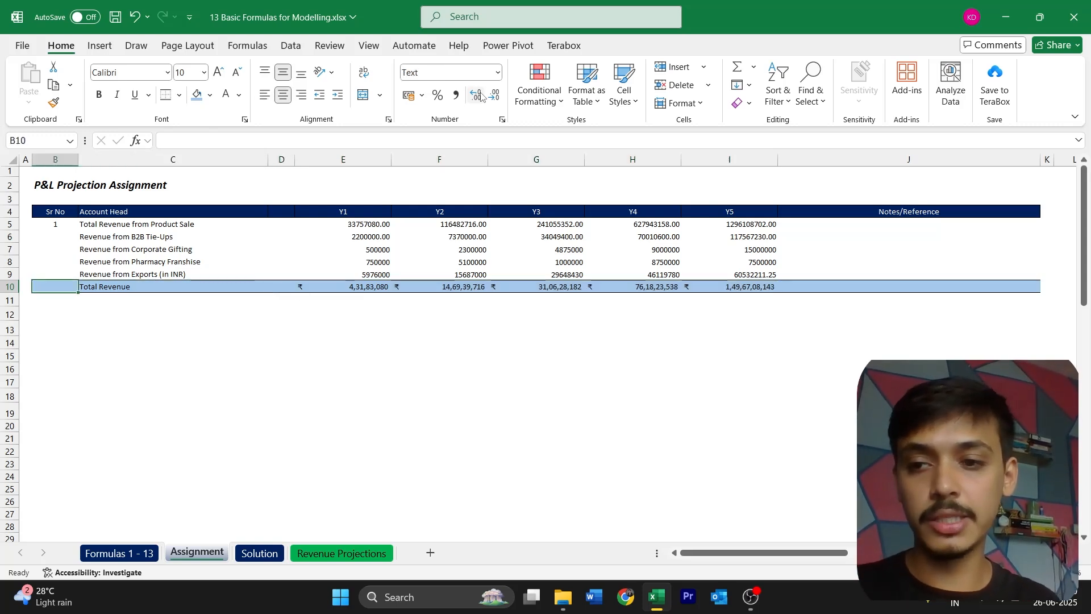
key("Right")
key("Right")
key("Right")
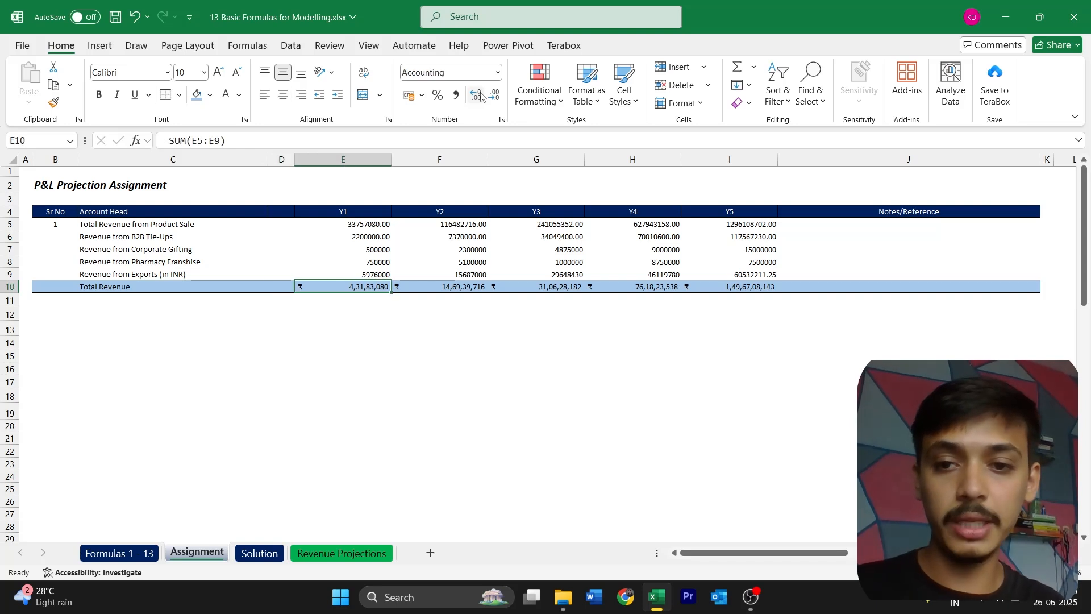
key("ctrl+shift+Right")
key("ctrl+b")
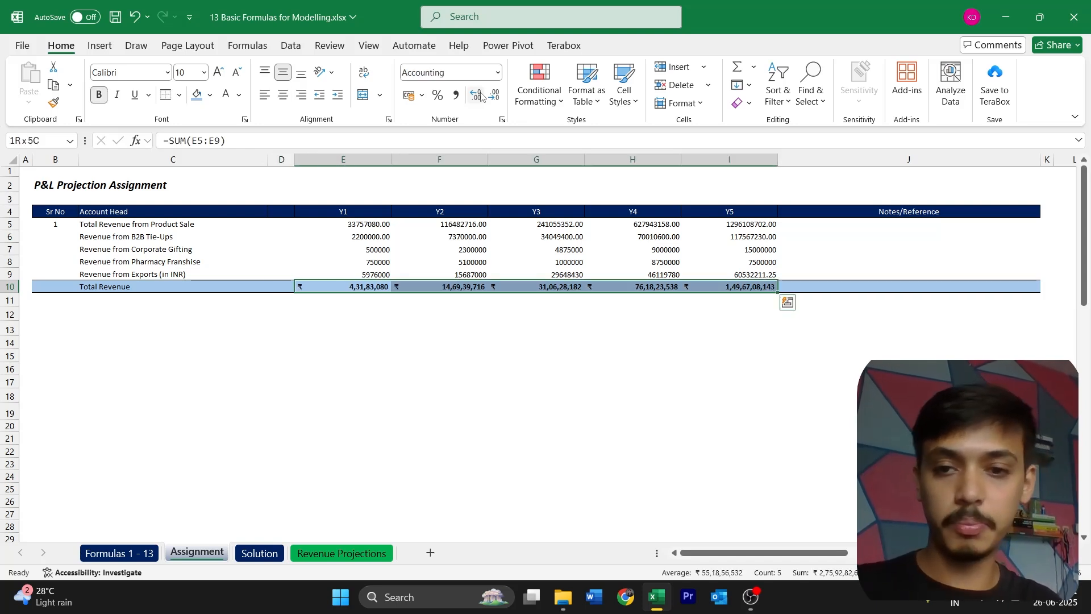
key("Left")
key("Left")
key("ctrl+b")
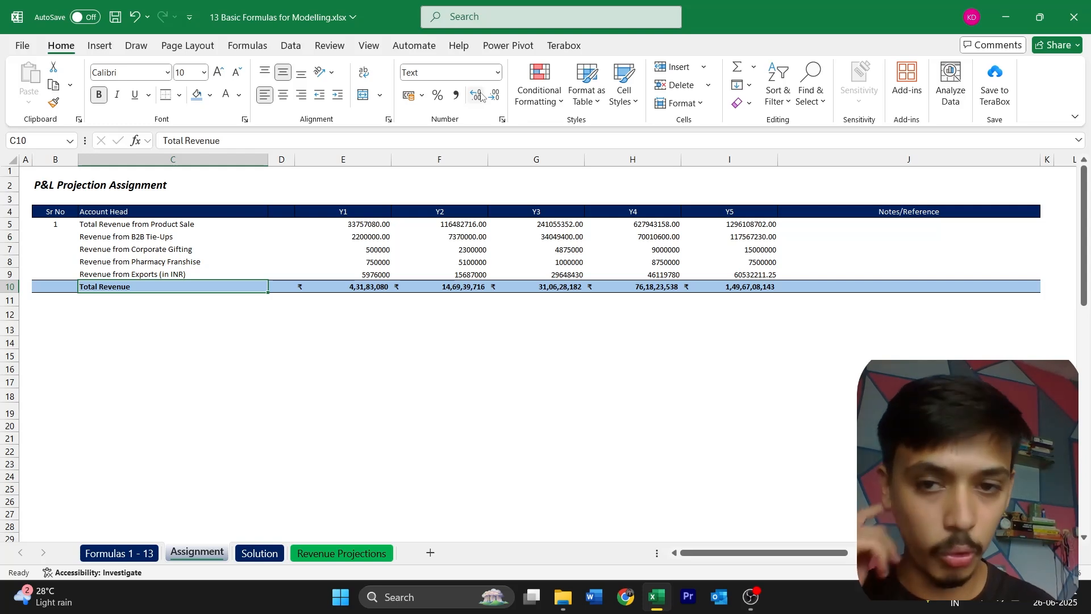
Step: Select the Y1 to Y5 revenue figures in E5:I9, excluding the header row
key("Right")
key("Right")
key("Up")
key("Up")
key("Down")
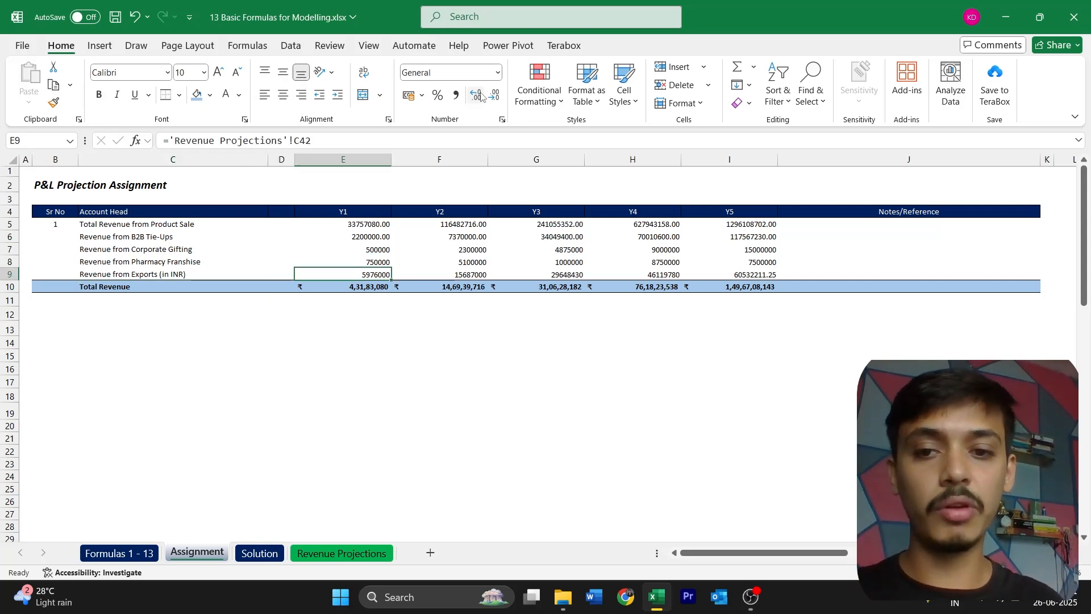
key("ctrl+shift+Up")
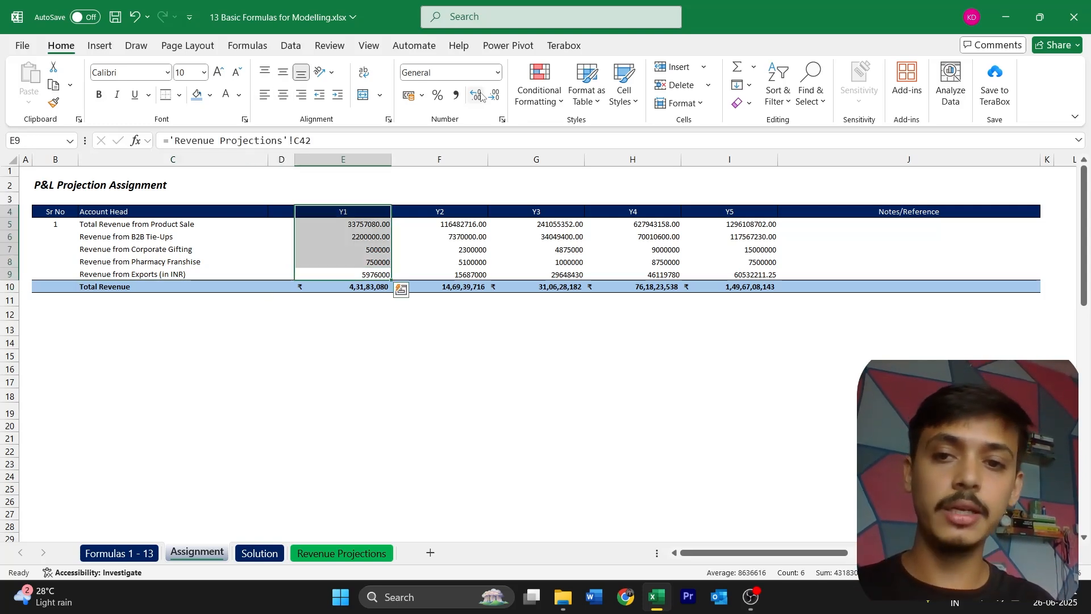
key("shift+Down")
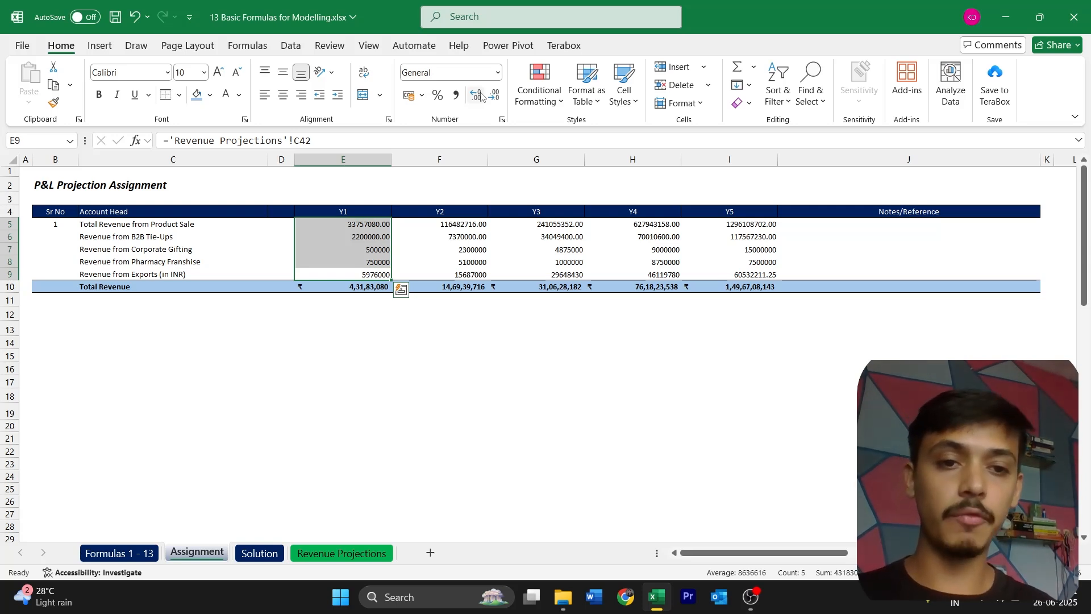
key("shift+Right")
key("shift+Right")
key("shift+Right")
key("shift+Right")
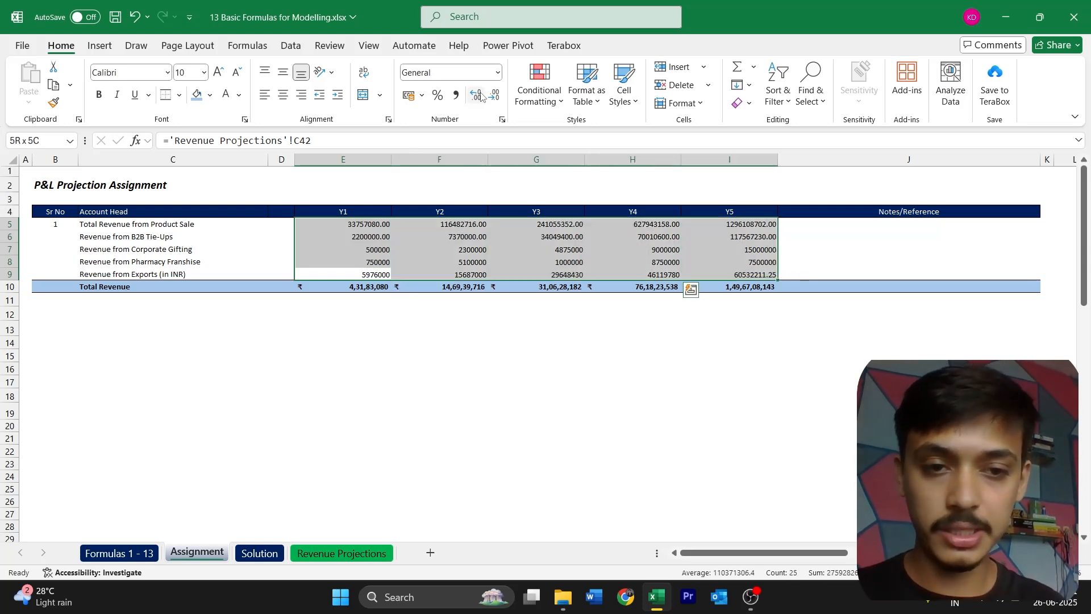
Step: Look up the Sum and Comma entries in rows 18 and 19 of the 13 Core Formulas list and return to the Assignment sheet
key("ctrl+Page_Up")
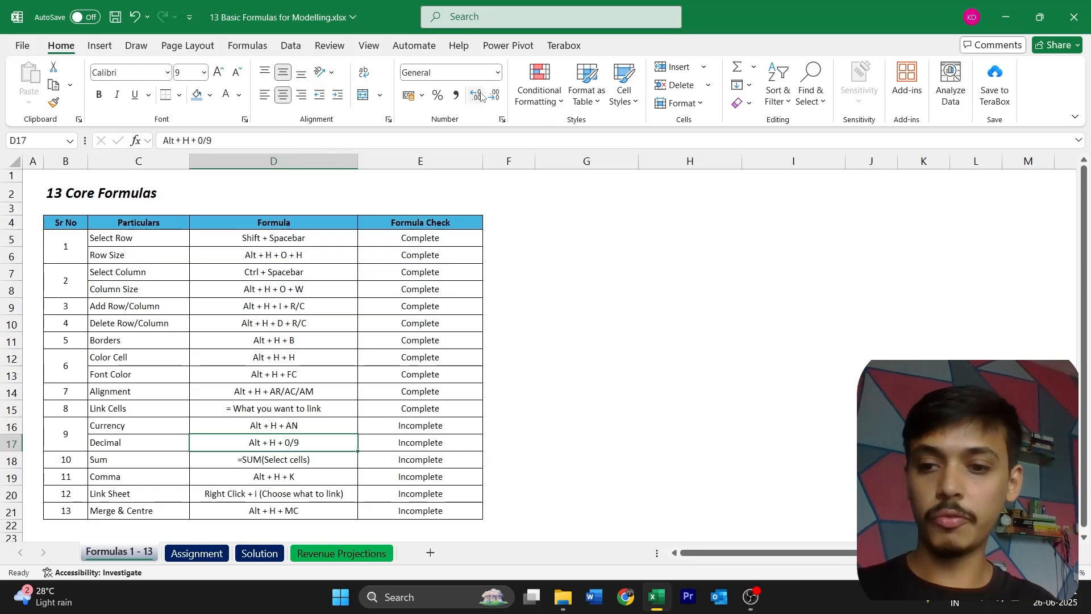
key("Down")
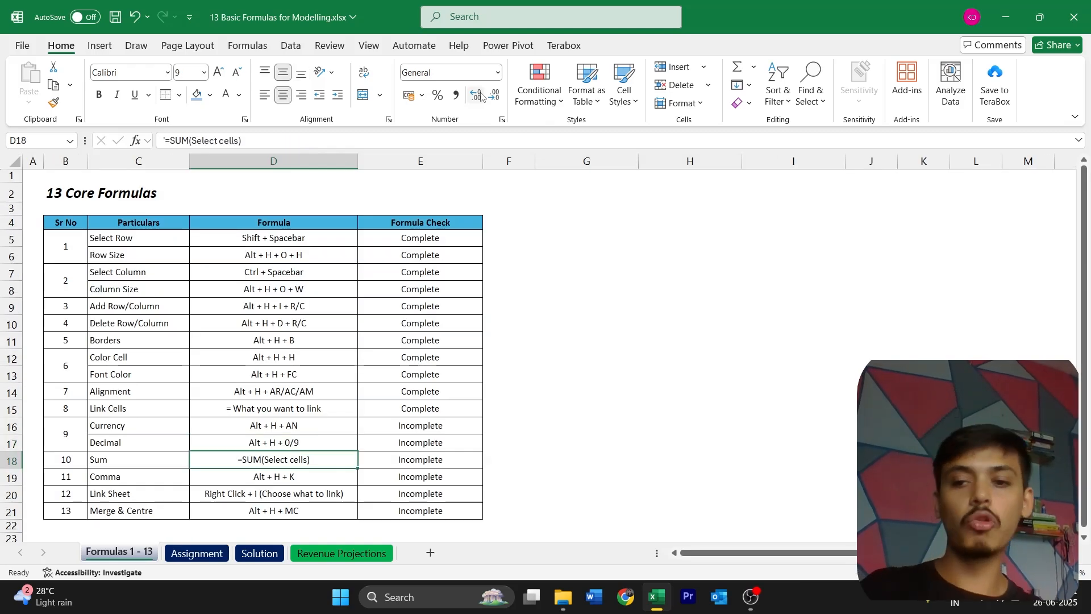
key("Down")
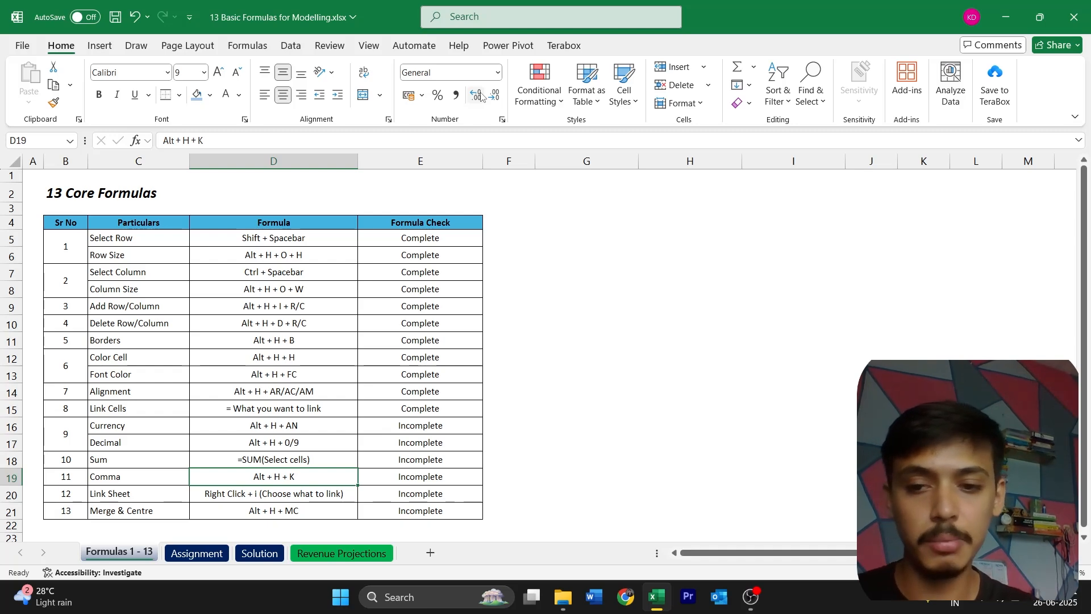
key("Up")
key("Up")
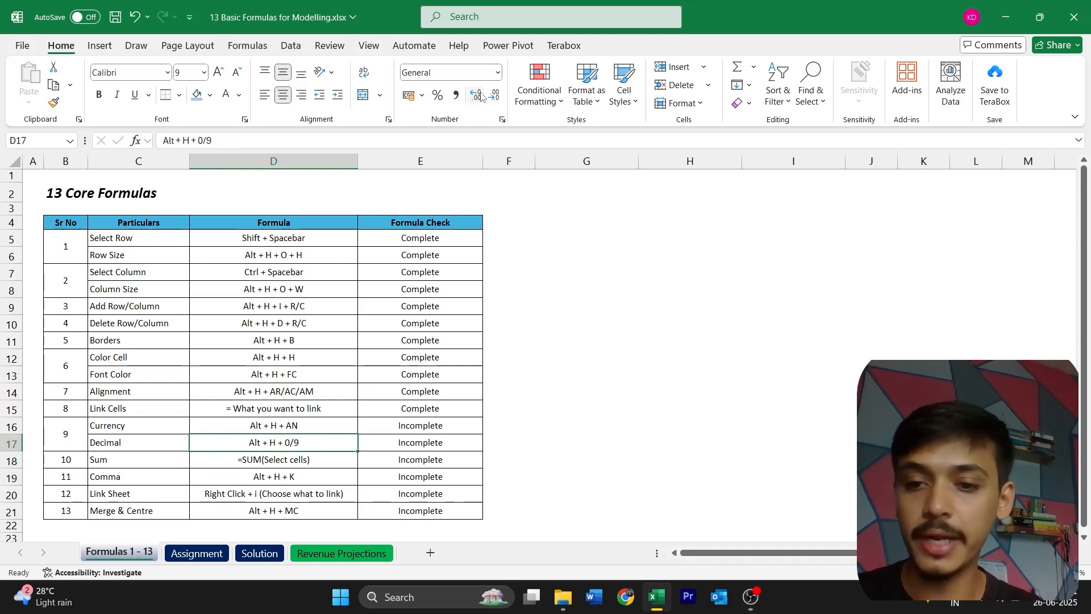
key("ctrl+Page_Down")
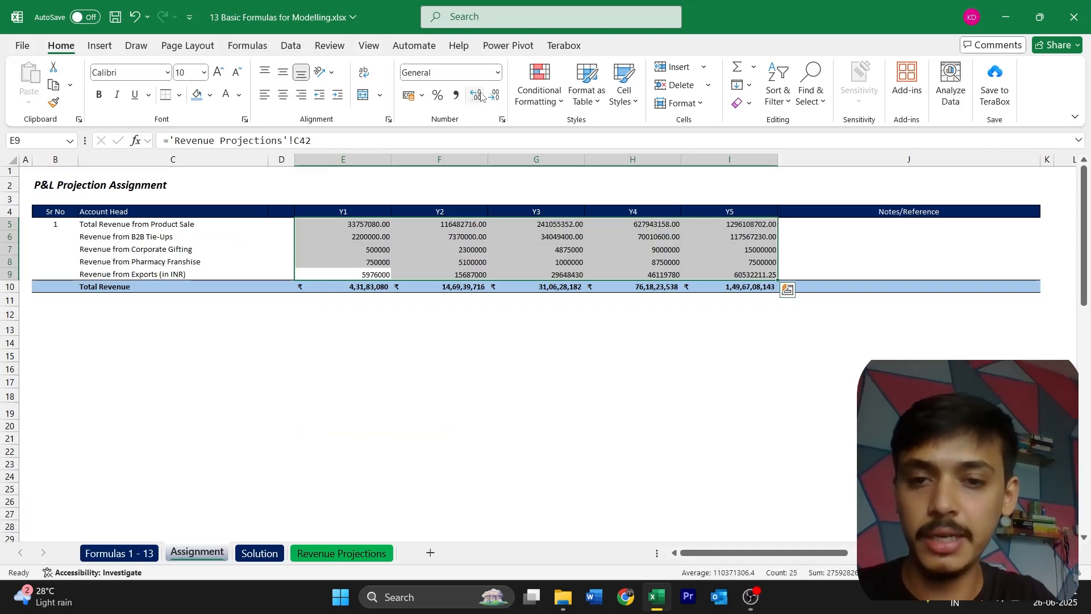
Step: Apply the comma number format to the revenue figures E5:I9 and reduce them to zero decimal places
key("alt")
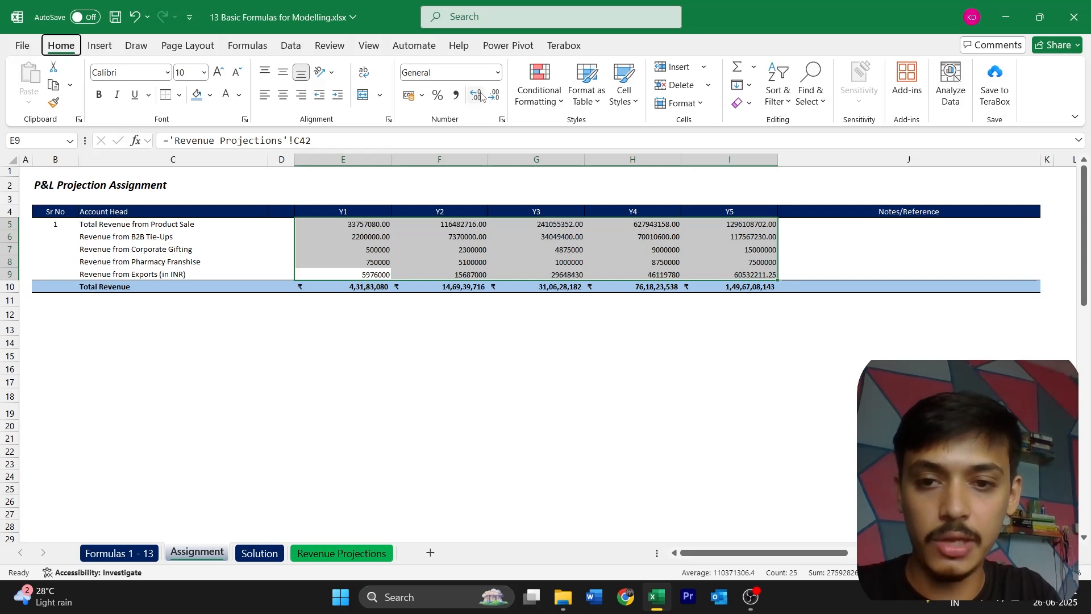
key("h")
key("k")
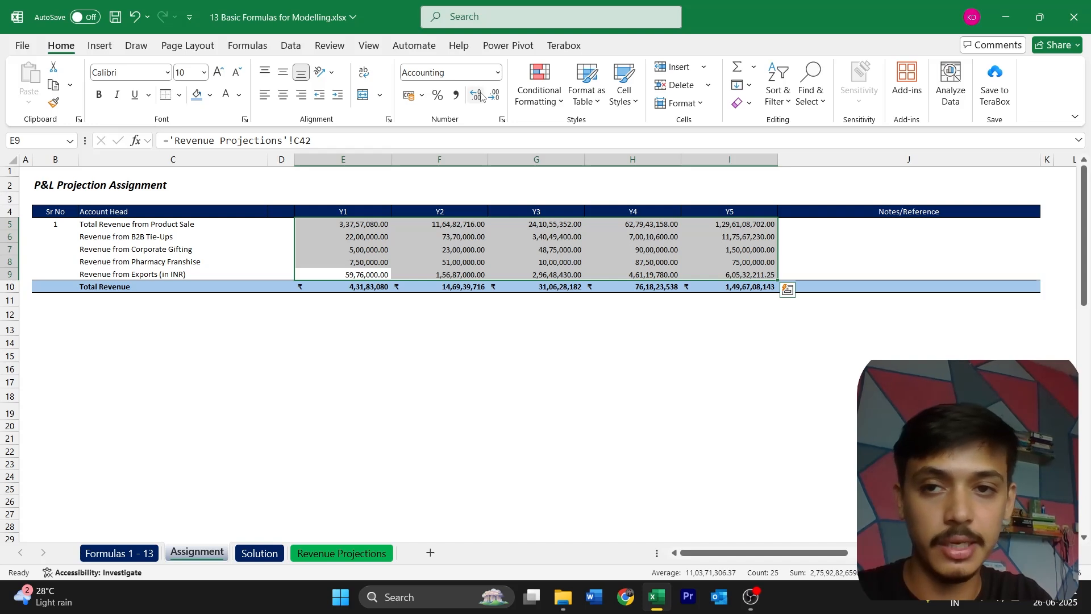
key("alt")
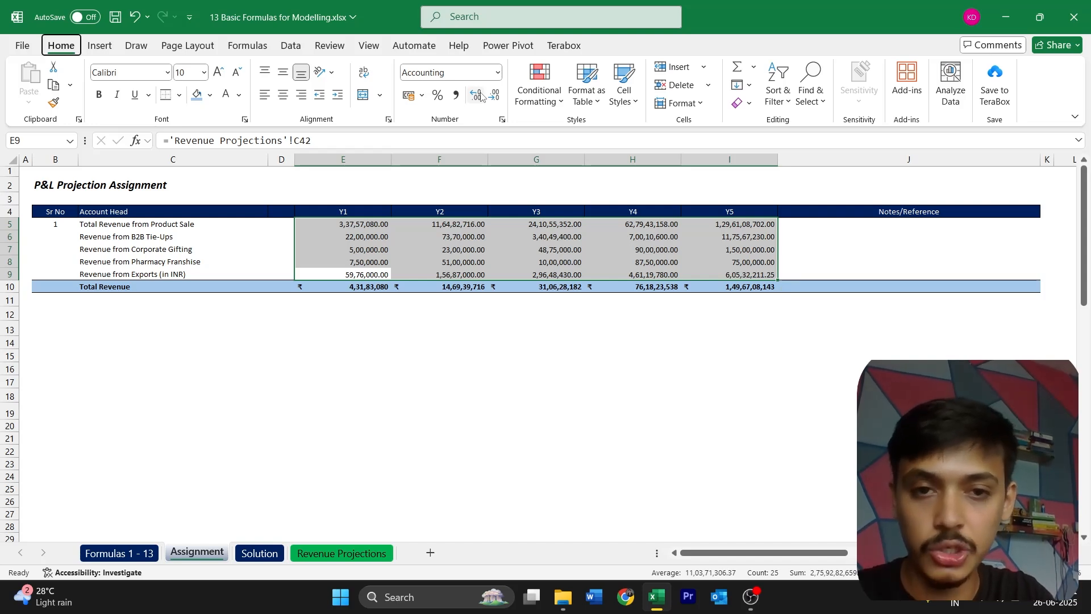
key("h")
key("9")
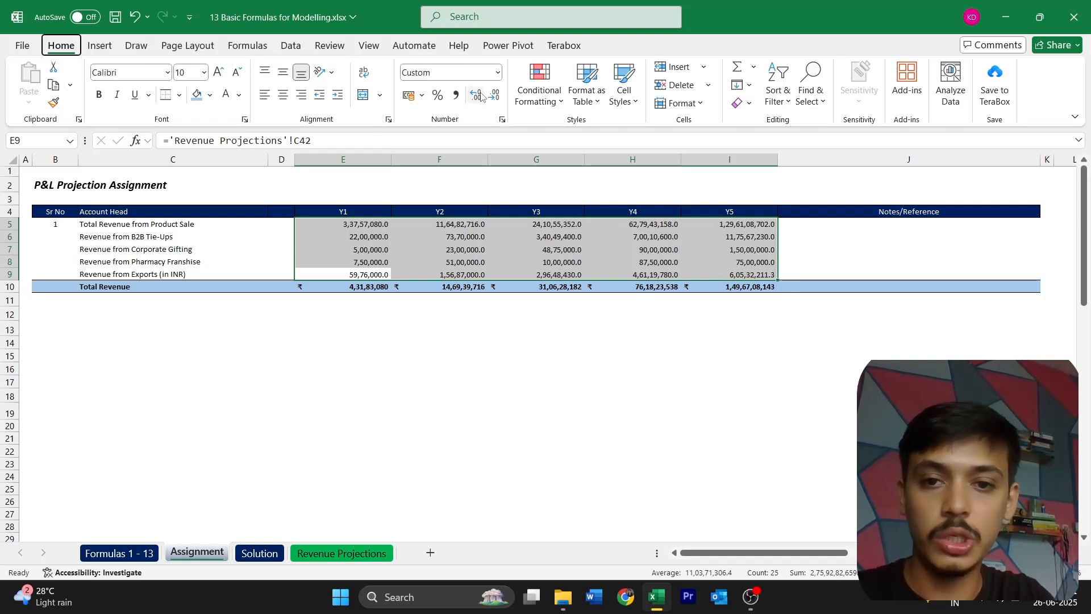
key("alt")
key("h")
key("9")
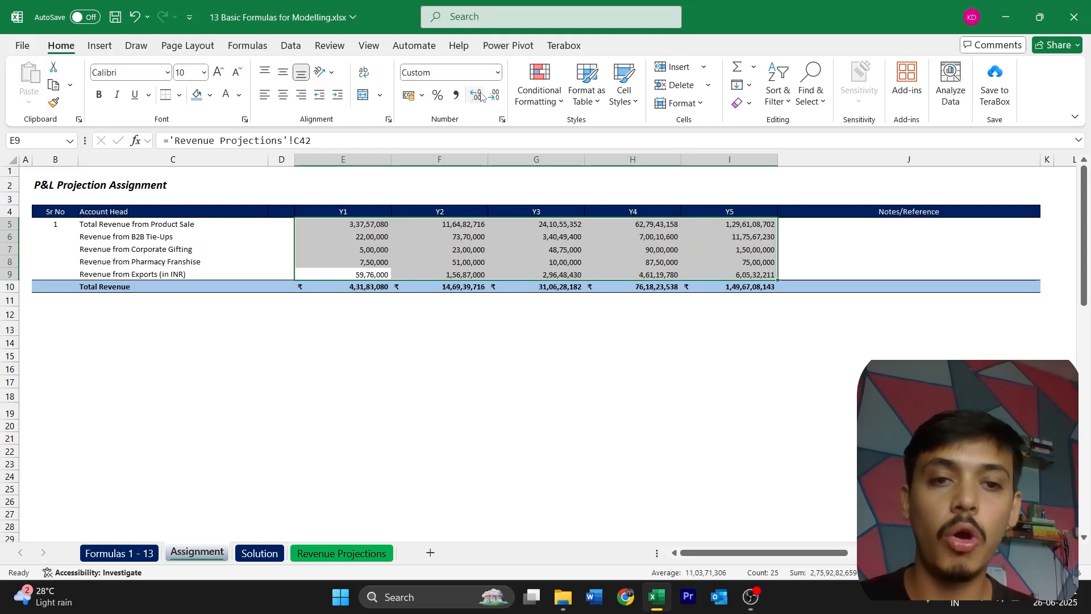
Step: Review the formatting of the revenue and Total Revenue figures by selecting E5:I10
key("Down")
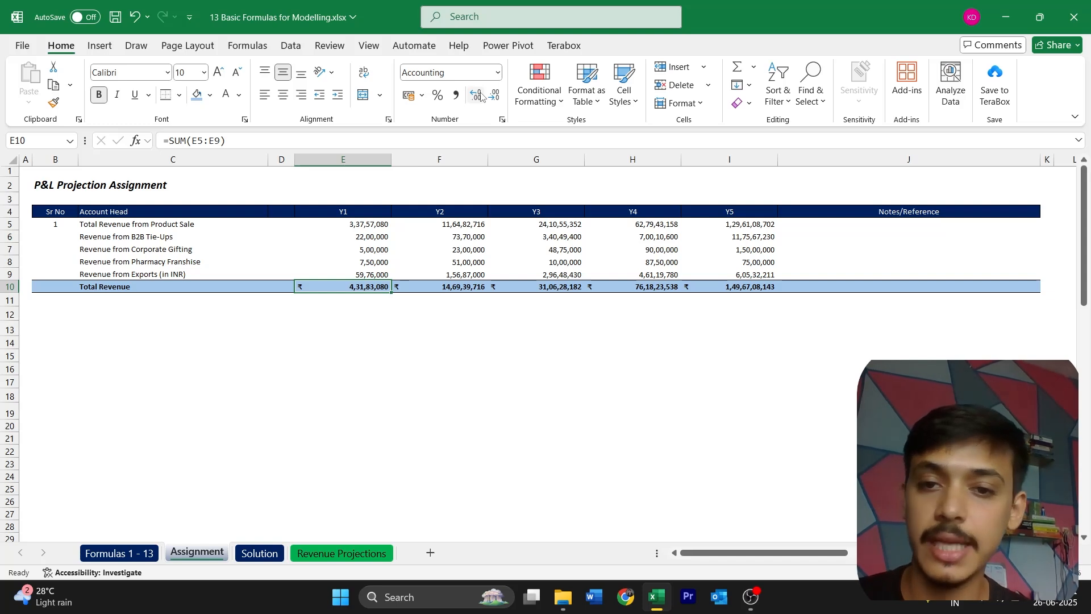
key("ctrl+shift+Up")
key("shift+Down")
key("shift+Right")
key("shift+Right")
key("shift+Right")
key("shift+Right")
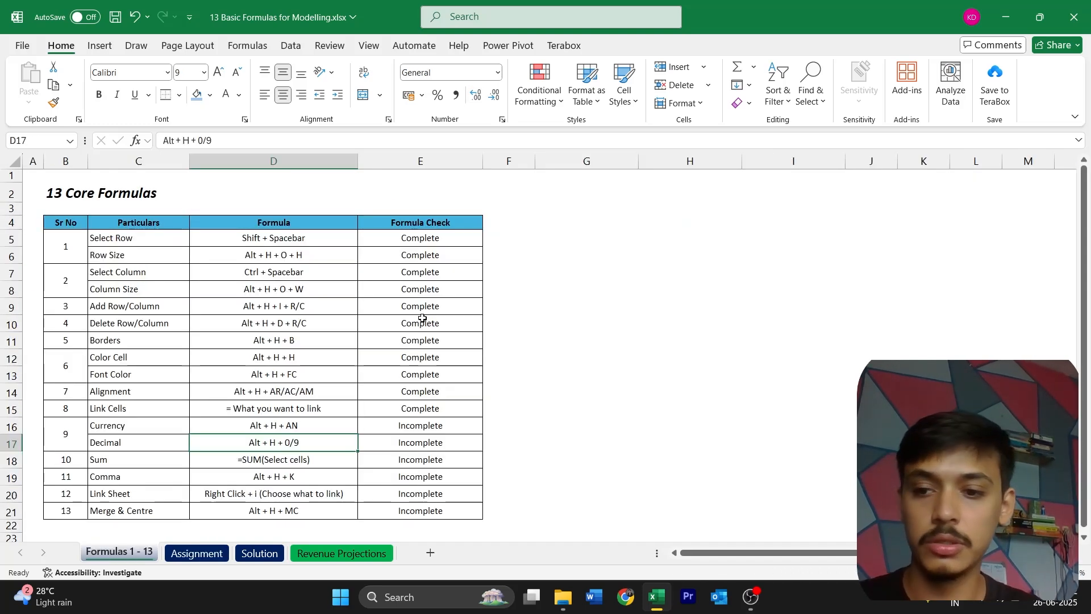
Step: Mark Currency, Decimal, Sum and Comma as Complete in E16:E19 of the Formula Check column on the Formulas 1 - 13 sheet
key("Down")
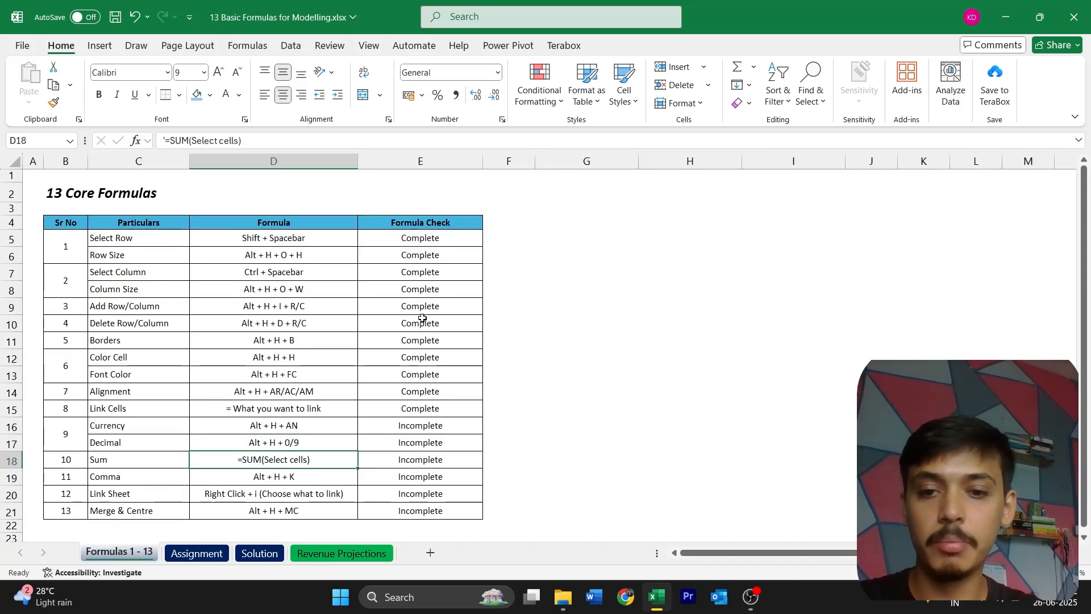
key("Up")
key("Right")
key("Up")
type("Complete")
key("Return")
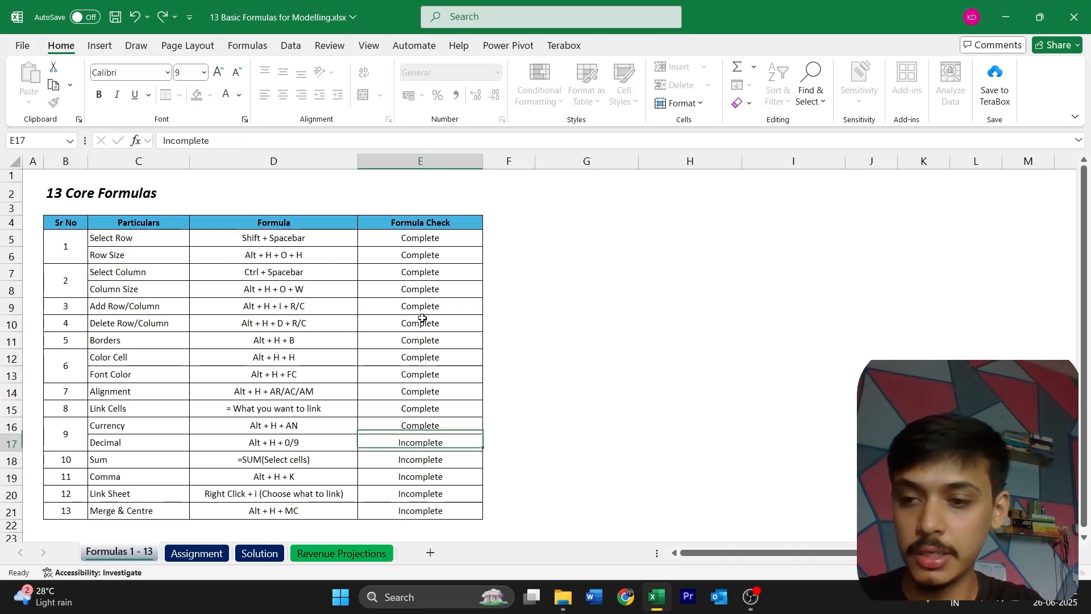
type("Co")
key("Return")
type("Complete")
key("Return")
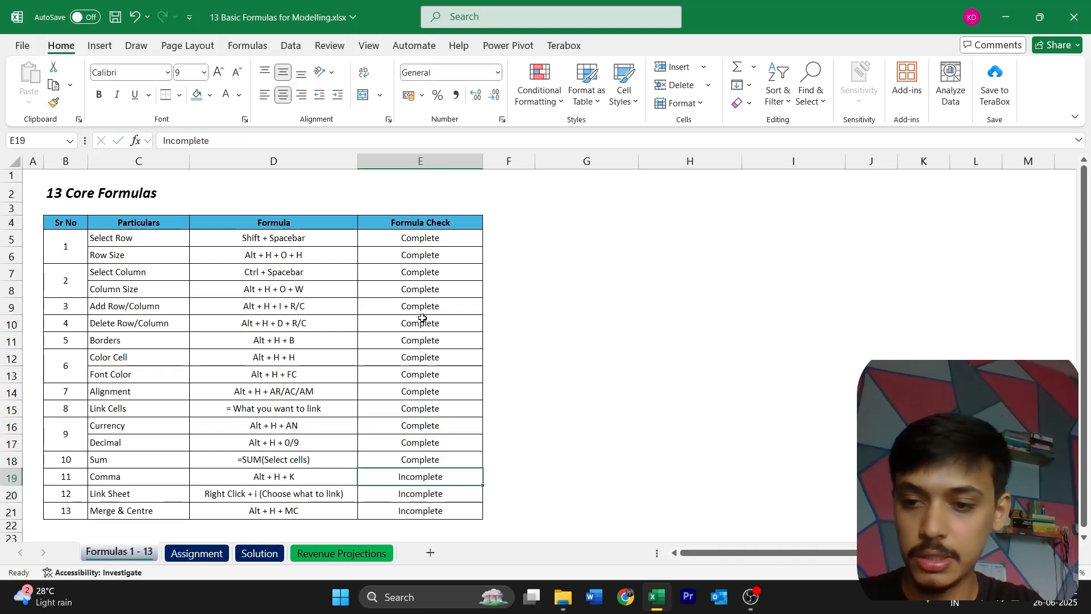
type("Complete")
key("Return")
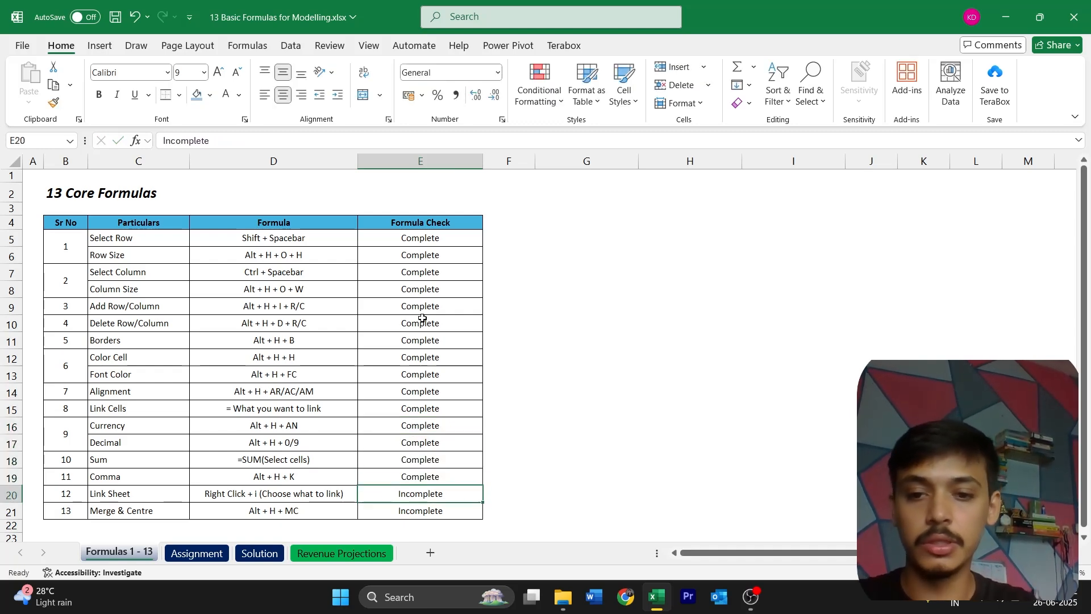
Step: Follow the Revenue Projection link in the Solution sheet's Notes/Reference column to see its target, and return to the Assignment sheet
key("ctrl+Page_Down")
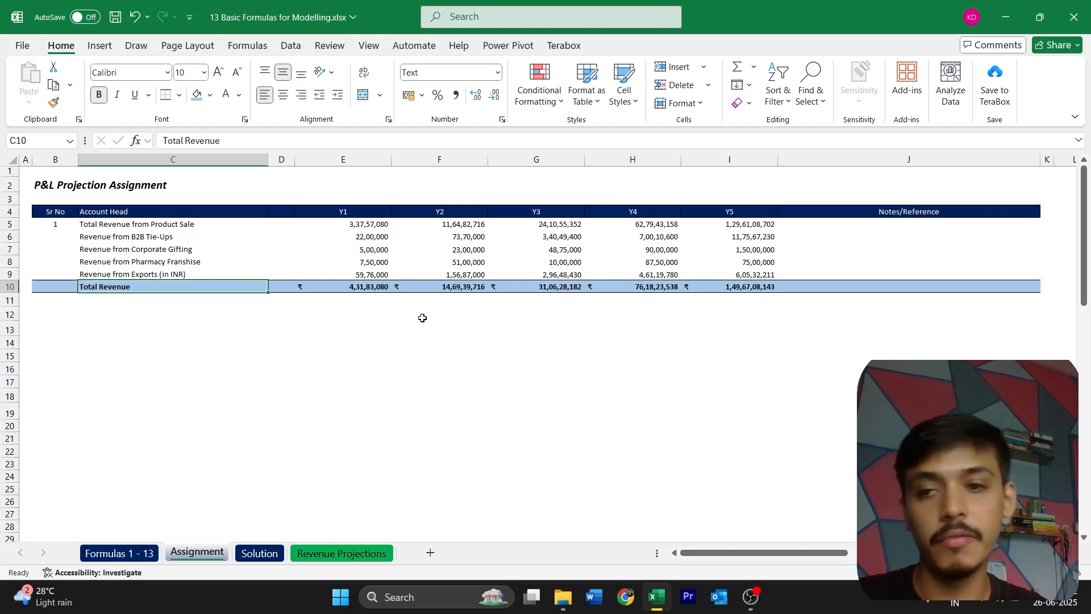
key("ctrl+Page_Down")
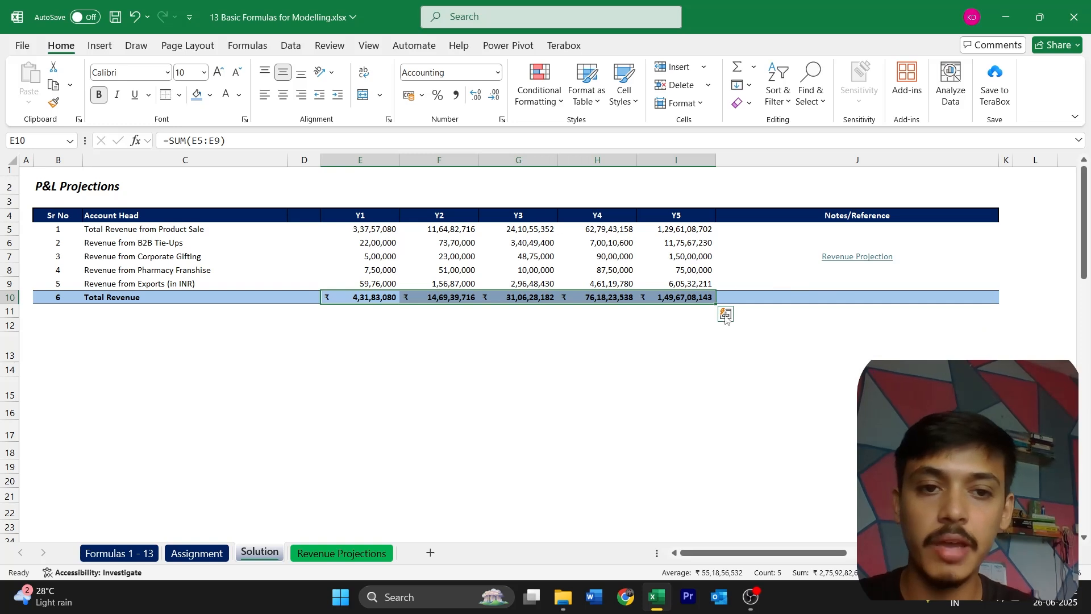
left_click(821, 298)
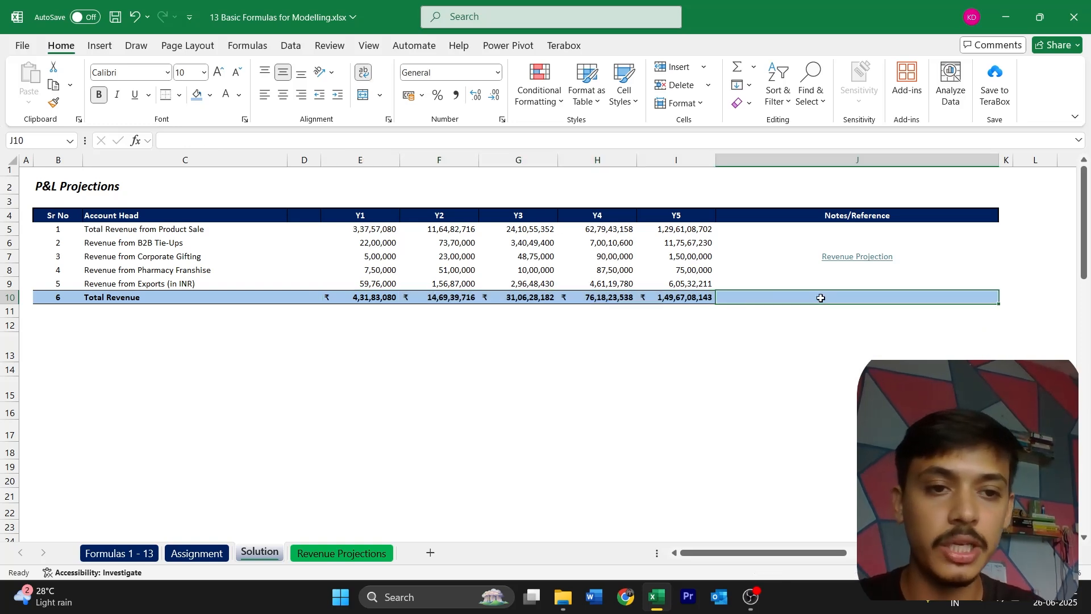
key("Up")
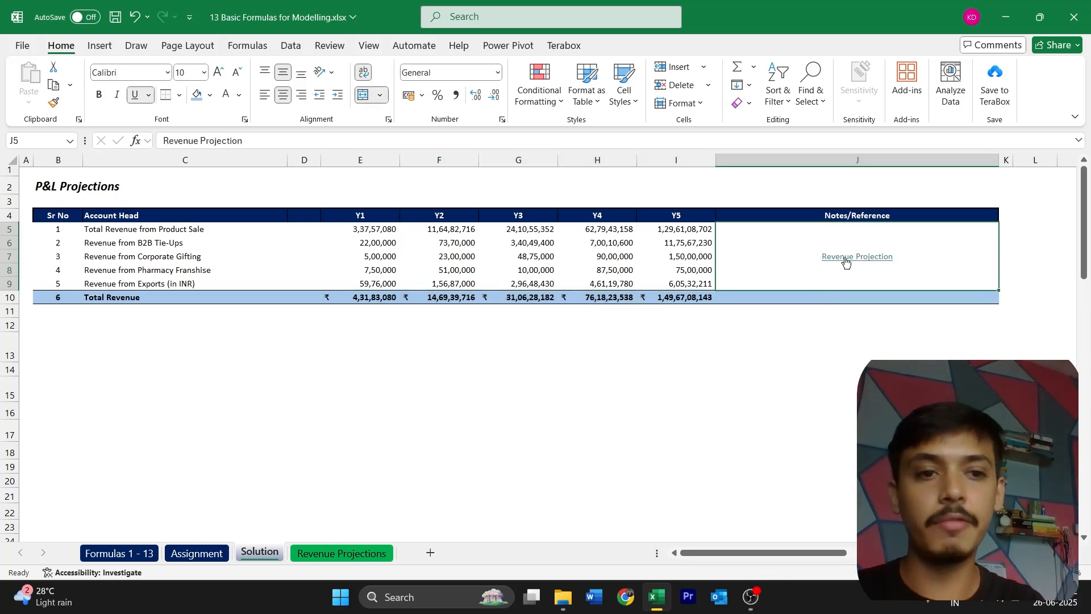
left_click(875, 257)
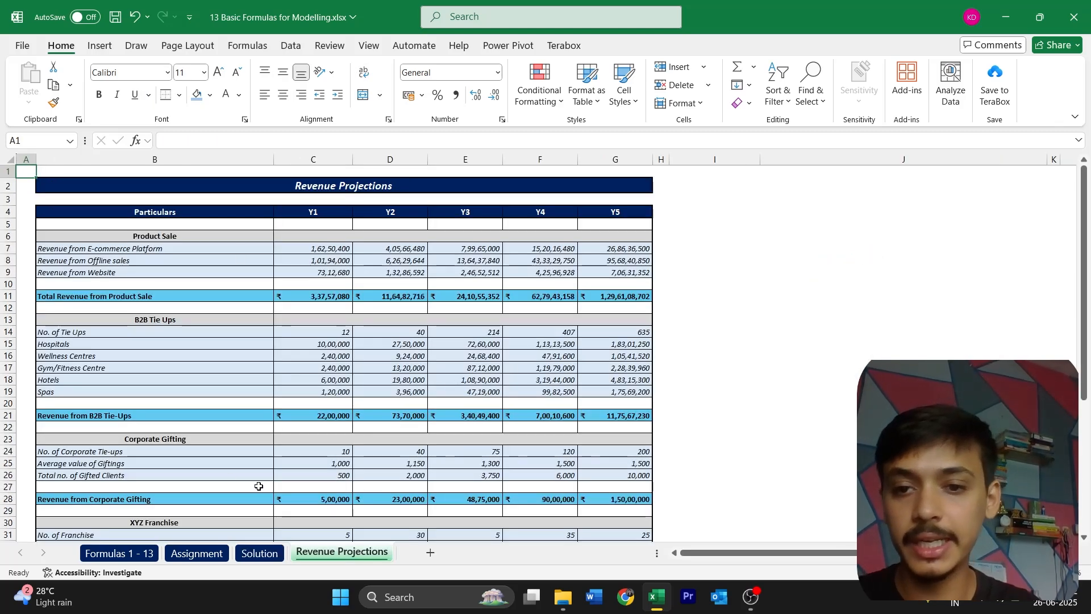
left_click(128, 554)
left_click(197, 553)
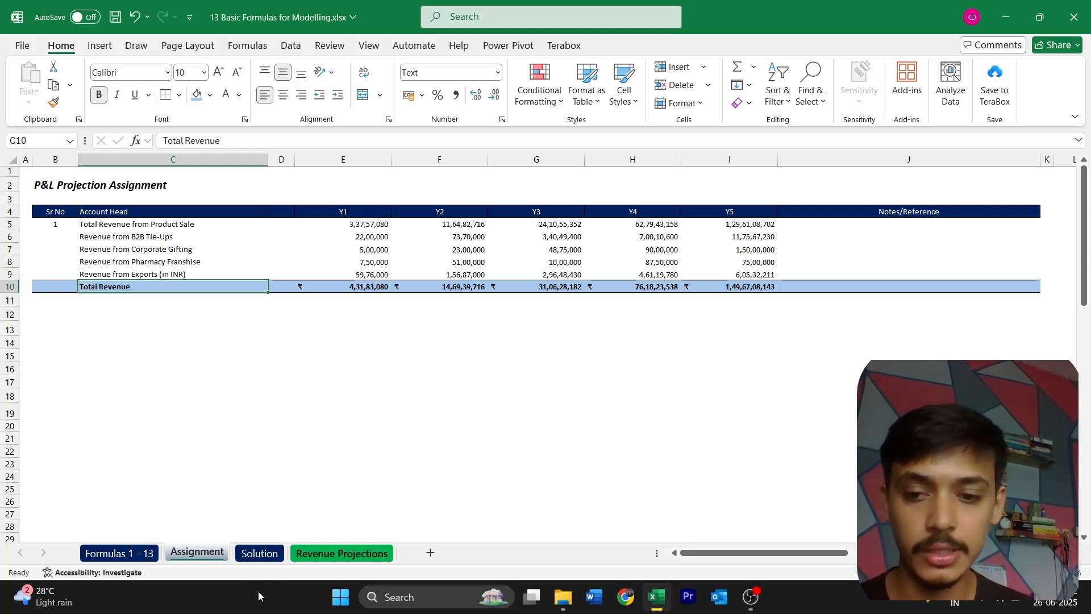
Step: Examine row 5 of the Solution sheet from the Notes/Reference column back to Sr No, and return to the Assignment sheet
left_click(260, 553)
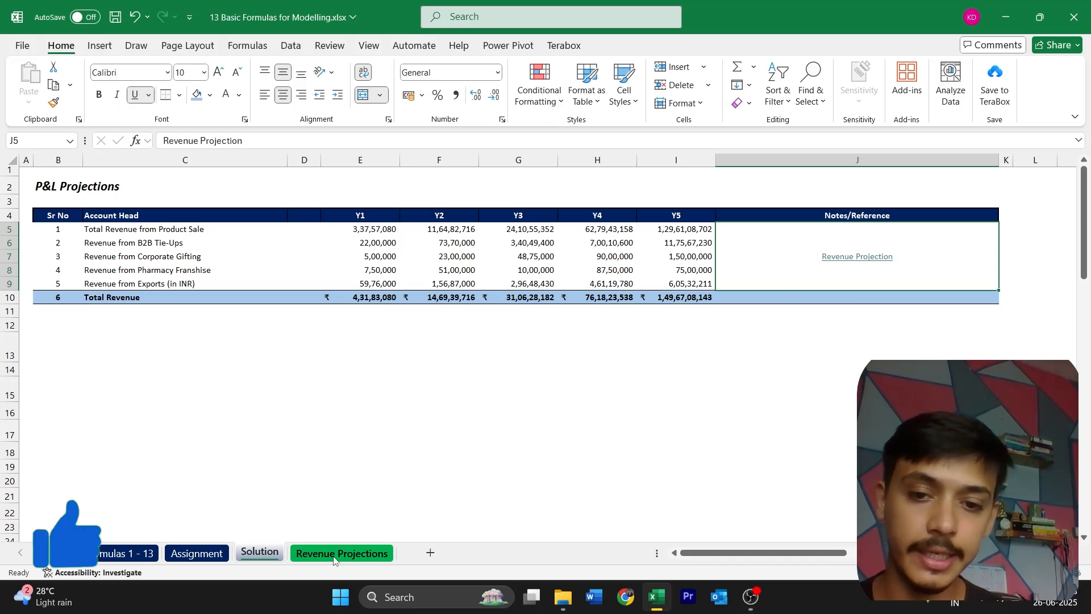
key("Left")
key("Left")
key("Left")
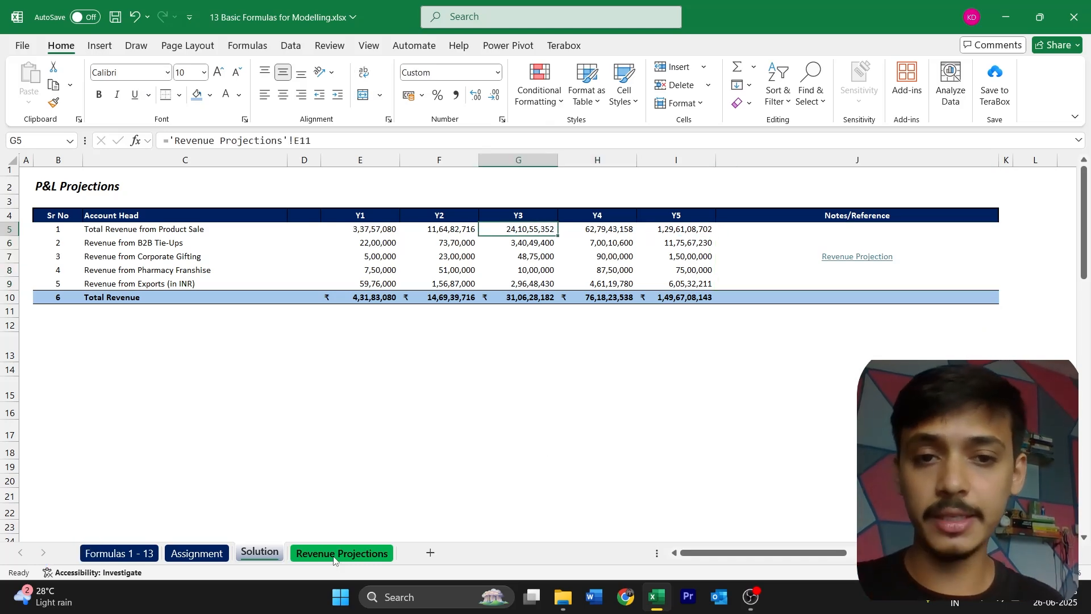
key("Left")
key("Left")
key("Left")
key("Left")
key("Left")
key("ctrl+Page_Up")
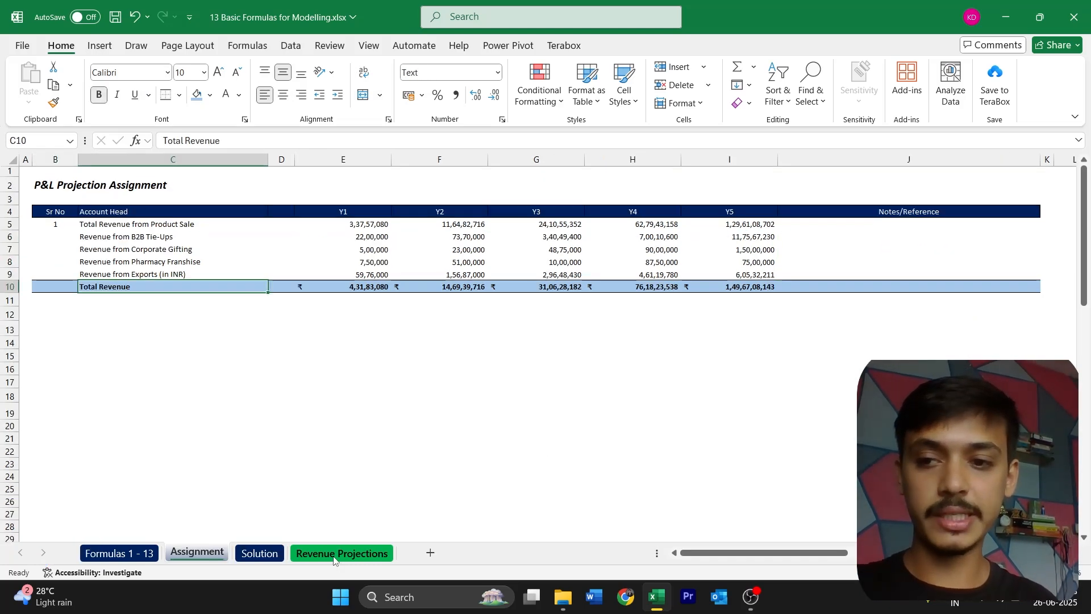
key("Up")
key("Up")
key("Up")
key("Right")
key("Right")
key("Right")
key("Right")
key("Right")
key("Right")
key("Right")
key("Left")
key("Left")
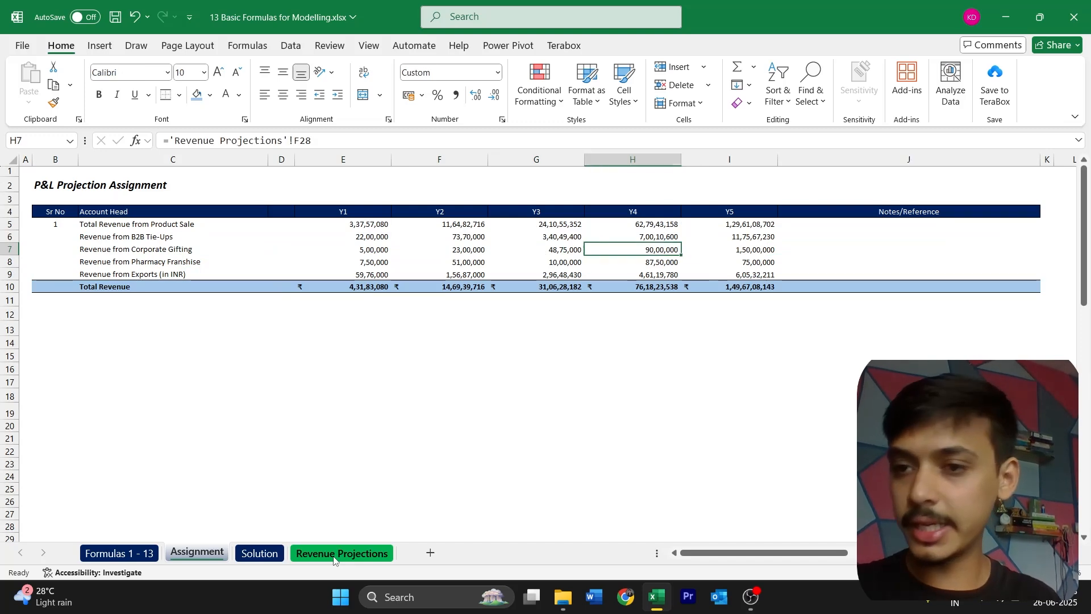
Step: Enter the serial numbers 2 to 6 in B6:B10 of the Sr No column
key("Up")
key("Up")
key("Left")
key("Left")
key("Left")
key("Left")
key("Left")
key("Left")
key("Down")
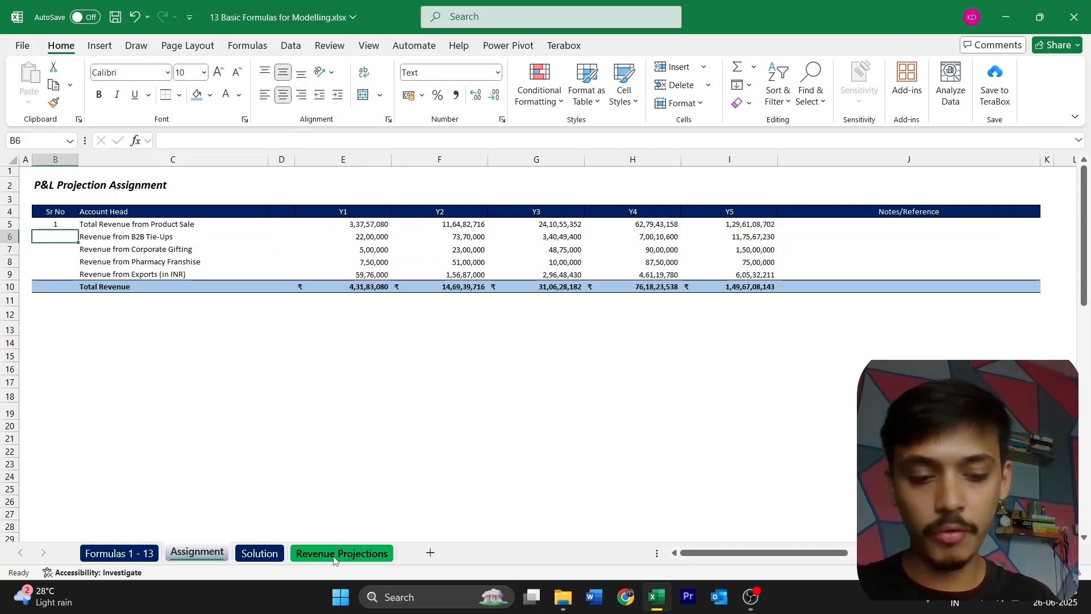
type("2")
key("Return")
type("3")
key("Return")
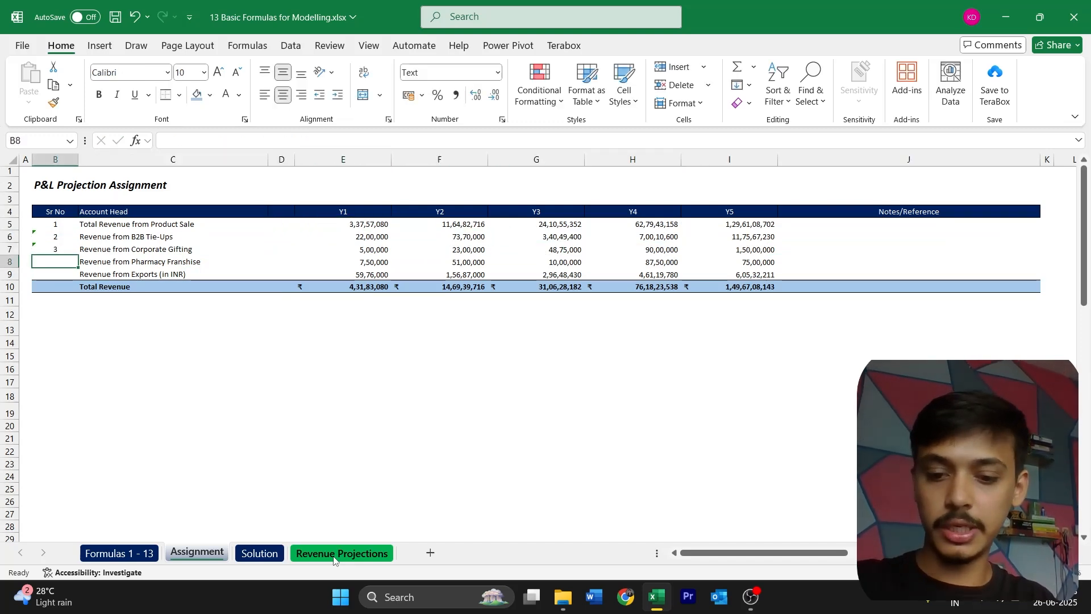
type("4")
key("Return")
type("5")
key("Return")
type("6")
key("Return")
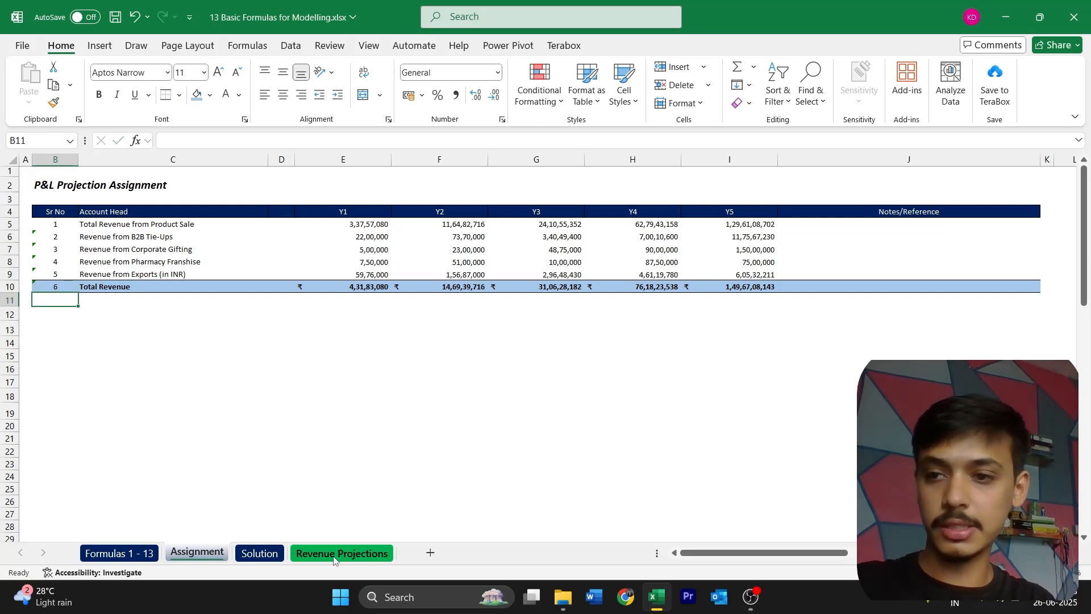
Step: Ignore the number-stored-as-text error for the serial numbers in B6:B10
key("Up")
key("Up")
key("Up")
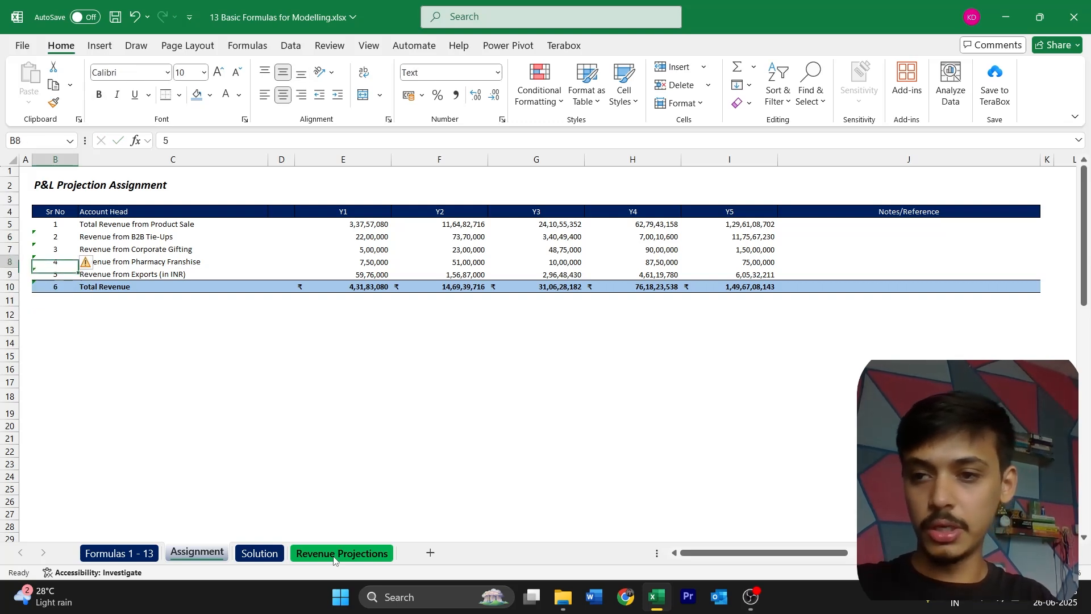
key("Up")
key("Up")
key("shift+Down")
key("shift+Down")
key("shift+Down")
key("shift+Down")
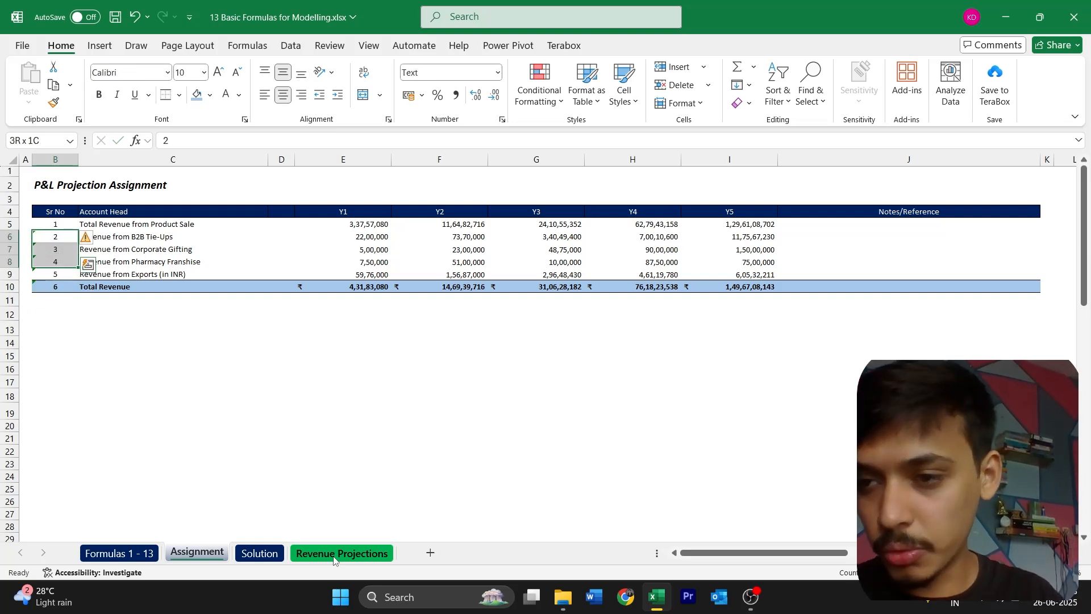
left_click(88, 238)
left_click(135, 310)
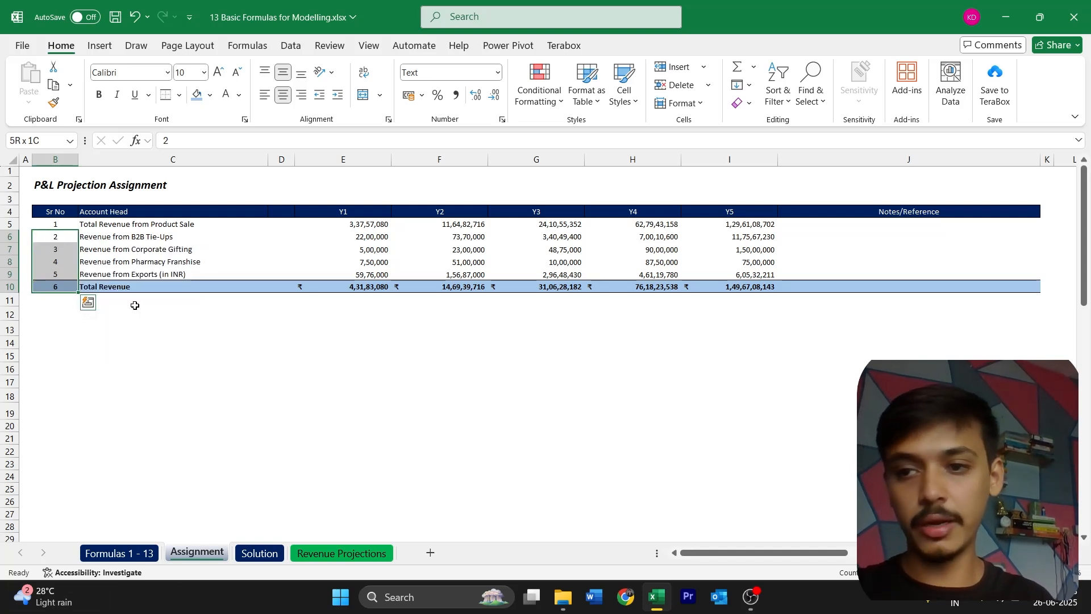
Step: Enter "Revenue Projection" in cell J5 of the Notes/Reference column
key("Up")
key("Right")
key("Right")
key("Right")
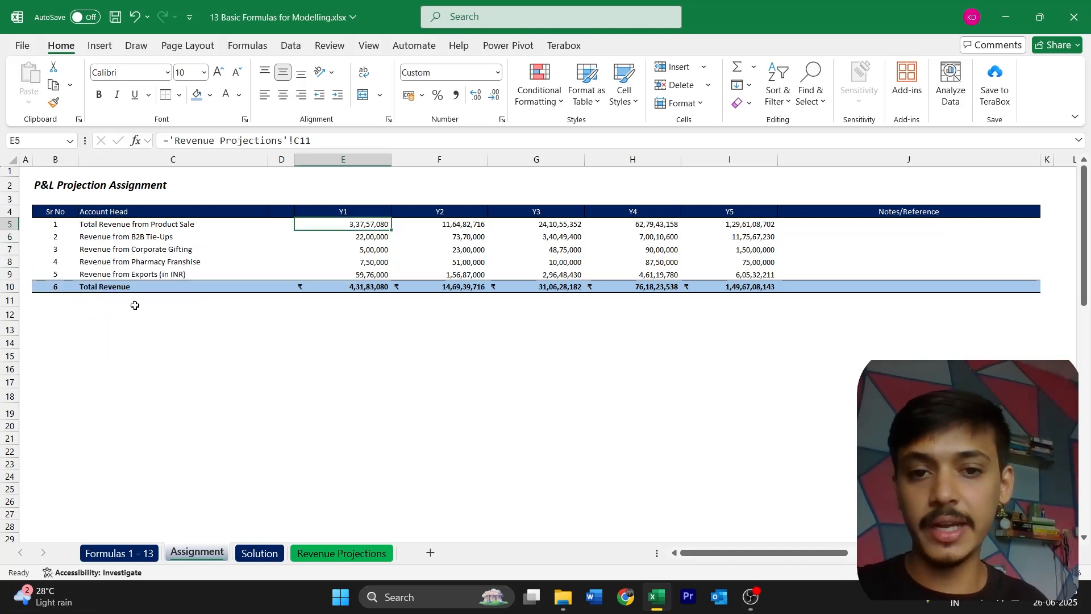
key("Down")
key("Right")
key("Right")
key("Right")
key("Right")
key("Right")
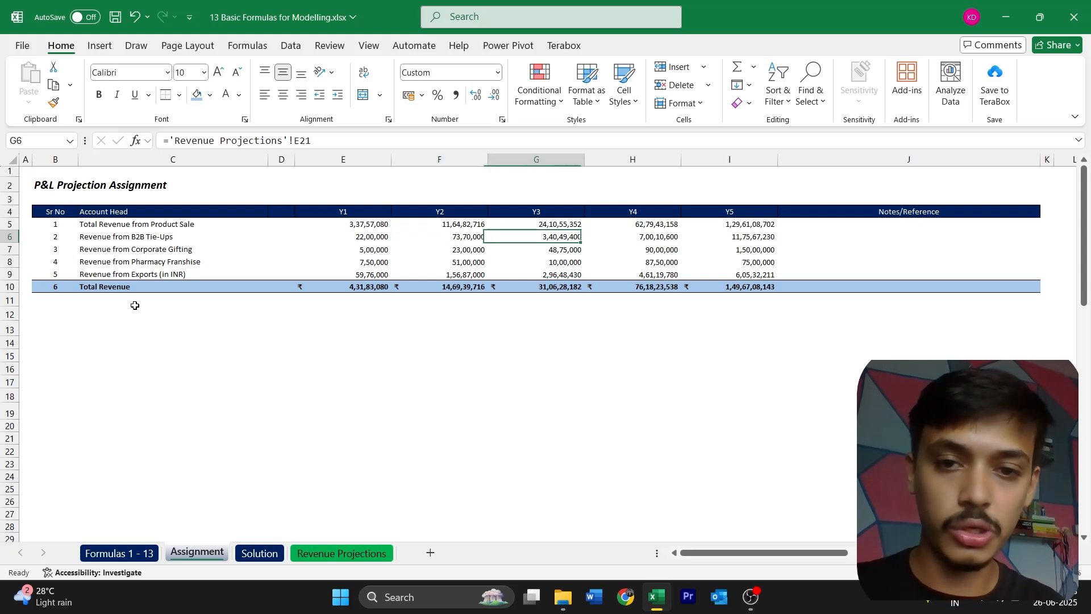
key("Left")
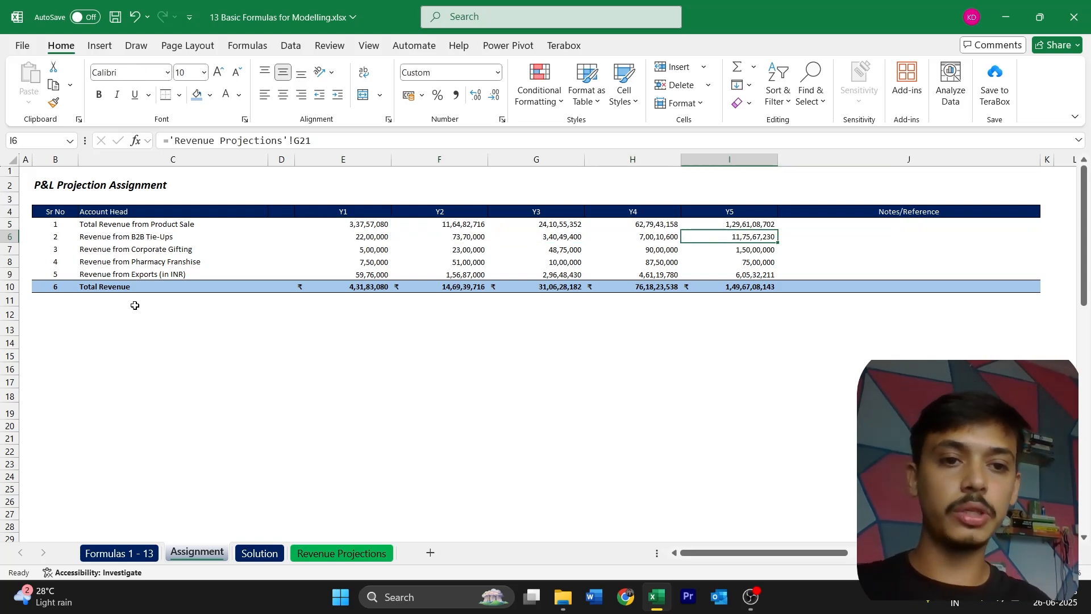
key("Right")
key("Up")
key("Down")
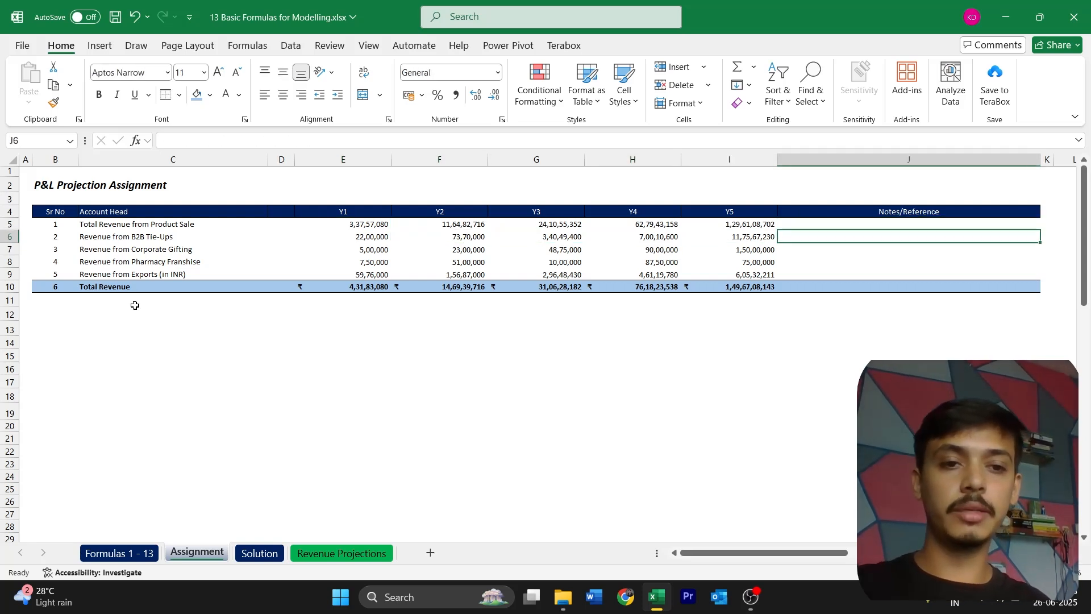
key("Up")
type("Re")
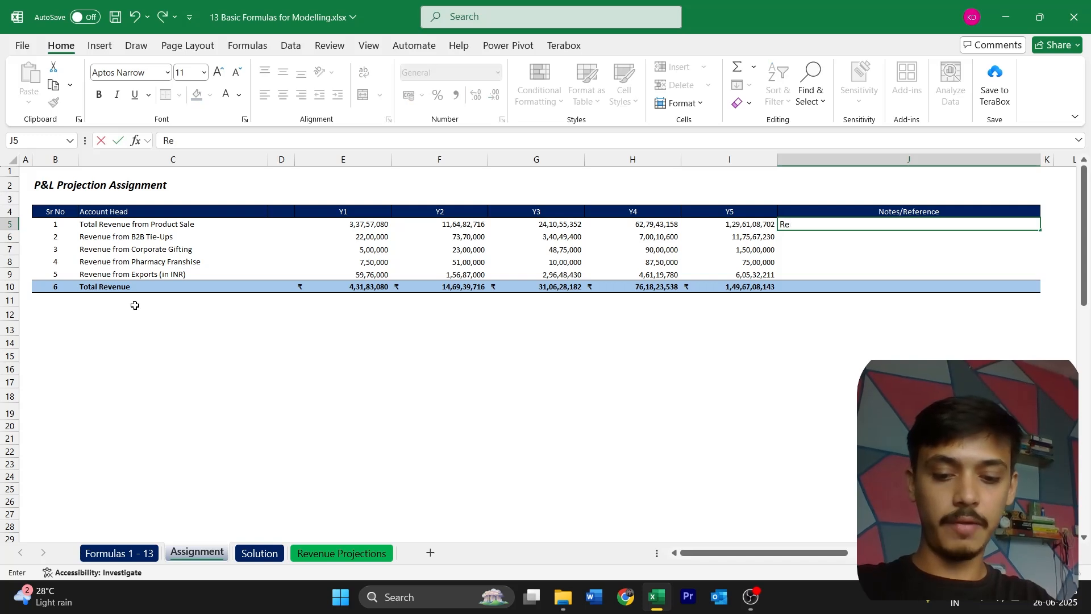
type("venue Projection")
key("ctrl+Return")
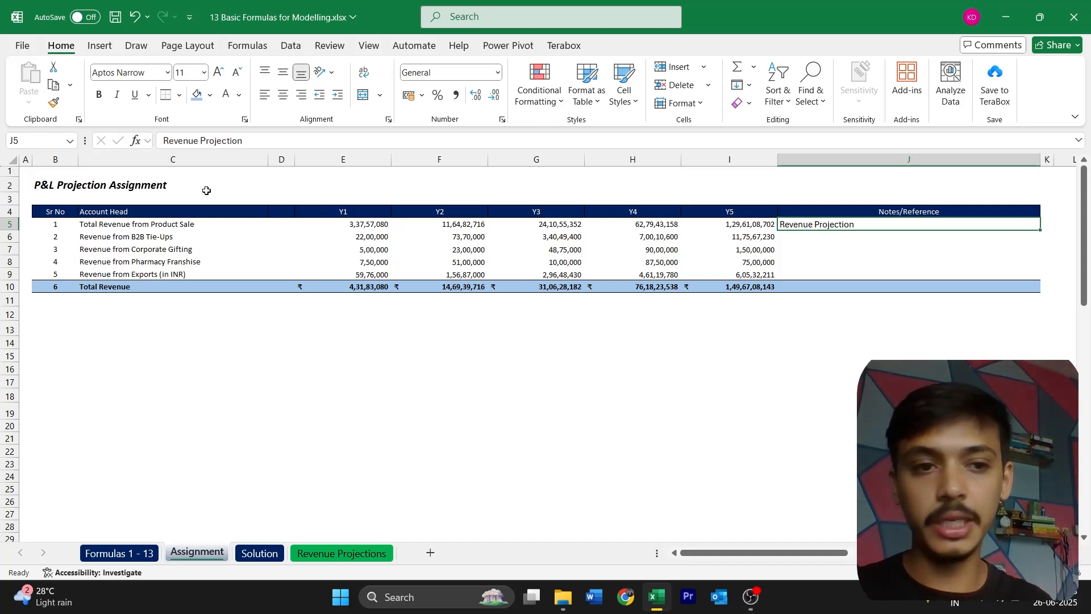
Step: Centre the Revenue Projection text in J5 and set its font to Calibri, size 10
key("alt")
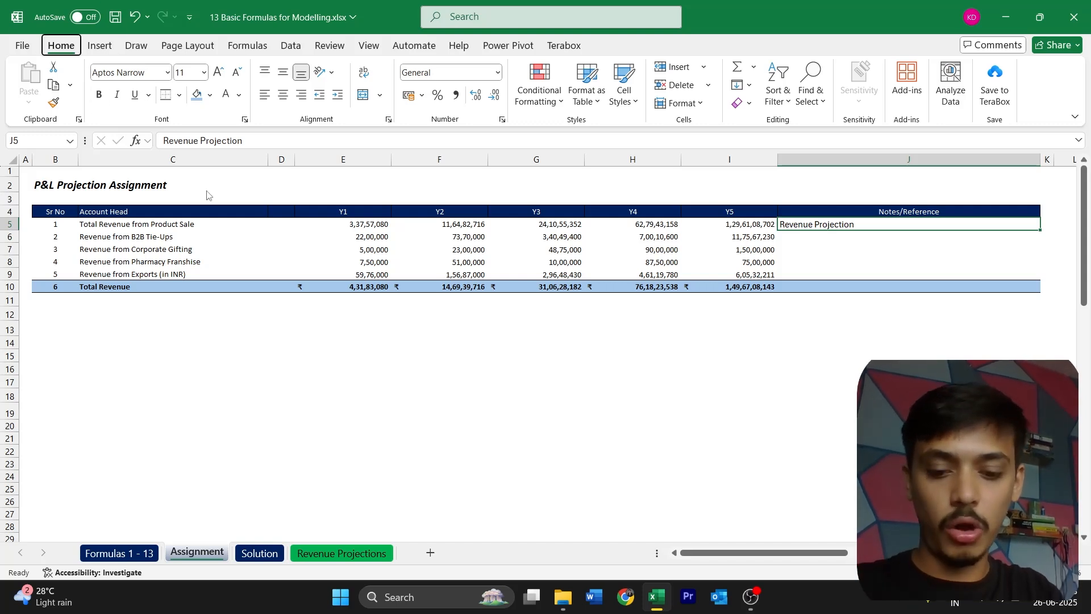
key("a")
key("c")
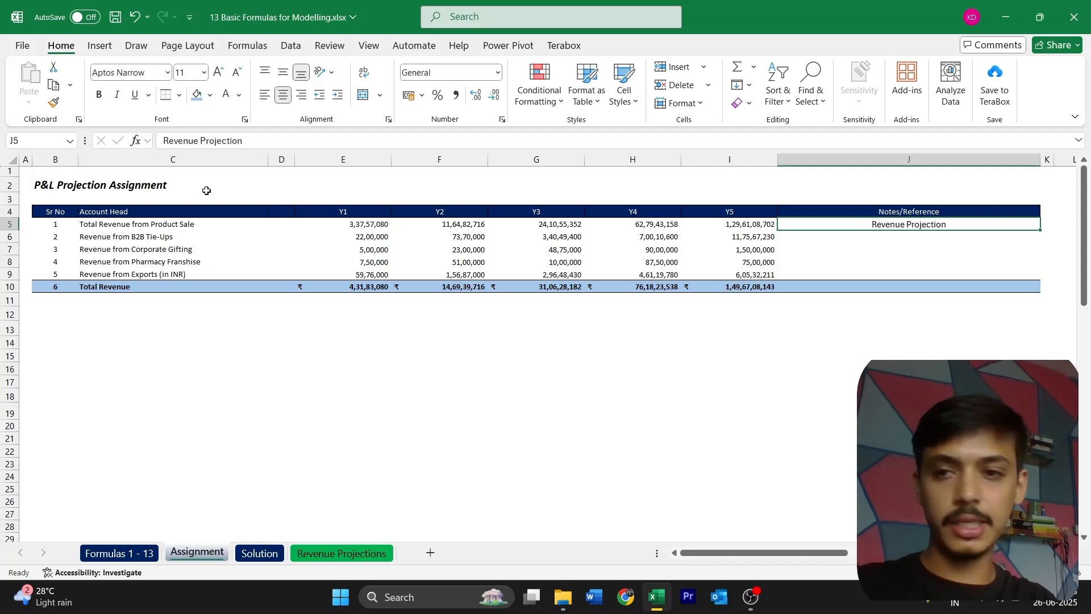
key("alt")
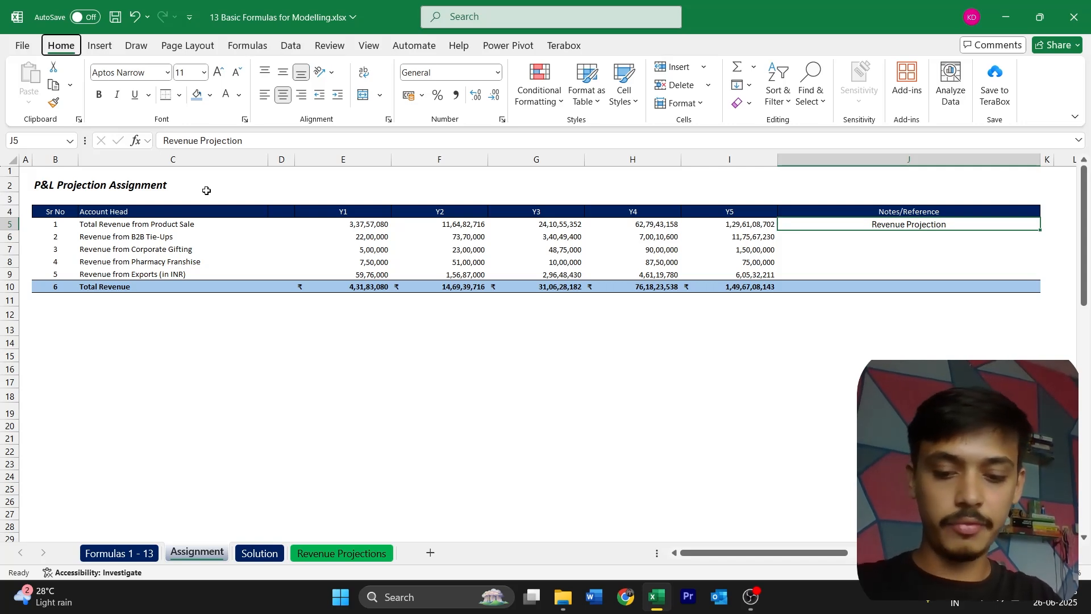
key("f")
key("f")
type("c")
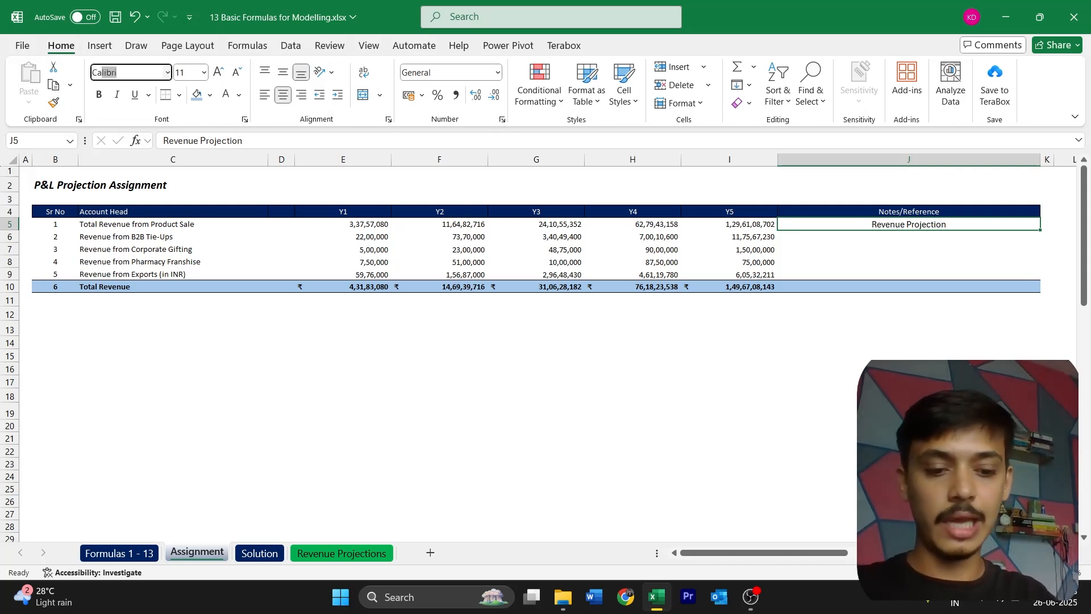
key("Return")
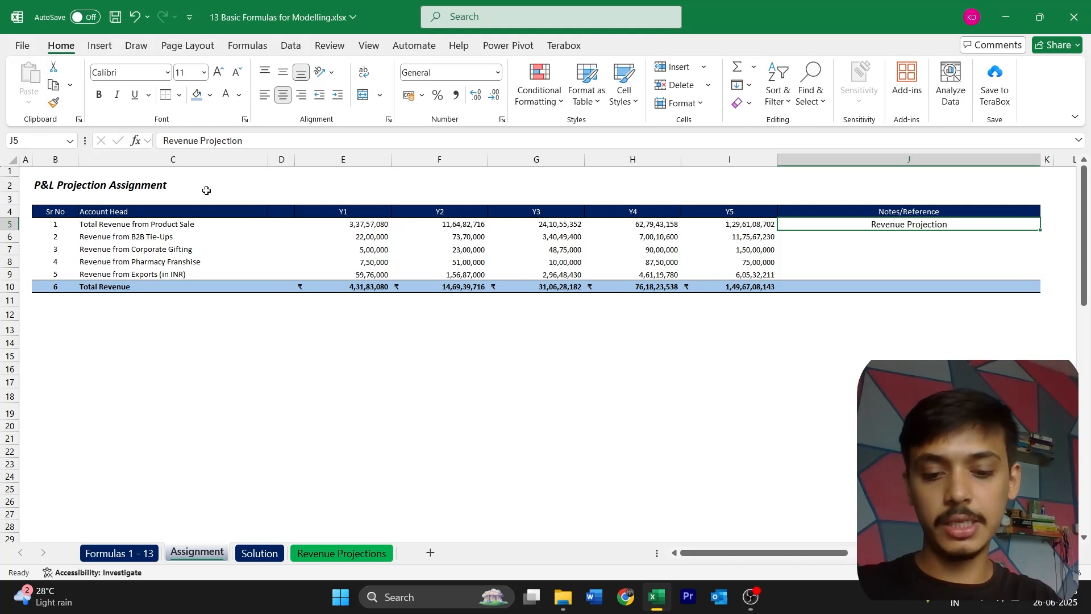
key("alt")
type("hfs10")
key("Return")
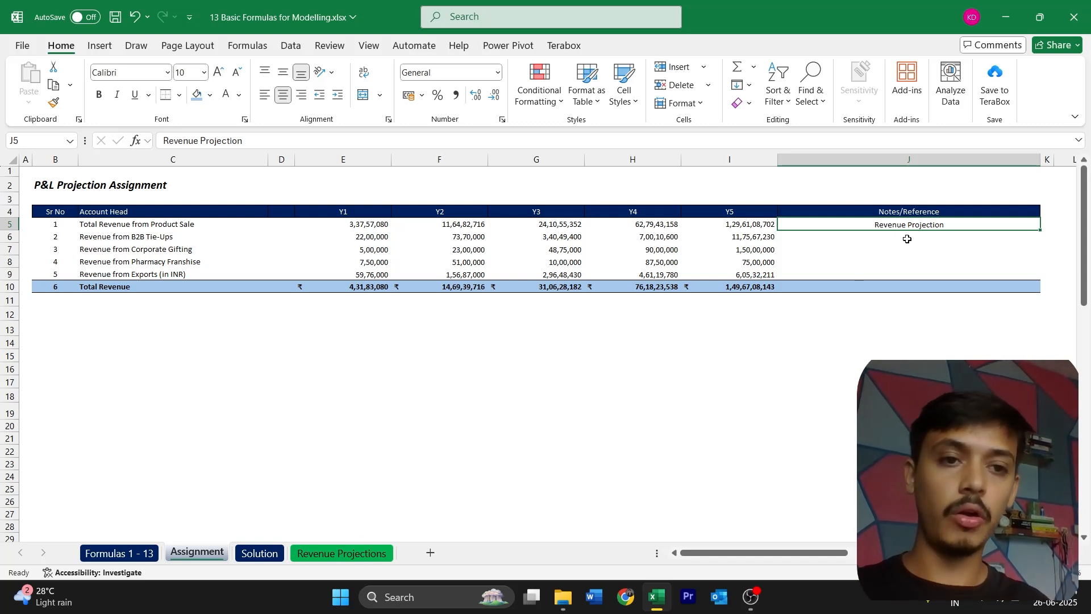
Step: Insert a hyperlink on the Revenue Projection text in J5 that points to cell A1 of the Revenue Projections sheet
left_click(120, 553)
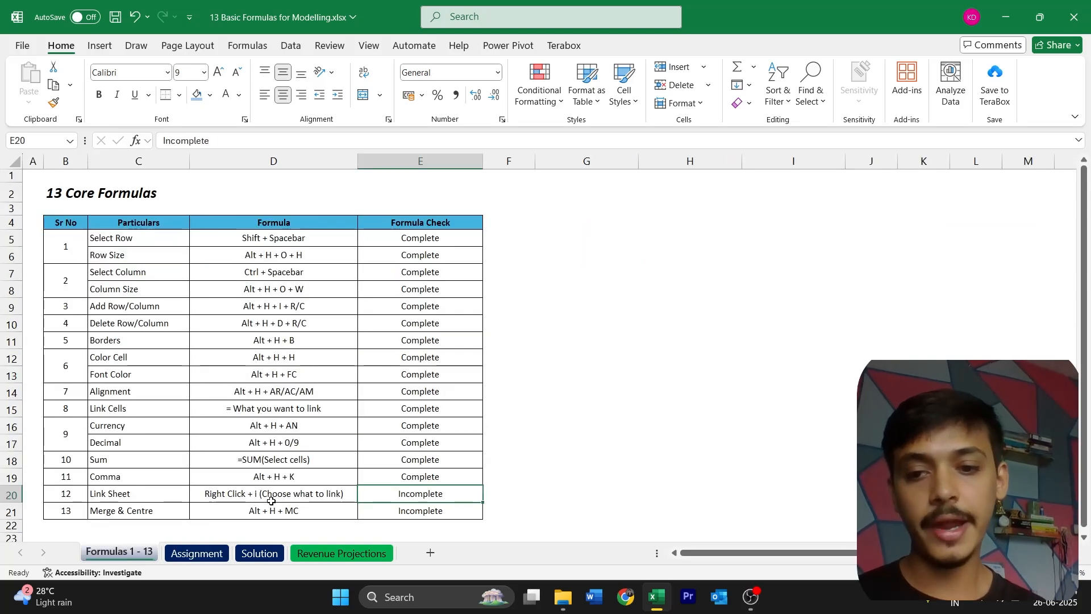
left_click(195, 559)
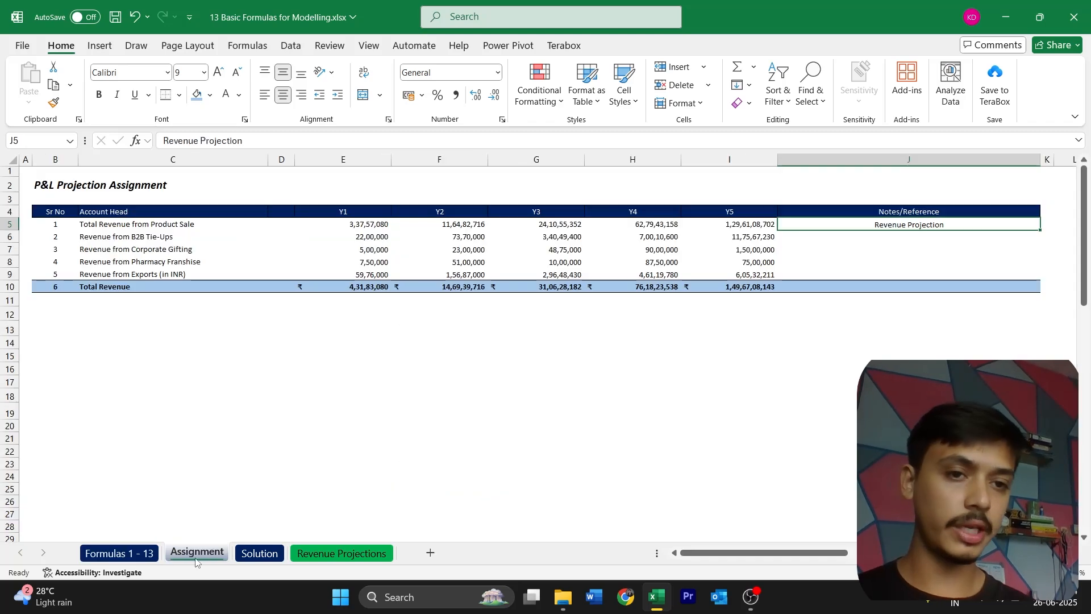
right_click(920, 226)
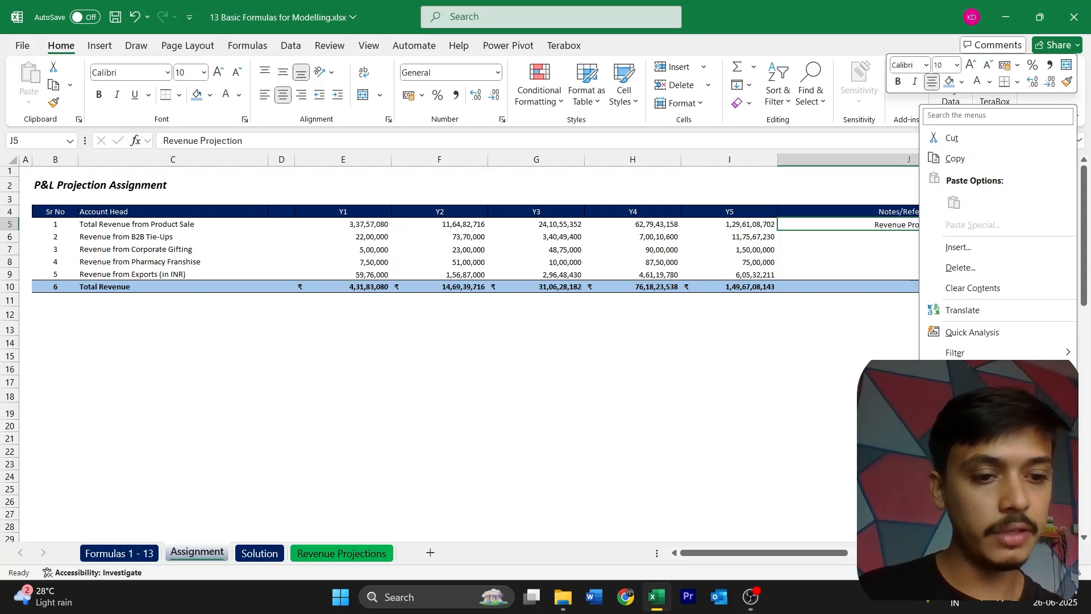
left_click(897, 222)
key("ctrl+k")
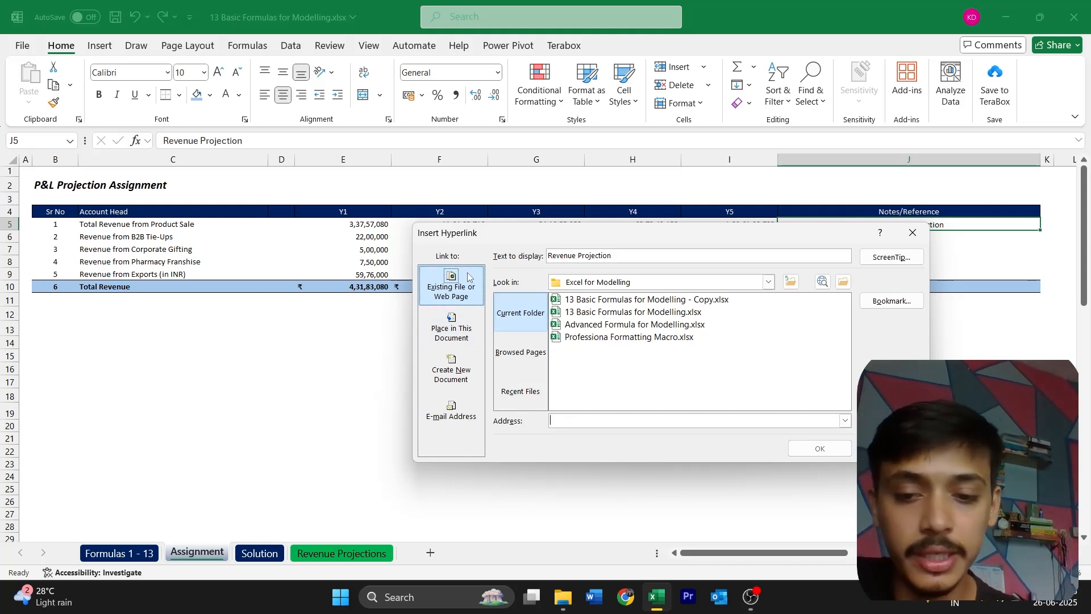
left_click(446, 335)
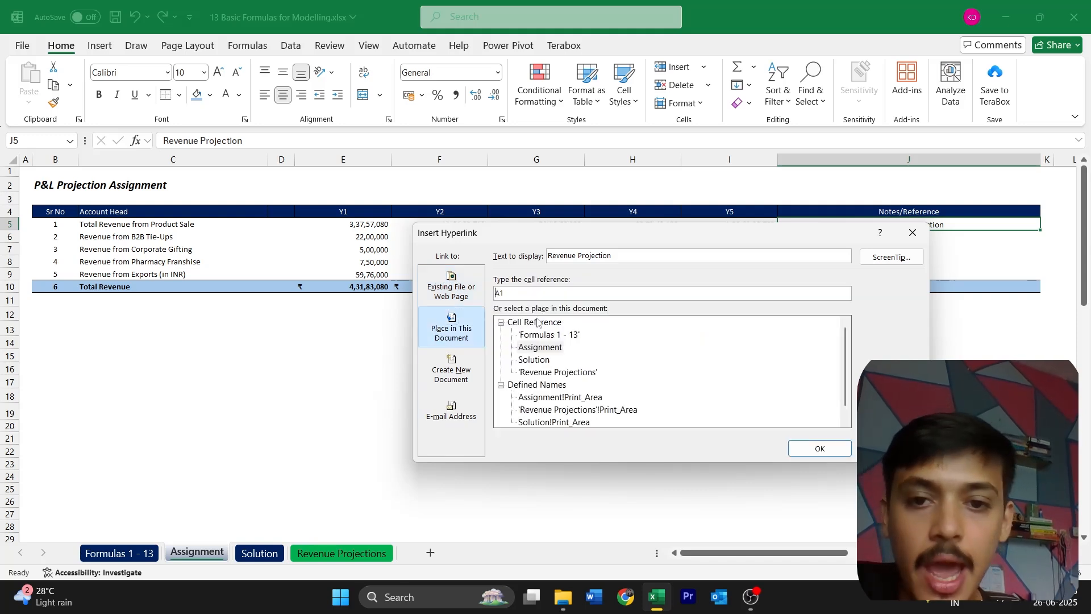
left_click(537, 375)
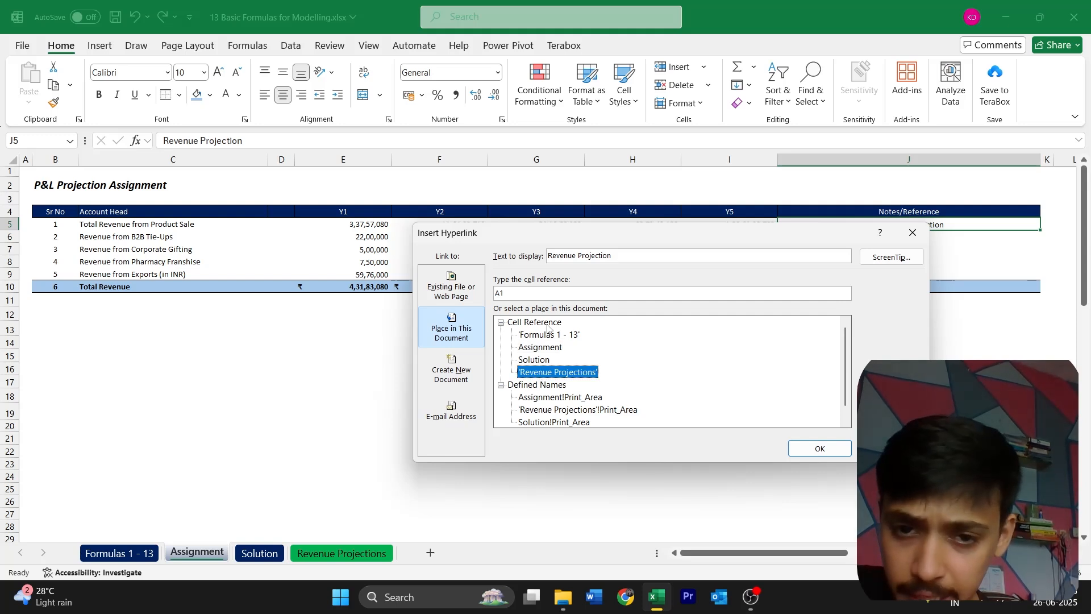
scroll(540, 372, "down", 1)
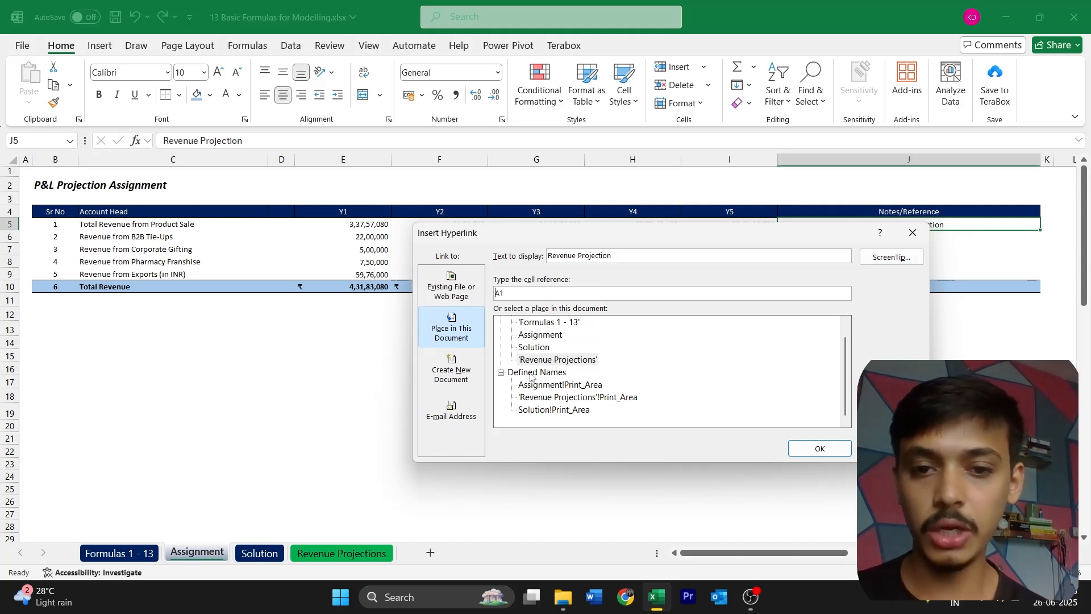
left_click(803, 448)
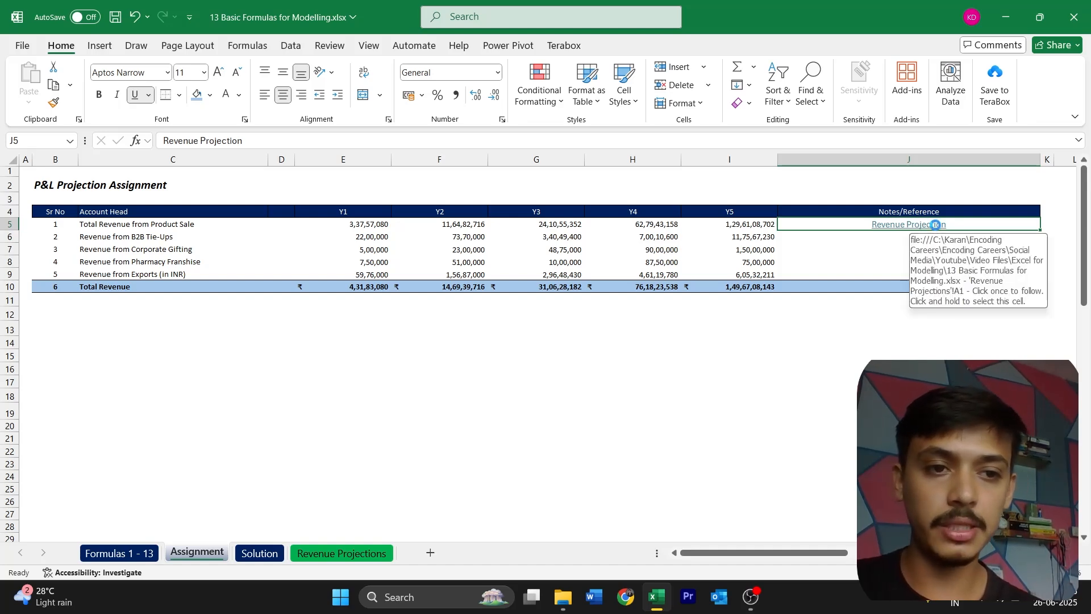
Step: Follow the J5 hyperlink to test it, and compare the Notes/Reference column with the Solution sheet
left_click(934, 226)
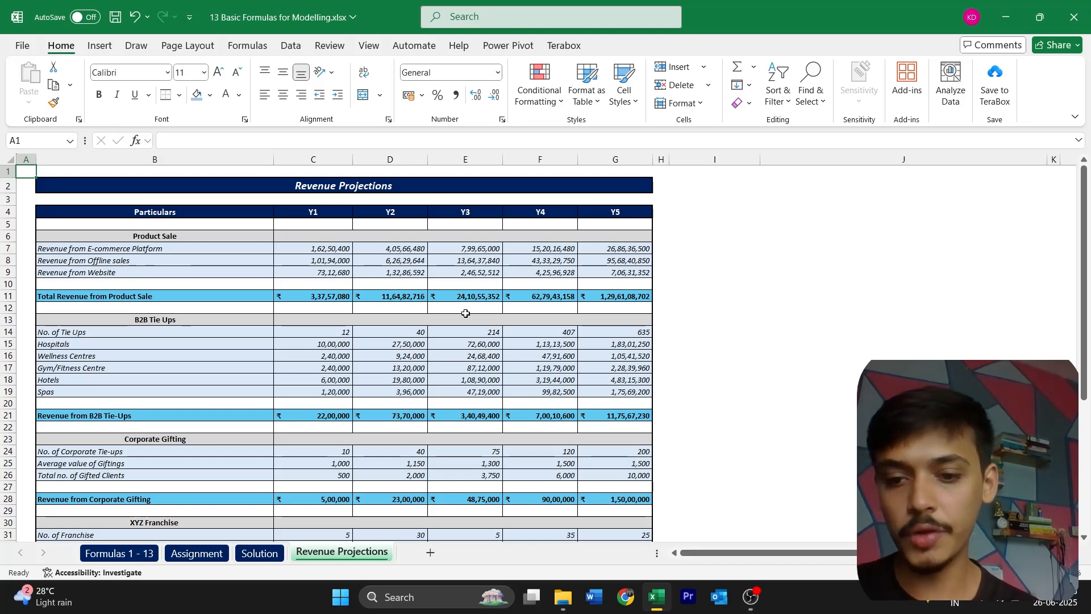
key("ctrl+Page_Up")
key("ctrl+Page_Up")
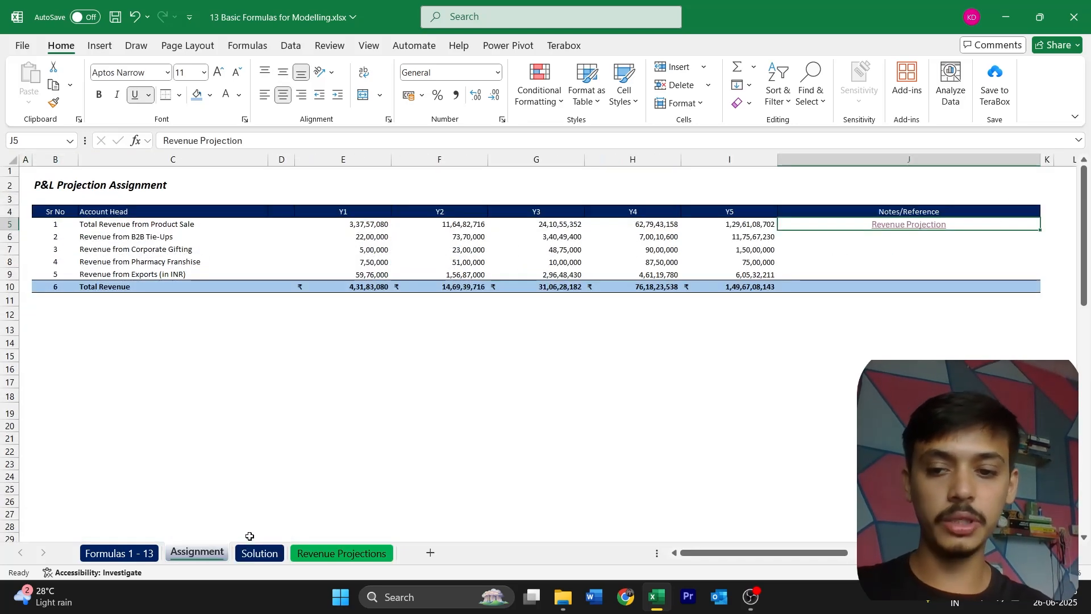
key("ctrl+Page_Down")
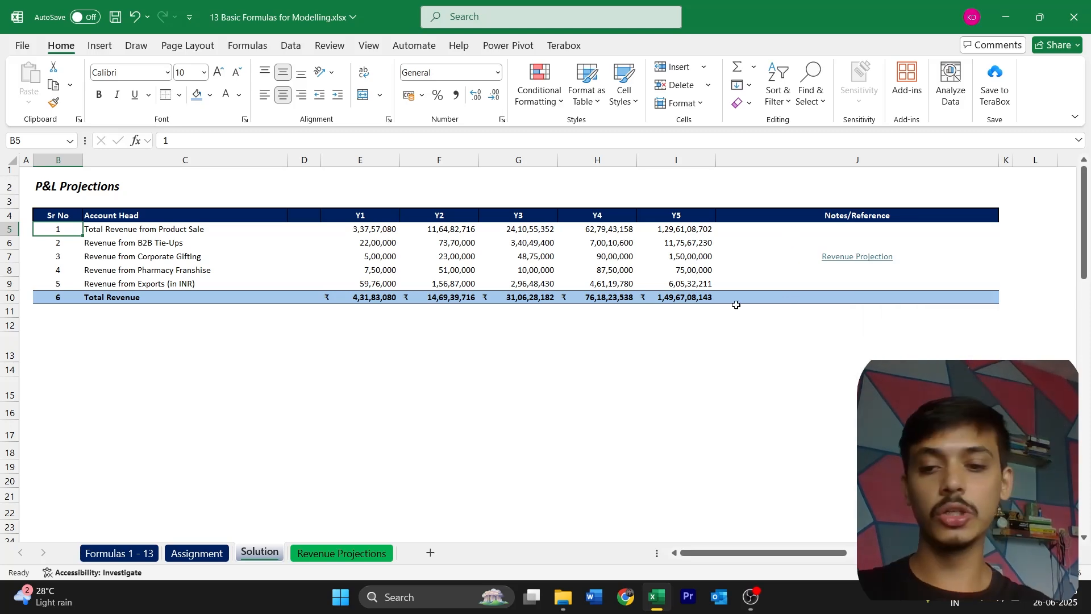
key("ctrl+Page_Up")
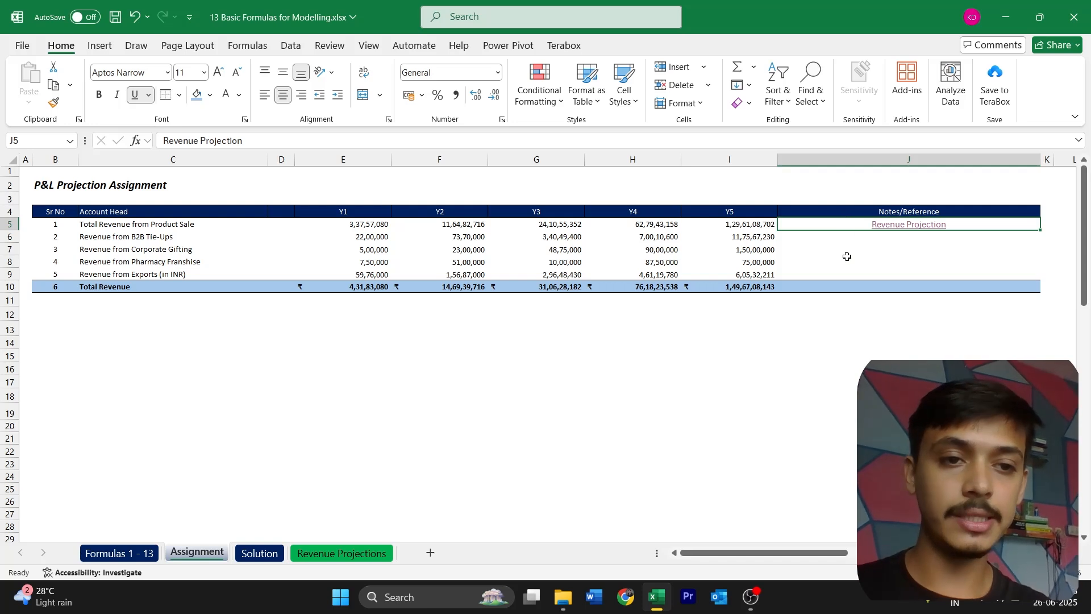
key("Down")
key("Down")
key("Down")
key("Down")
key("Up")
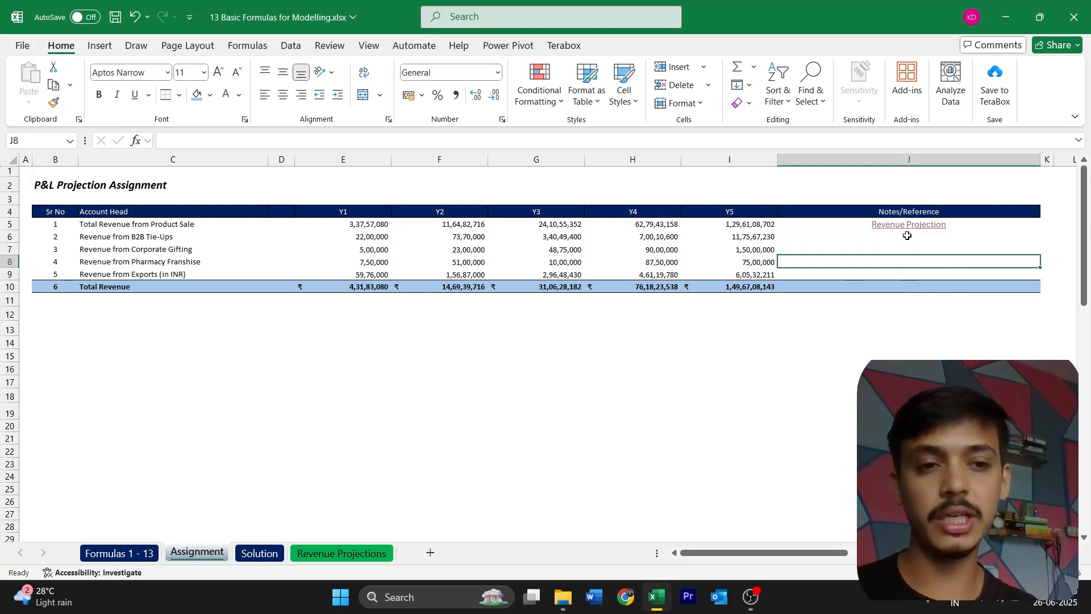
key("Up")
key("Up")
key("Up")
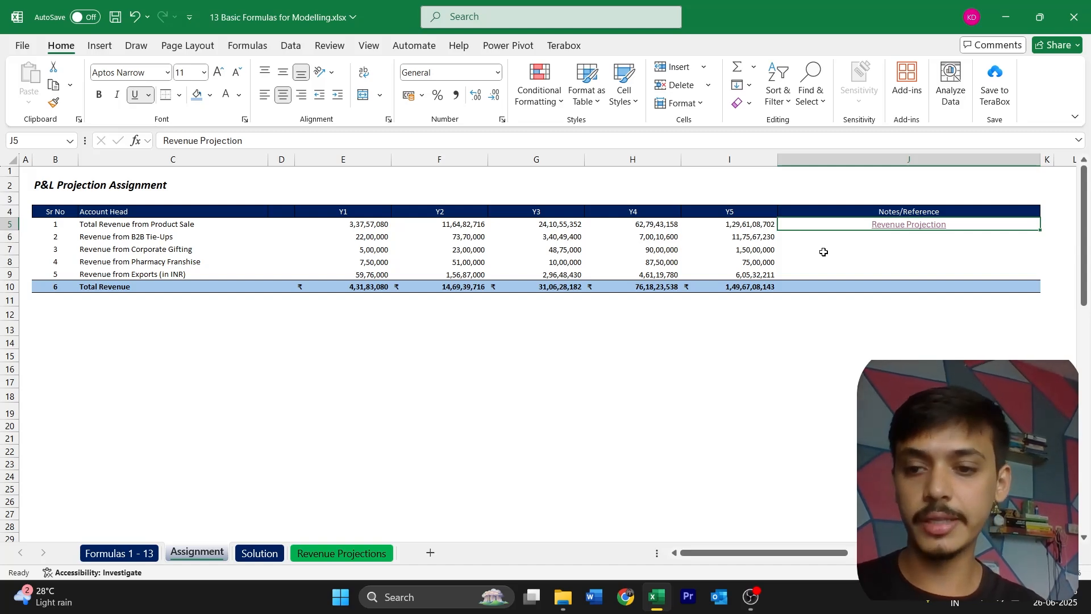
Step: Merge and centre cells J5:J9 of the Notes/Reference column on the Assignment sheet
key("ctrl+Page_Up")
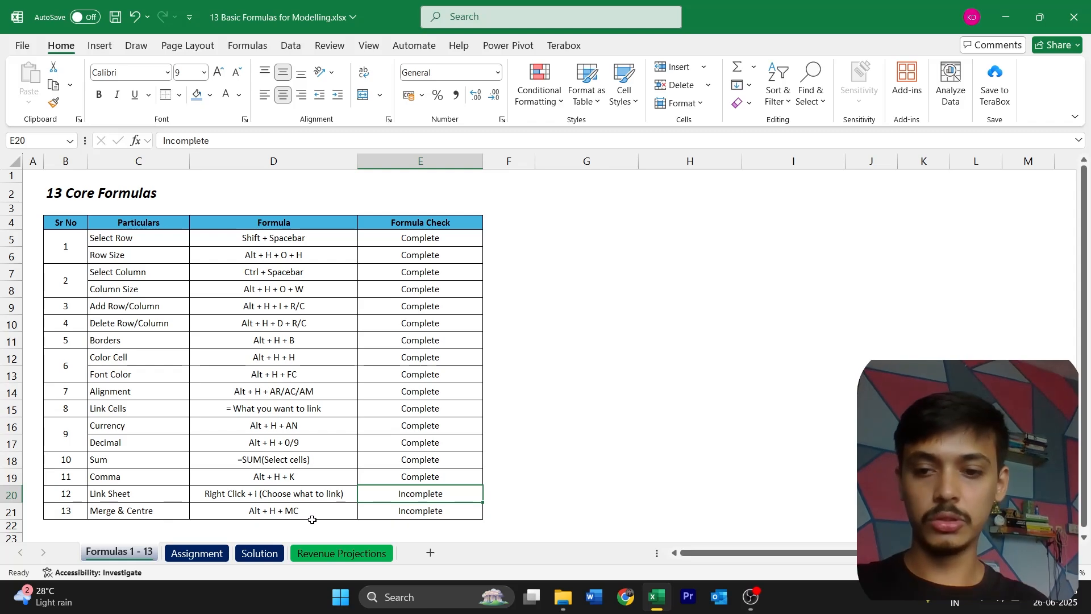
key("ctrl+Page_Down")
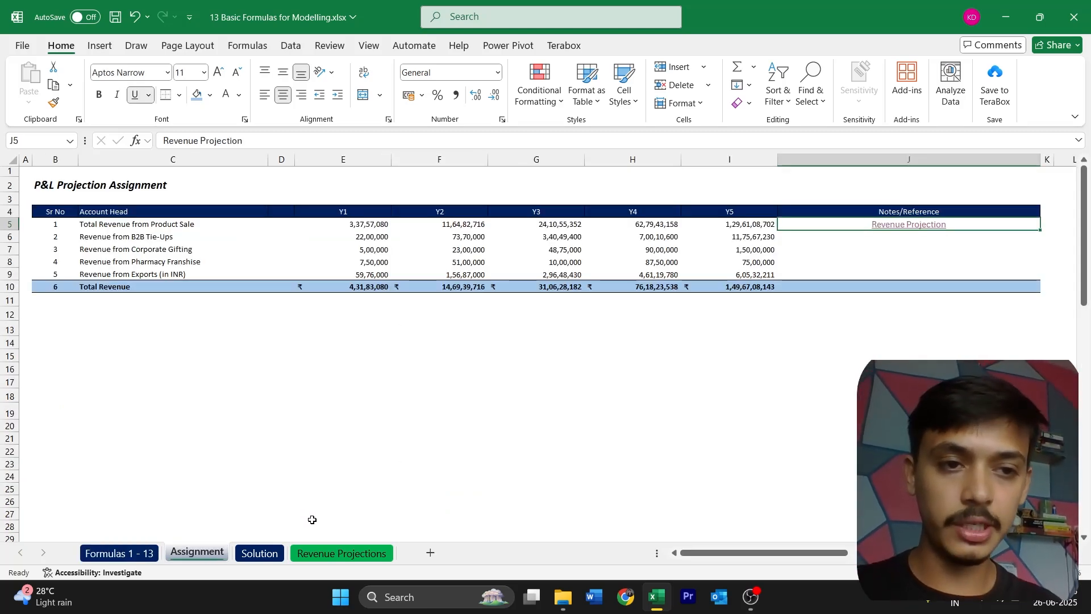
key("shift+Down")
key("shift+Down")
key("shift+Down")
key("shift+Down")
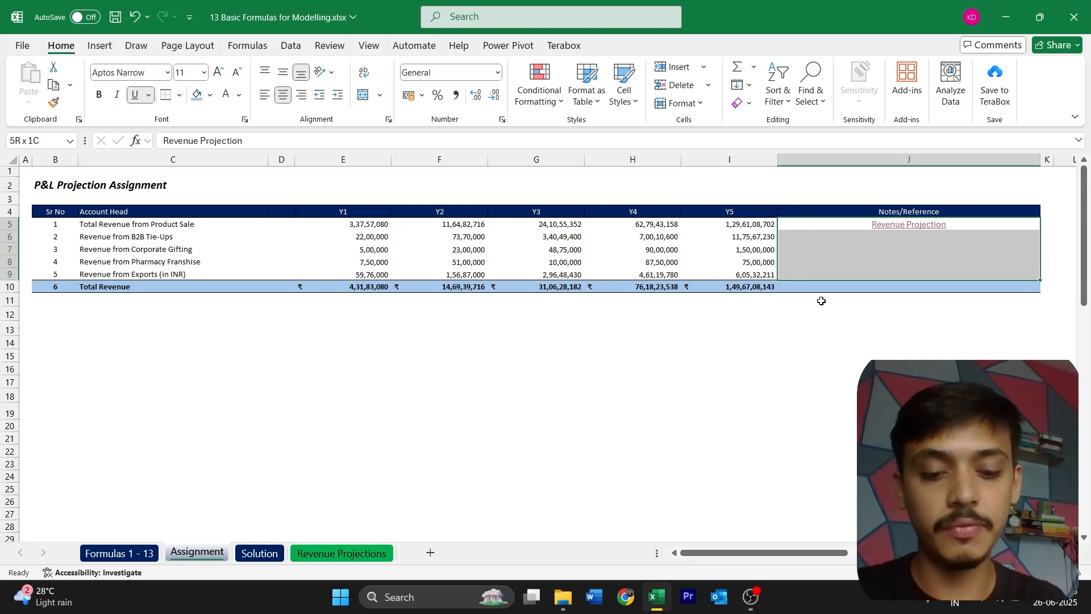
key("alt")
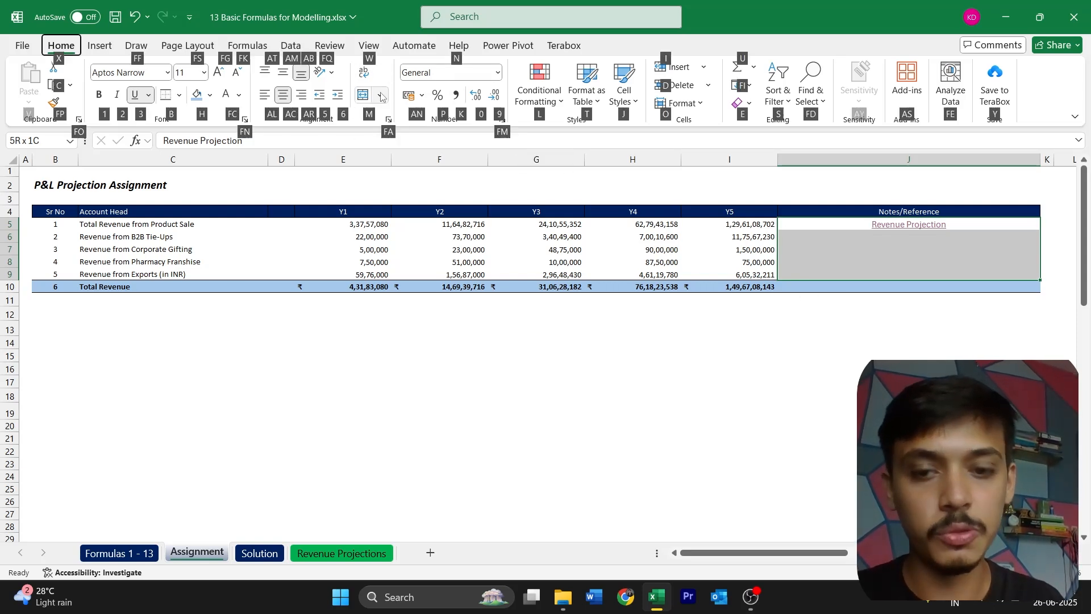
key("m")
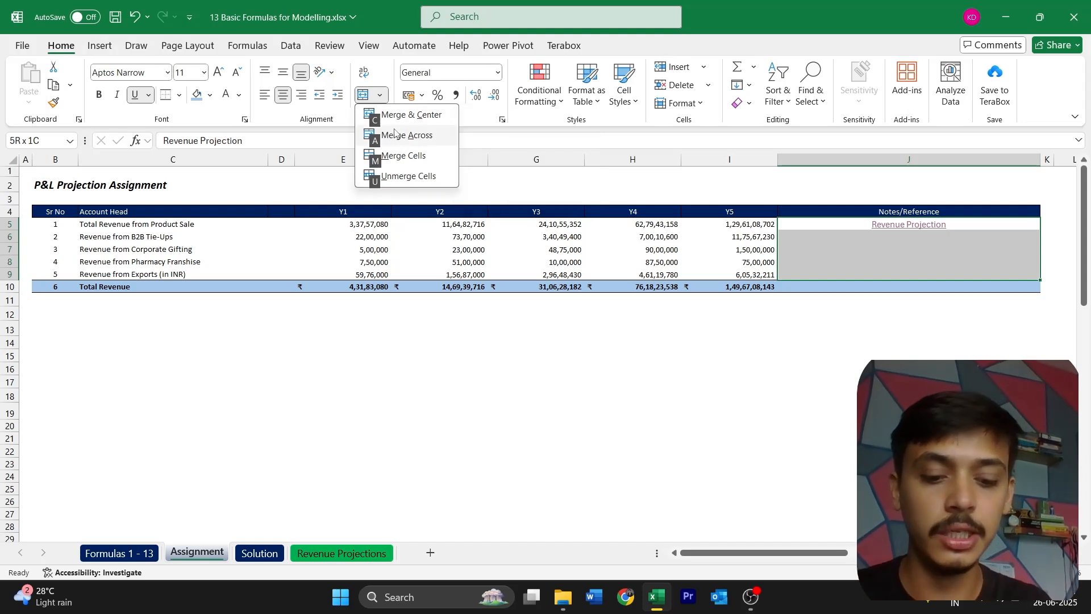
key("c")
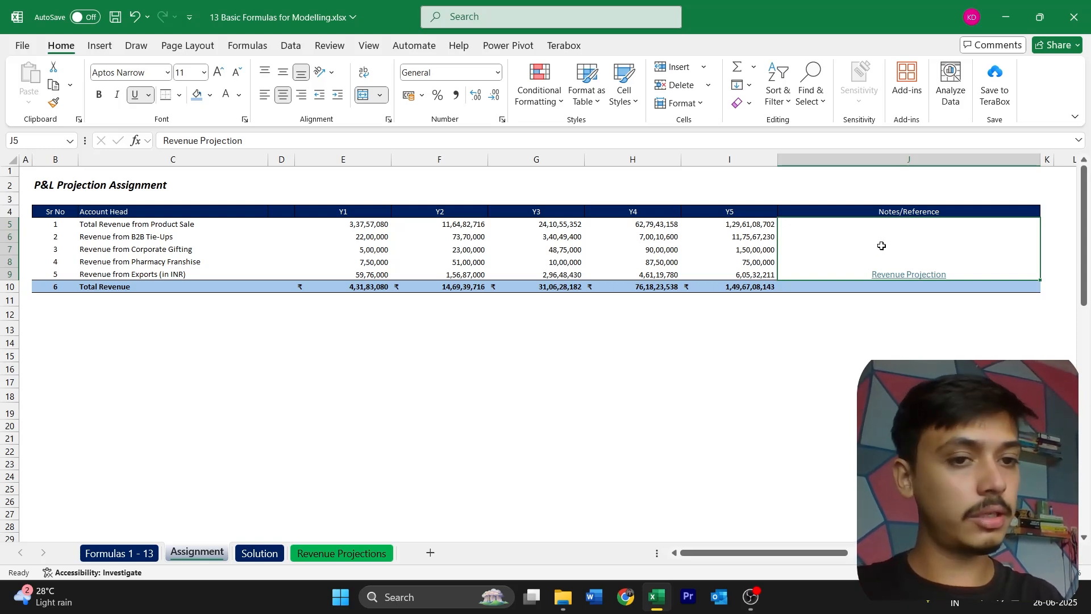
Step: Middle-align the Revenue Projection link vertically within the merged J5:J9 cell
key("alt")
key("h")
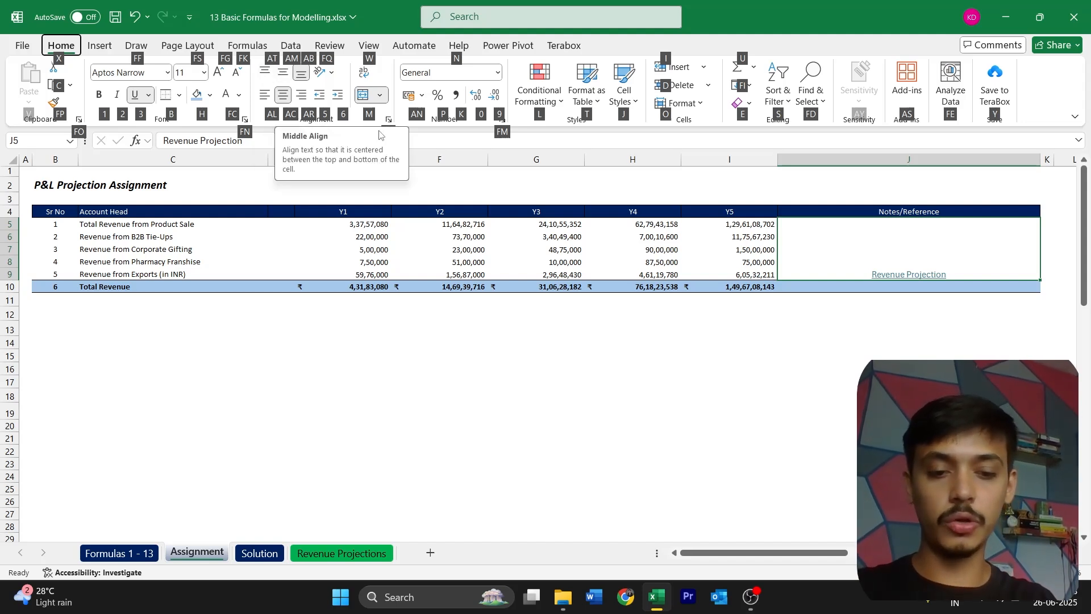
key("a")
key("m")
left_click(867, 283)
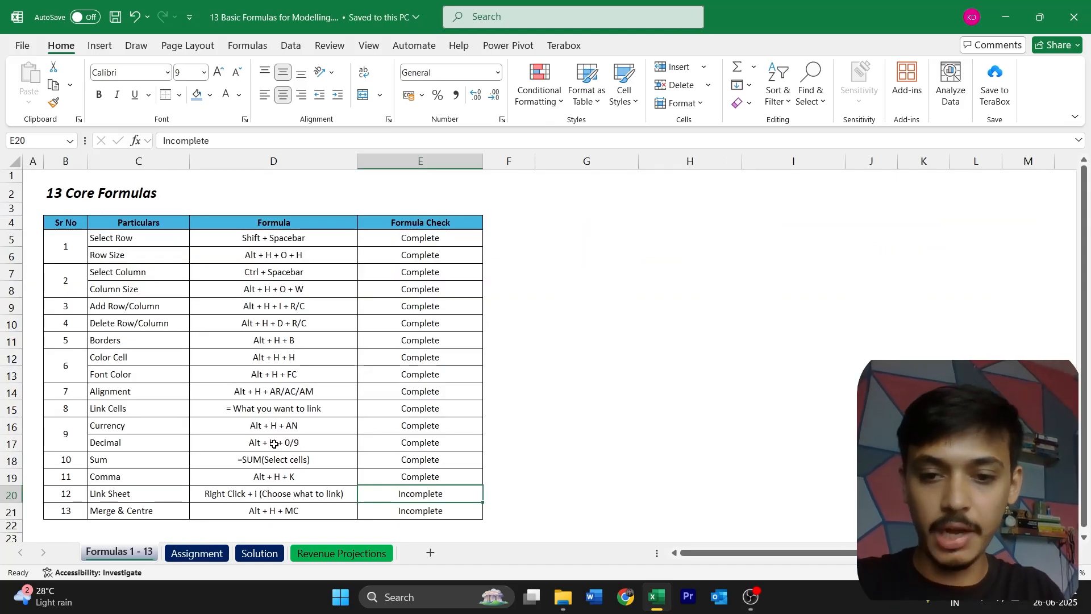
Step: Mark Link Sheet and Merge & Centre as Complete in E20 and E21 of the Formulas 1 - 13 sheet
type("Complete")
key("Return")
type("Co")
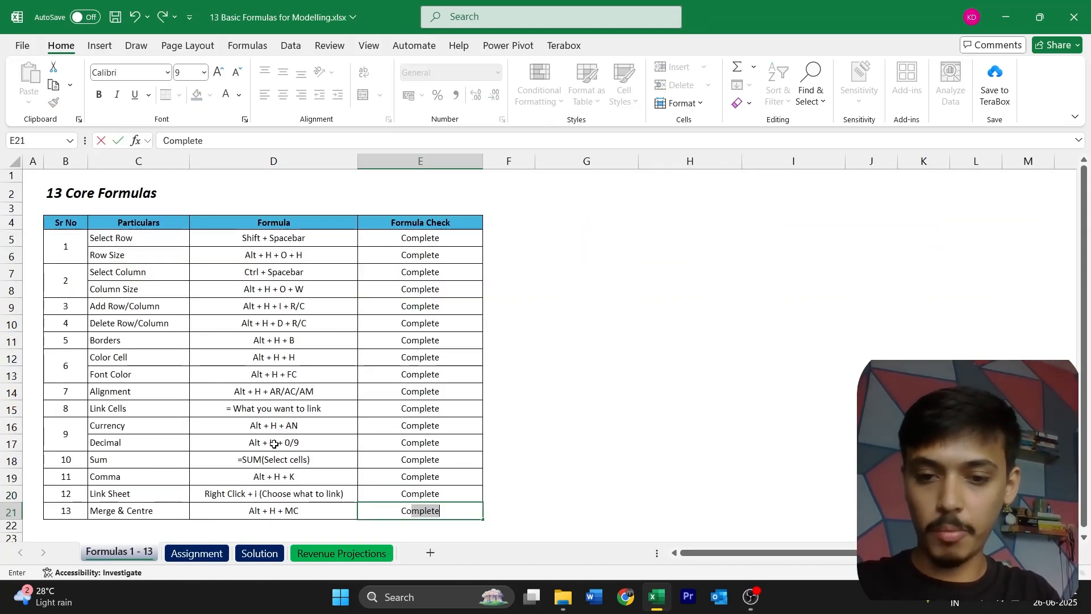
key("Return")
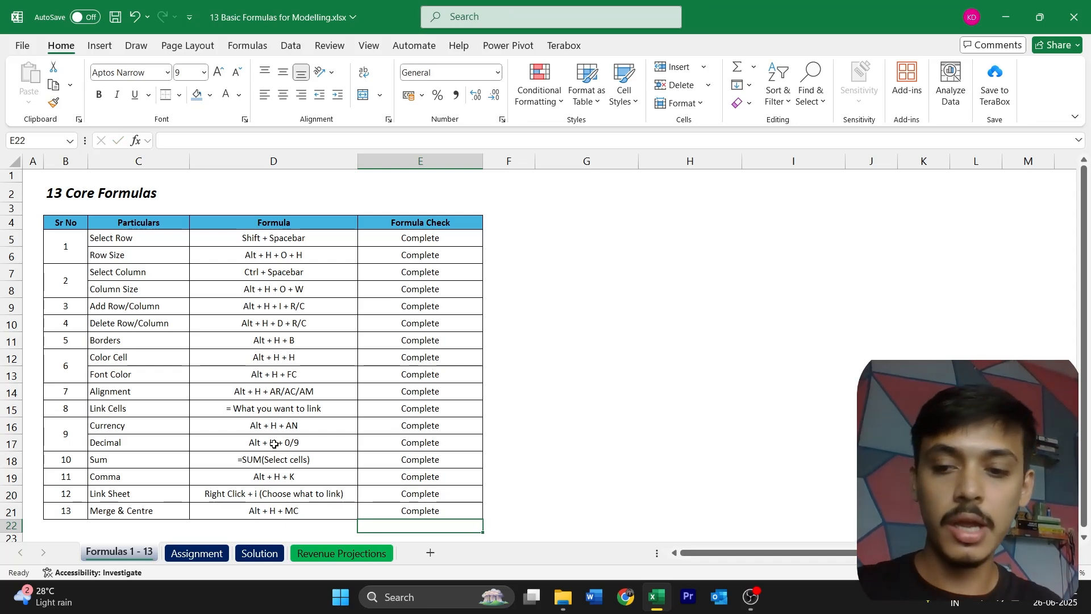
Step: Compare the finished Assignment sheet with the Solution sheet, and return to the 13 Core Formulas checklist
key("ctrl+Page_Down")
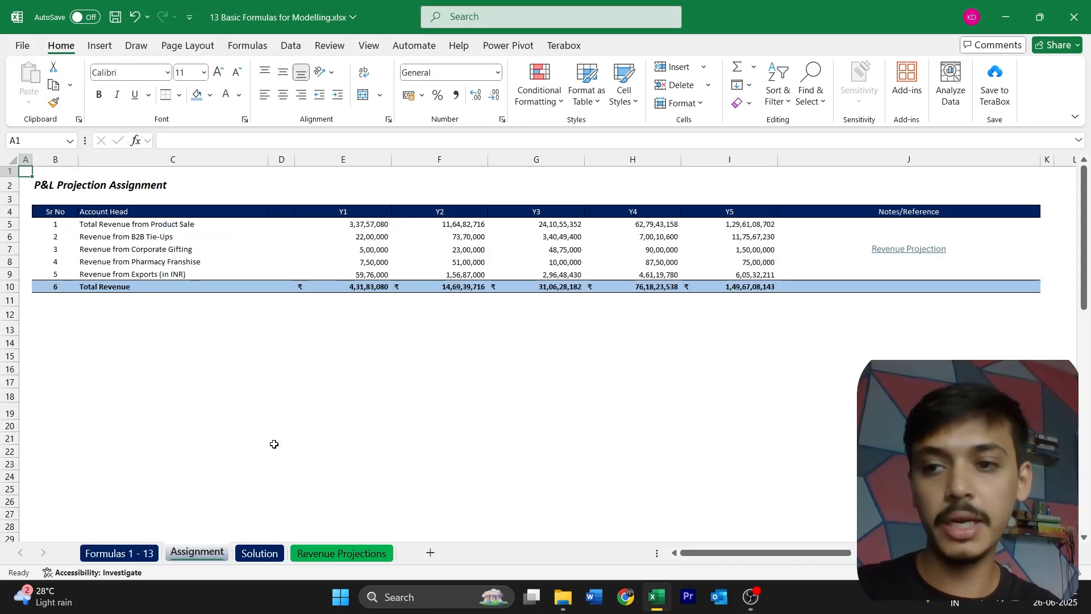
key("ctrl+Page_Down")
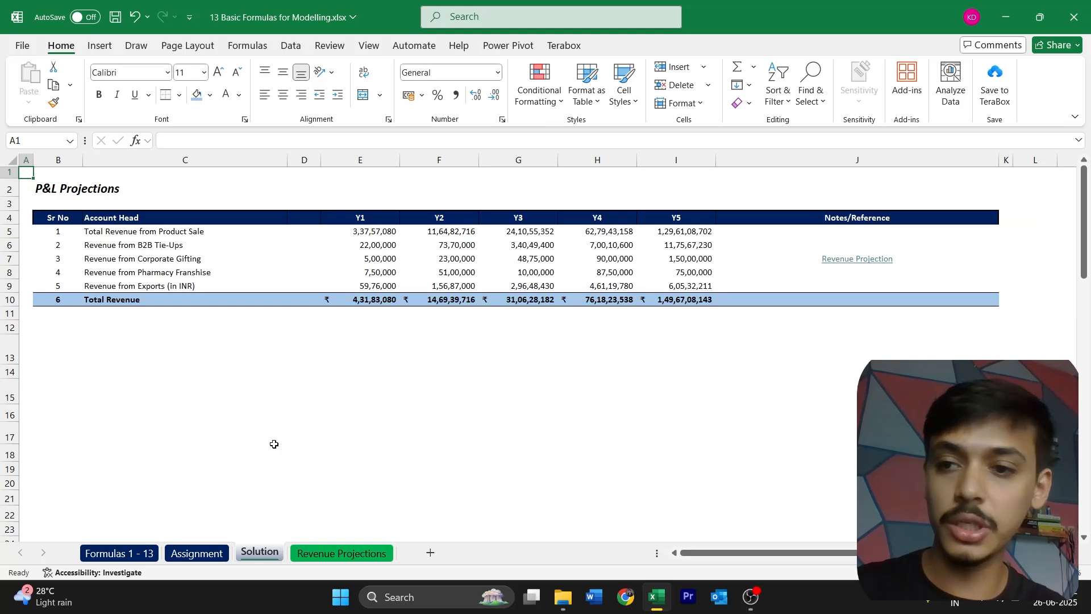
scroll(274, 444, "down", 1)
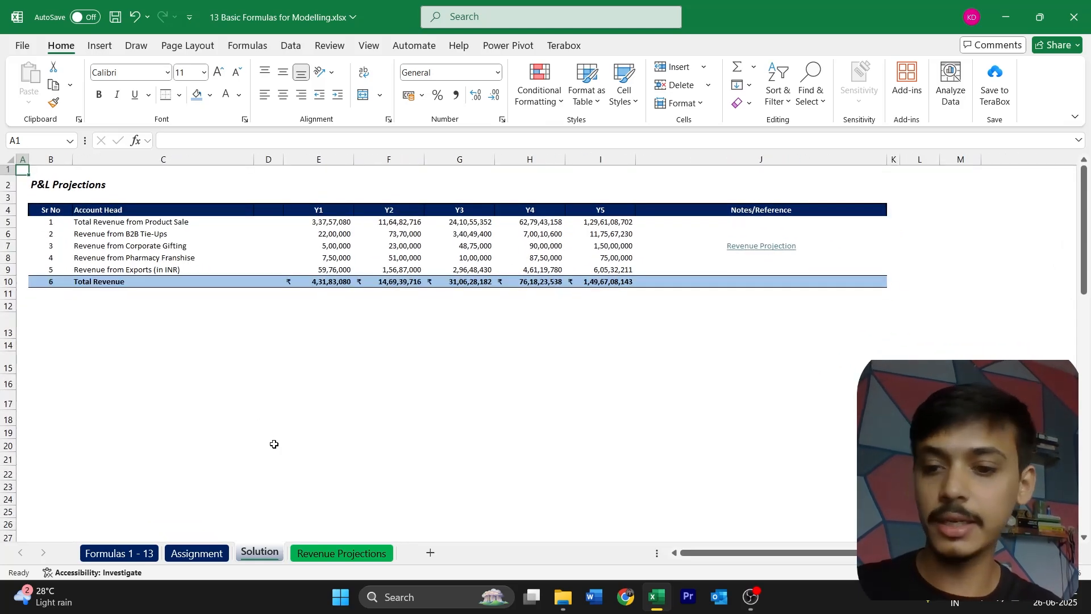
key("ctrl+Page_Up")
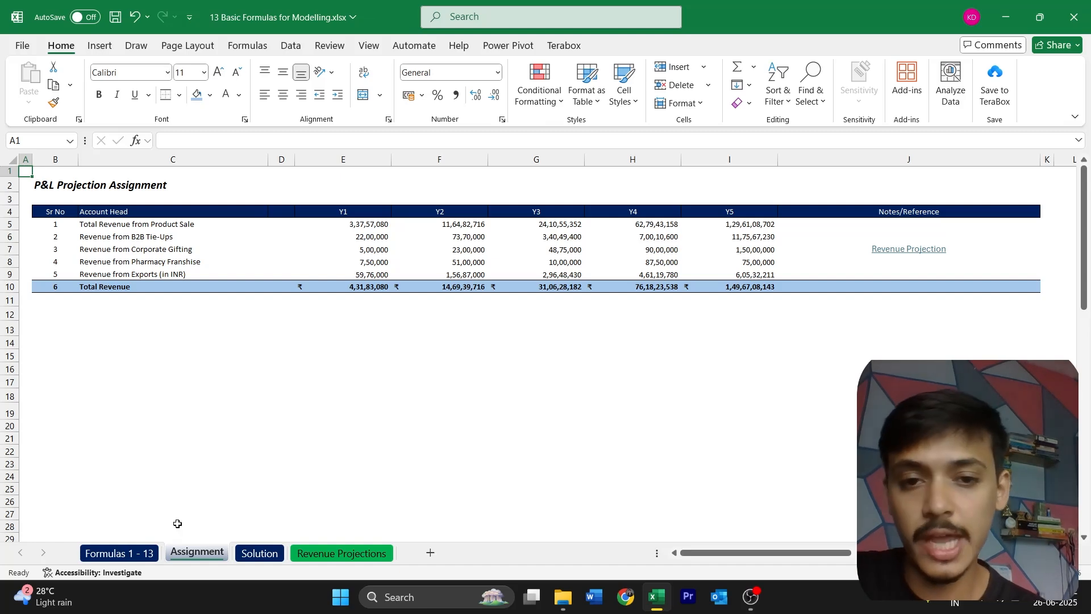
key("ctrl+Page_Up")
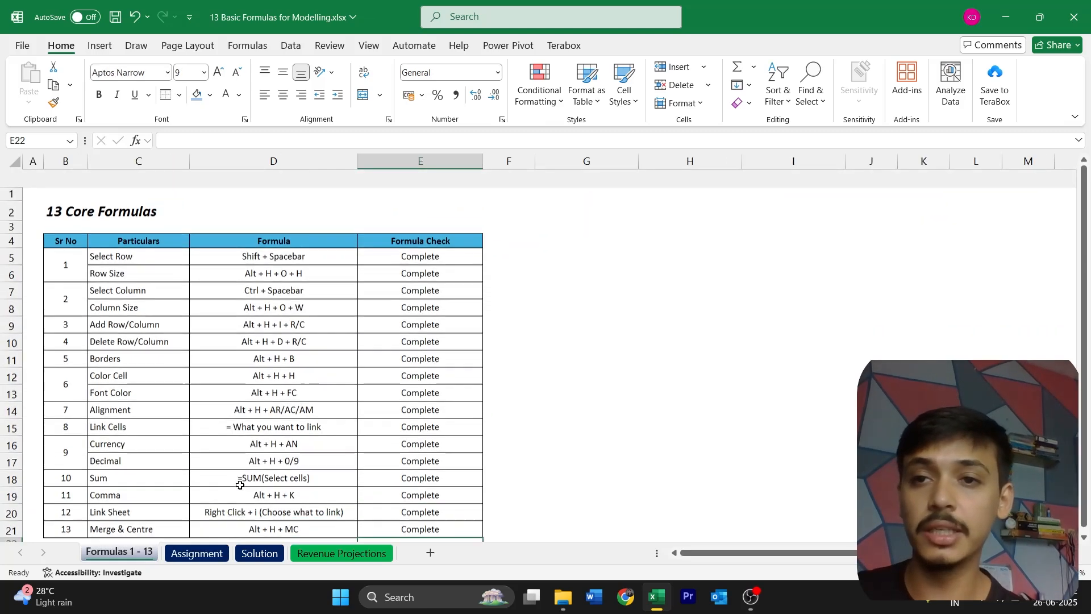